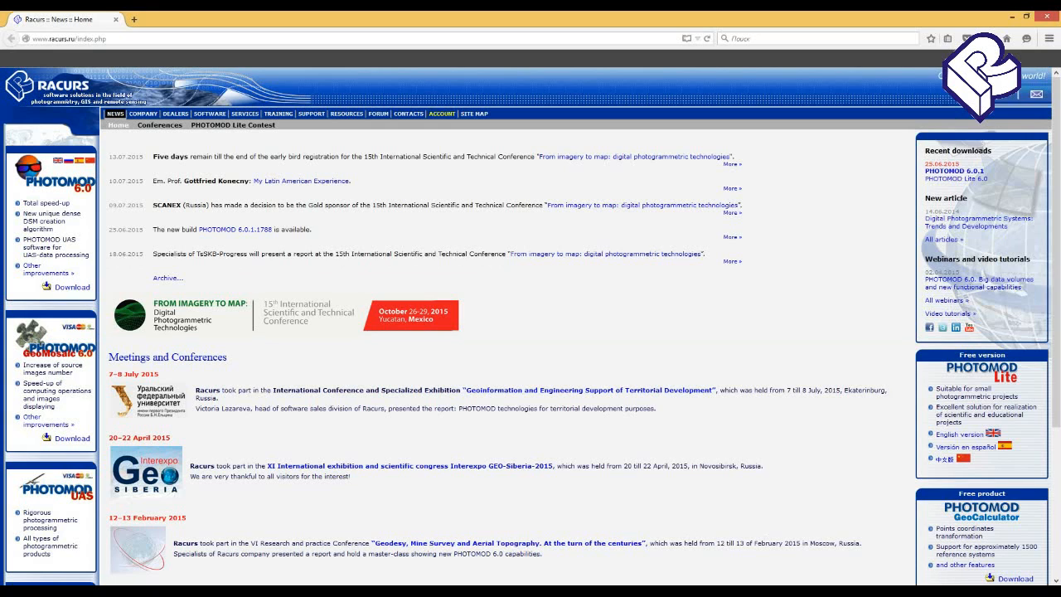
Start PHOTOMOD from the desktop and open the project Aalen
{"action": "right_click", "coordinate": [923, 589]}
{"action": "left_click", "coordinate": [937, 408]}
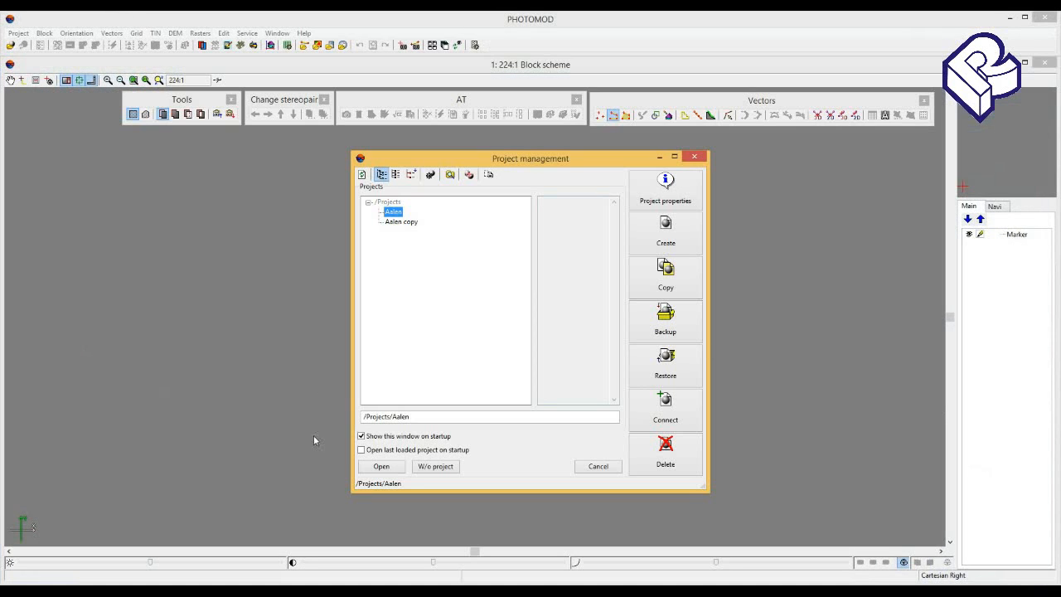
{"action": "left_click", "coordinate": [384, 467]}
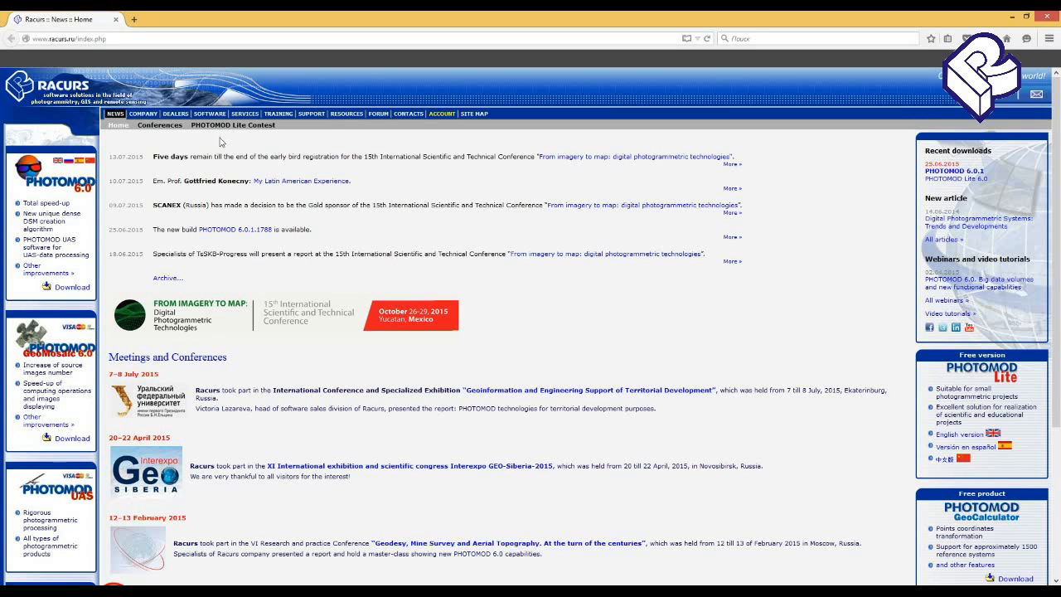
Switch to the Racurs website and open the hardware requirements for the PHOTOMOD software
{"action": "left_click", "coordinate": [210, 113]}
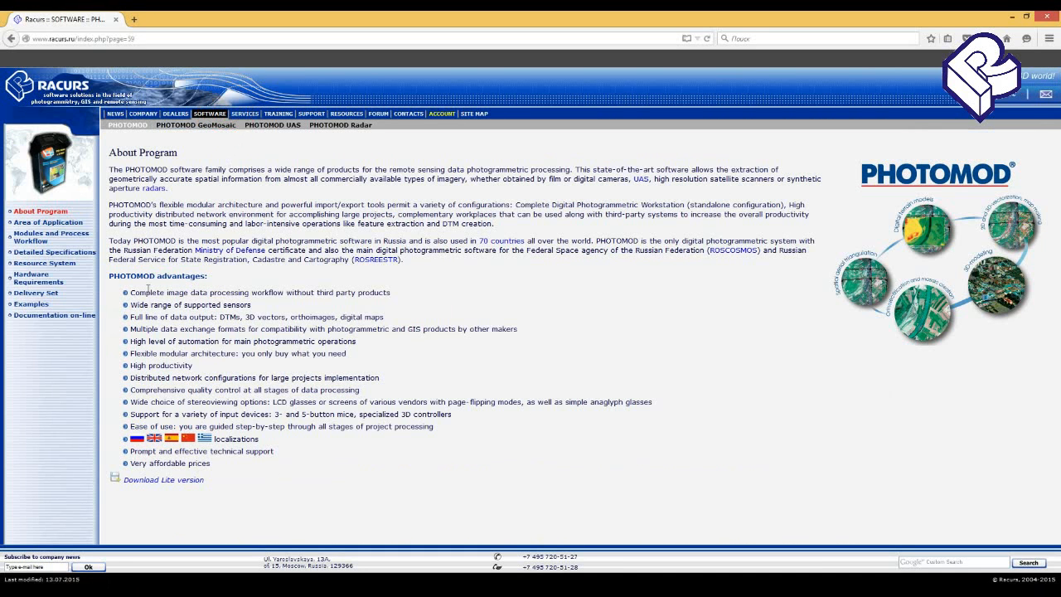
{"action": "left_click", "coordinate": [27, 278]}
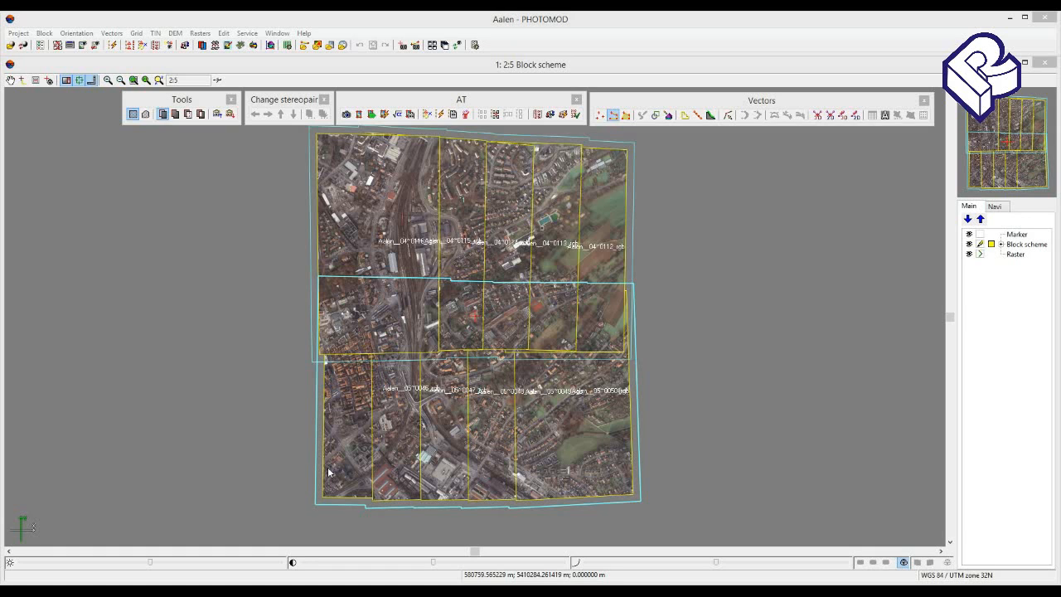
Return to PHOTOMOD and confirm Anaglyph as the stereo mode in the program settings
{"action": "left_click", "coordinate": [249, 33]}
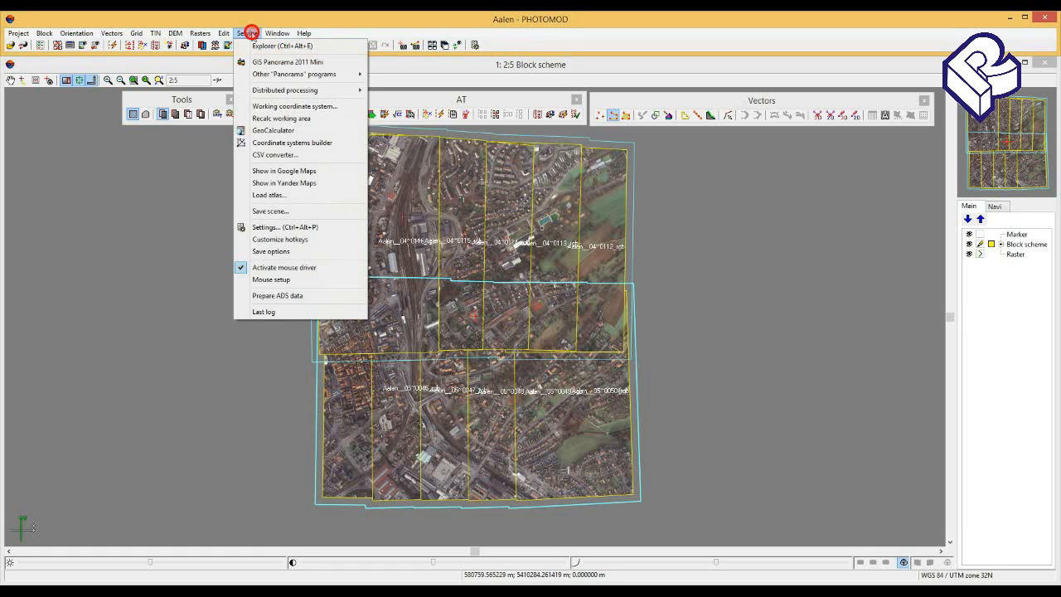
{"action": "left_click", "coordinate": [277, 227]}
{"action": "left_click", "coordinate": [343, 217]}
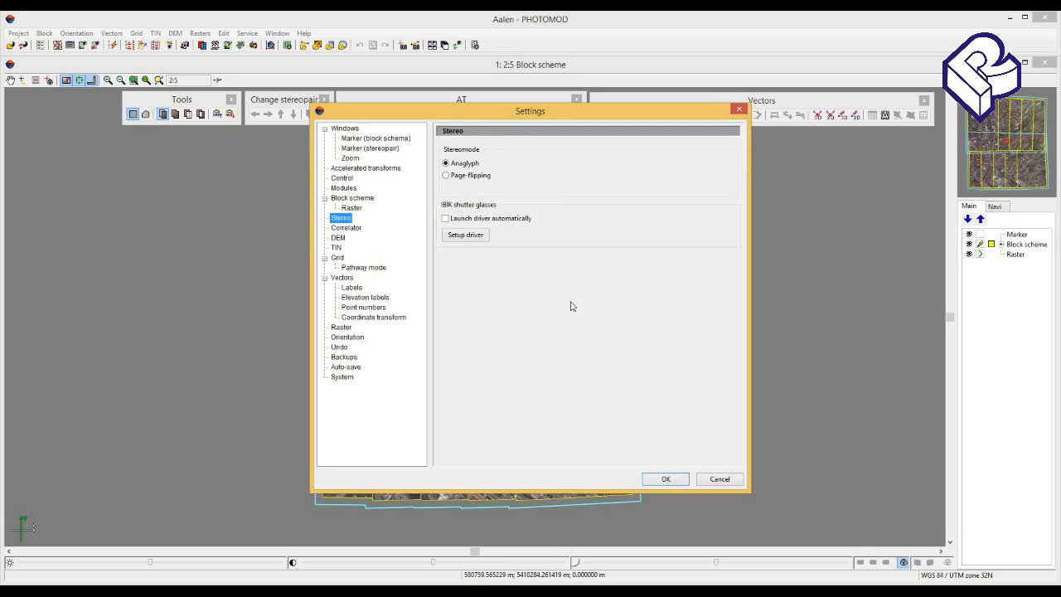
{"action": "left_click", "coordinate": [664, 479]}
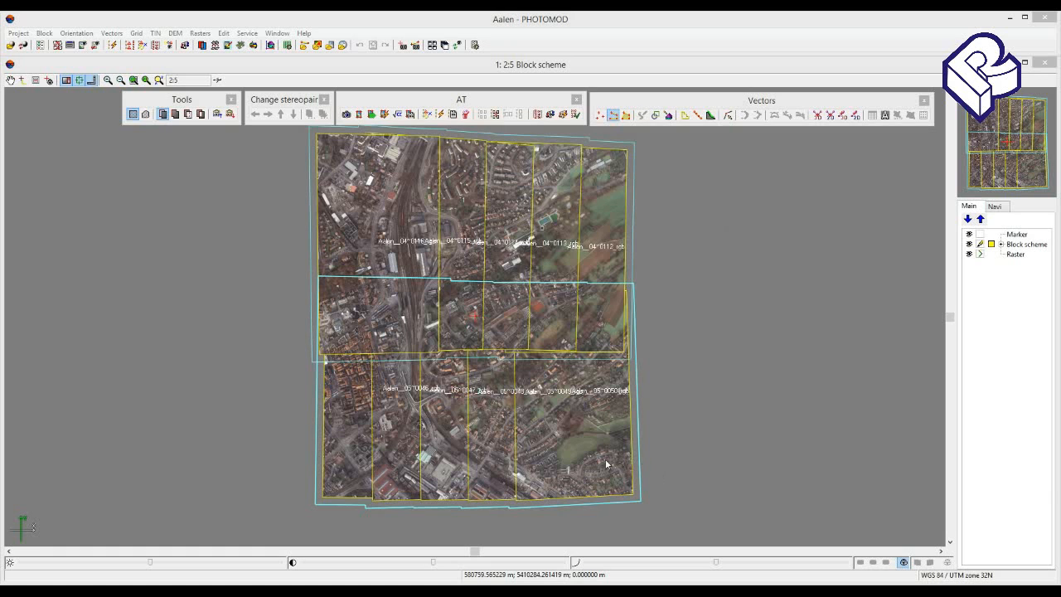
Select an image in the middle of the block's upper strip, open a stereopair window and display it in stereo
{"action": "left_click", "coordinate": [507, 291]}
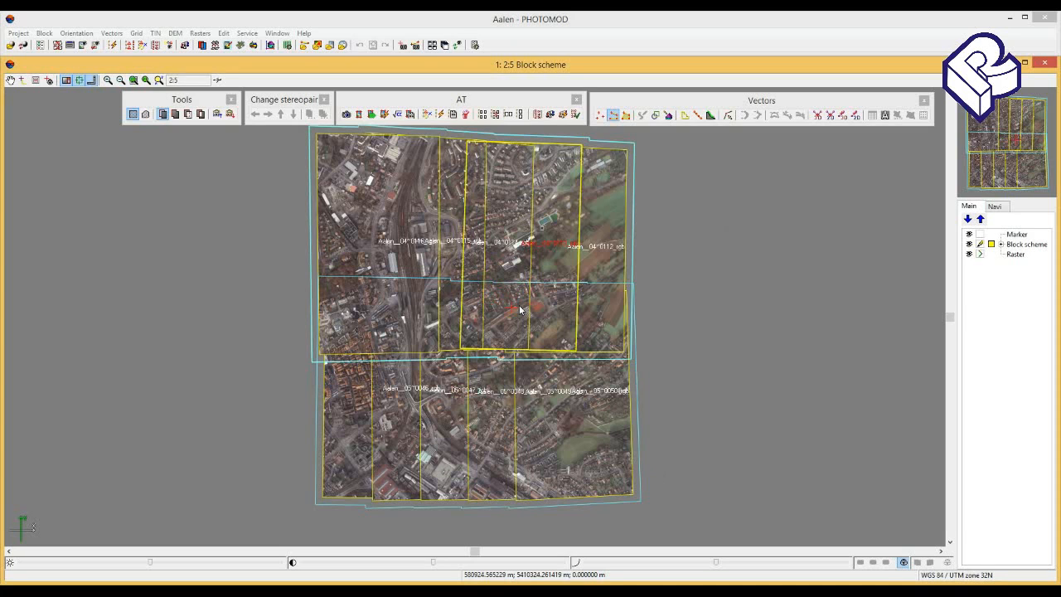
{"action": "left_click", "coordinate": [203, 46]}
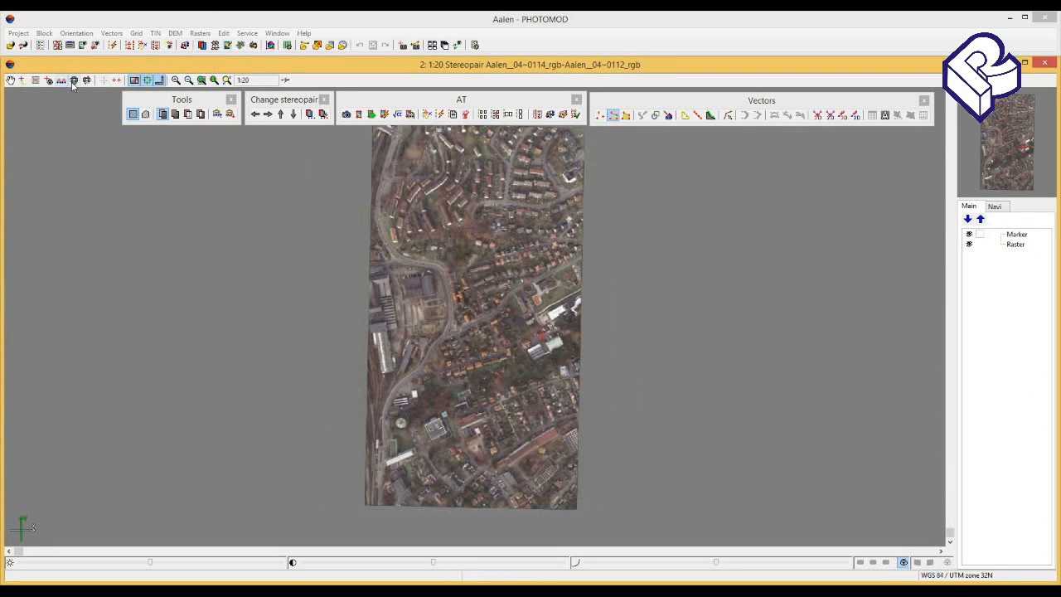
{"action": "left_click", "coordinate": [74, 80]}
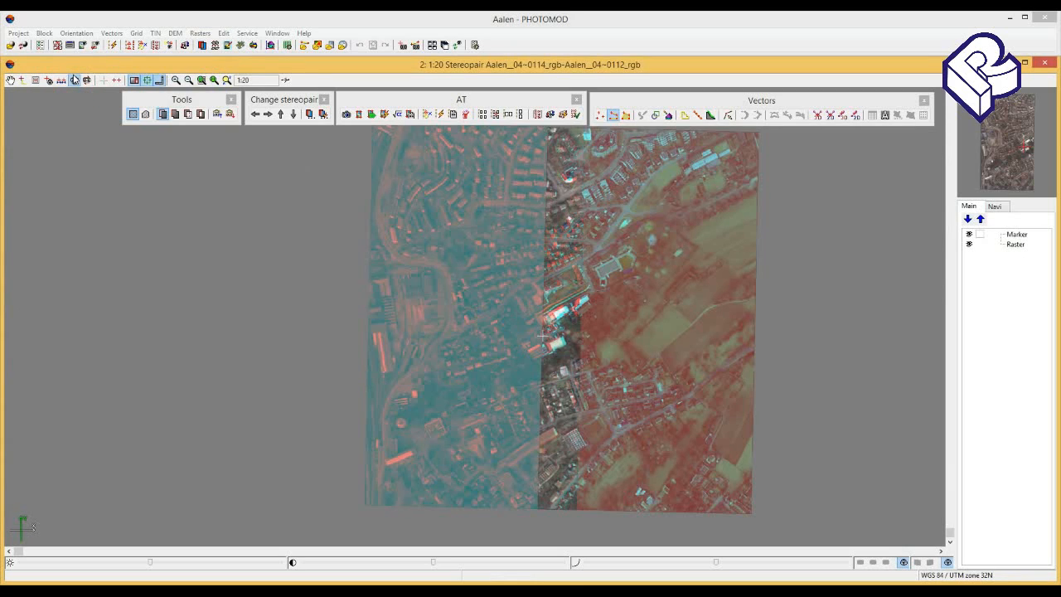
Bring up the stereopair Aalen__04~0114_rgb-Aalen__04~0113_rgb and place the marker near the large white-roofed buildings in the overlap area
{"action": "left_click", "coordinate": [512, 318]}
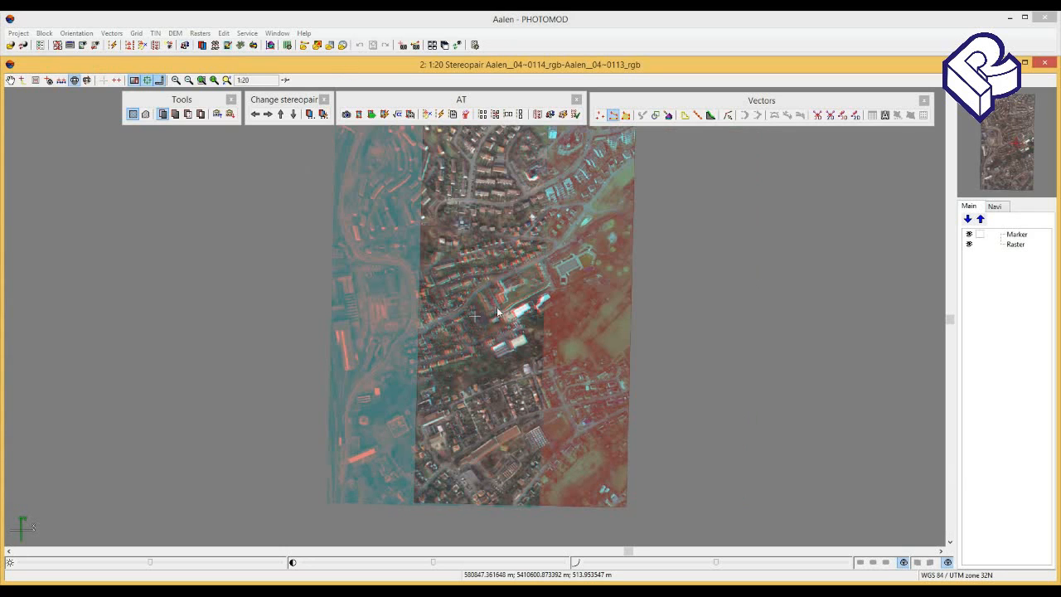
{"action": "left_click", "coordinate": [480, 300]}
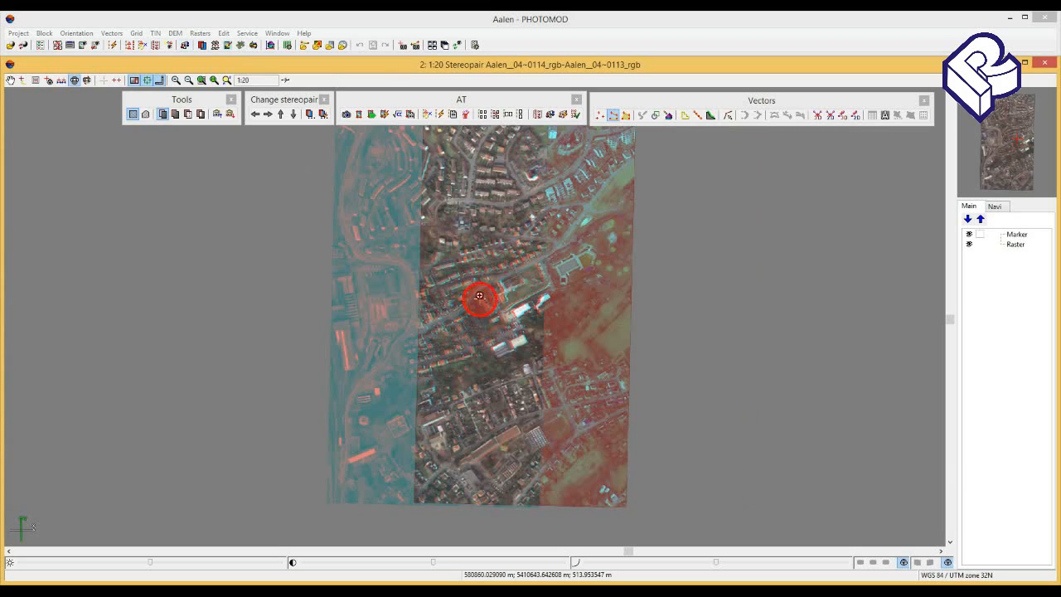
{"action": "scroll", "coordinate": [480, 299], "scroll_direction": "up", "scroll_amount": 2}
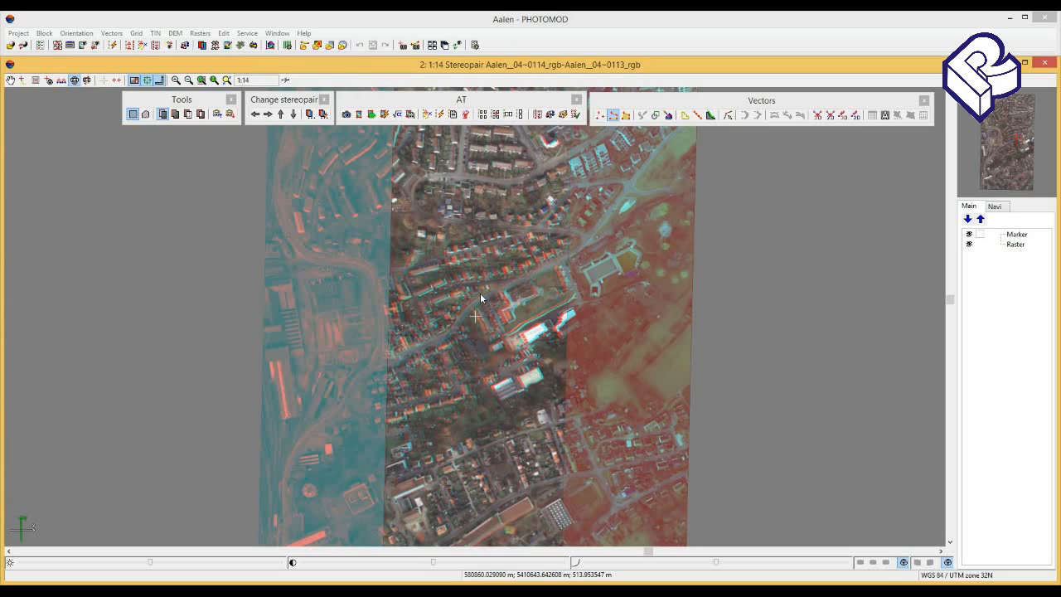
Switch the inverted stereo phase on and back off for the stereopair
{"action": "left_click", "coordinate": [90, 80]}
{"action": "left_click", "coordinate": [90, 79]}
{"action": "left_click", "coordinate": [481, 416]}
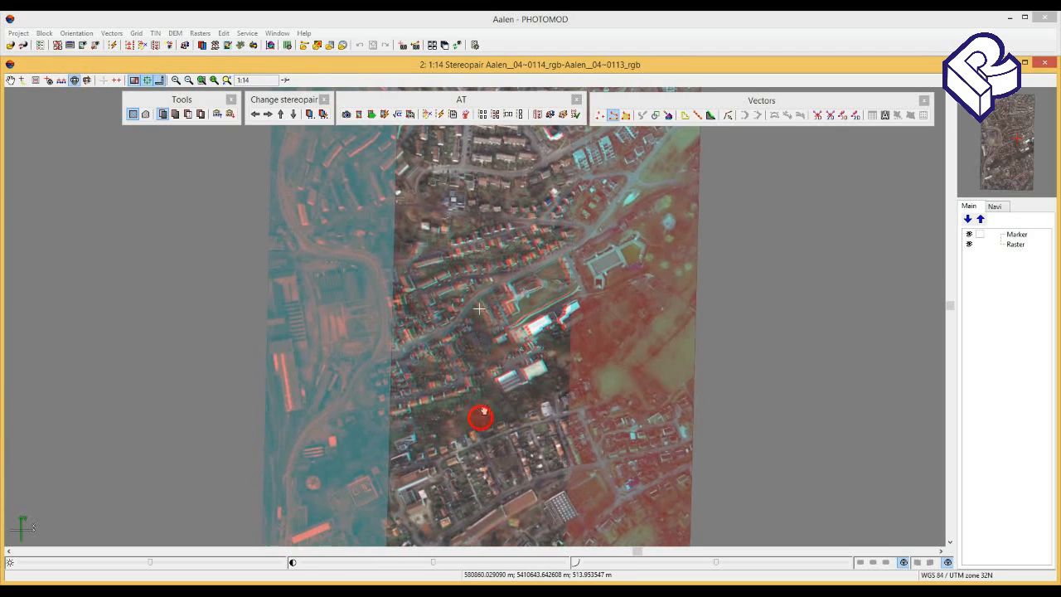
Place the marker on the car park beside the large buildings and lower its height to about 499.5 m
{"action": "scroll", "coordinate": [489, 308], "scroll_direction": "up", "scroll_amount": 5}
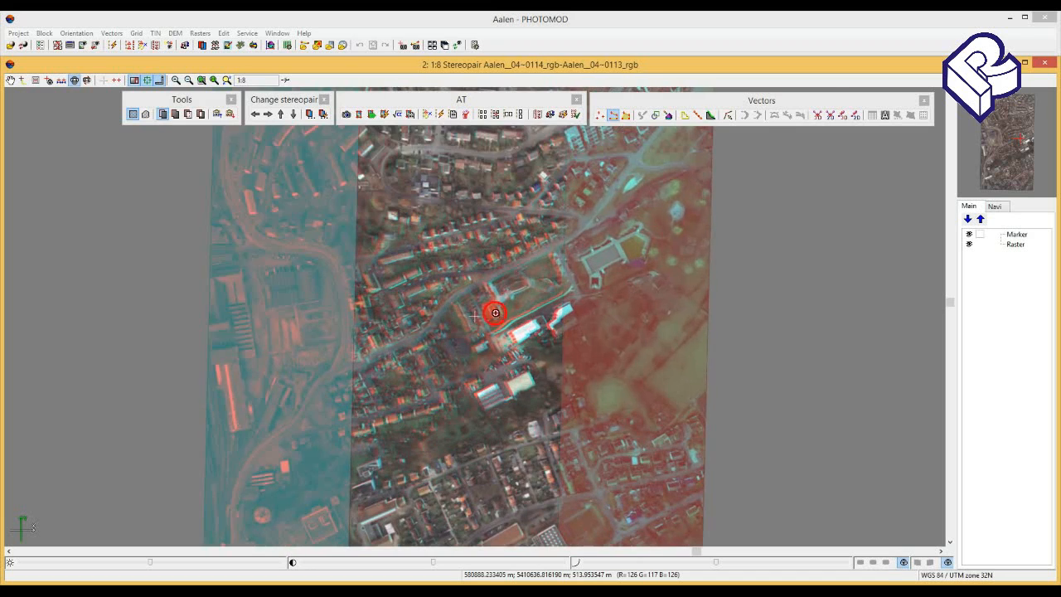
{"action": "scroll", "coordinate": [518, 329], "scroll_direction": "down", "scroll_amount": 5}
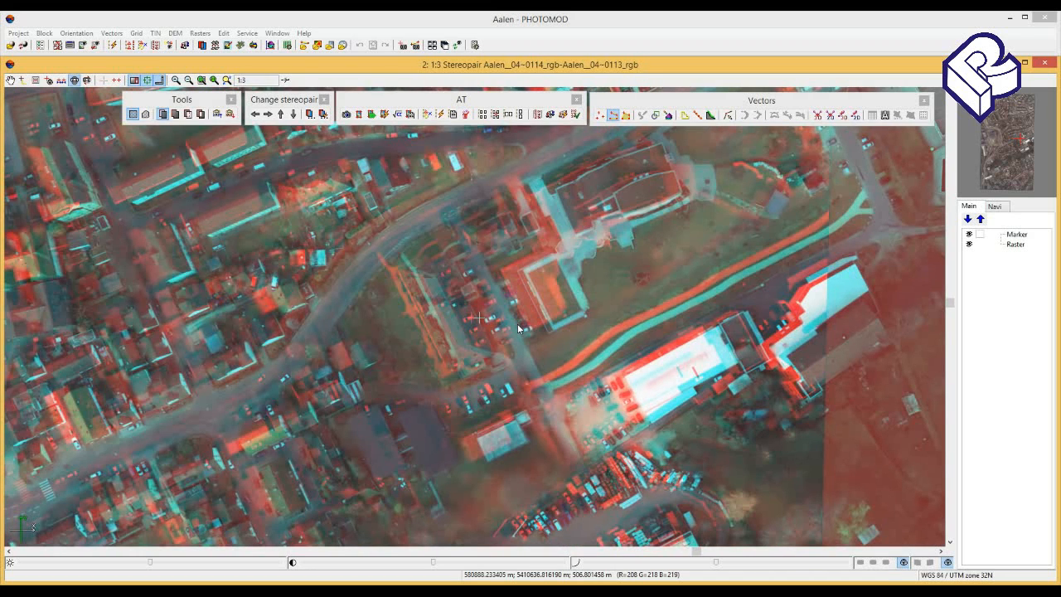
{"action": "scroll", "coordinate": [518, 330], "scroll_direction": "down", "scroll_amount": 1}
{"action": "scroll", "coordinate": [518, 329], "scroll_direction": "up", "scroll_amount": 3}
{"action": "scroll", "coordinate": [518, 329], "scroll_direction": "down", "scroll_amount": 2}
{"action": "left_click", "coordinate": [518, 329]}
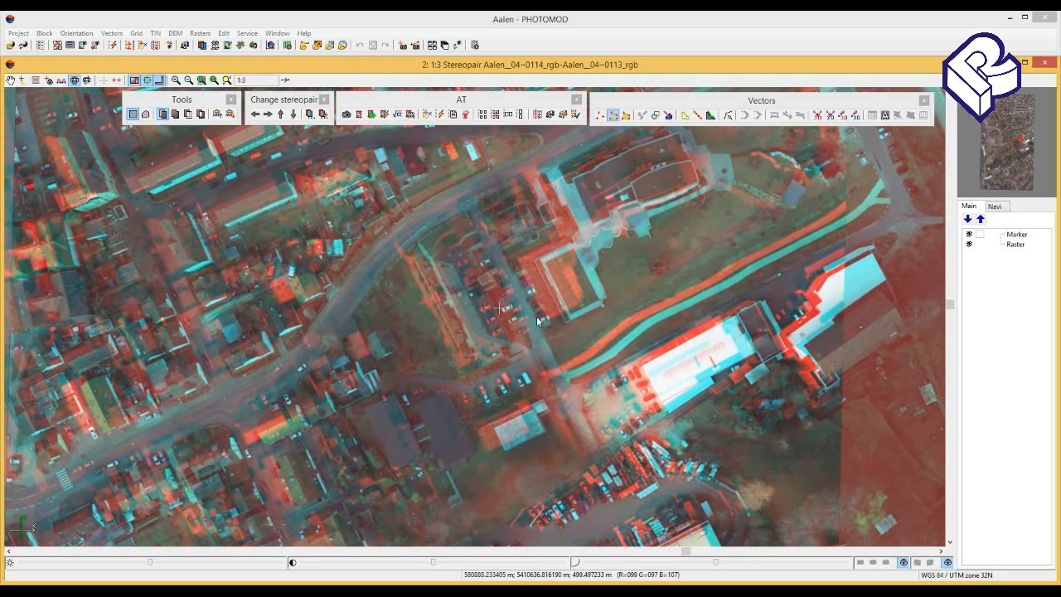
Enable the Marker=Mouse mode and the Center on marker mode in the stereopair window
{"action": "left_click", "coordinate": [25, 71]}
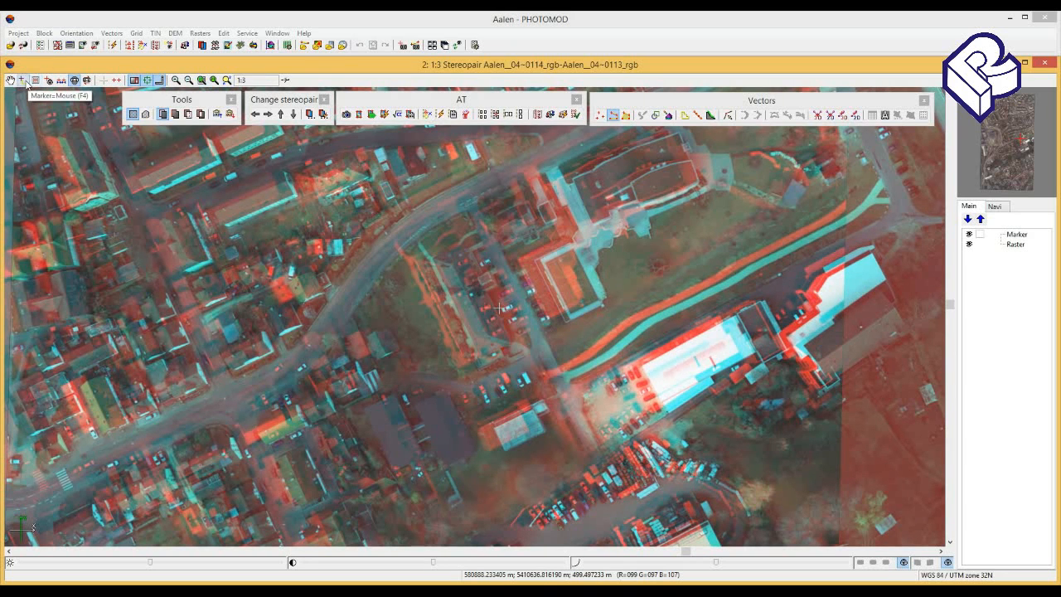
{"action": "left_click", "coordinate": [23, 80]}
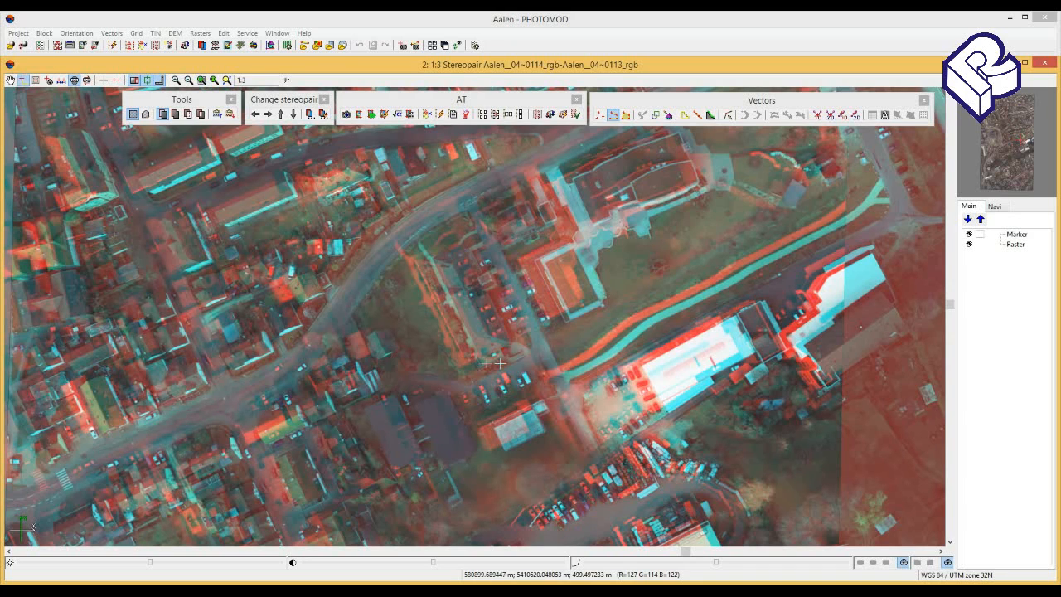
{"action": "left_click", "coordinate": [34, 80]}
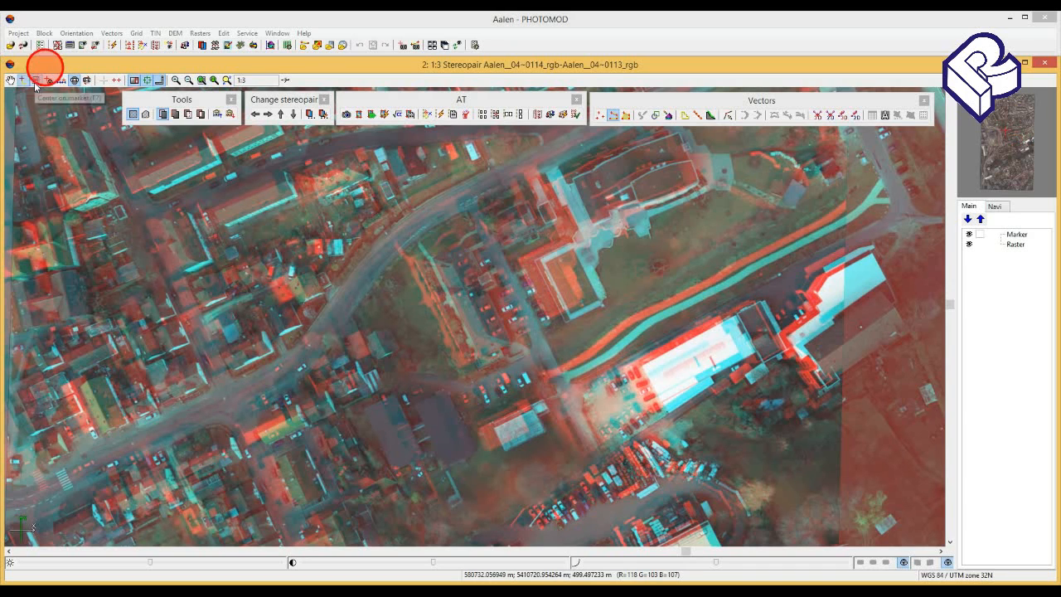
{"action": "left_click", "coordinate": [35, 80]}
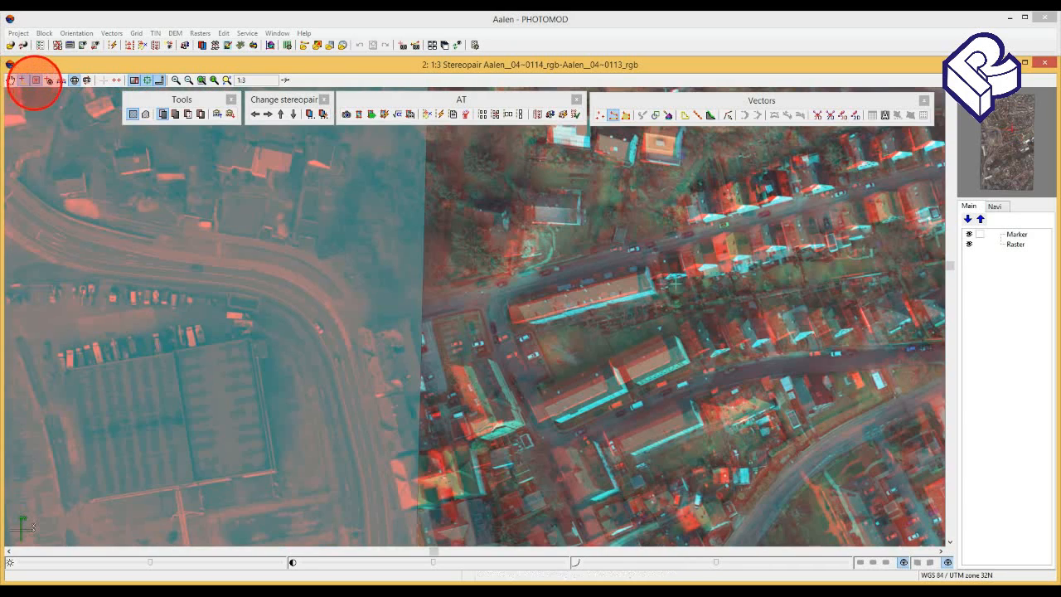
Turn the Center on marker mode off and back on while moving across the housing area
{"action": "left_click", "coordinate": [35, 80]}
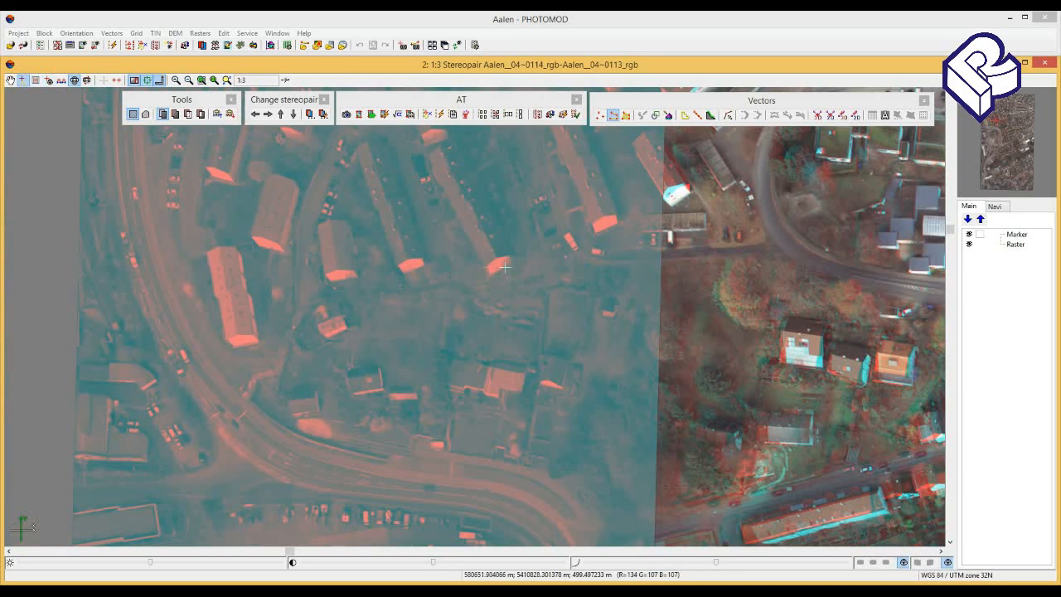
{"action": "middle_click_drag", "start_coordinate": [843, 306], "coordinate": [240, 290]}
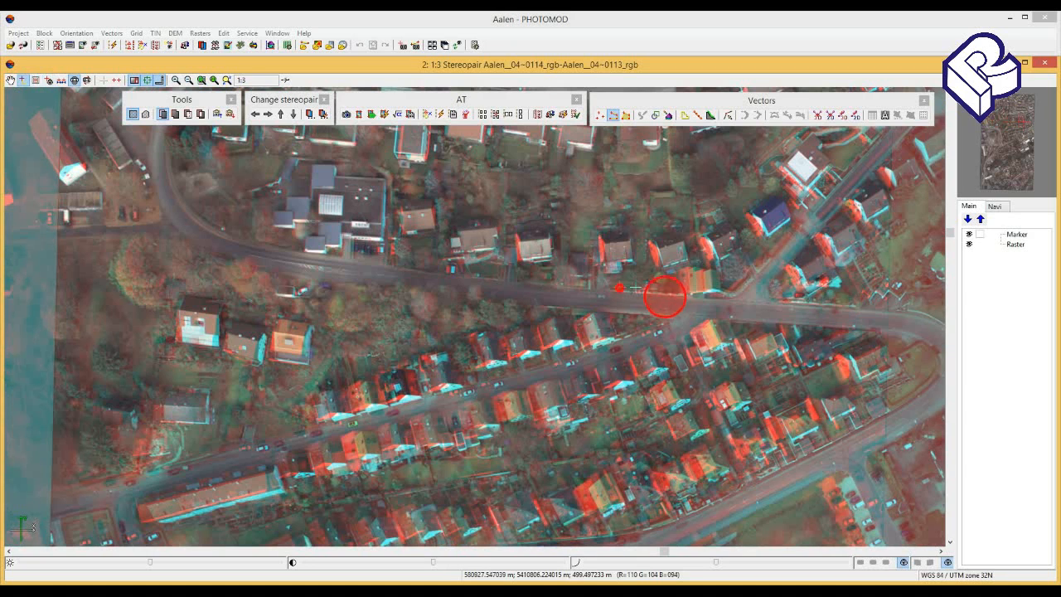
{"action": "left_click", "coordinate": [36, 81]}
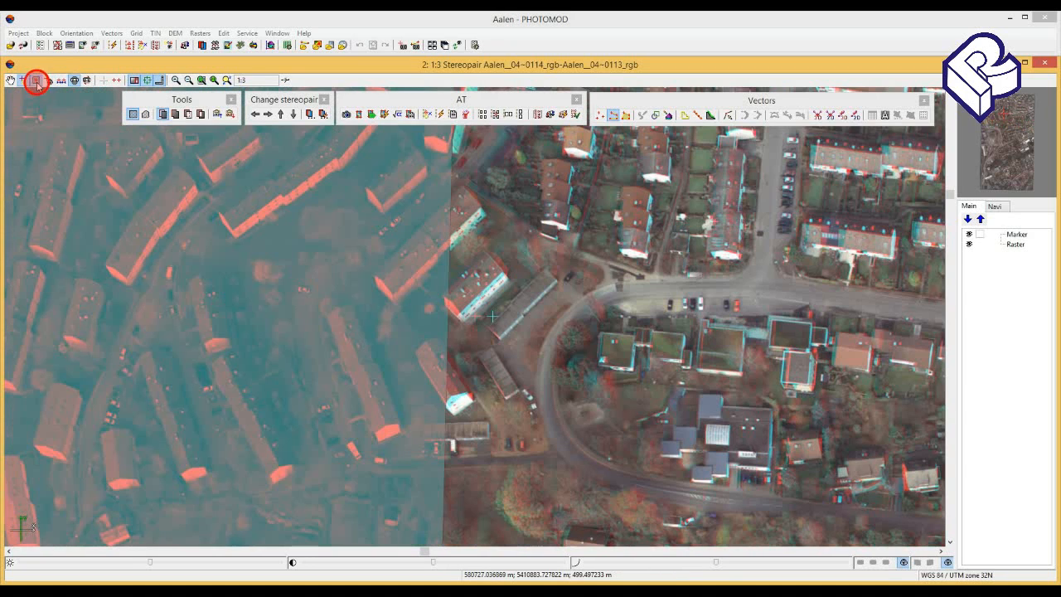
{"action": "middle_click_drag", "start_coordinate": [782, 296], "coordinate": [289, 270]}
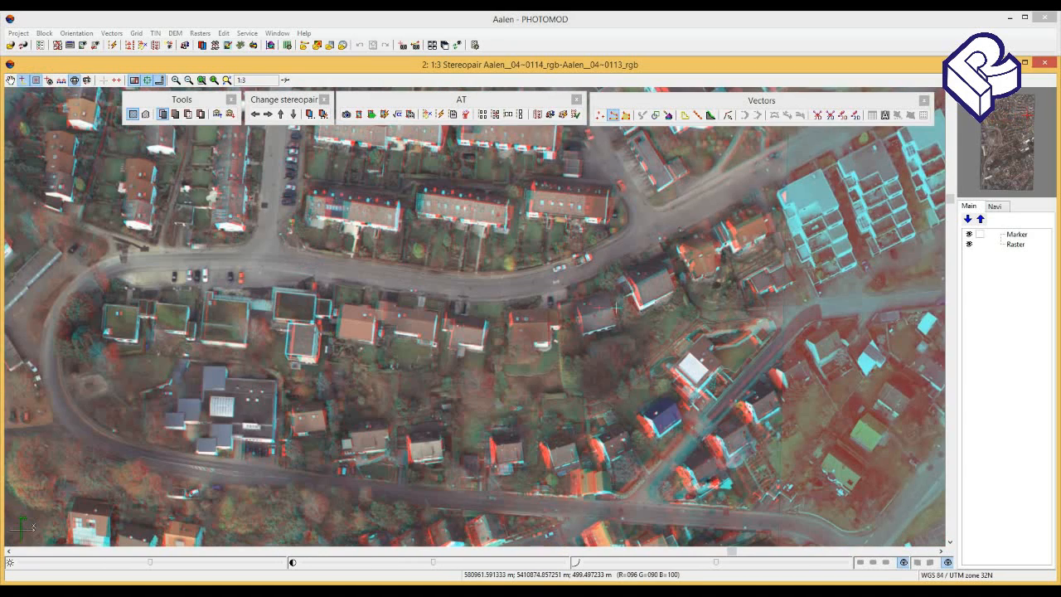
{"action": "left_click", "coordinate": [600, 308]}
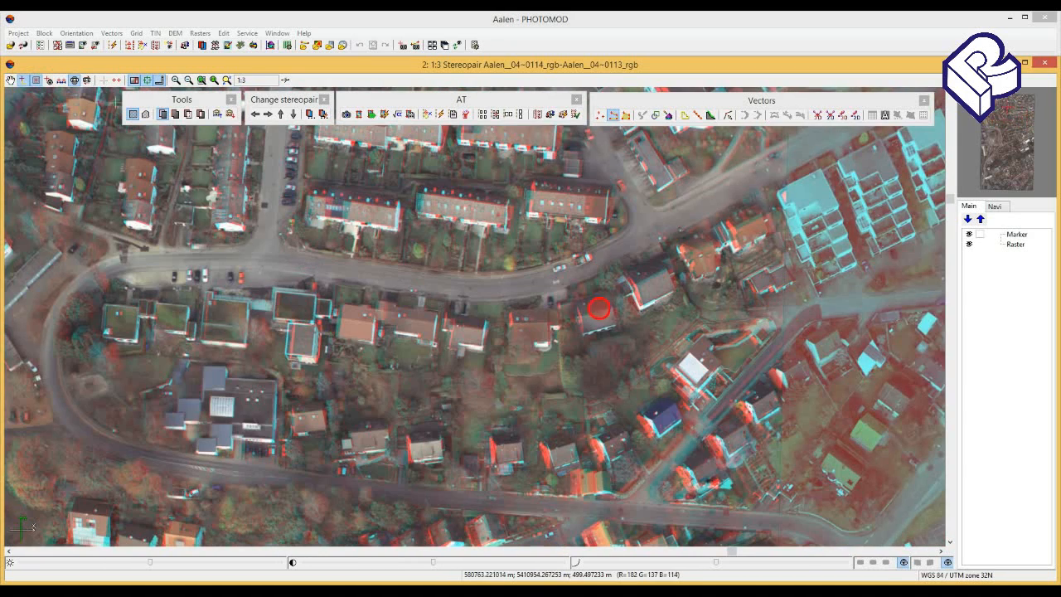
Try the automatic marker snapping to the ground, turn it off and place the marker on a row house
{"action": "left_click", "coordinate": [49, 80]}
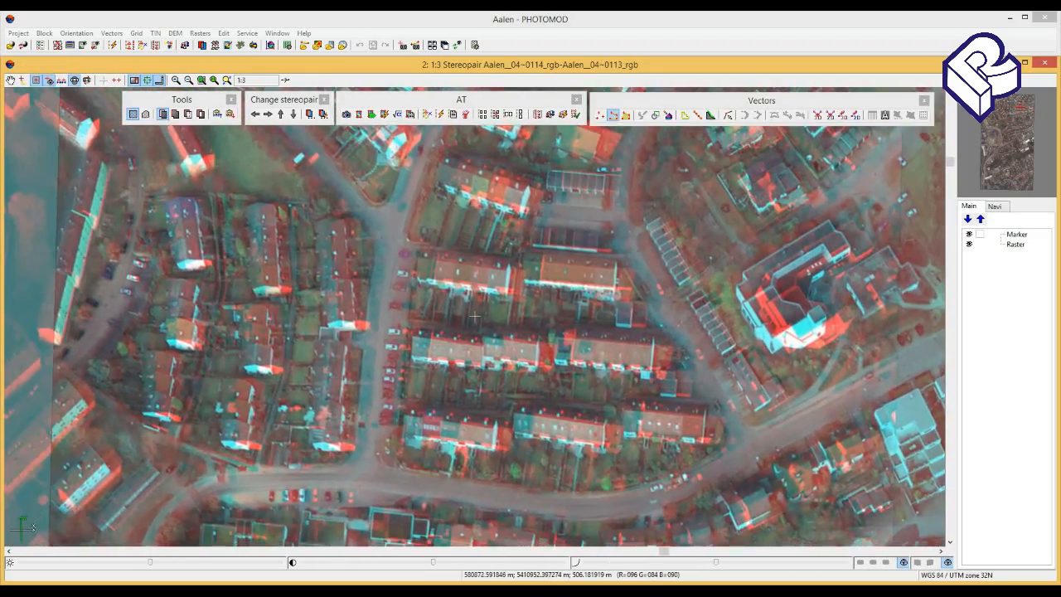
{"action": "key", "text": "F6"}
{"action": "left_click", "coordinate": [574, 357]}
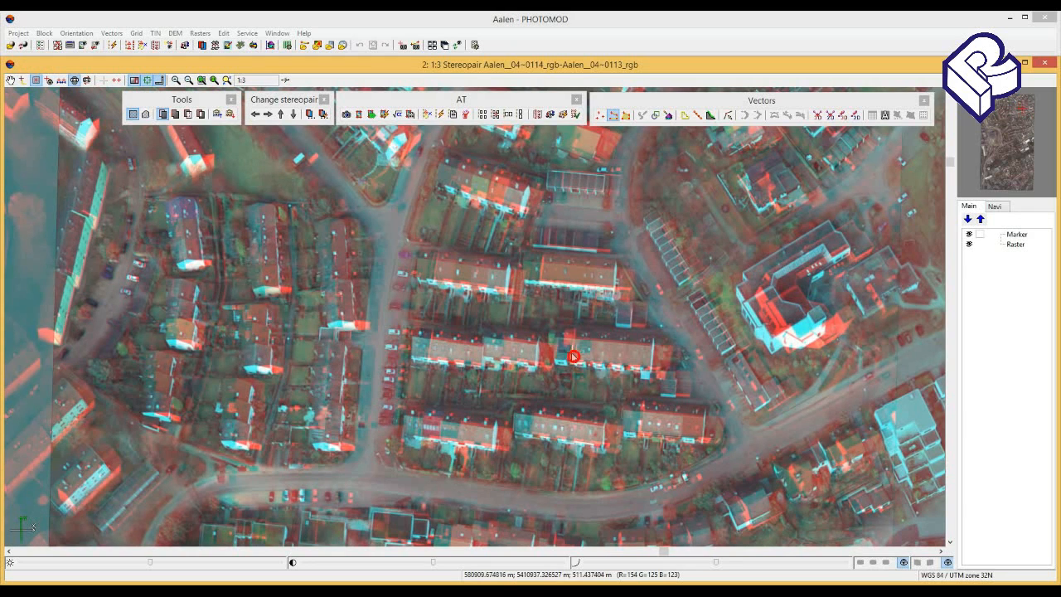
Raise the marker to about 532.3 m, show the stereopair at 1:5 and adjust the stereo depth to the current marker position
{"action": "scroll", "coordinate": [573, 357], "scroll_direction": "up", "scroll_amount": 5}
{"action": "scroll", "coordinate": [572, 358], "scroll_direction": "up", "scroll_amount": 5}
{"action": "scroll", "coordinate": [573, 357], "scroll_direction": "up", "scroll_amount": 5}
{"action": "scroll", "coordinate": [571, 353], "scroll_direction": "down", "scroll_amount": 2}
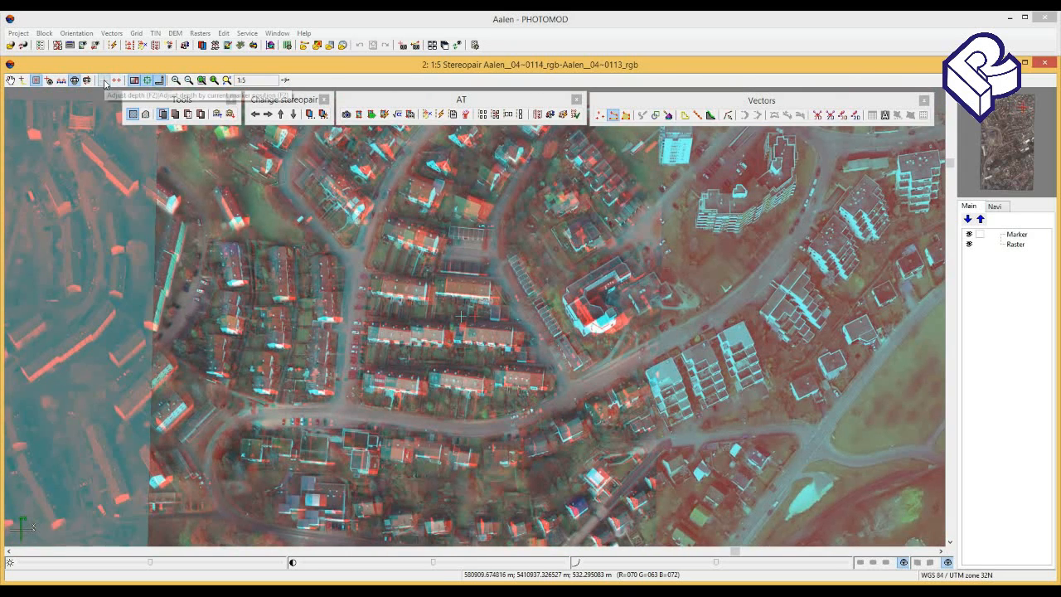
{"action": "left_click", "coordinate": [105, 81]}
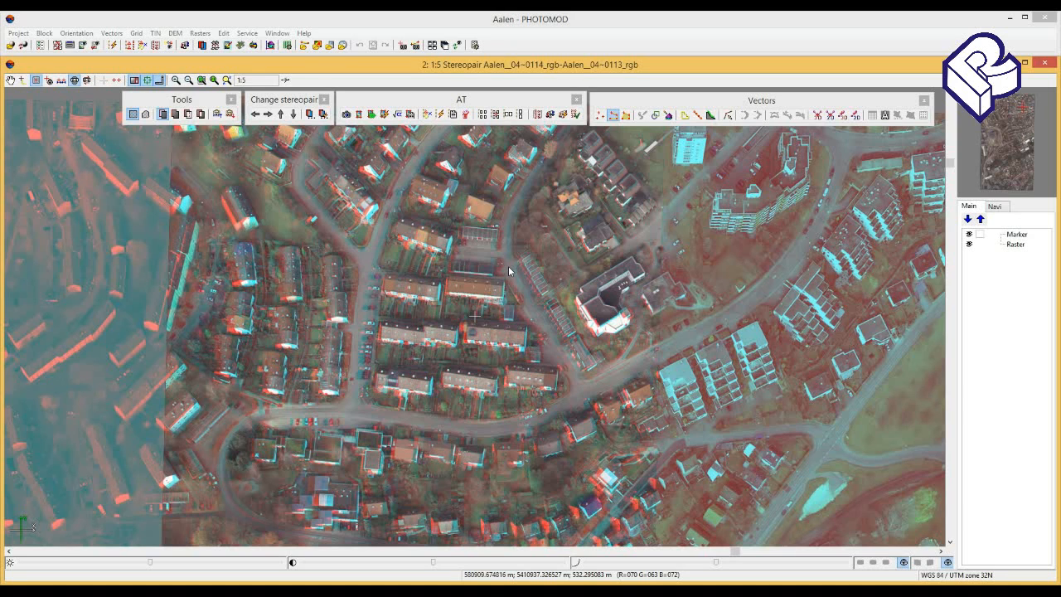
Create a new vector layer for the stereopair
{"action": "left_click", "coordinate": [111, 33]}
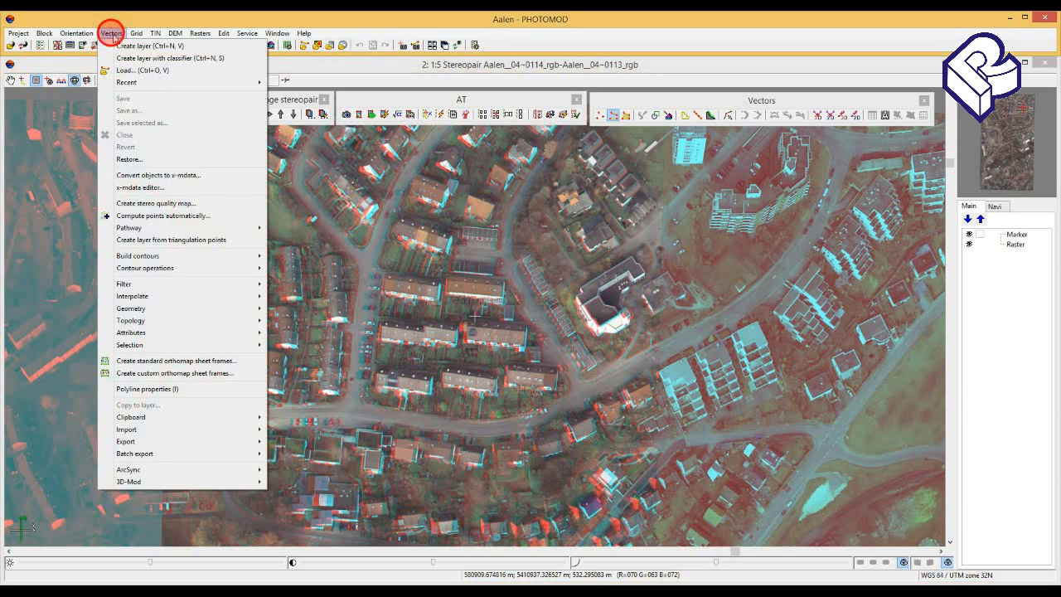
{"action": "left_click", "coordinate": [129, 45]}
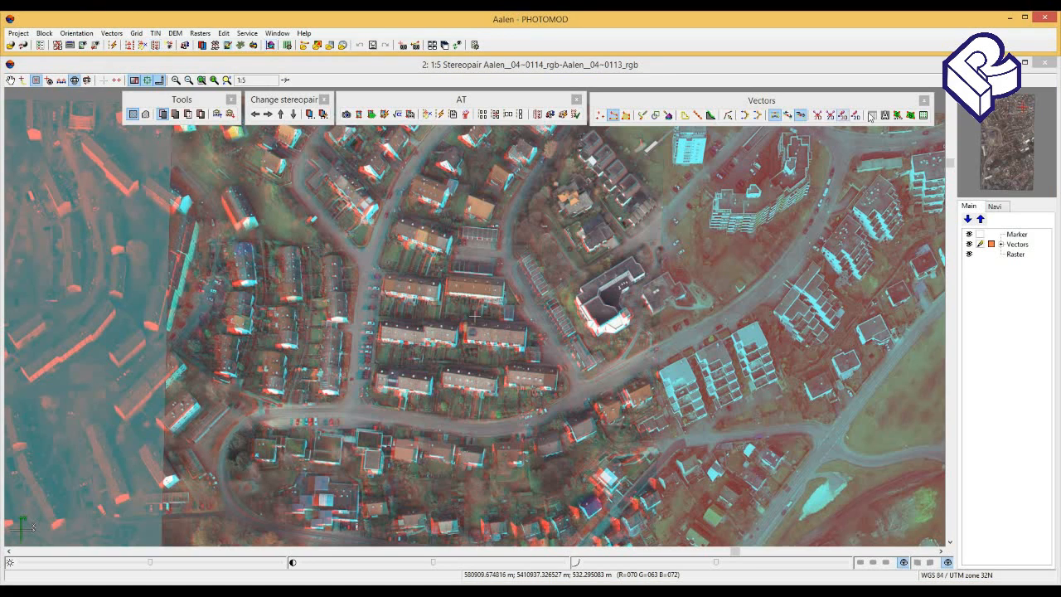
{"action": "left_click", "coordinate": [1030, 254]}
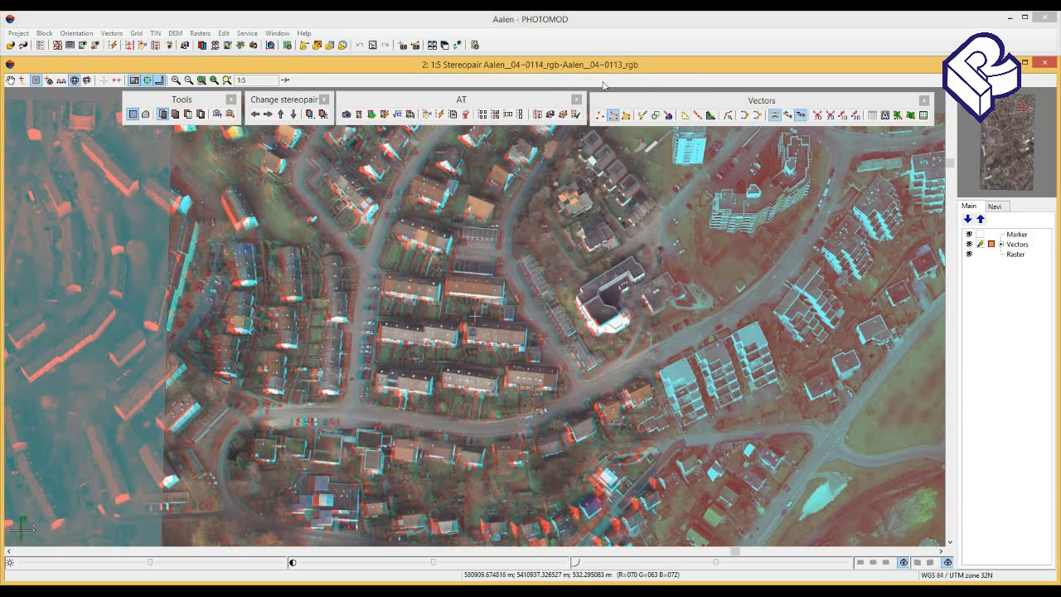
{"action": "left_click", "coordinate": [738, 102]}
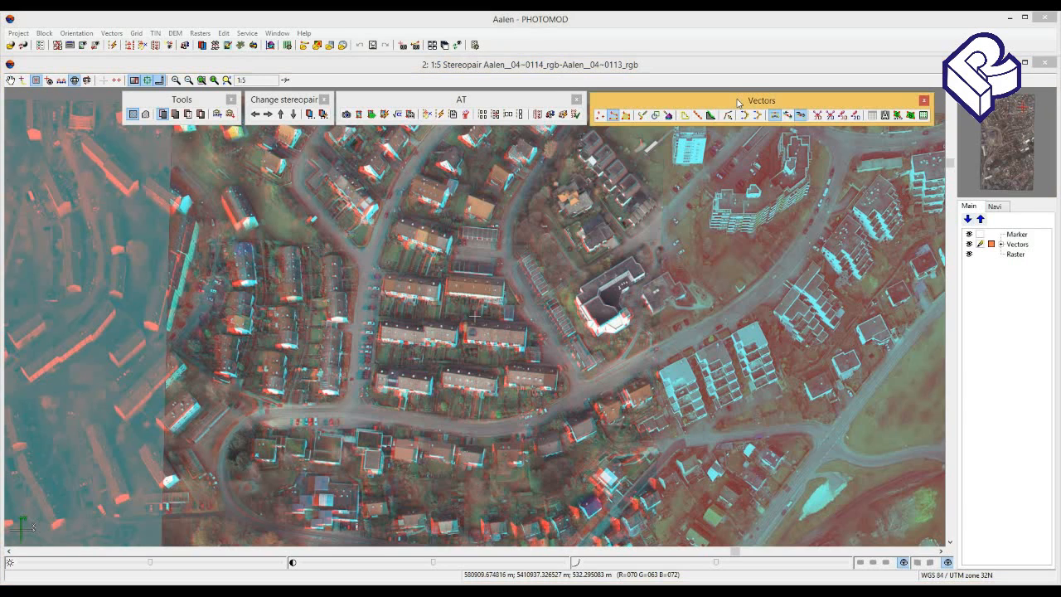
{"action": "left_click", "coordinate": [268, 103]}
{"action": "left_click", "coordinate": [207, 103]}
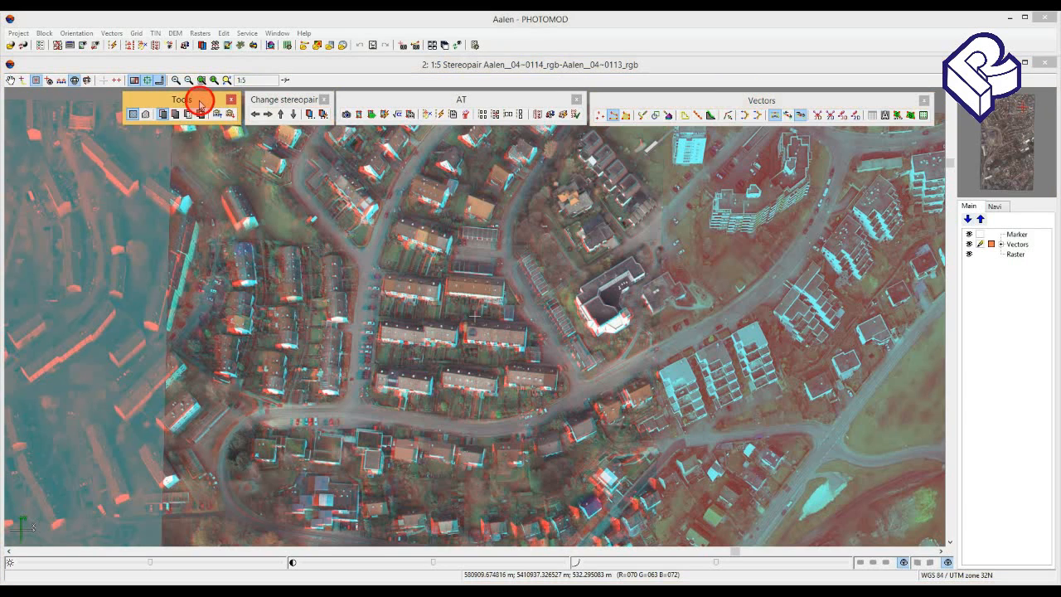
{"action": "left_click", "coordinate": [277, 33]}
{"action": "mouse_move", "coordinate": [285, 48]}
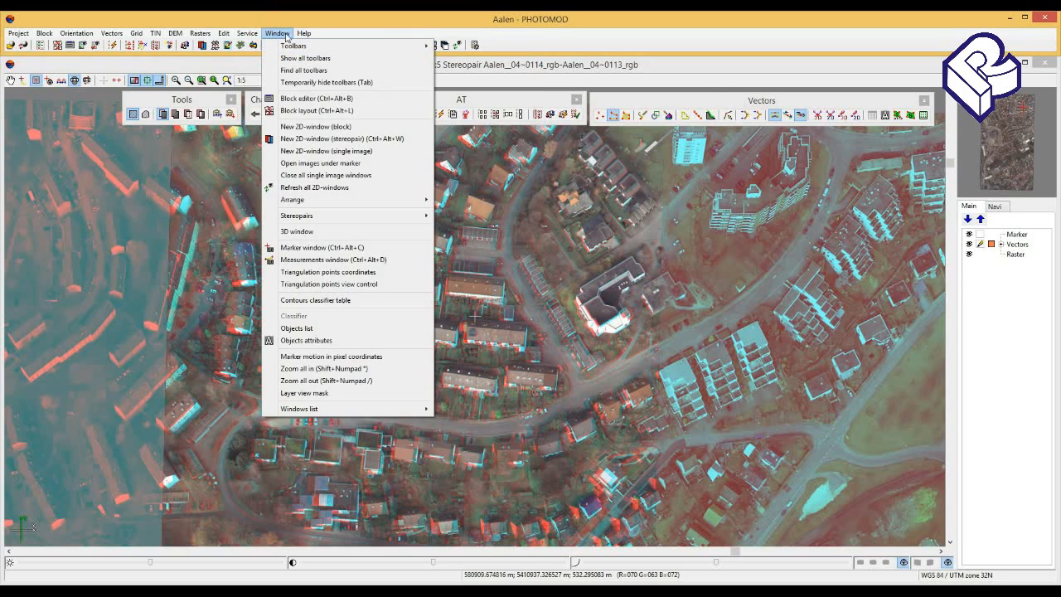
{"action": "left_click", "coordinate": [547, 245]}
{"action": "left_click", "coordinate": [545, 242]}
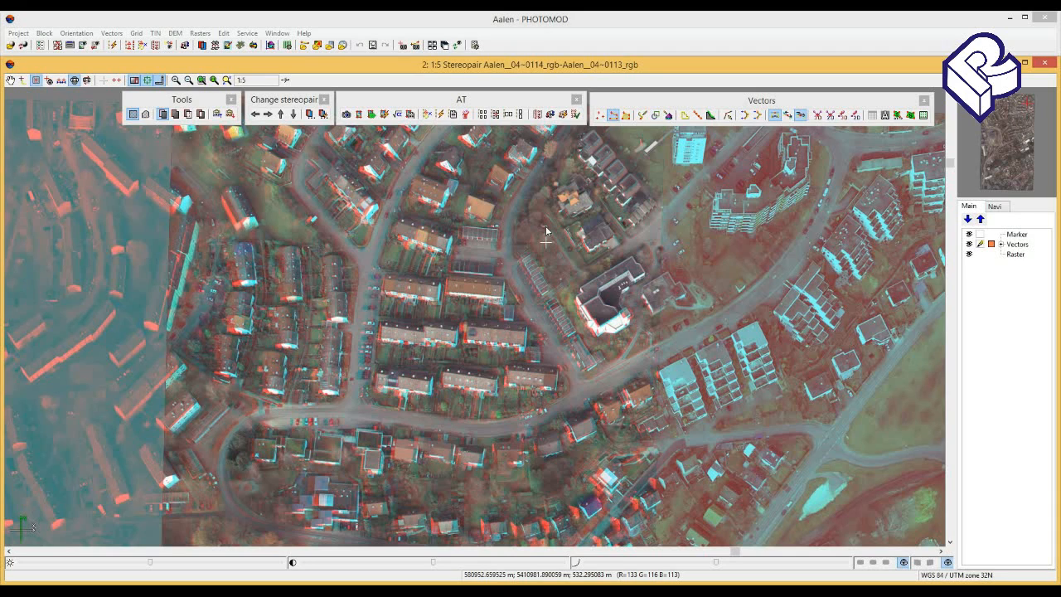
Switch to point object creation, show the stereopair at 1:1 and place the marker on the round garden tree at about 527.2 m
{"action": "left_click", "coordinate": [633, 100]}
{"action": "left_click", "coordinate": [600, 116]}
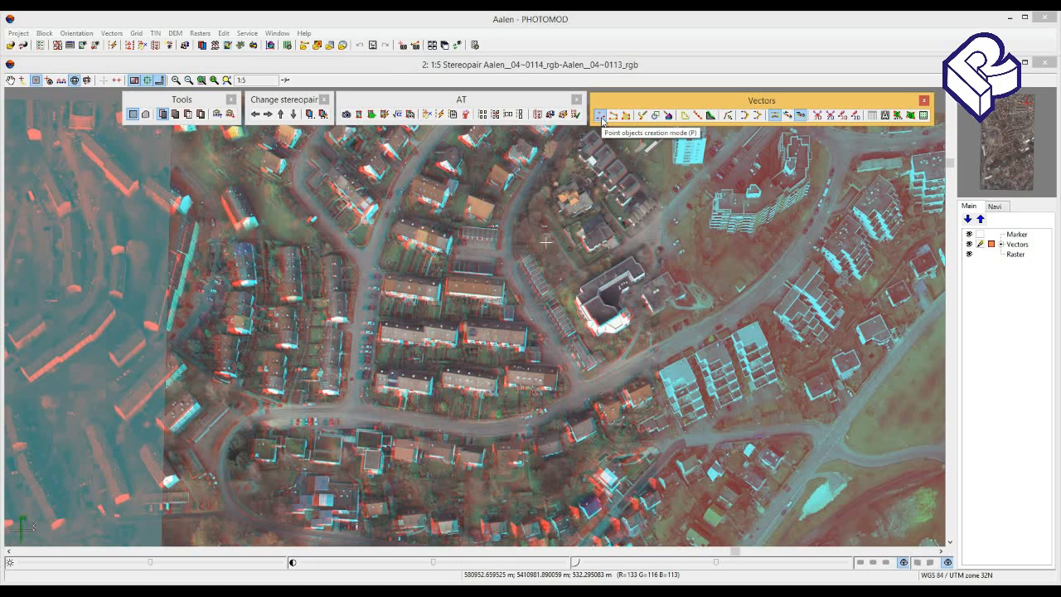
{"action": "left_click", "coordinate": [602, 117]}
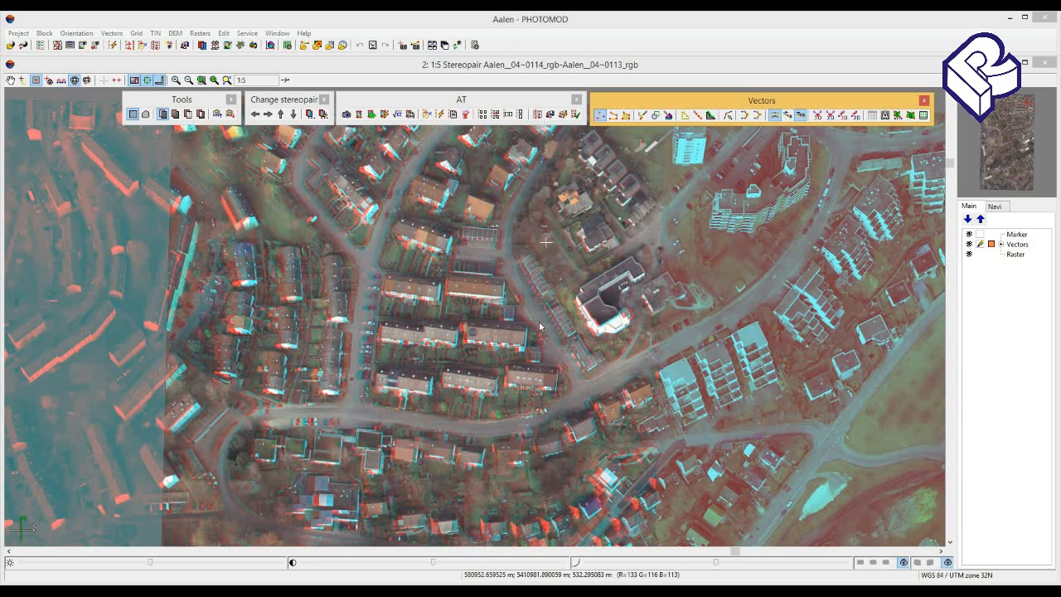
{"action": "left_click", "coordinate": [509, 333]}
{"action": "left_click_drag", "start_coordinate": [509, 325], "coordinate": [581, 292]}
{"action": "left_click_drag", "start_coordinate": [519, 352], "coordinate": [506, 282]}
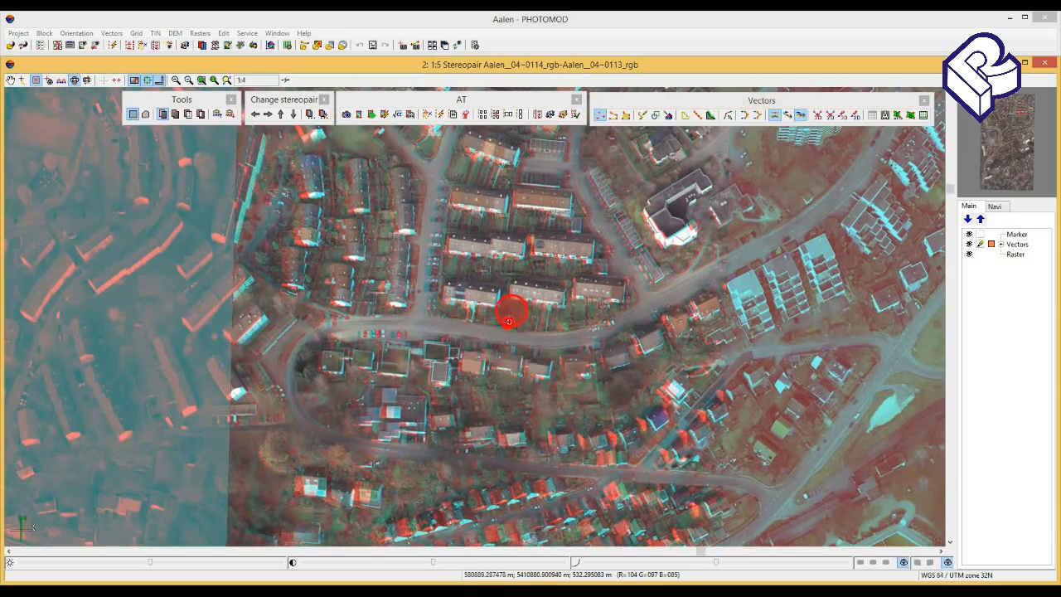
{"action": "scroll", "coordinate": [509, 326], "scroll_direction": "up", "scroll_amount": 3}
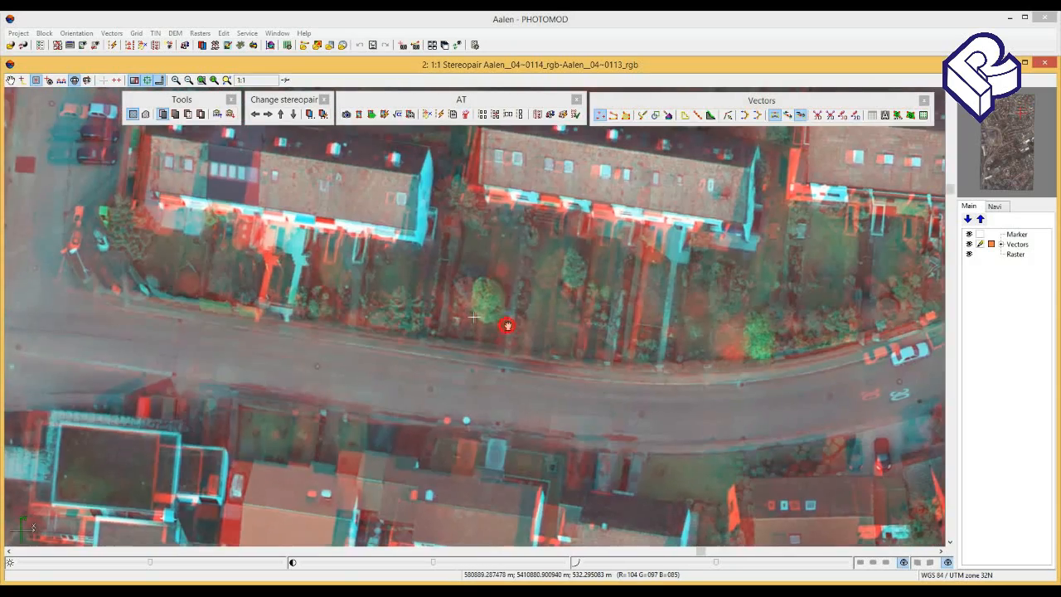
{"action": "left_click_drag", "start_coordinate": [499, 325], "coordinate": [506, 322]}
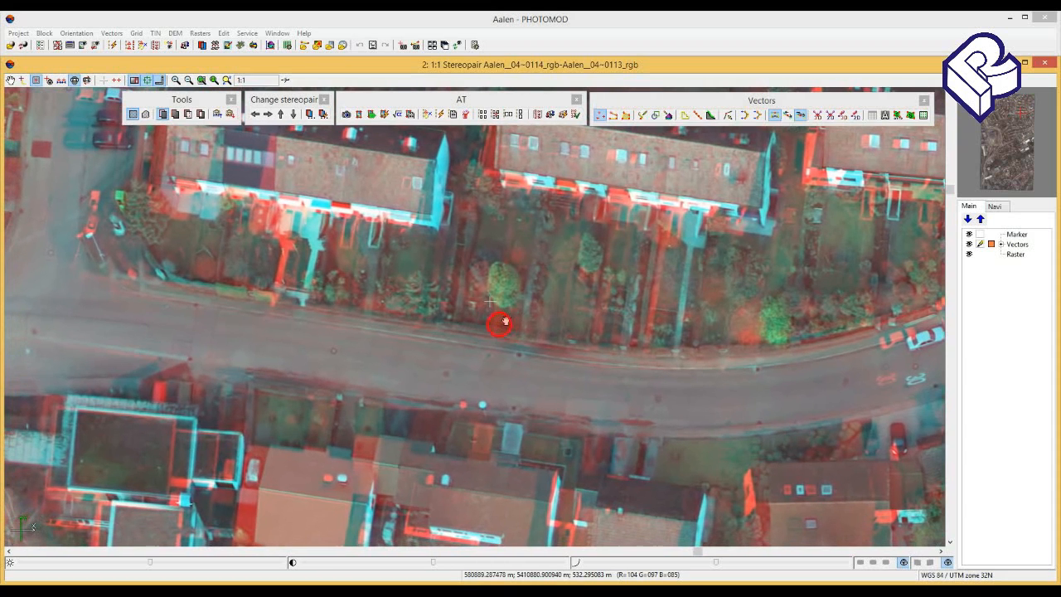
{"action": "left_click", "coordinate": [485, 278]}
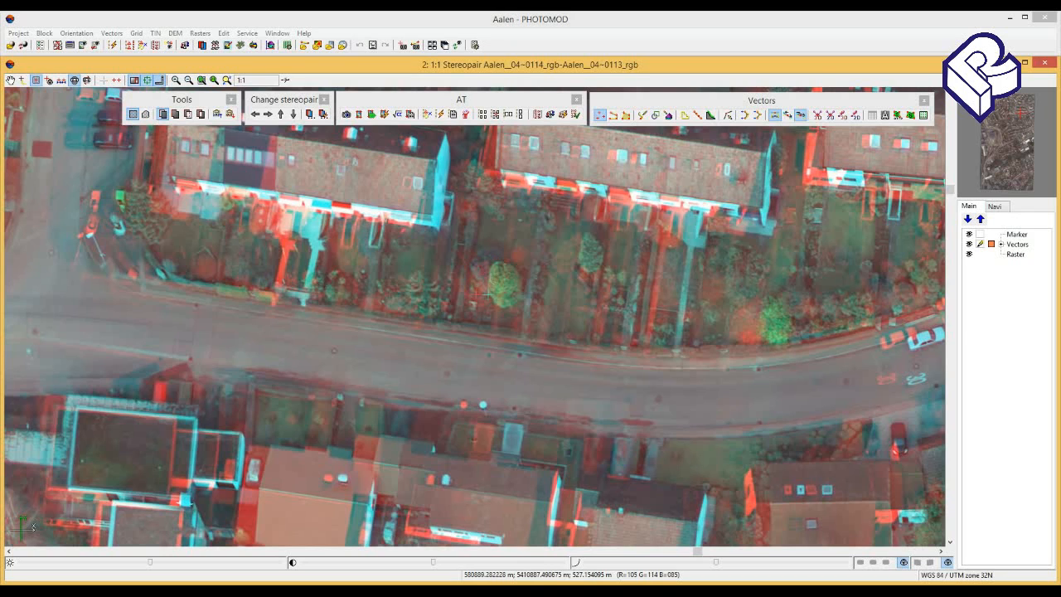
{"action": "left_click", "coordinate": [490, 276]}
Adjust the stereo depth to the current marker position and add a point object on top of the round garden tree
{"action": "left_click", "coordinate": [104, 81]}
{"action": "left_click", "coordinate": [104, 81]}
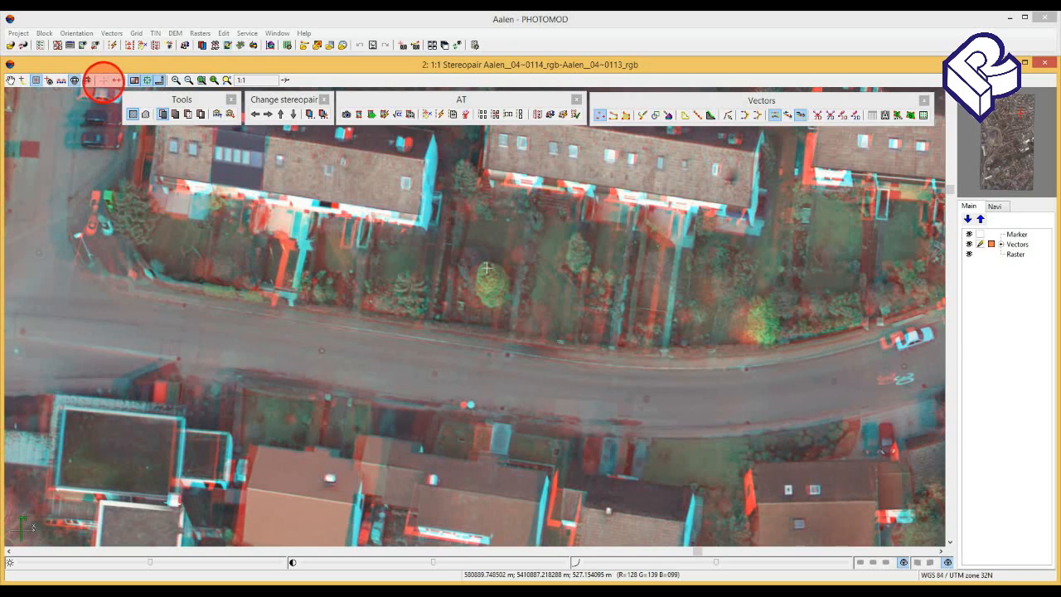
{"action": "left_click", "coordinate": [487, 267]}
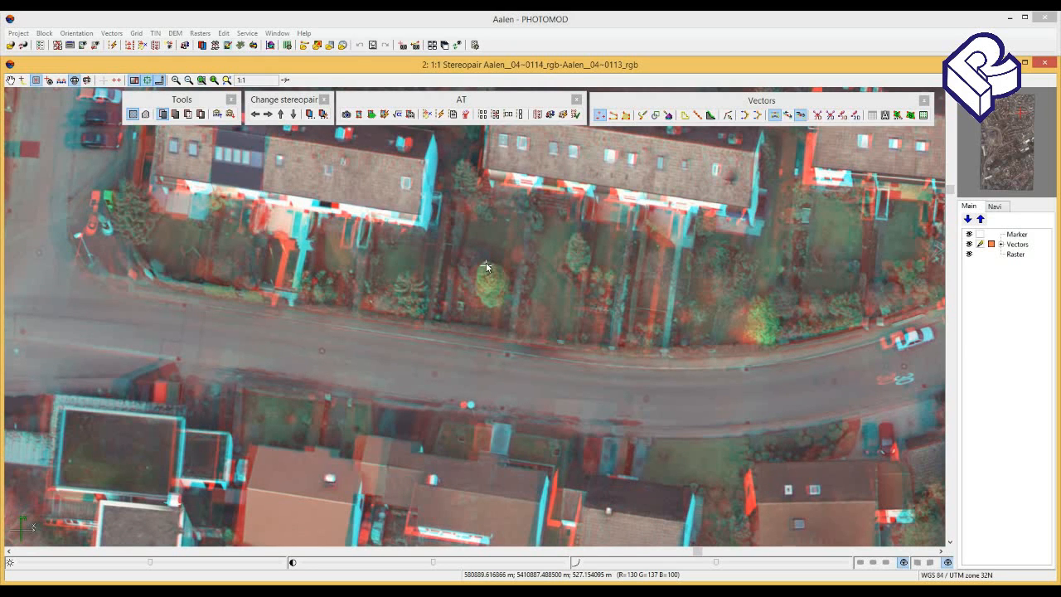
{"action": "key", "text": "Insert"}
{"action": "left_click", "coordinate": [487, 268]}
In the Vectors layer's display settings, colour objects without classifier yellow and reduce the pixel size of point objects
{"action": "left_click", "coordinate": [992, 244]}
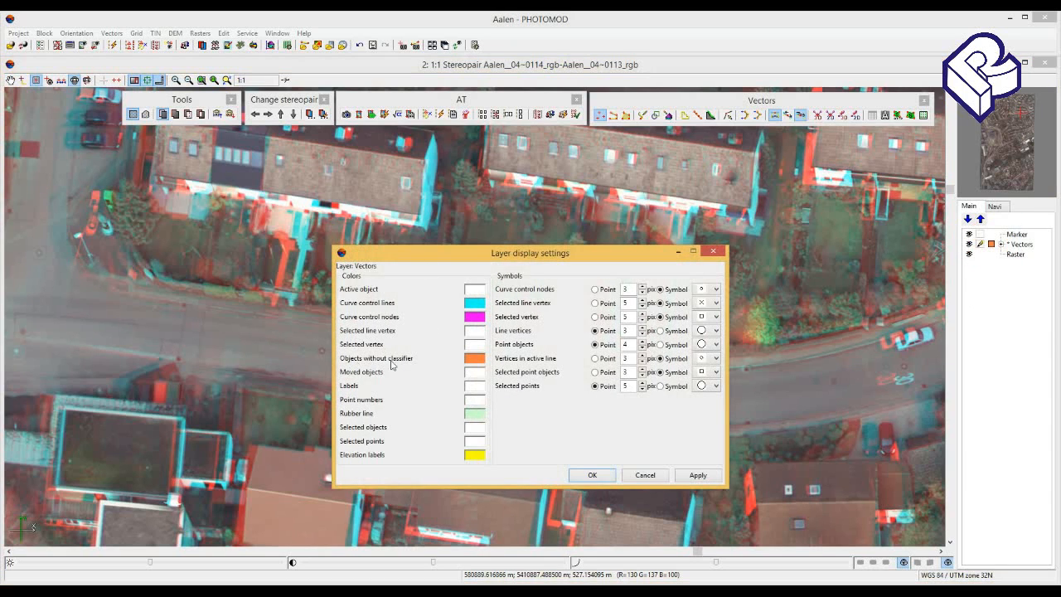
{"action": "left_click", "coordinate": [475, 362]}
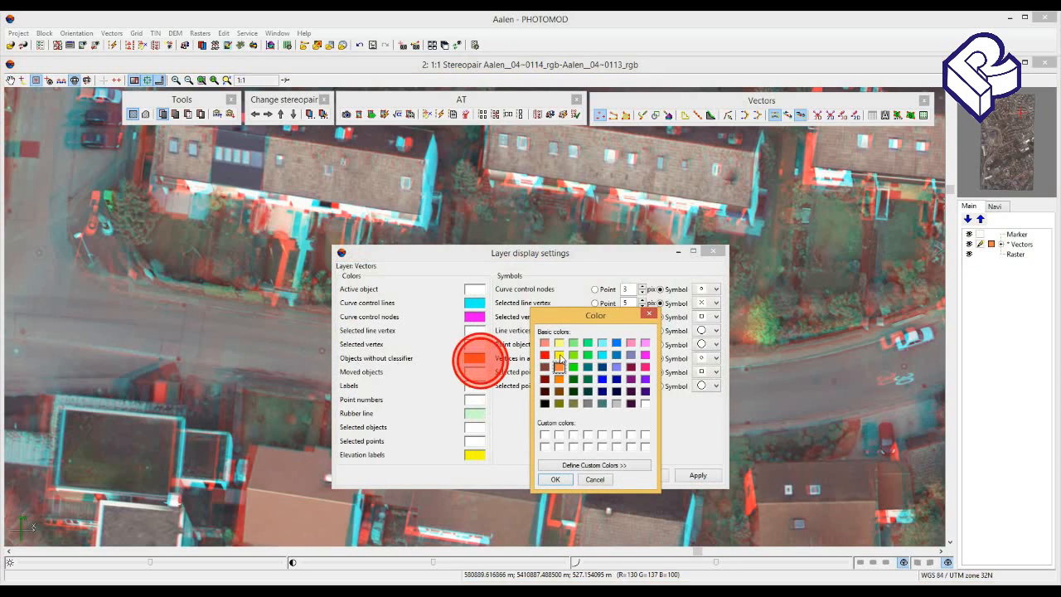
{"action": "left_click", "coordinate": [560, 355]}
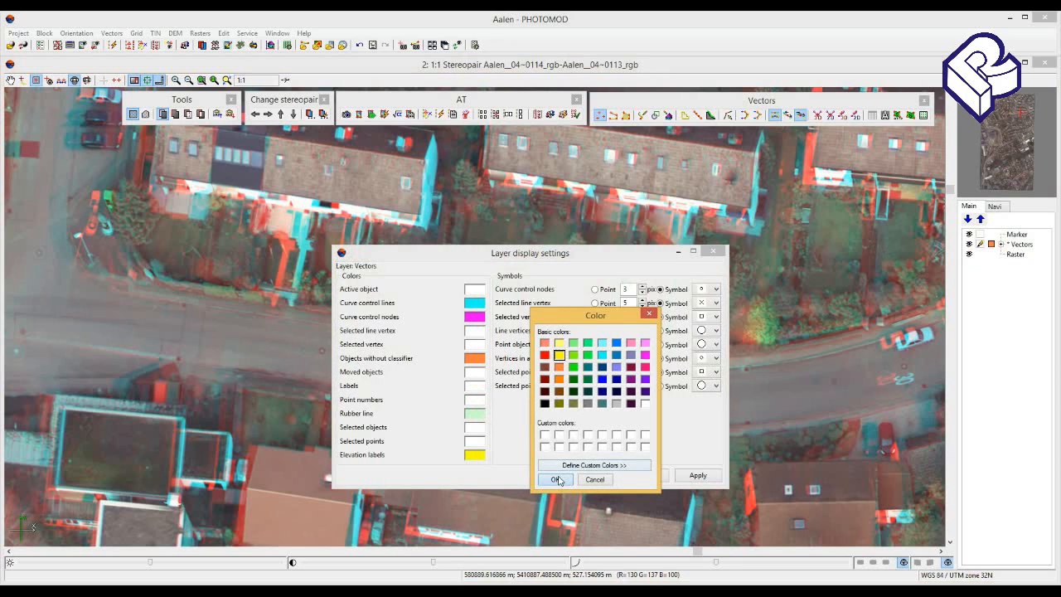
{"action": "left_click", "coordinate": [556, 479]}
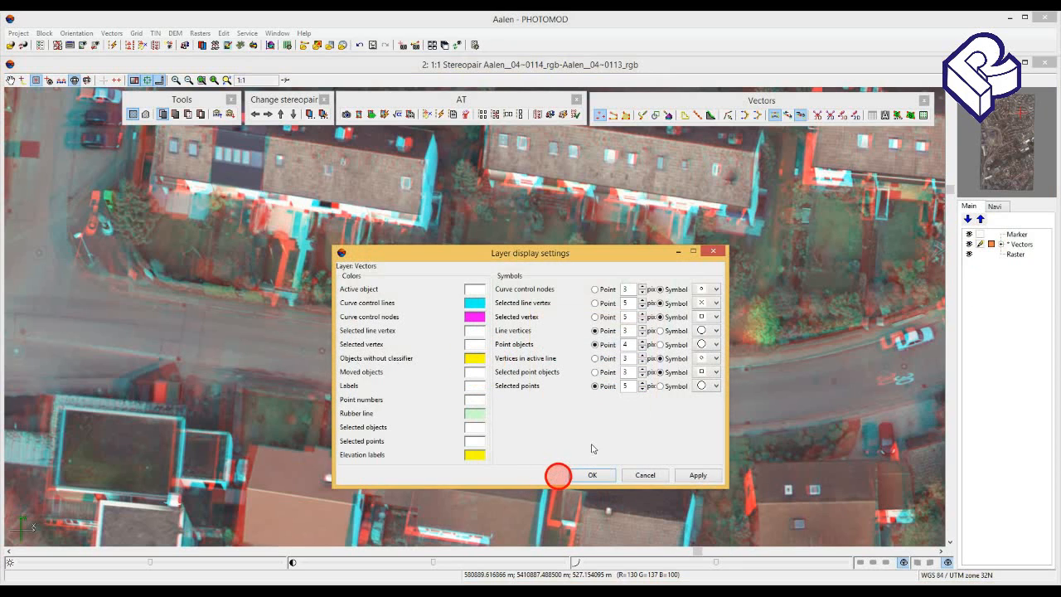
{"action": "left_click", "coordinate": [643, 342]}
{"action": "left_click", "coordinate": [643, 348]}
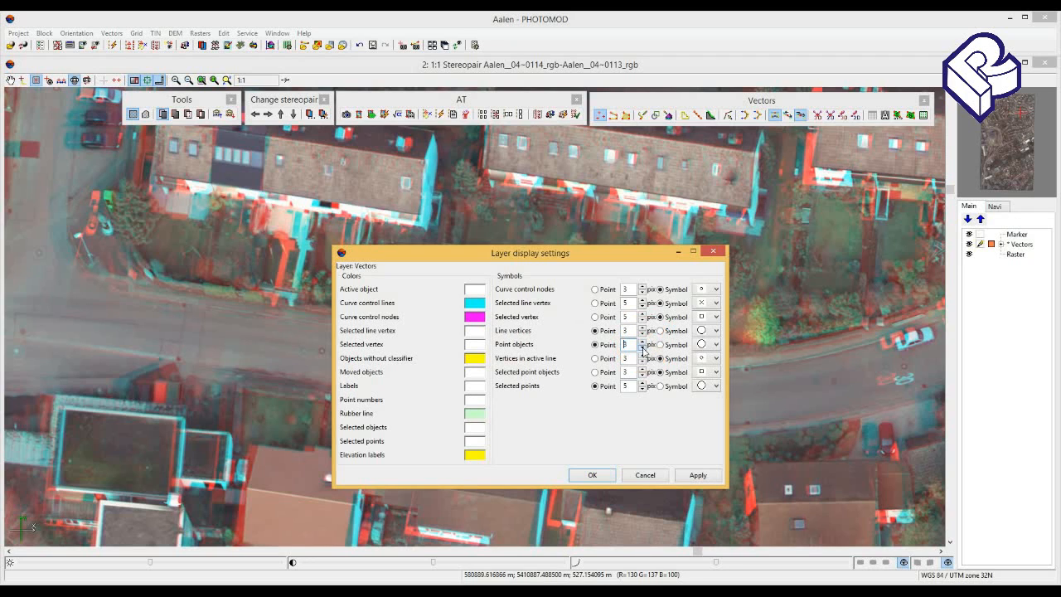
{"action": "left_click", "coordinate": [642, 348]}
{"action": "left_click", "coordinate": [687, 474]}
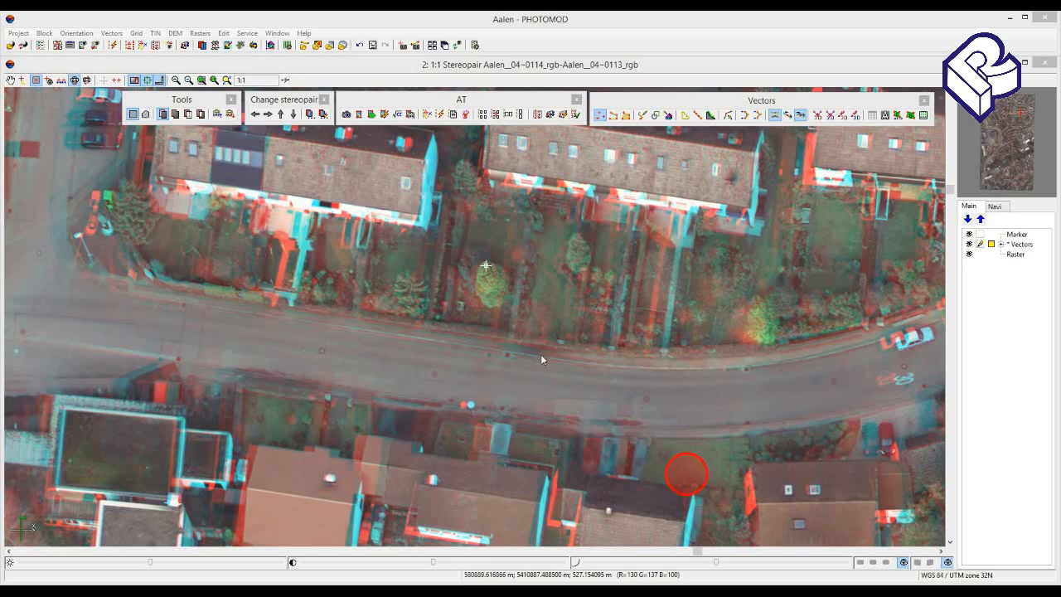
{"action": "left_click", "coordinate": [540, 354]}
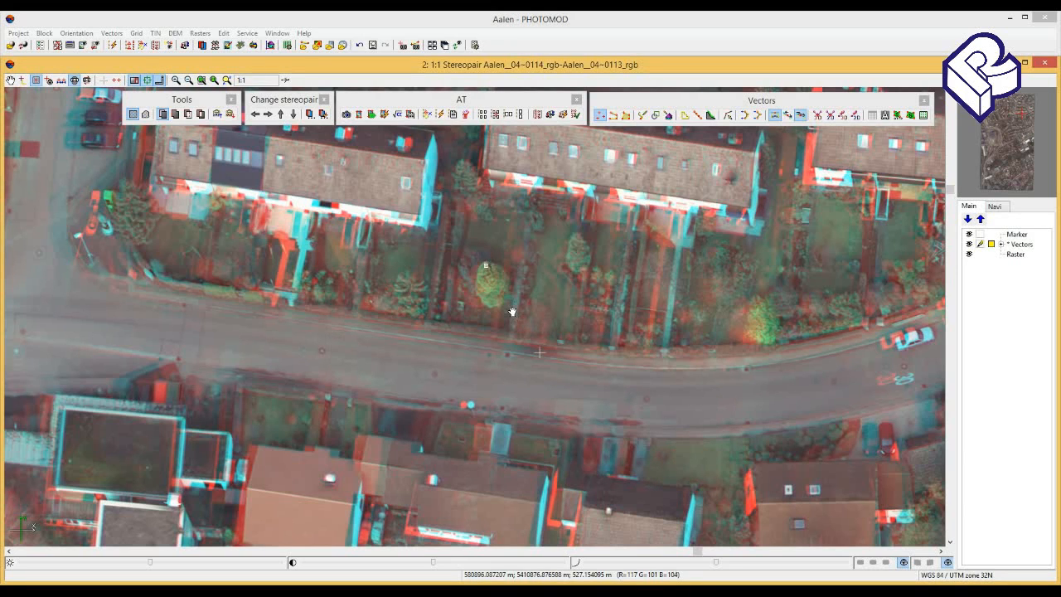
{"action": "left_click_drag", "start_coordinate": [512, 312], "coordinate": [518, 303]}
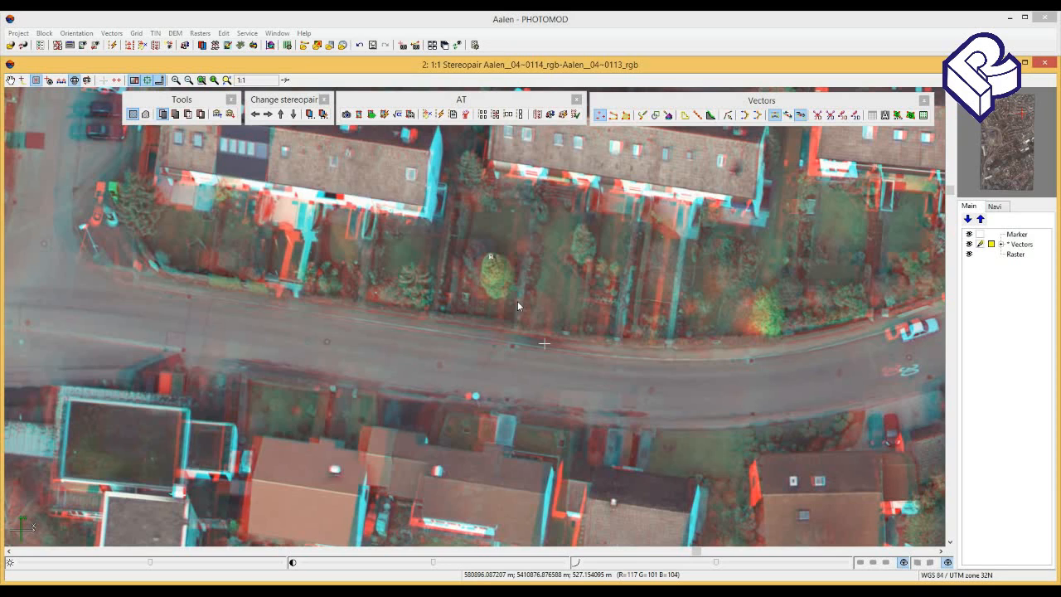
Switch to polyline creation and lower the marker to about 520.9 m beside the curved road
{"action": "left_click", "coordinate": [614, 115]}
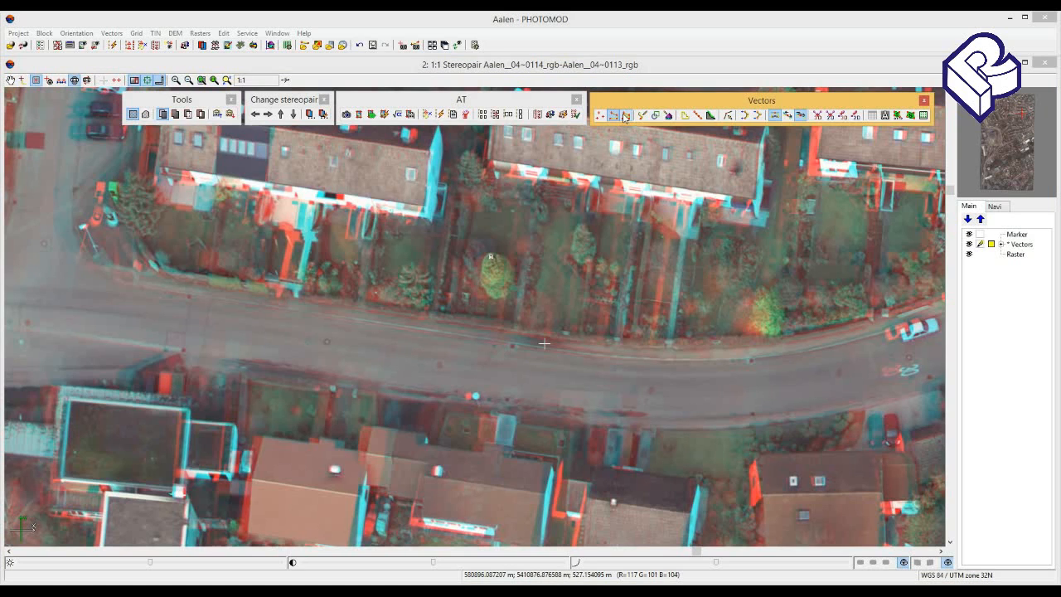
{"action": "left_click_drag", "start_coordinate": [547, 373], "coordinate": [516, 334]}
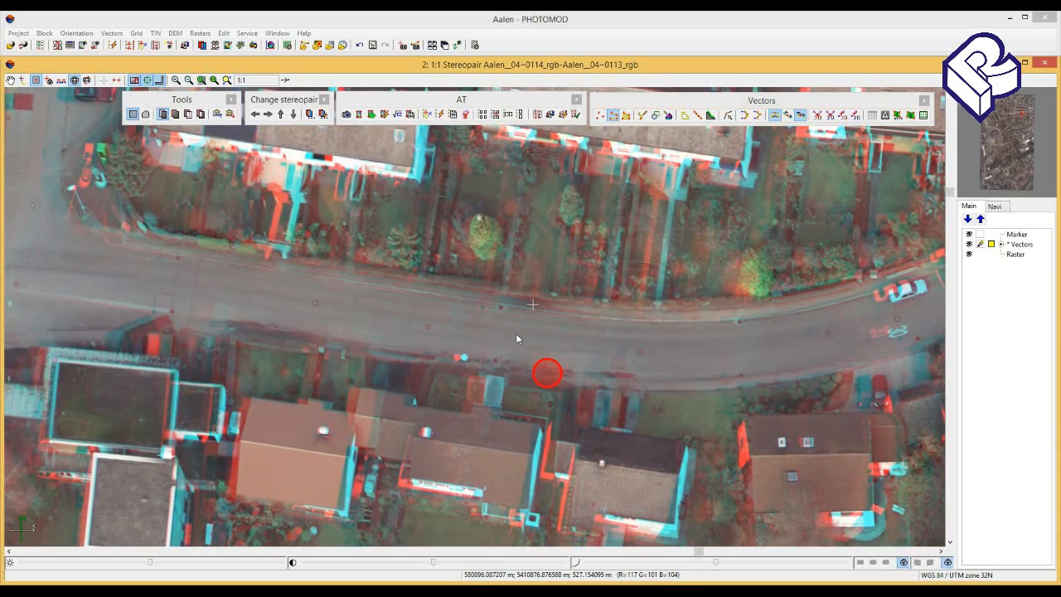
{"action": "scroll", "coordinate": [514, 335], "scroll_direction": "down", "scroll_amount": 5}
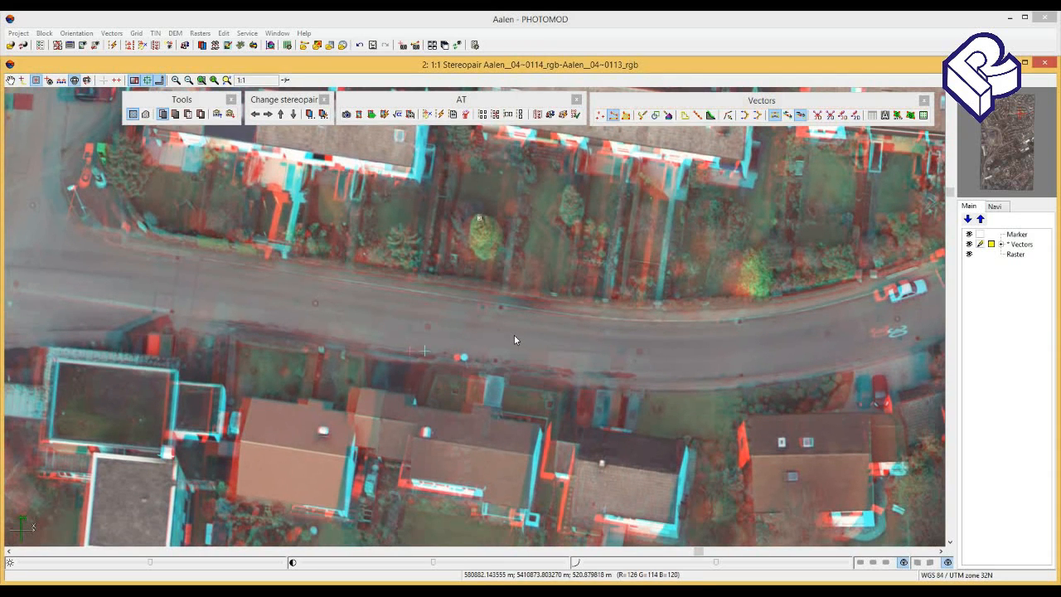
Draw a six-vertex polyline along the middle of the curved road at about 520 m elevation and finish it
{"action": "left_click", "coordinate": [414, 325]}
{"action": "left_click", "coordinate": [408, 322]}
{"action": "left_click", "coordinate": [393, 321]}
{"action": "left_click", "coordinate": [468, 332]}
{"action": "left_click", "coordinate": [508, 337]}
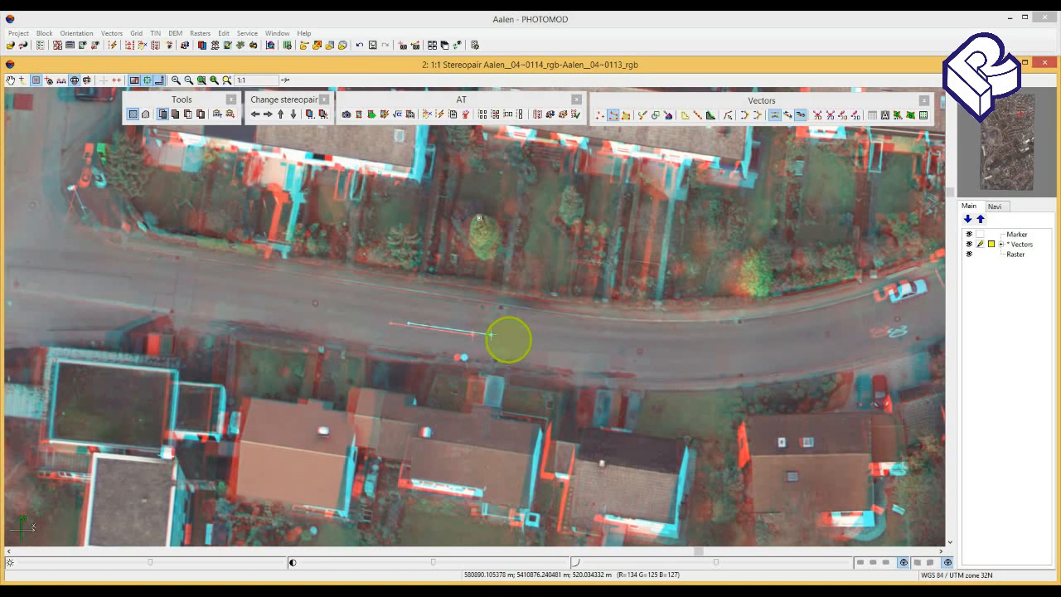
{"action": "left_click", "coordinate": [569, 349]}
{"action": "left_click", "coordinate": [603, 352]}
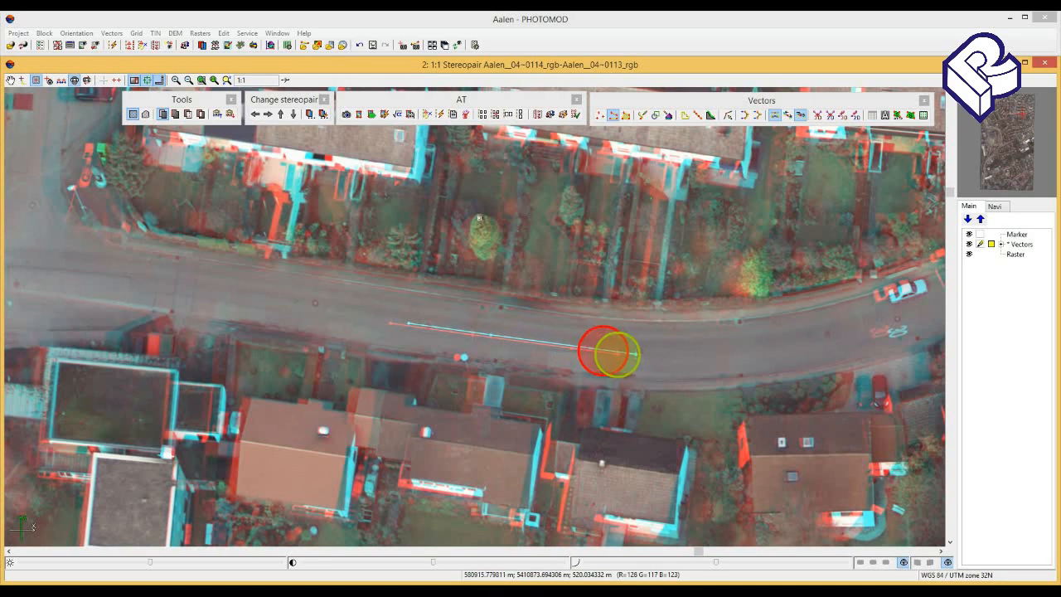
{"action": "left_click", "coordinate": [683, 355]}
{"action": "left_click", "coordinate": [723, 349]}
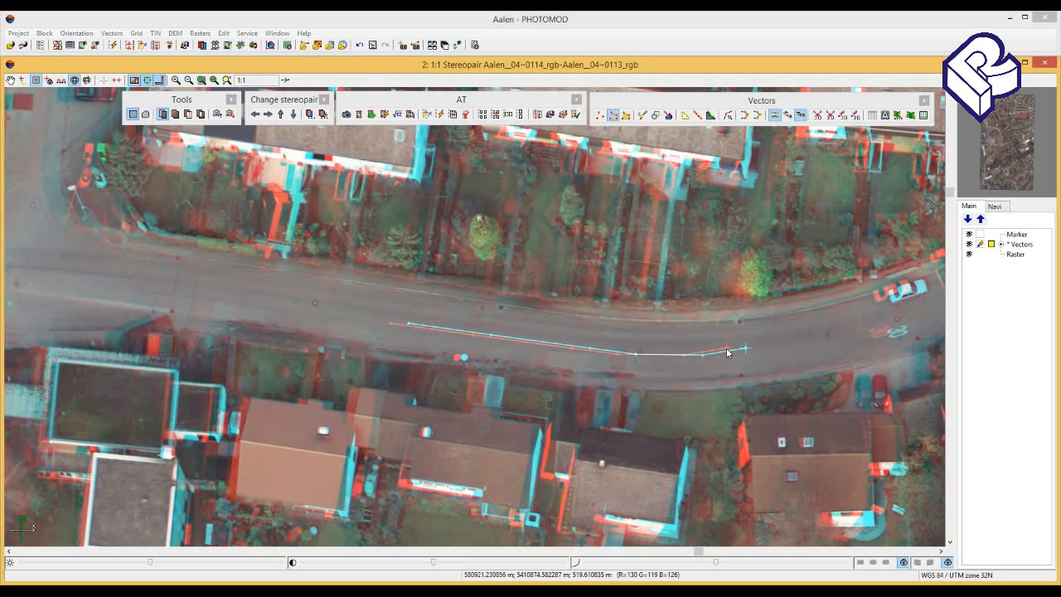
{"action": "key", "text": "Escape"}
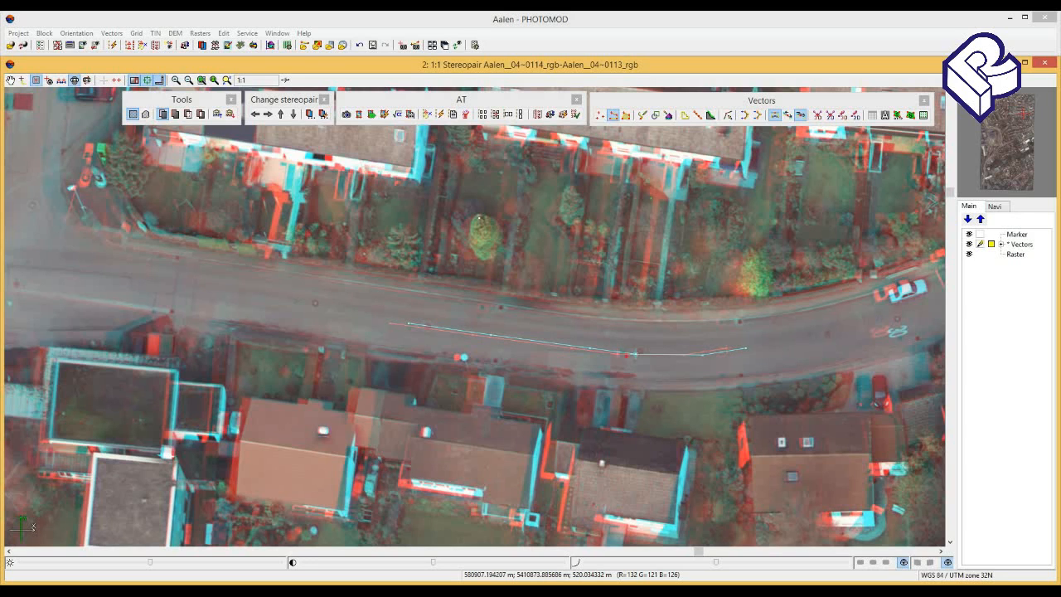
Move the polyline's fourth vertex in plan and height, bringing it back onto the road's centre line at about 519.6 m
{"action": "left_click", "coordinate": [635, 354]}
{"action": "left_click", "coordinate": [617, 355]}
{"action": "left_click", "coordinate": [620, 343]}
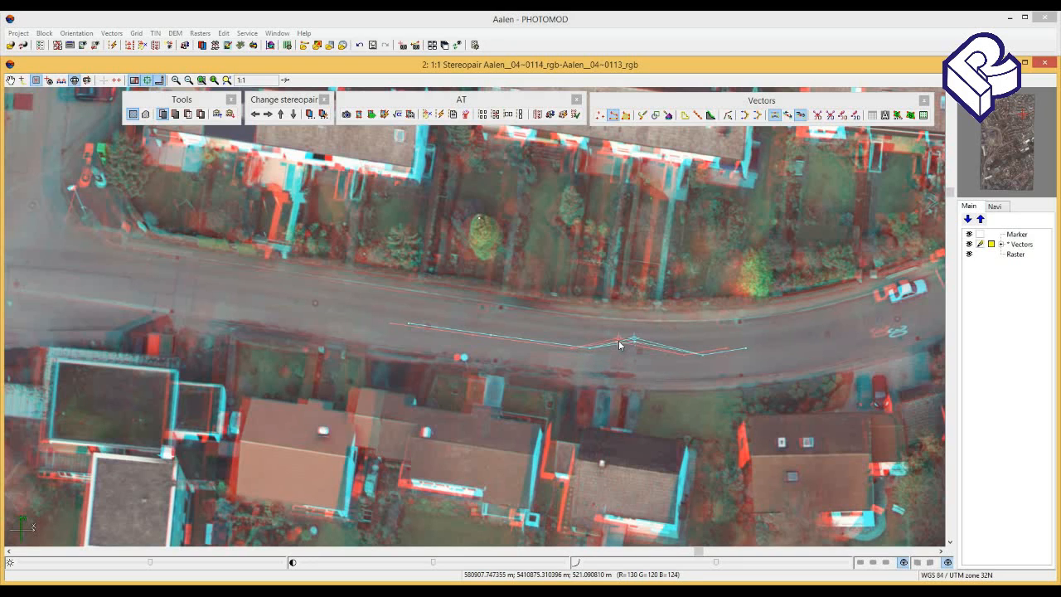
{"action": "scroll", "coordinate": [620, 345], "scroll_direction": "up", "scroll_amount": 4}
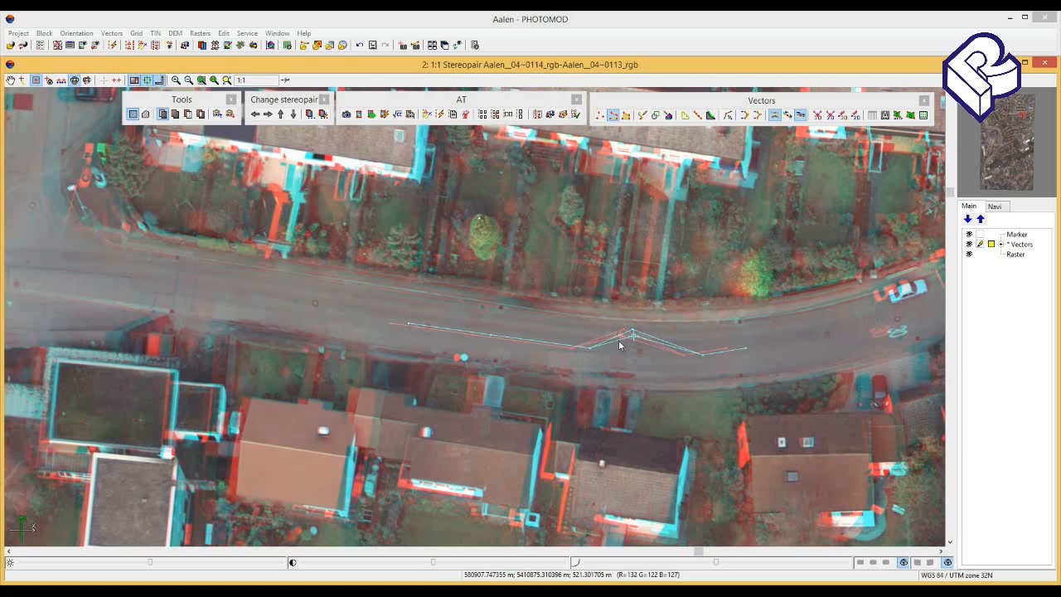
{"action": "scroll", "coordinate": [620, 345], "scroll_direction": "down", "scroll_amount": 8}
{"action": "left_click", "coordinate": [619, 341]}
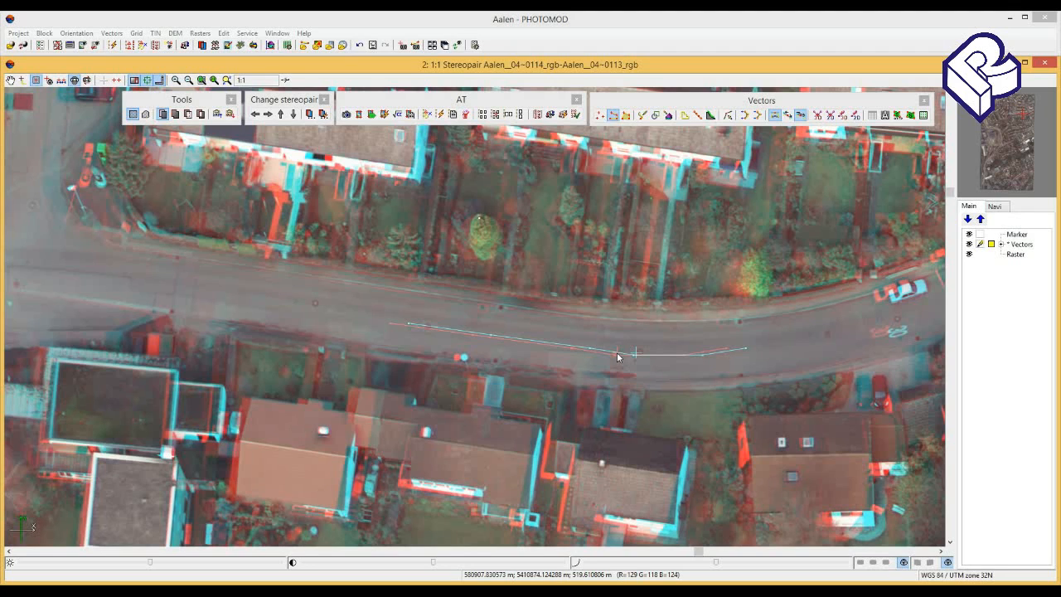
Insert an extra vertex between the polyline's second and third vertices, offset towards the gardens, and delete it again
{"action": "left_click", "coordinate": [551, 355]}
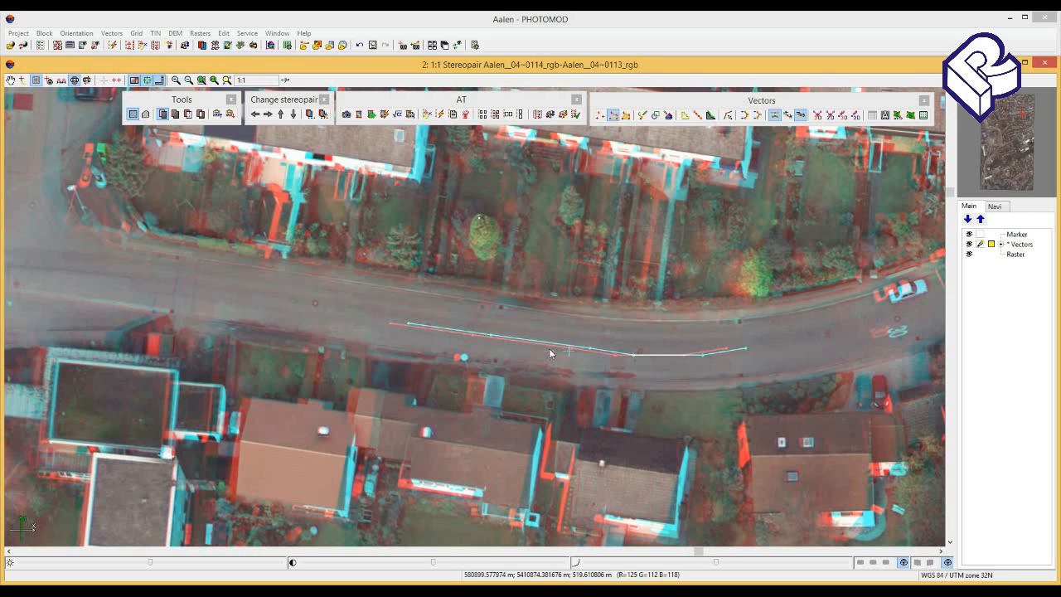
{"action": "left_click", "coordinate": [532, 339]}
{"action": "left_click", "coordinate": [526, 315]}
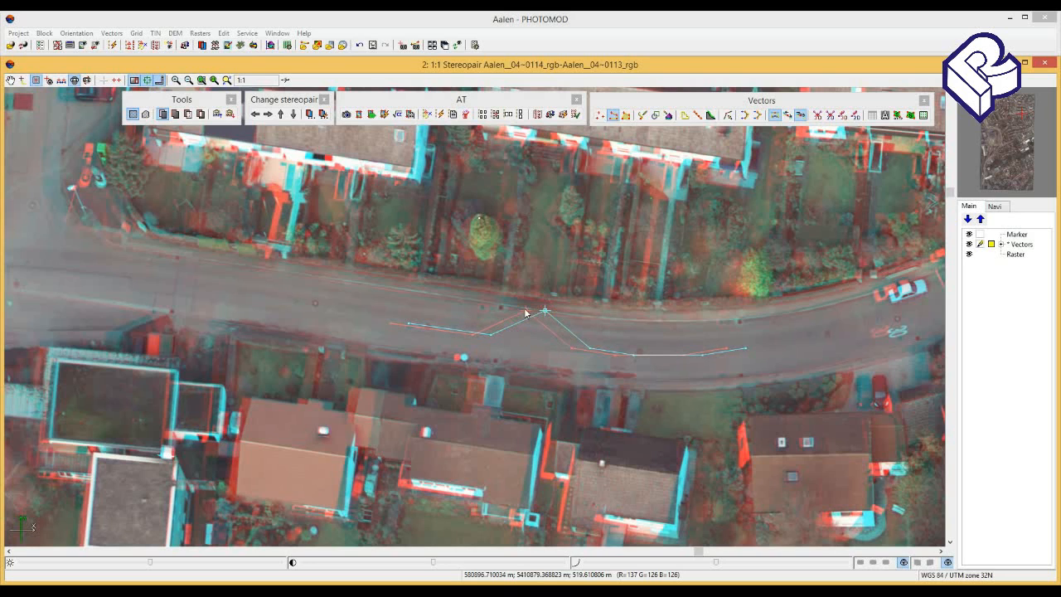
{"action": "key", "text": "Delete"}
Open the mouse setup, enlarge its window and examine which mouse button is assigned to the Insert macro
{"action": "left_click", "coordinate": [247, 34]}
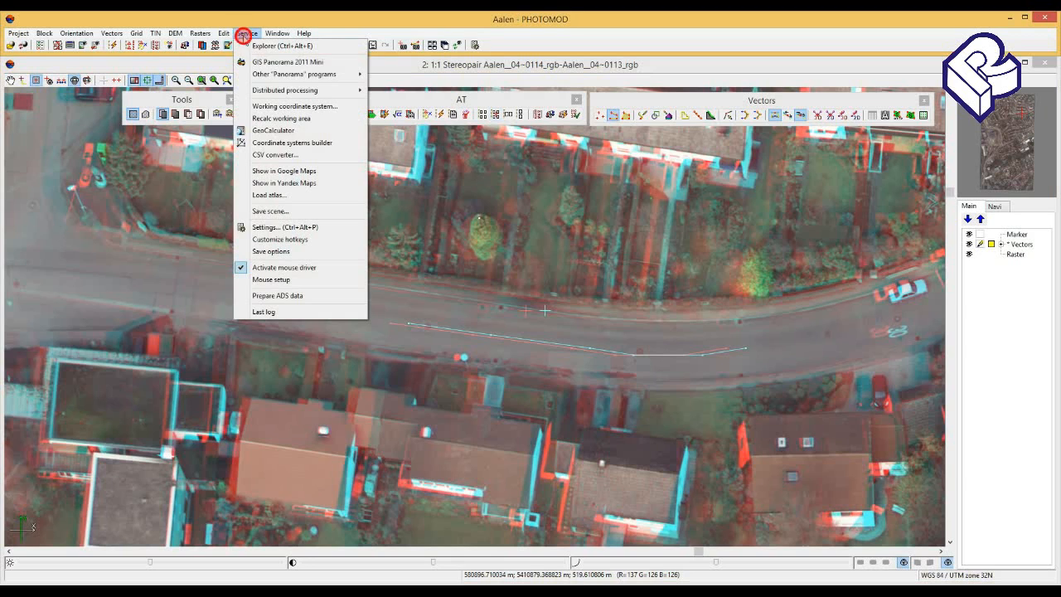
{"action": "left_click", "coordinate": [302, 279]}
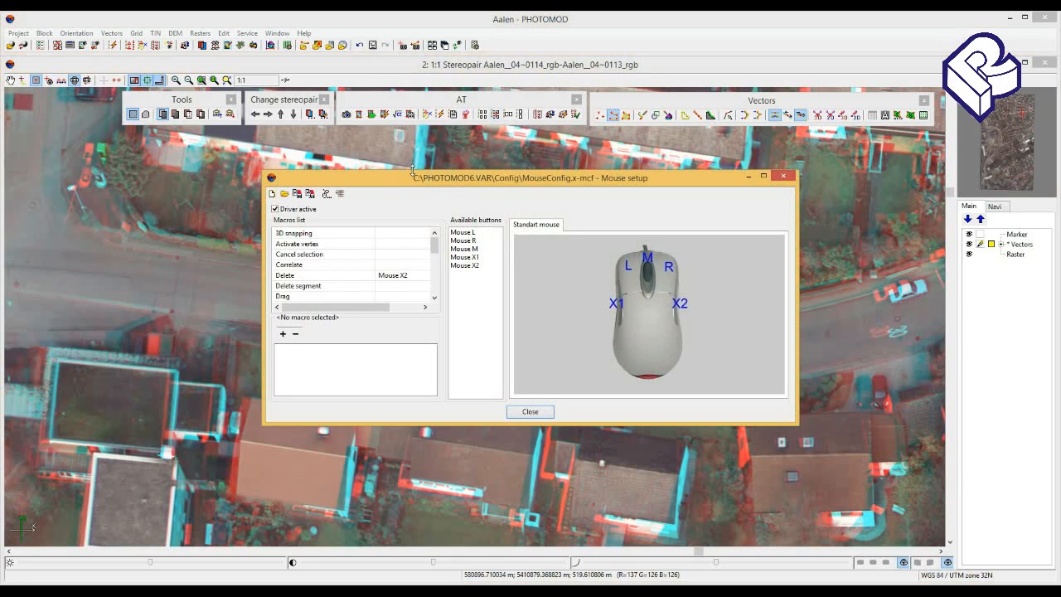
{"action": "left_click_drag", "start_coordinate": [413, 171], "coordinate": [413, 107]}
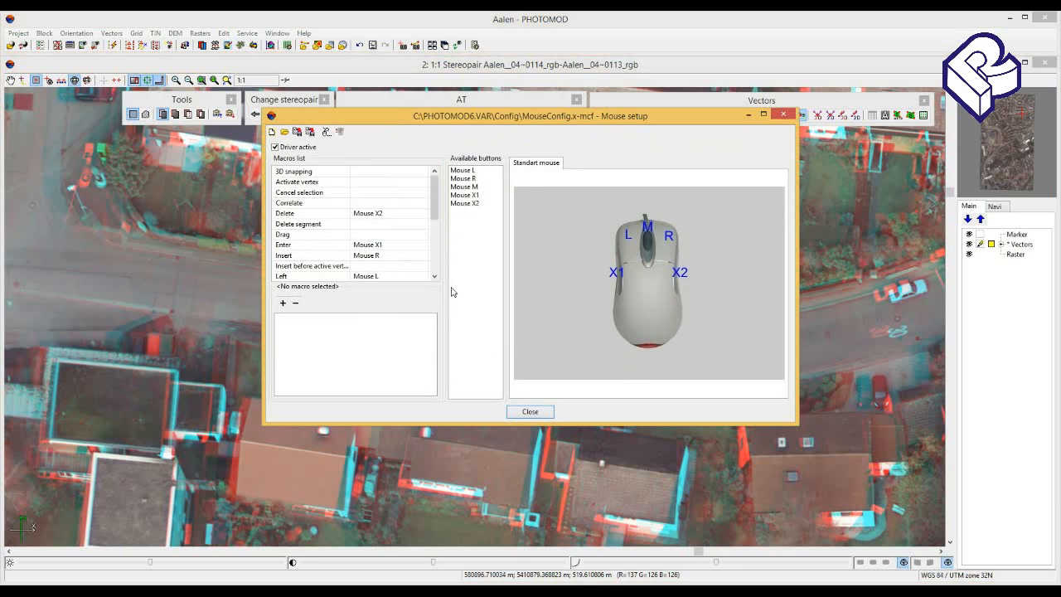
{"action": "left_click_drag", "start_coordinate": [452, 425], "coordinate": [452, 469]}
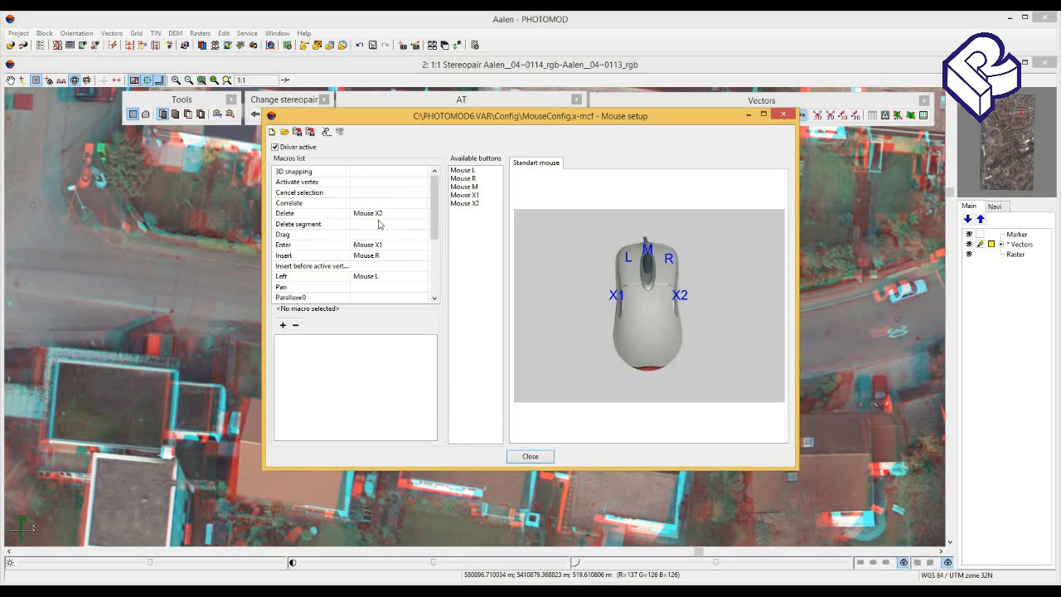
{"action": "left_click", "coordinate": [401, 259]}
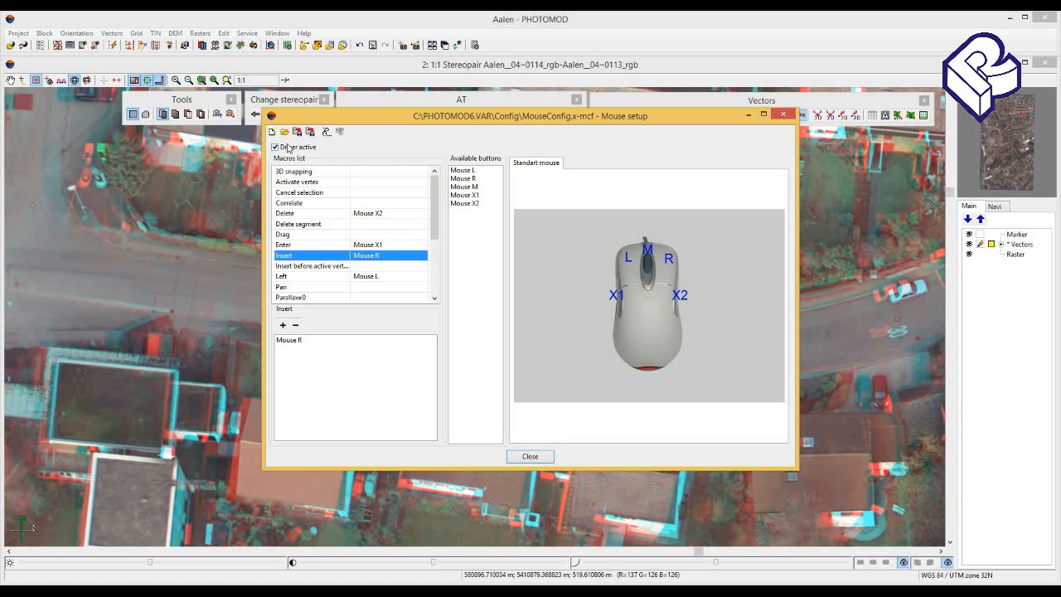
Close the mouse setup and review the Stealth 3D Mouse S1-U and S2-Z devices in the system-wide mouse configuration, leaving it without applying
{"action": "left_click", "coordinate": [529, 457]}
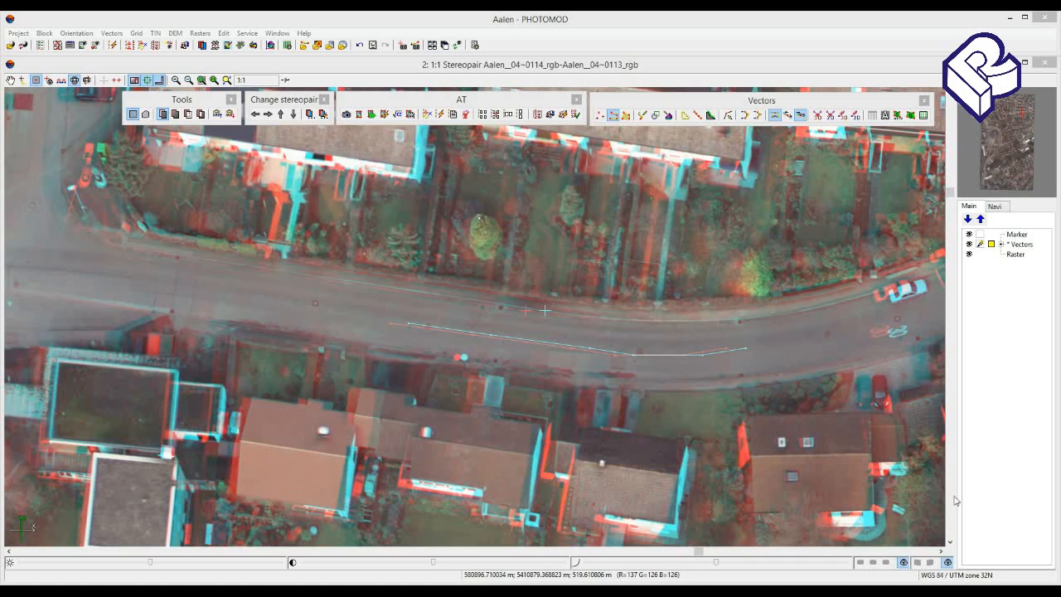
{"action": "right_click", "coordinate": [905, 589]}
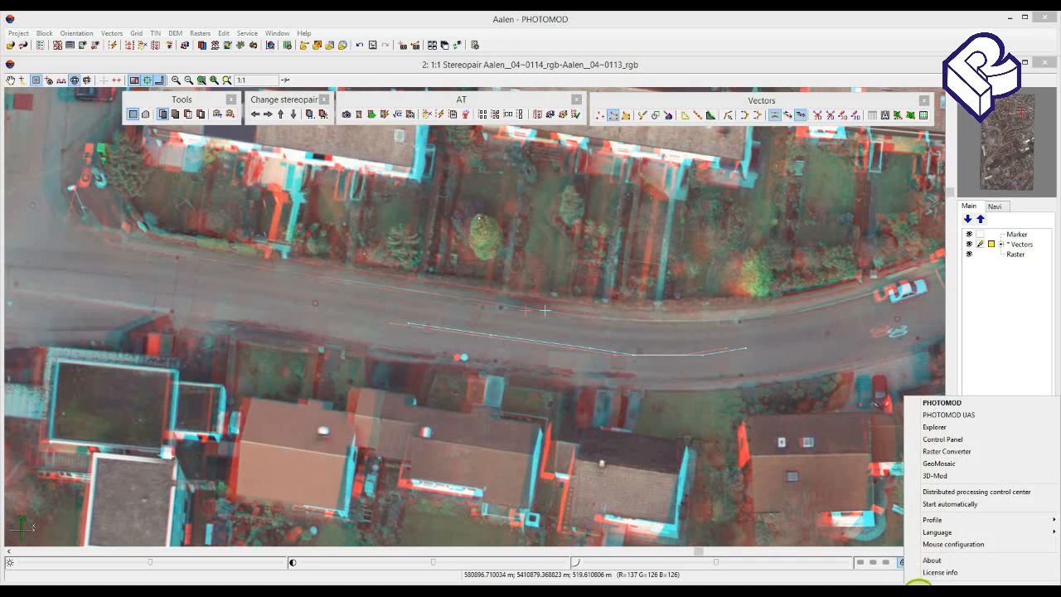
{"action": "left_click", "coordinate": [931, 545]}
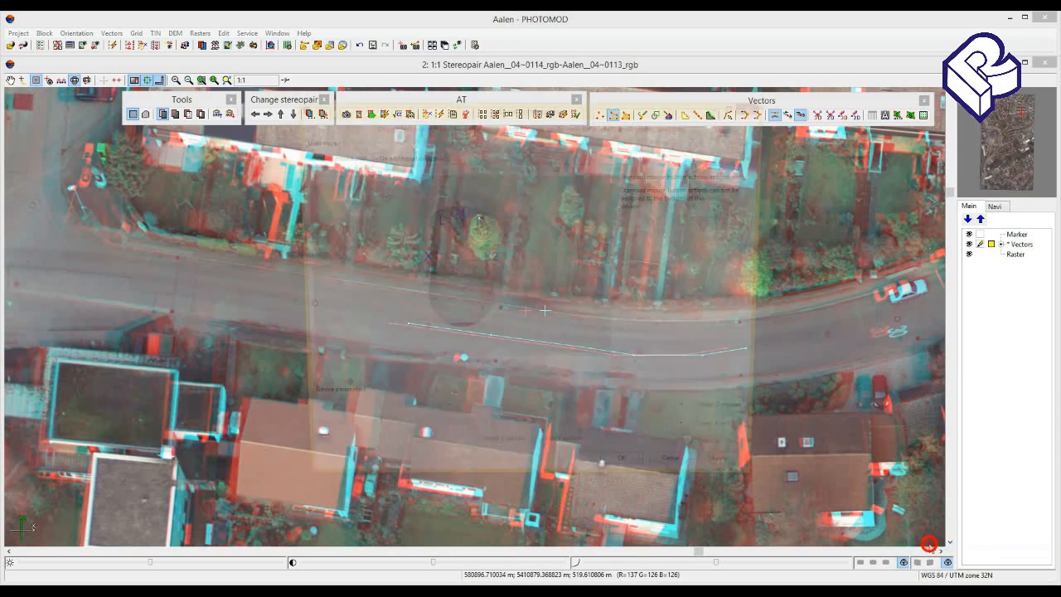
{"action": "left_click", "coordinate": [439, 157]}
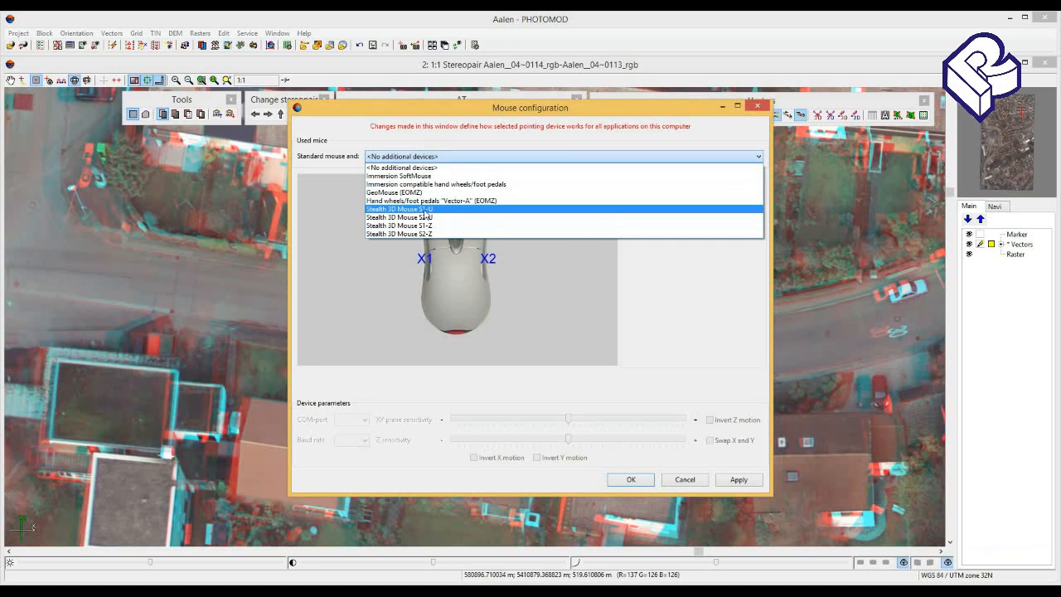
{"action": "left_click", "coordinate": [426, 208]}
{"action": "left_click", "coordinate": [426, 156]}
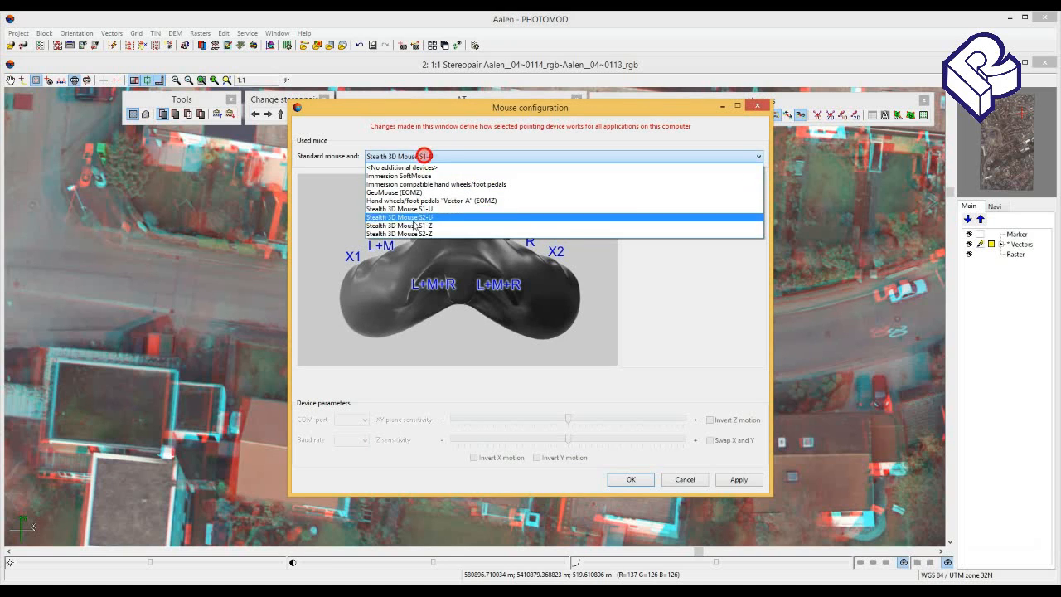
{"action": "left_click", "coordinate": [411, 235]}
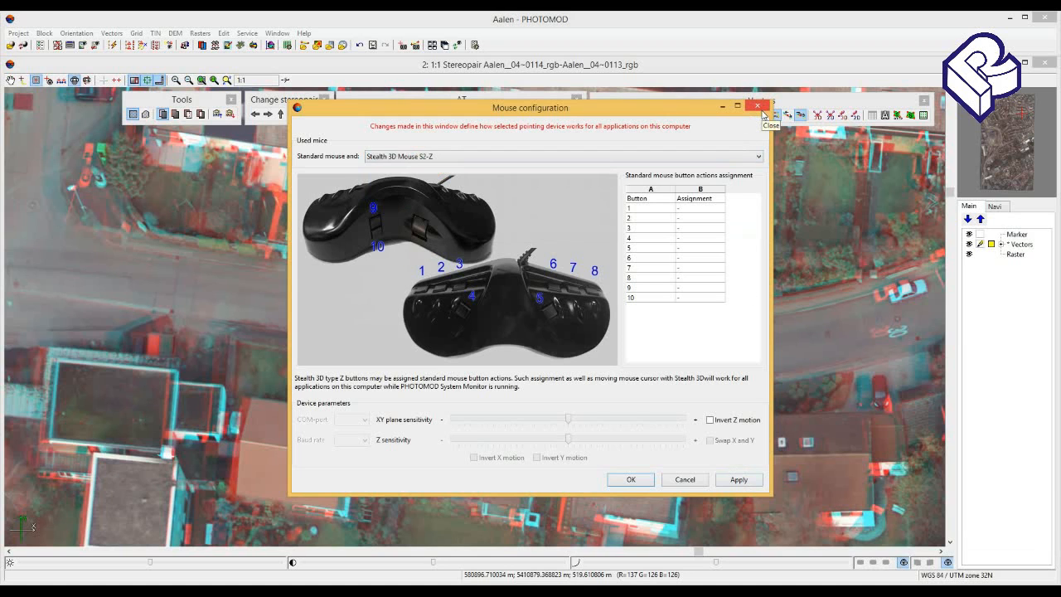
{"action": "left_click", "coordinate": [758, 106]}
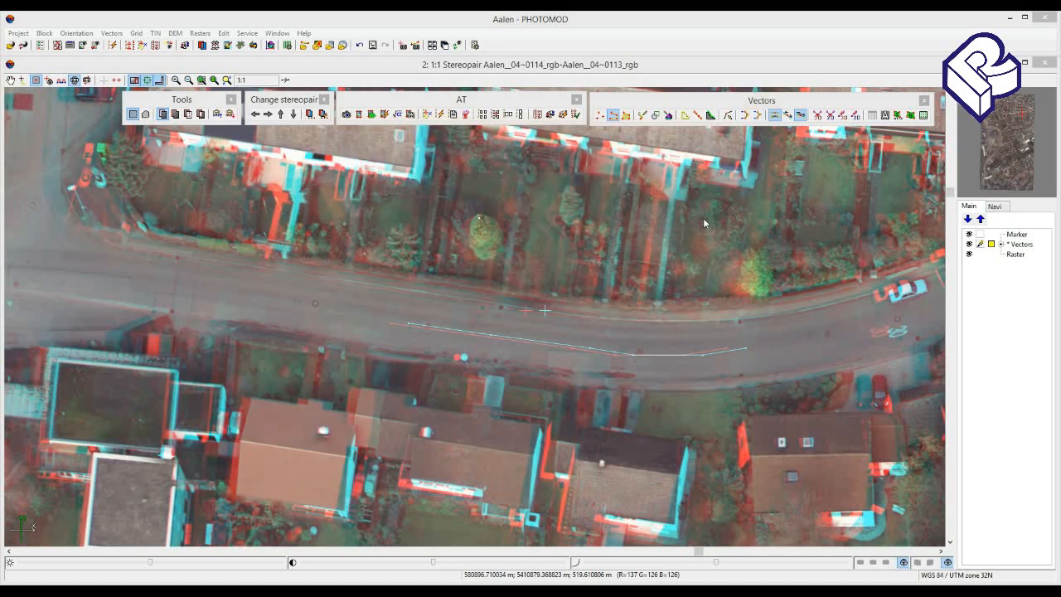
Draw a smooth curve polyline along the road into the side-street junction and looping back onto the road, at about 519.8 m elevation
{"action": "left_click", "coordinate": [674, 98]}
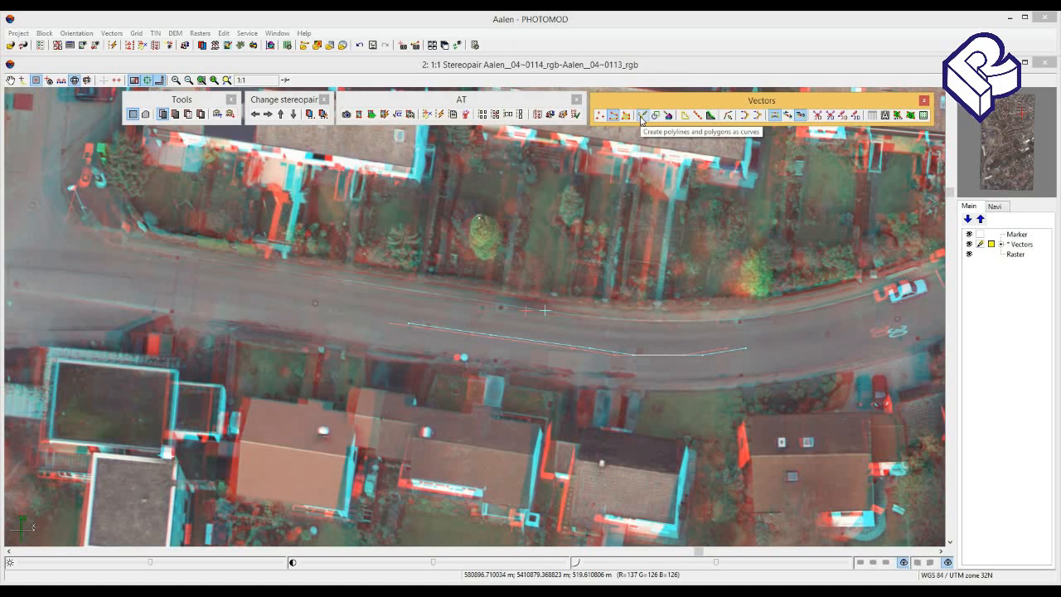
{"action": "left_click", "coordinate": [643, 116]}
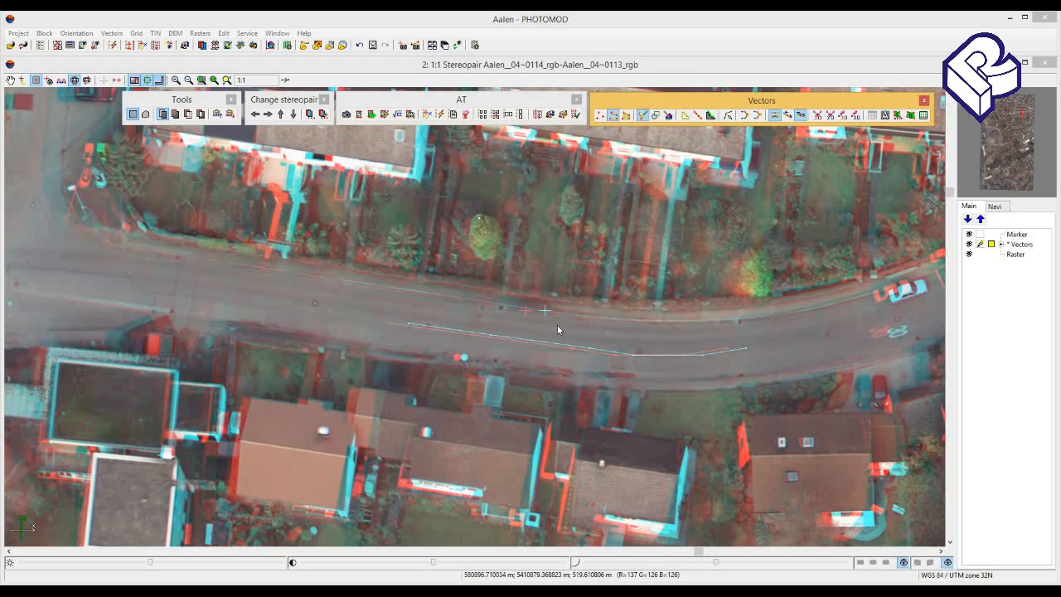
{"action": "left_click", "coordinate": [364, 321]}
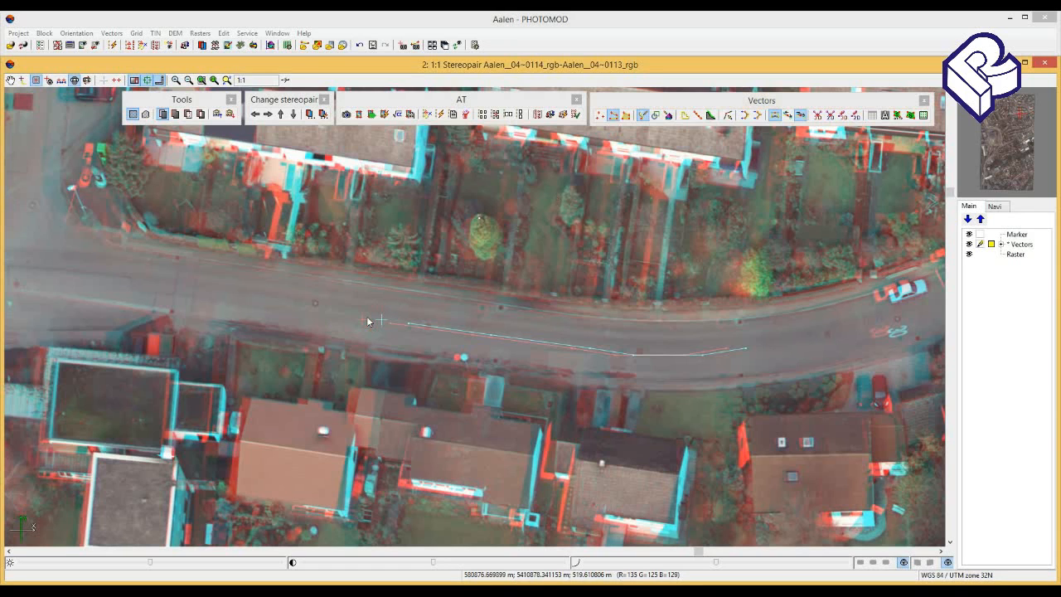
{"action": "left_click", "coordinate": [368, 317]}
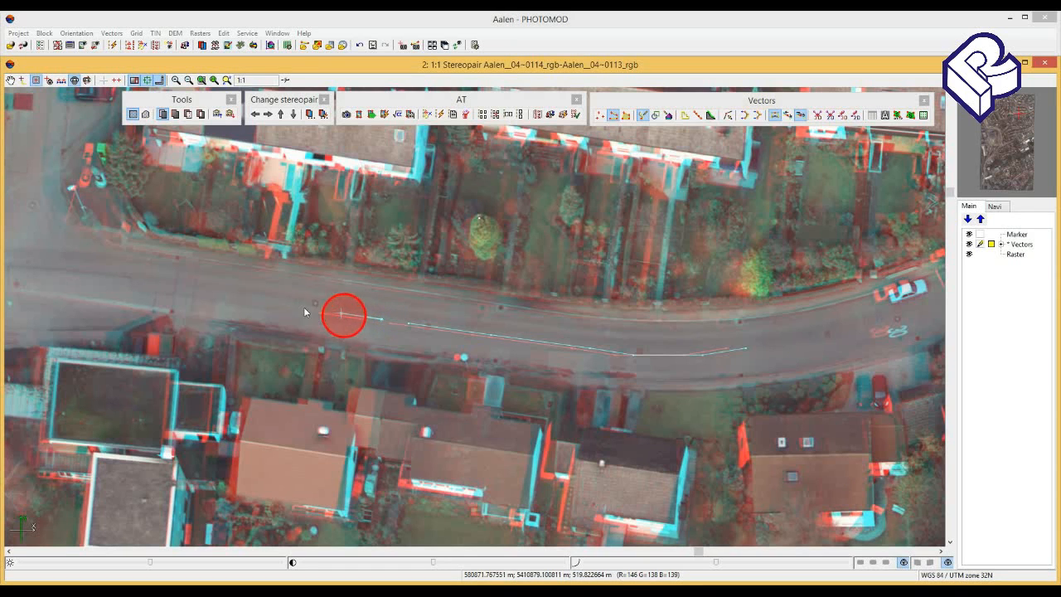
{"action": "left_click", "coordinate": [240, 301]}
{"action": "left_click", "coordinate": [133, 283]}
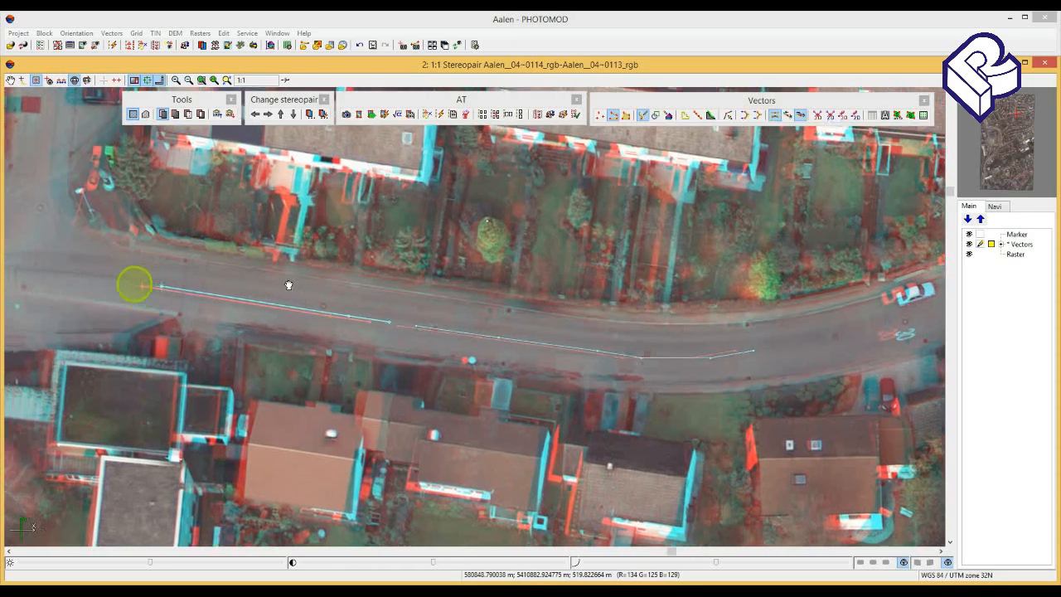
{"action": "left_click", "coordinate": [243, 219]}
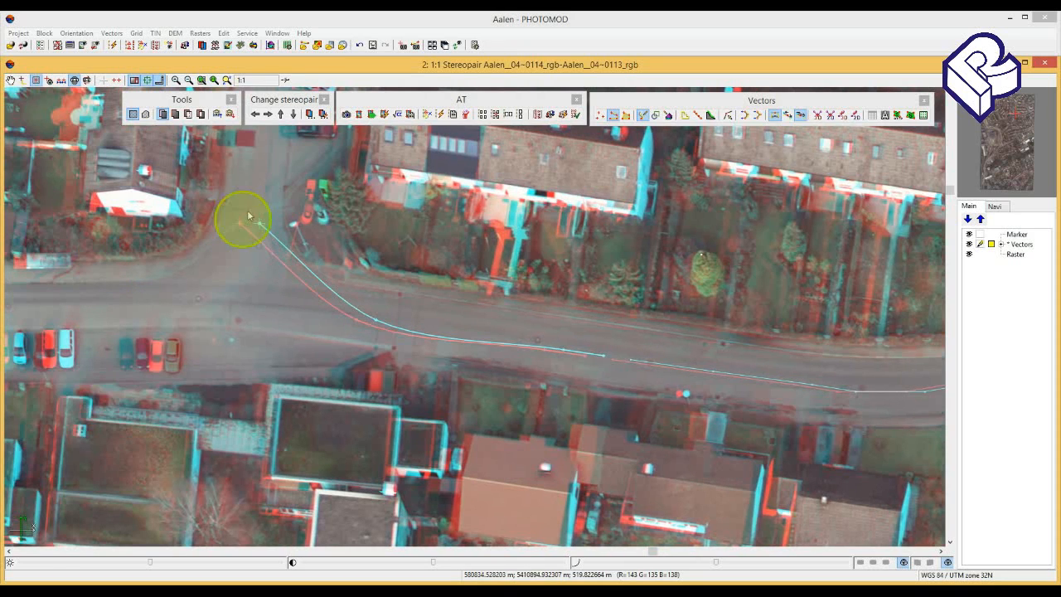
{"action": "left_click", "coordinate": [212, 247]}
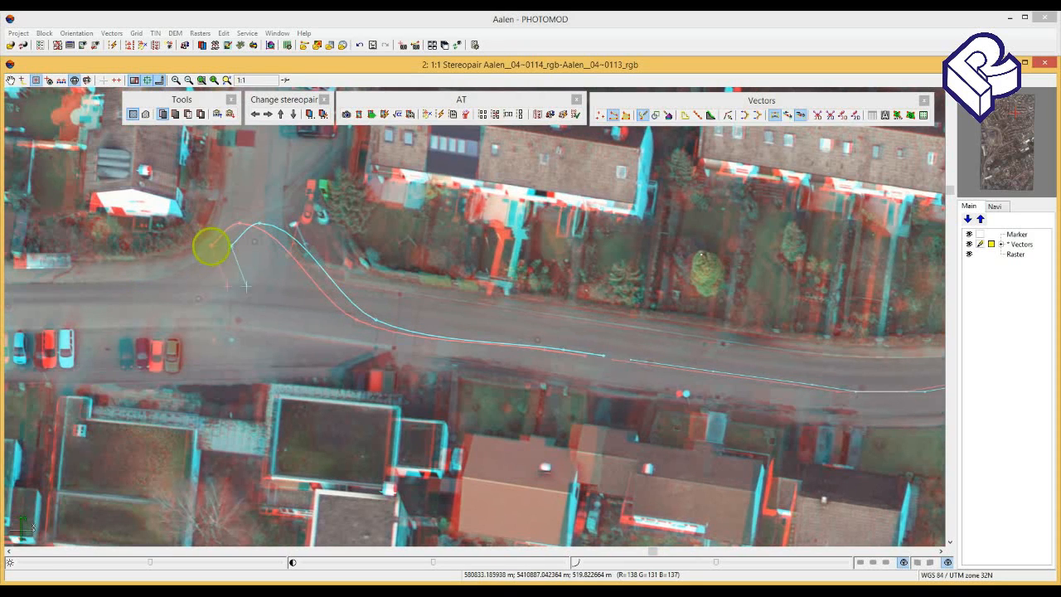
{"action": "left_click", "coordinate": [233, 292]}
{"action": "left_click", "coordinate": [312, 332]}
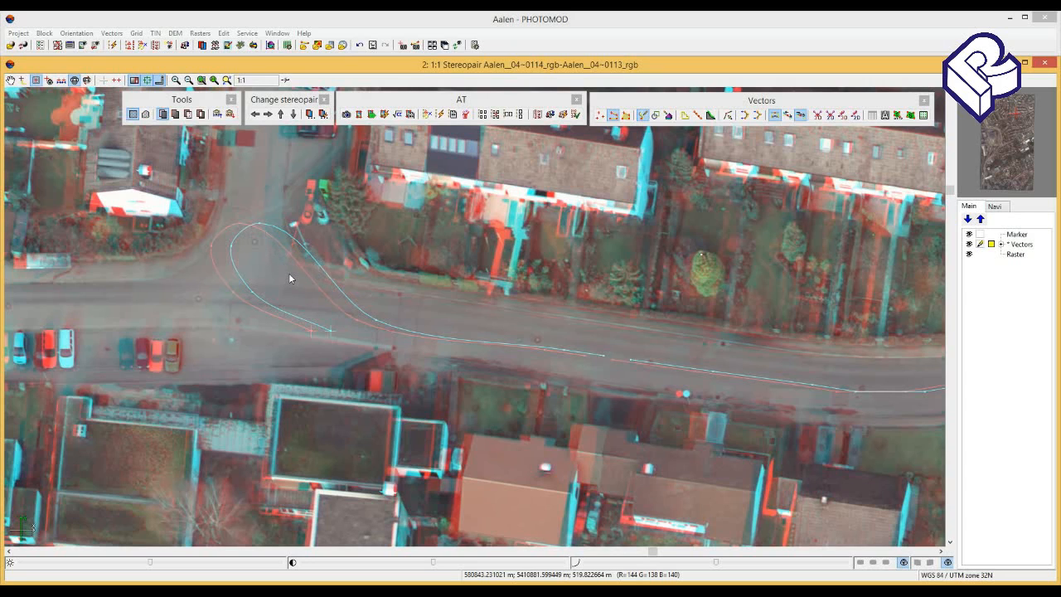
Turn off curve creation and open the CAD objects with the rectangle's 3 points construction option shown
{"action": "left_click", "coordinate": [703, 98]}
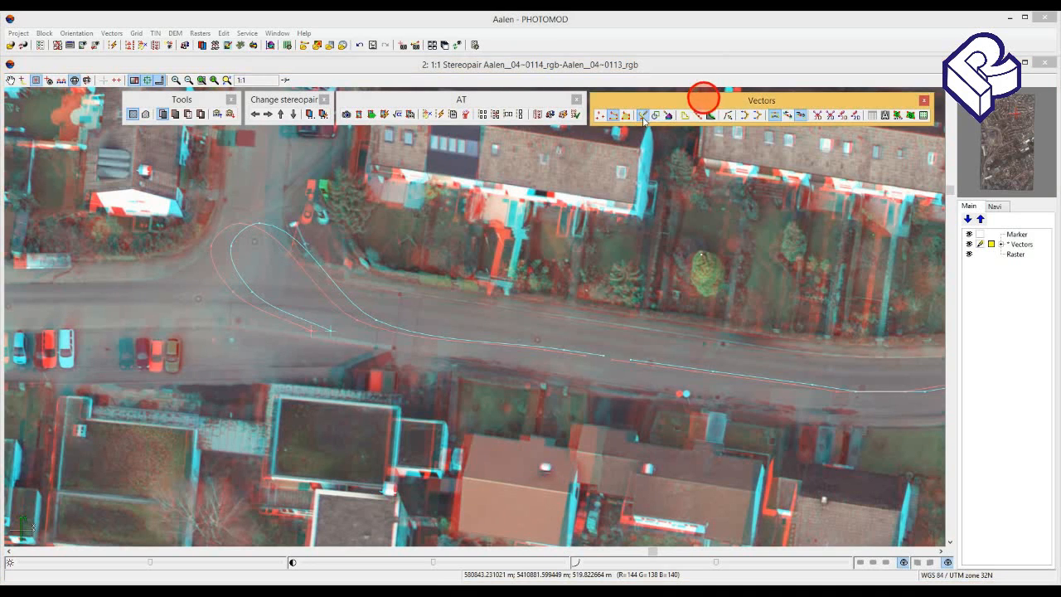
{"action": "left_click", "coordinate": [643, 116]}
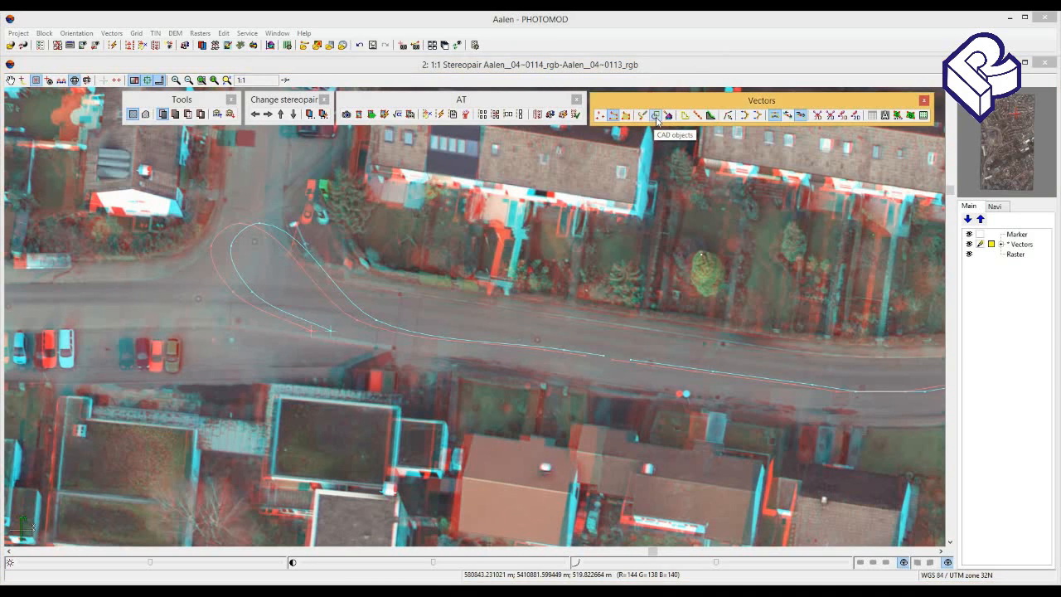
{"action": "left_click", "coordinate": [656, 116]}
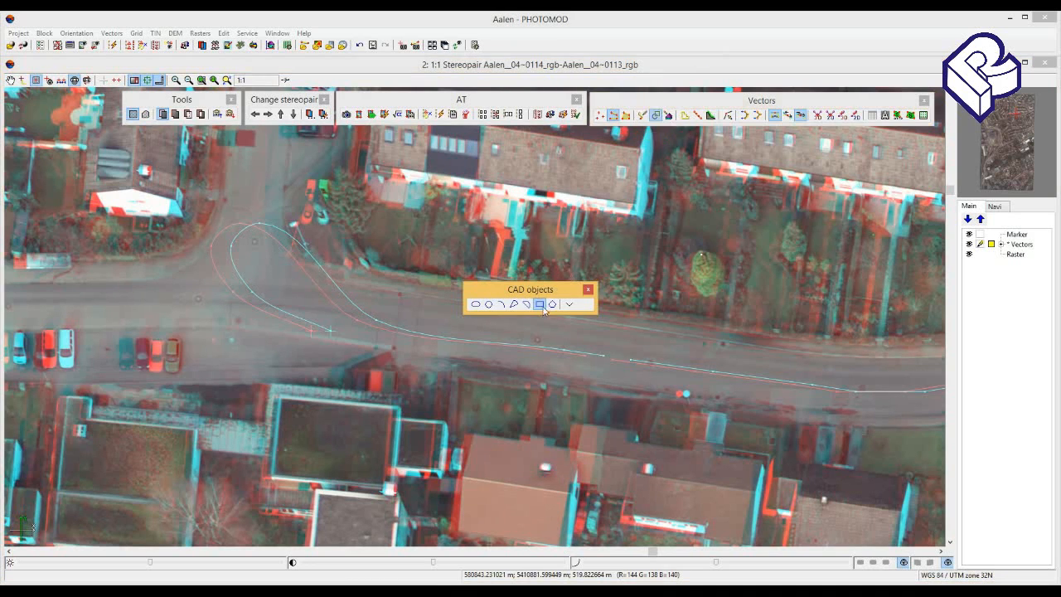
{"action": "left_click_drag", "start_coordinate": [555, 292], "coordinate": [556, 250]}
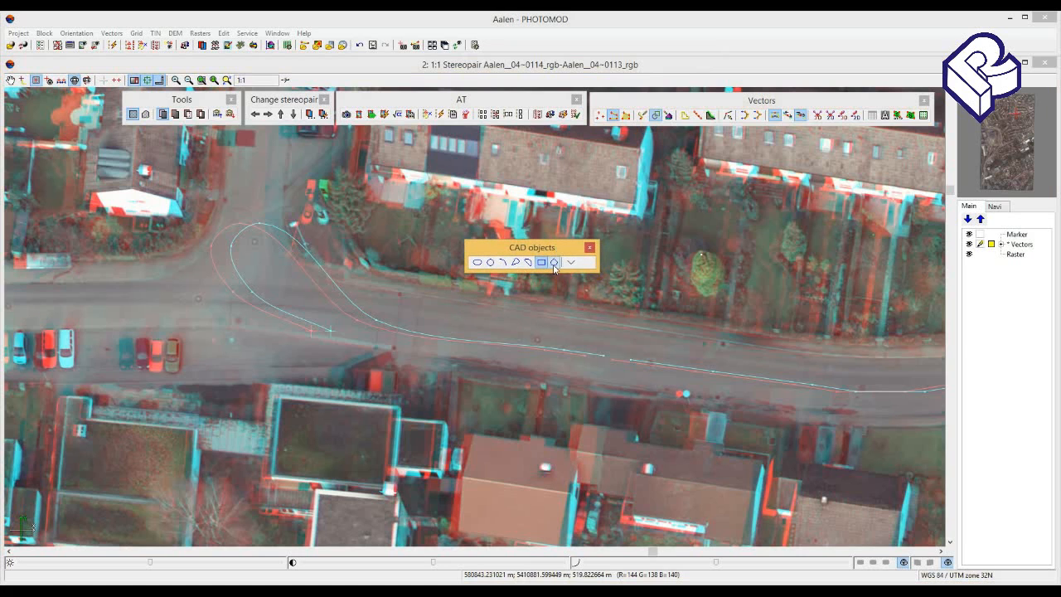
{"action": "left_click", "coordinate": [571, 263]}
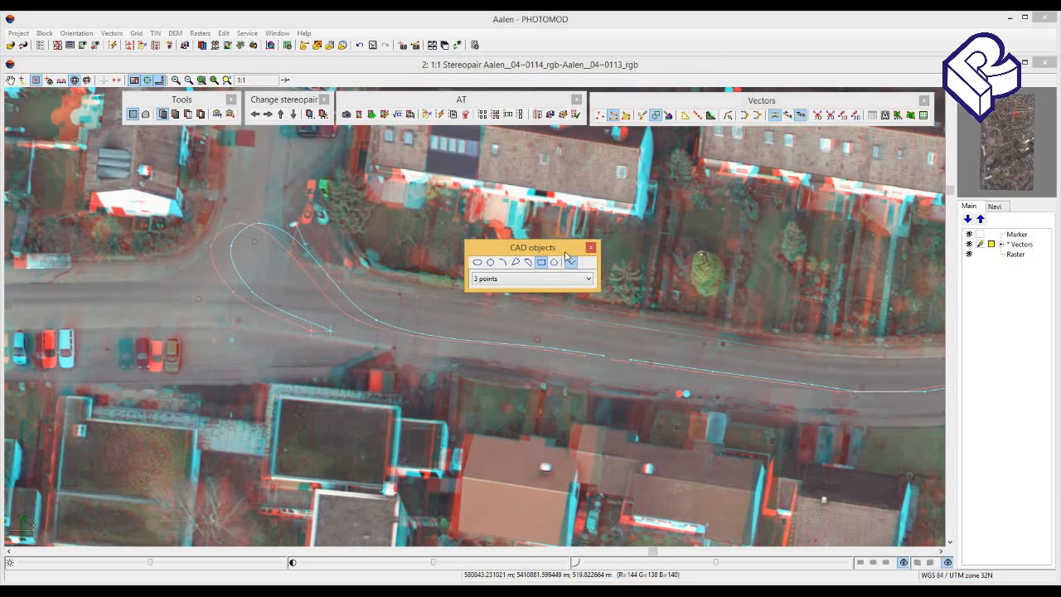
Draw a three-point rectangle around the dark flat roof beside the road at about 523.8 m elevation, and close the CAD objects
{"action": "left_click_drag", "start_coordinate": [365, 341], "coordinate": [465, 244]}
{"action": "left_click_drag", "start_coordinate": [383, 310], "coordinate": [307, 287]}
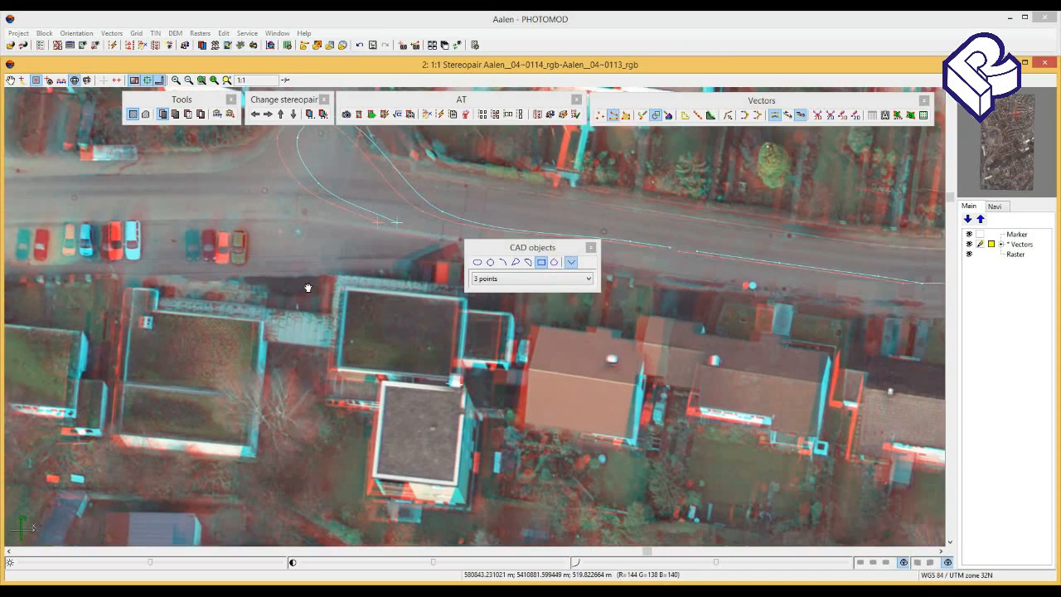
{"action": "left_click", "coordinate": [319, 294]}
{"action": "scroll", "coordinate": [414, 274], "scroll_direction": "up", "scroll_amount": 8}
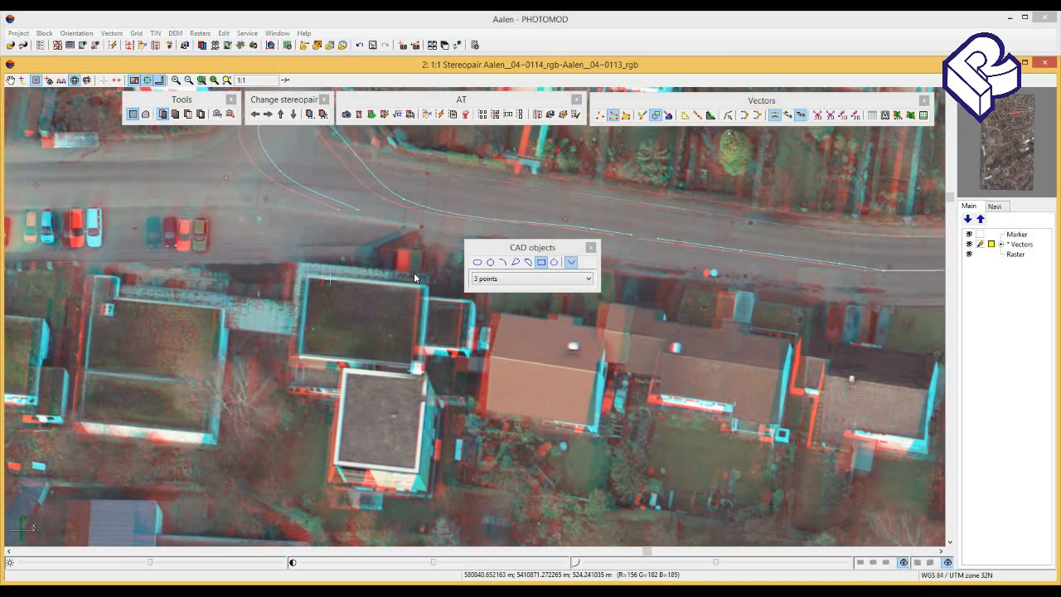
{"action": "left_click", "coordinate": [99, 80]}
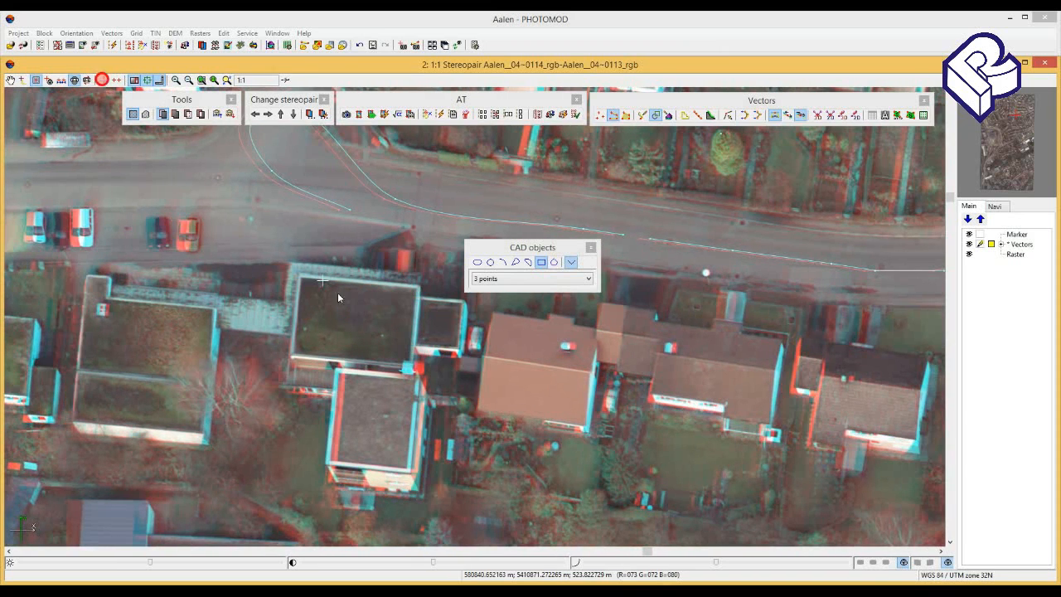
{"action": "left_click", "coordinate": [304, 283]}
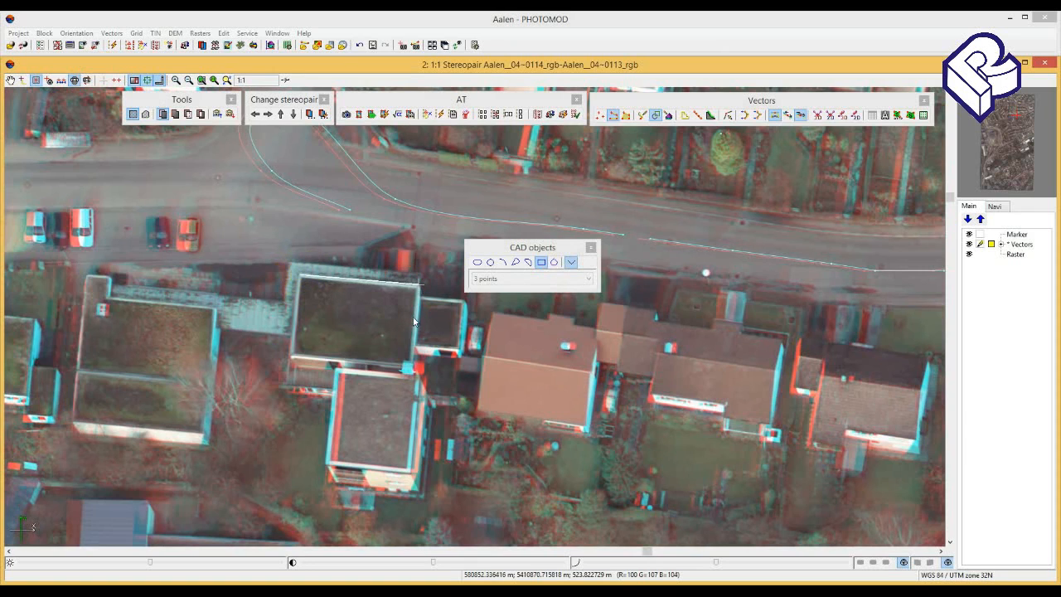
{"action": "left_click", "coordinate": [417, 285]}
{"action": "left_click", "coordinate": [413, 358]}
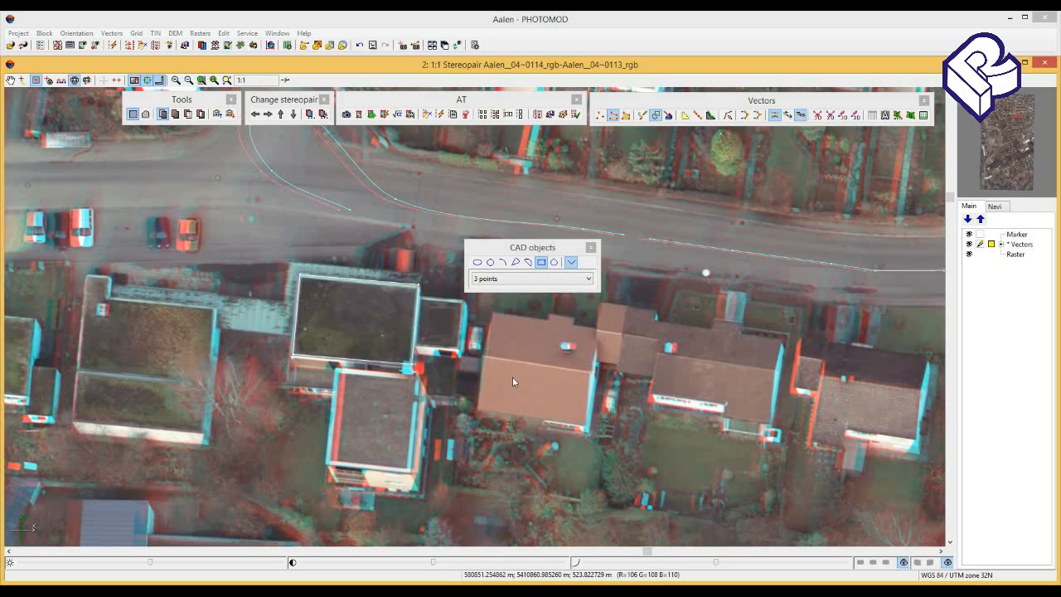
{"action": "left_click", "coordinate": [590, 247]}
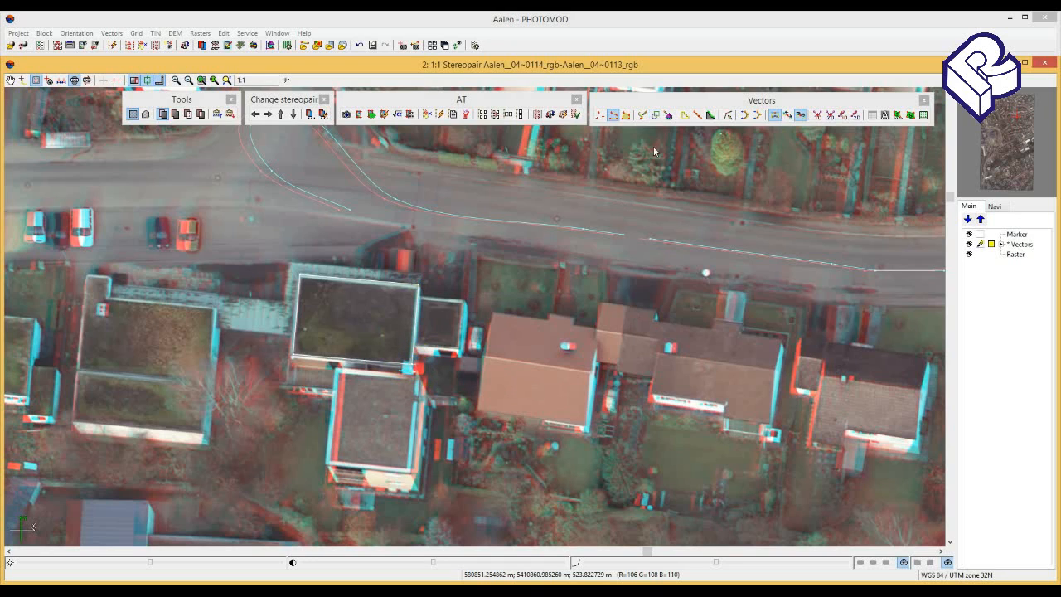
Open the roof types, display the Hip roof scheme and move the Roofs window over the road, clear of the houses
{"action": "left_click", "coordinate": [665, 108]}
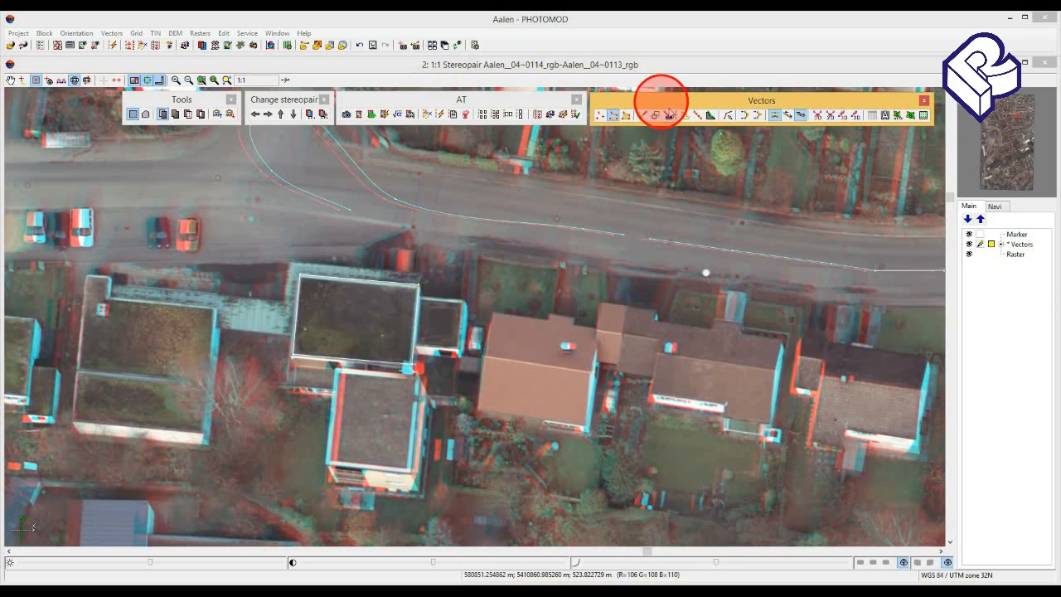
{"action": "left_click", "coordinate": [669, 117]}
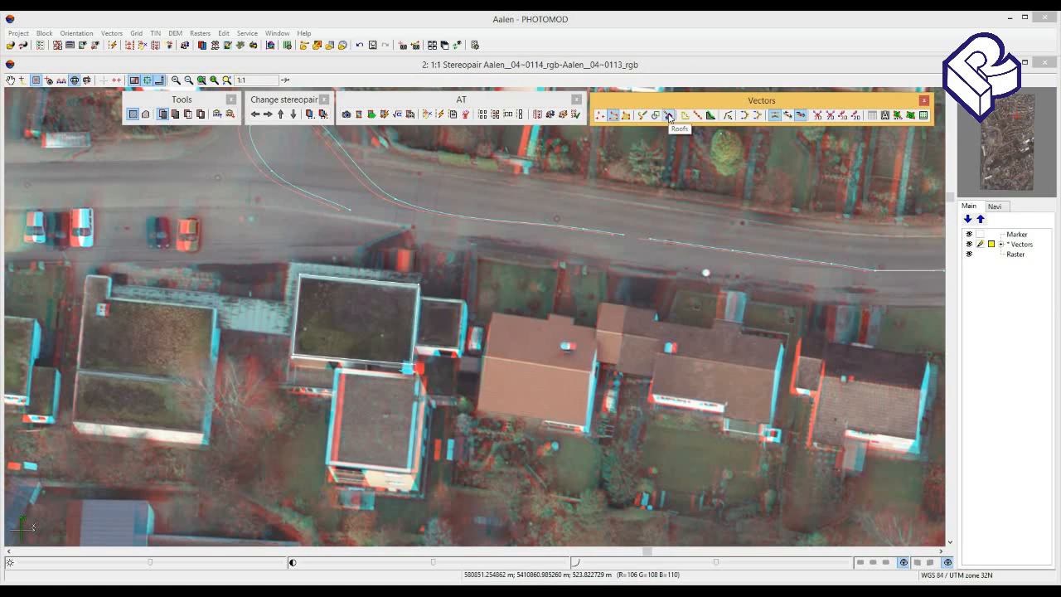
{"action": "left_click", "coordinate": [669, 117]}
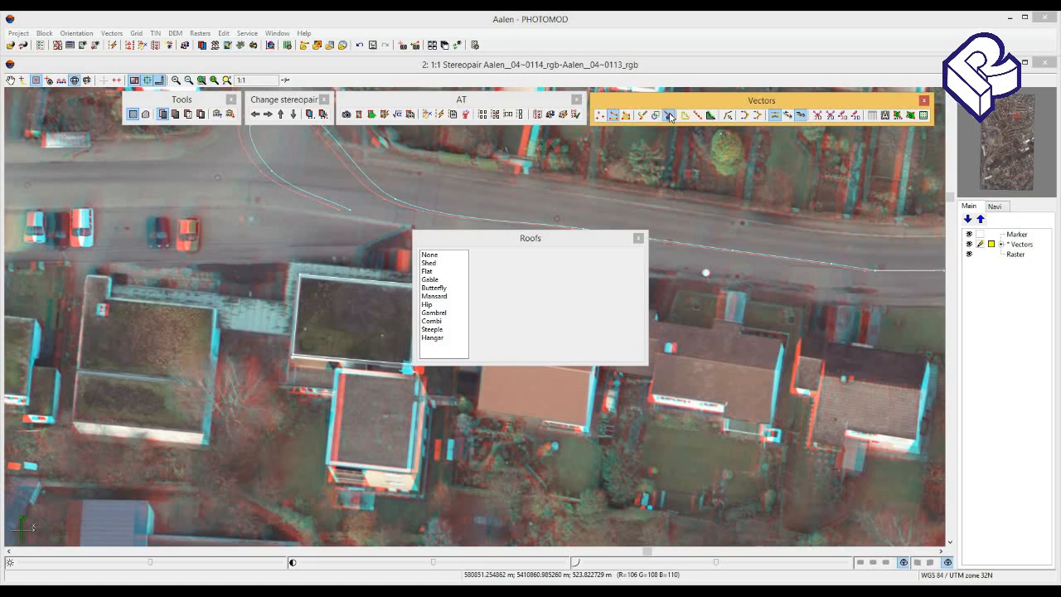
{"action": "left_click", "coordinate": [490, 241]}
{"action": "left_click", "coordinate": [494, 291]}
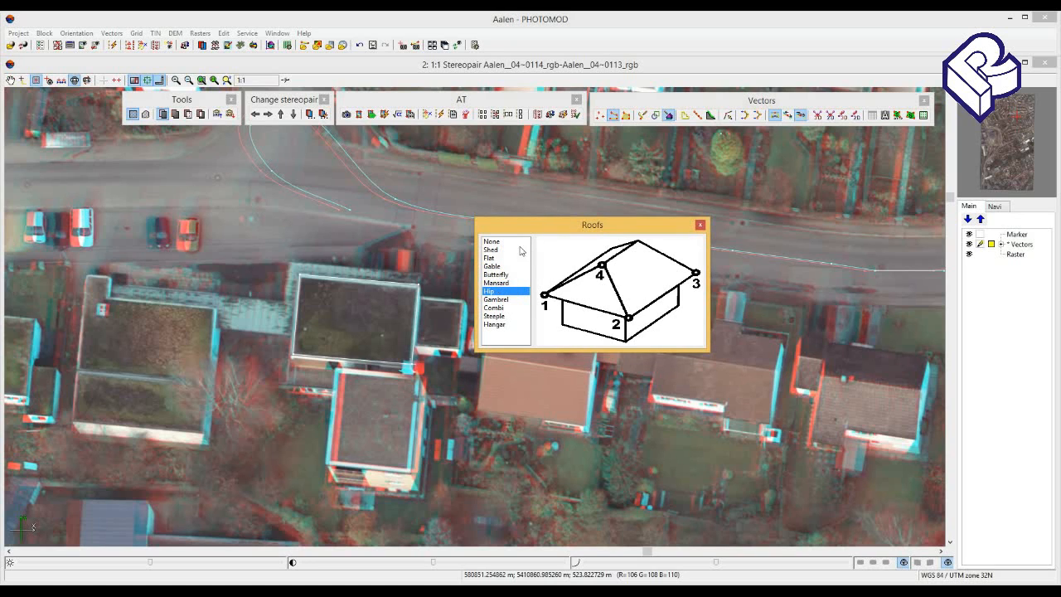
{"action": "left_click_drag", "start_coordinate": [541, 234], "coordinate": [440, 154]}
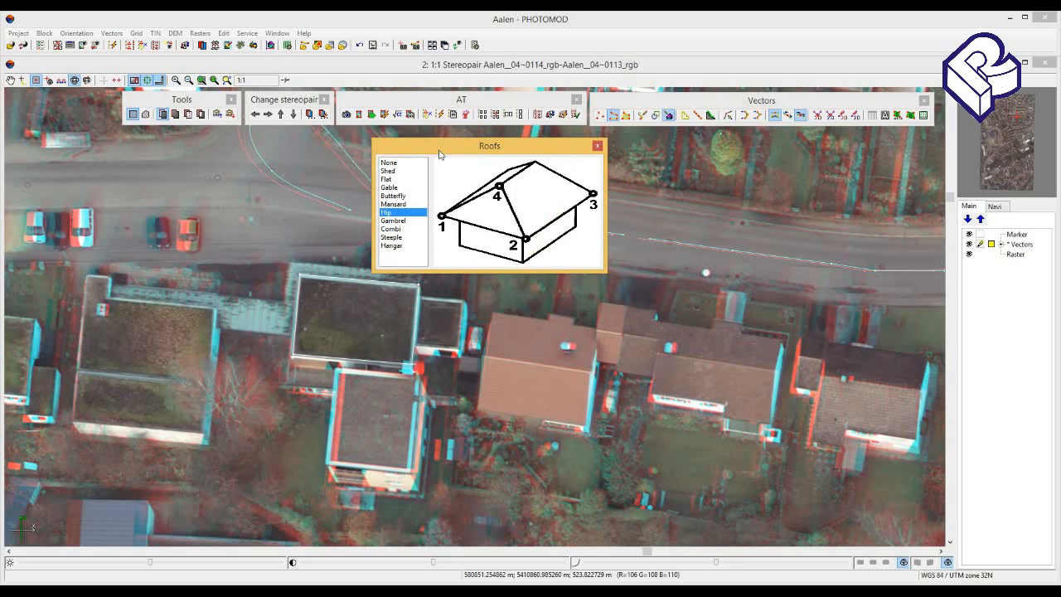
Compare the Butterfly, Hangar and Combi roof schemes and select the Gable roof type
{"action": "left_click", "coordinate": [392, 197]}
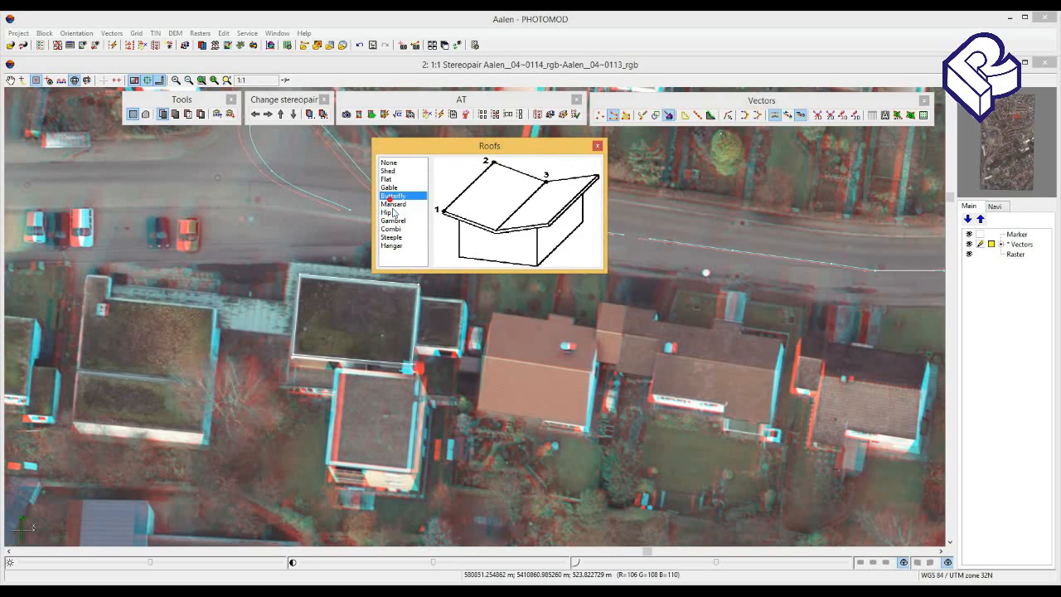
{"action": "left_click", "coordinate": [390, 245]}
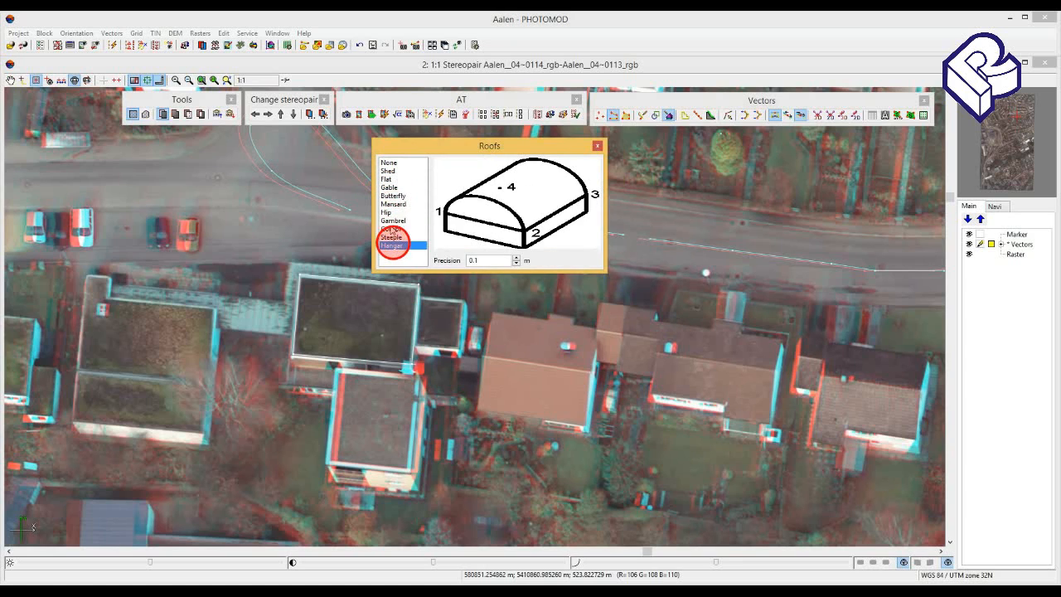
{"action": "left_click", "coordinate": [390, 228]}
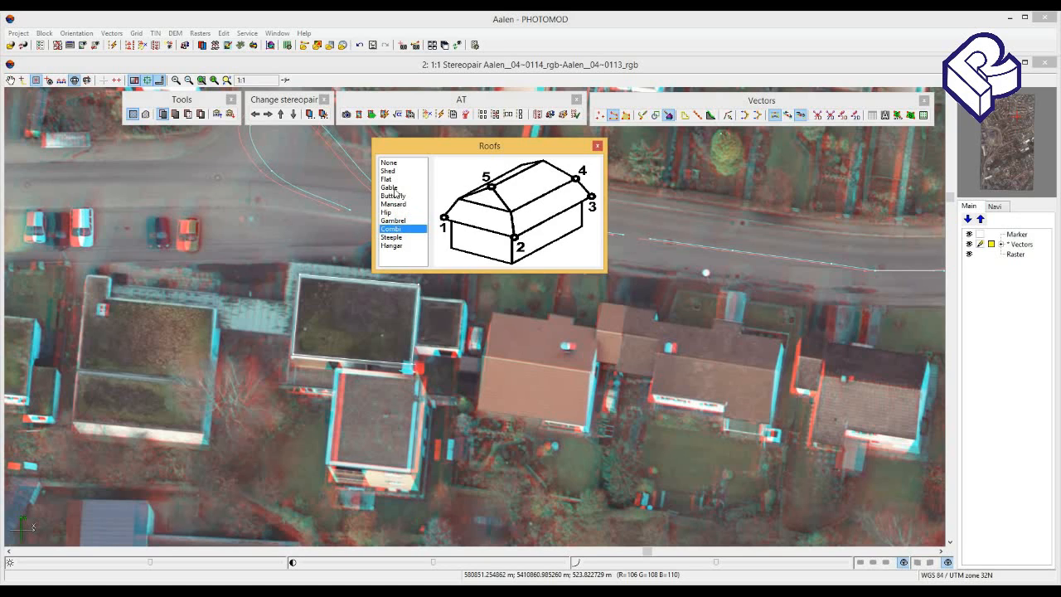
{"action": "left_click", "coordinate": [395, 188]}
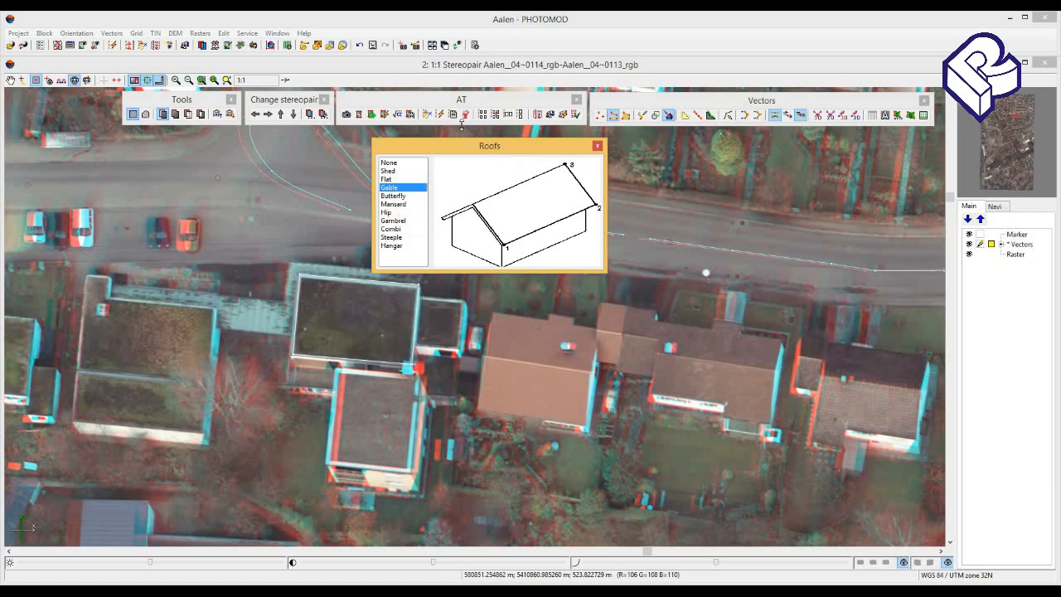
Move the Roofs window aside and place the first two gable roof points along the brown-roofed house's garden-side eave at about 523.2 m elevation
{"action": "left_click_drag", "start_coordinate": [447, 146], "coordinate": [503, 139]}
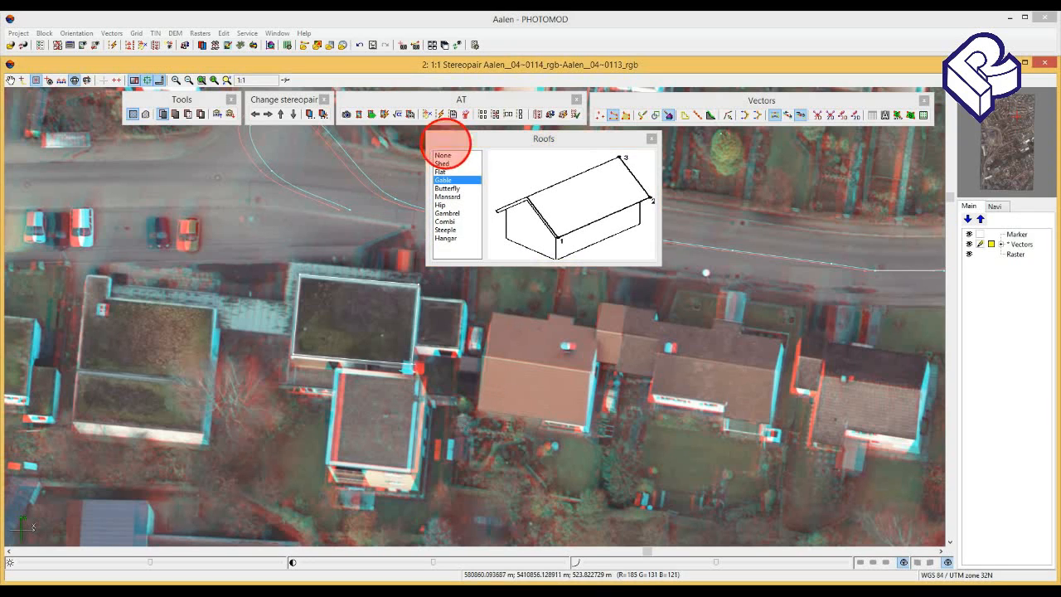
{"action": "left_click", "coordinate": [483, 405]}
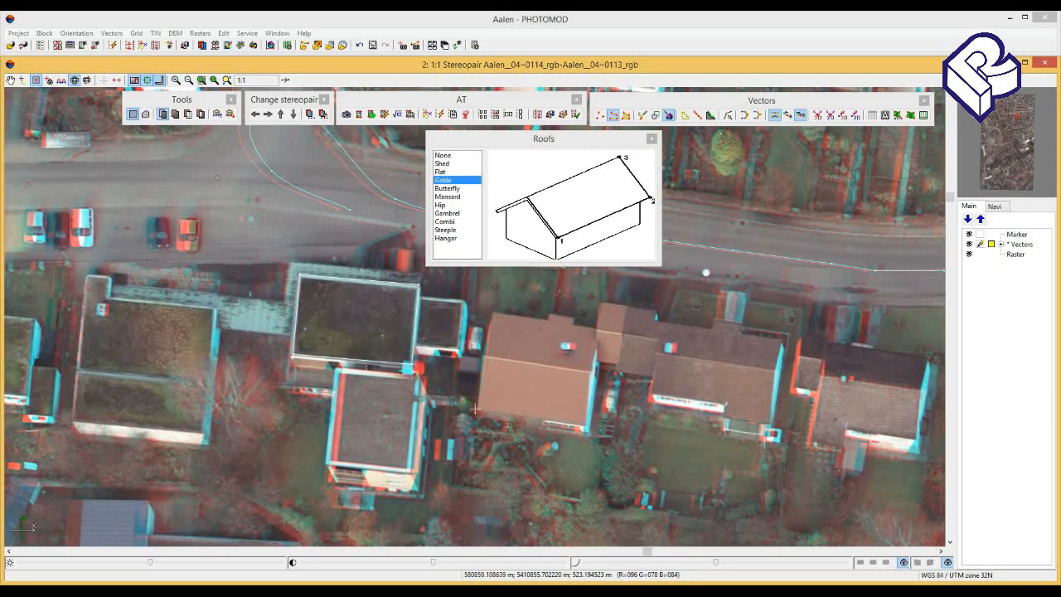
{"action": "left_click", "coordinate": [478, 410]}
{"action": "left_click", "coordinate": [101, 80]}
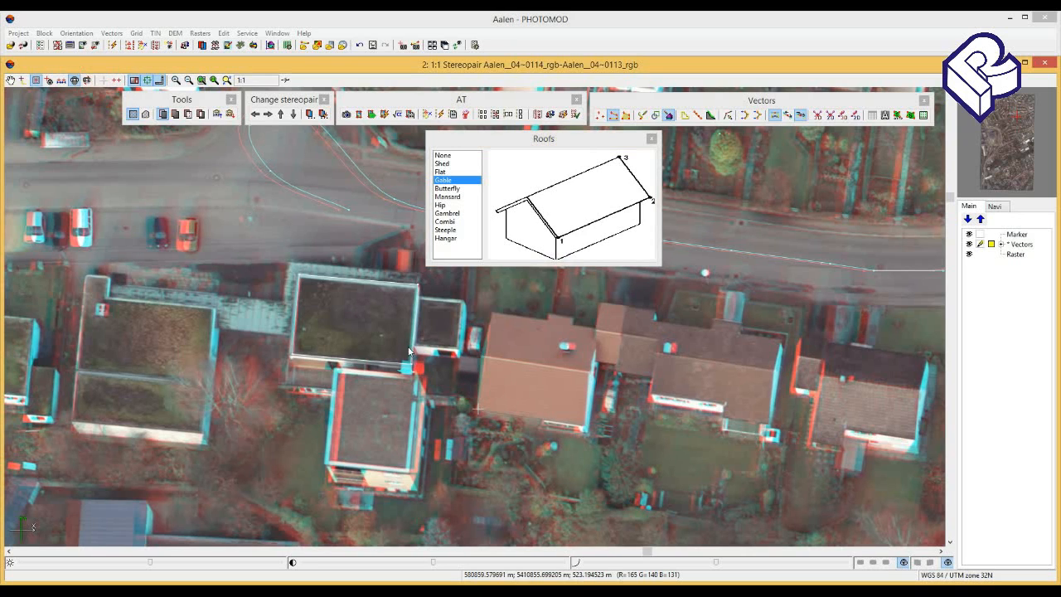
{"action": "left_click", "coordinate": [479, 410]}
{"action": "right_click", "coordinate": [479, 409]}
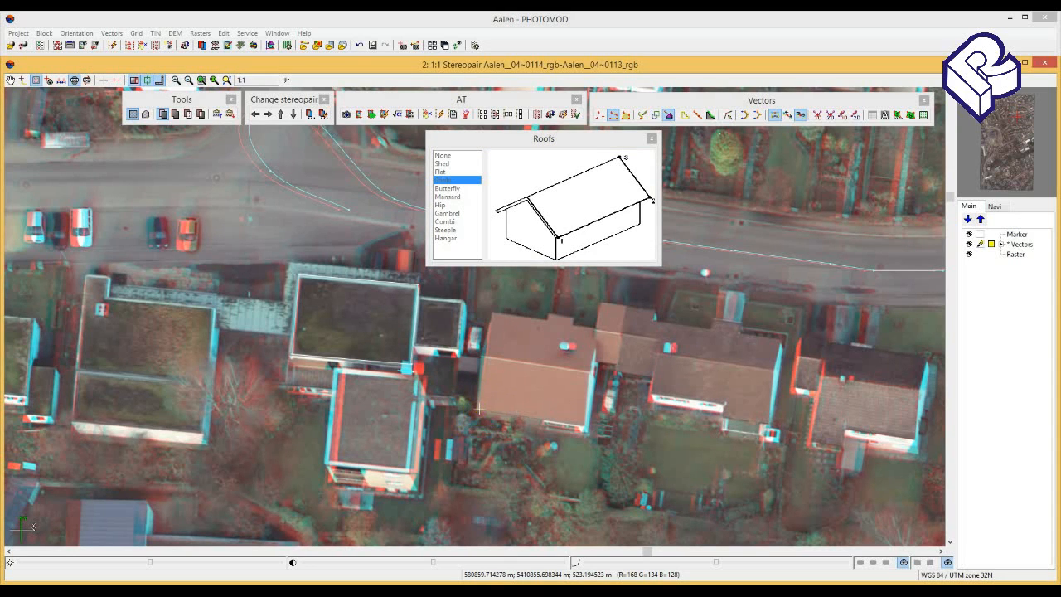
{"action": "left_click_drag", "start_coordinate": [514, 408], "coordinate": [584, 426]}
{"action": "right_click", "coordinate": [584, 426]}
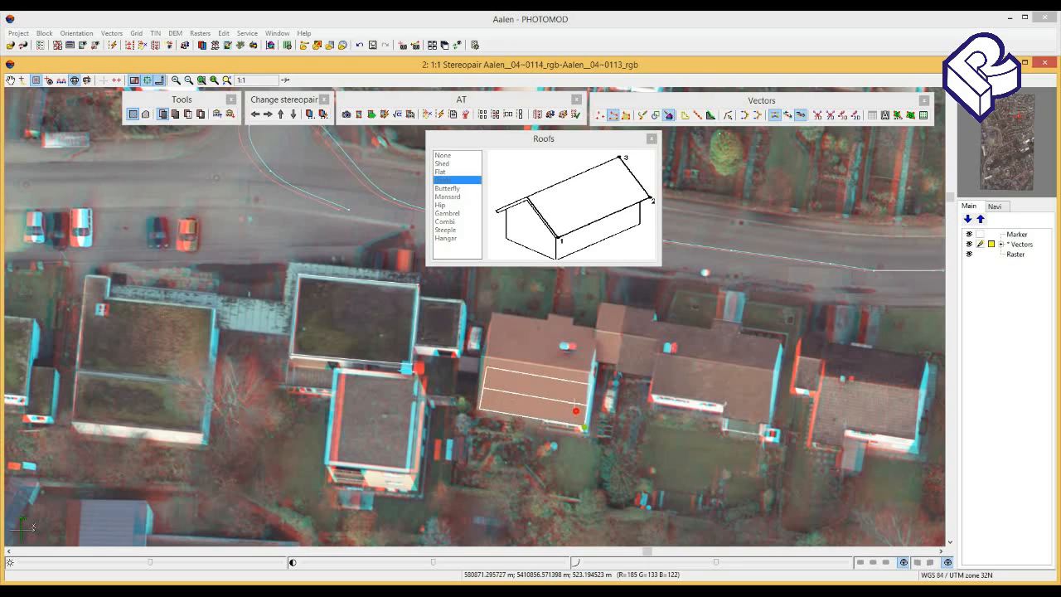
Place the third gable roof point at the house's ridge end at about 525.5 m elevation, and close the Roofs window
{"action": "left_click", "coordinate": [576, 411]}
{"action": "scroll", "coordinate": [576, 375], "scroll_direction": "up", "scroll_amount": 8}
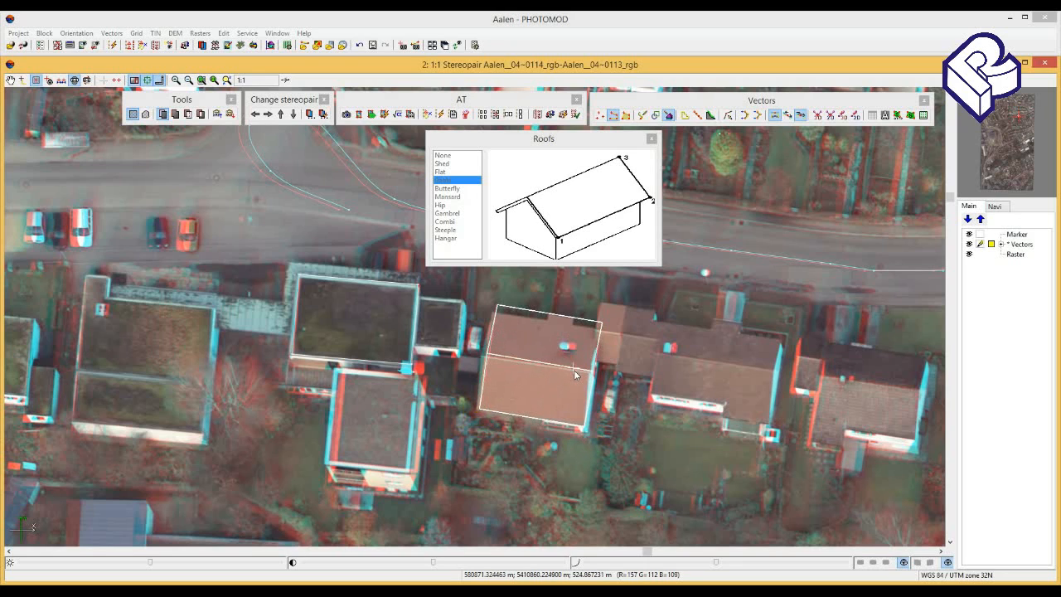
{"action": "scroll", "coordinate": [576, 375], "scroll_direction": "up", "scroll_amount": 2}
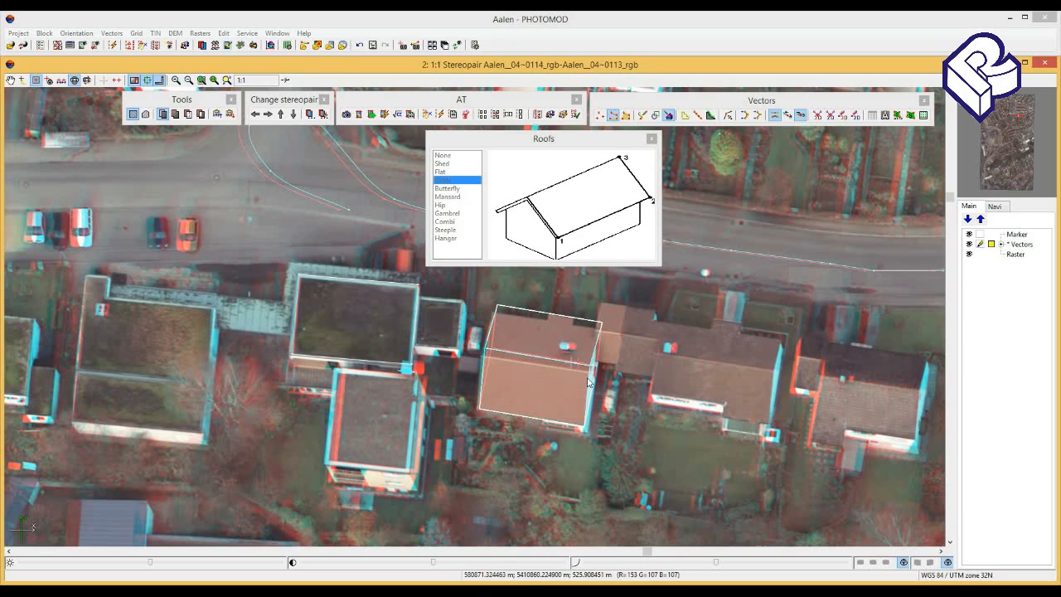
{"action": "left_click", "coordinate": [587, 374]}
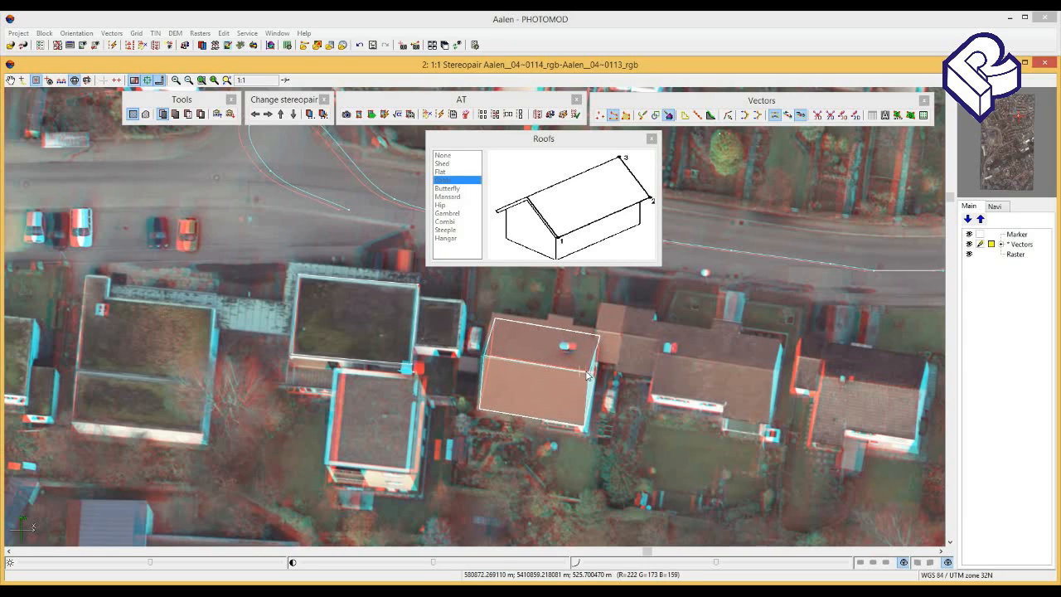
{"action": "scroll", "coordinate": [587, 375], "scroll_direction": "down", "scroll_amount": 1}
{"action": "left_click", "coordinate": [587, 375]}
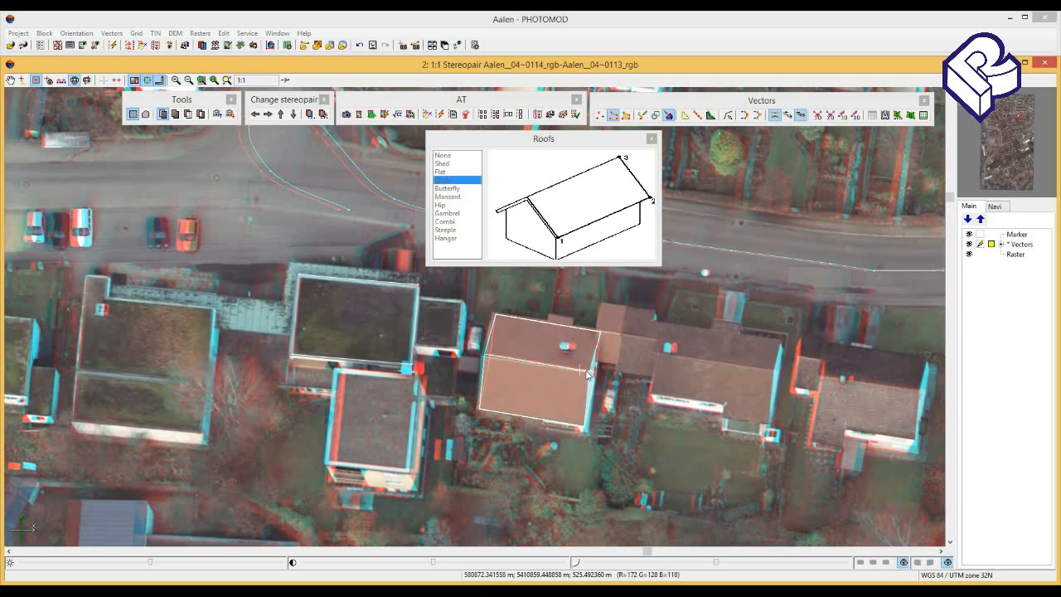
{"action": "left_click", "coordinate": [586, 373]}
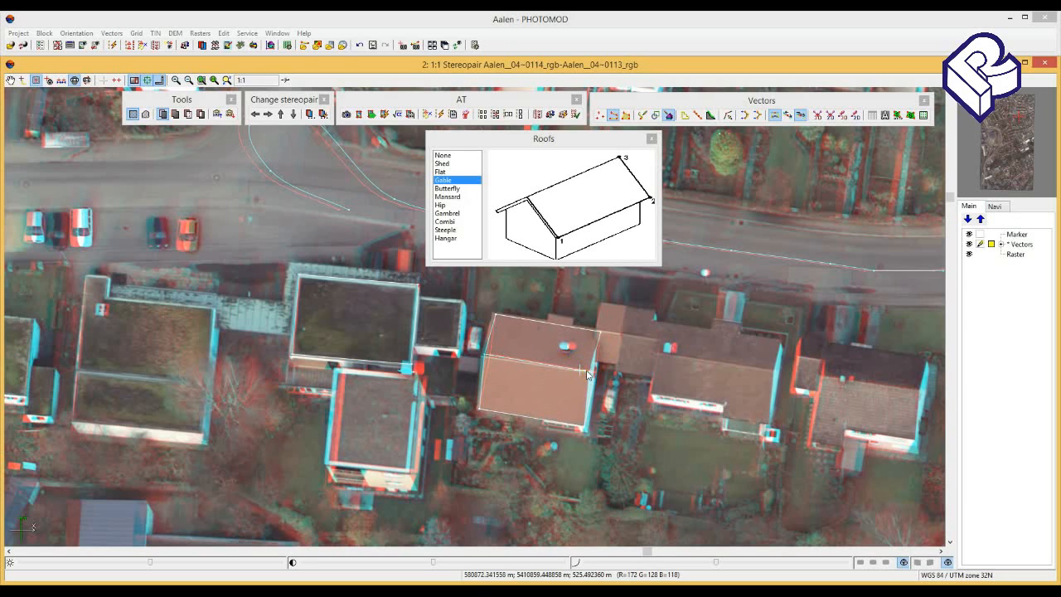
{"action": "left_click", "coordinate": [652, 138]}
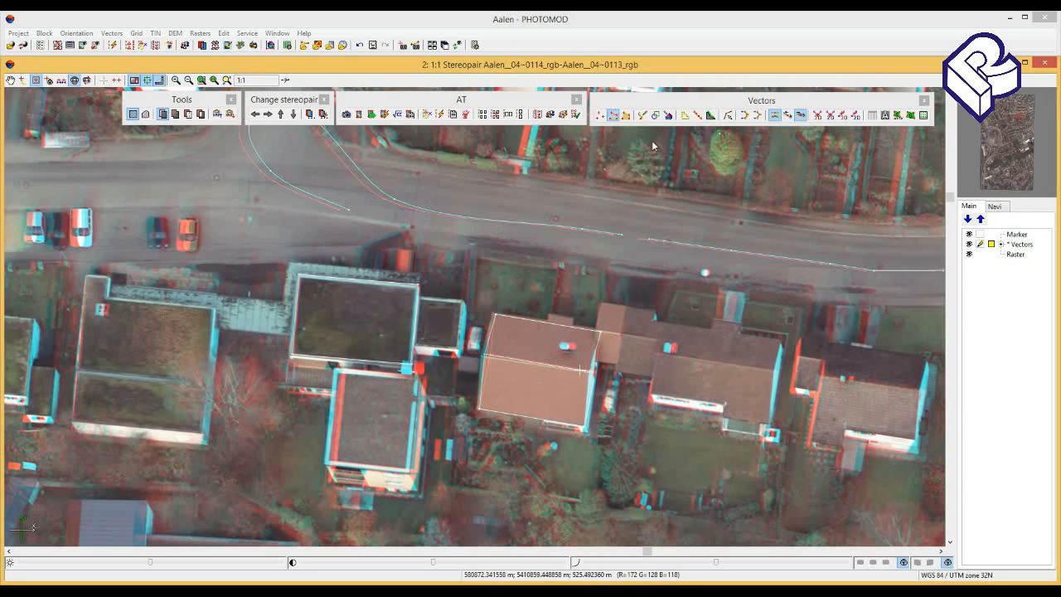
Turn on orthogonal mode and start a polyline at the road-side corner of the dark flat-roofed building at about 522.8 m elevation
{"action": "left_click", "coordinate": [686, 117]}
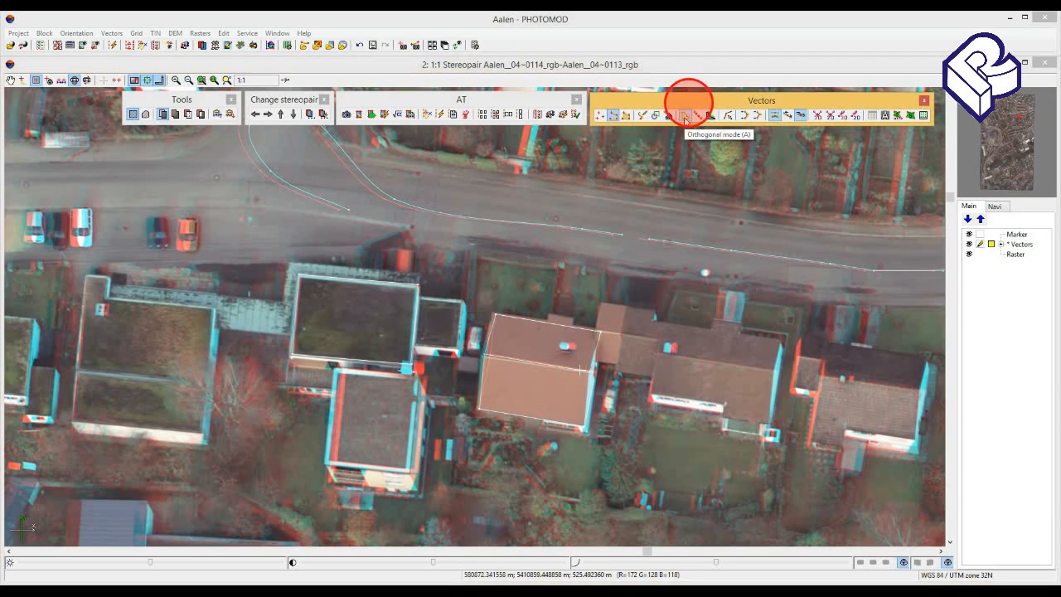
{"action": "left_click", "coordinate": [686, 116]}
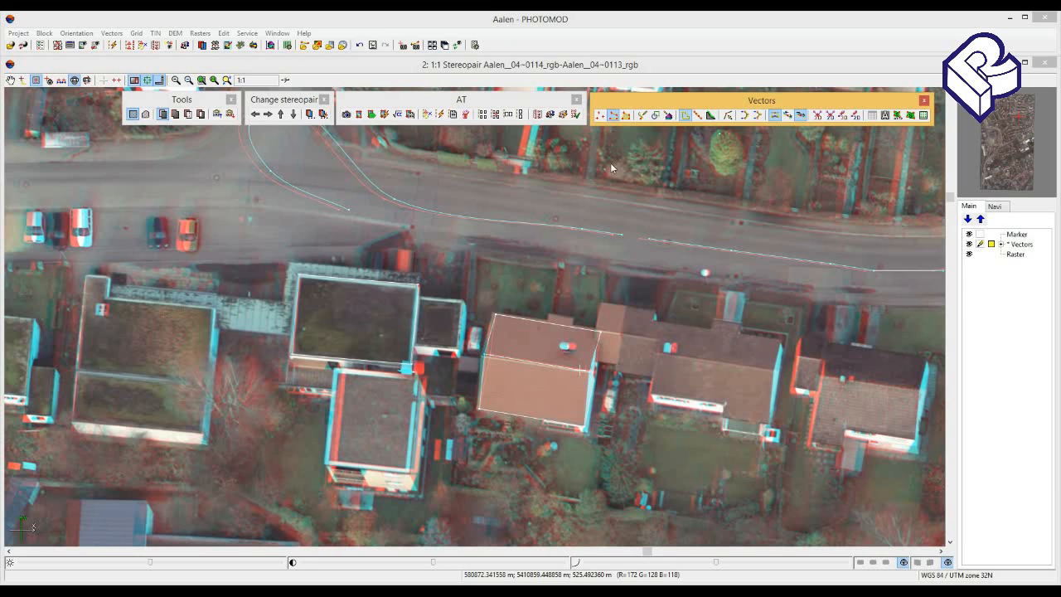
{"action": "left_click_drag", "start_coordinate": [571, 221], "coordinate": [576, 241]}
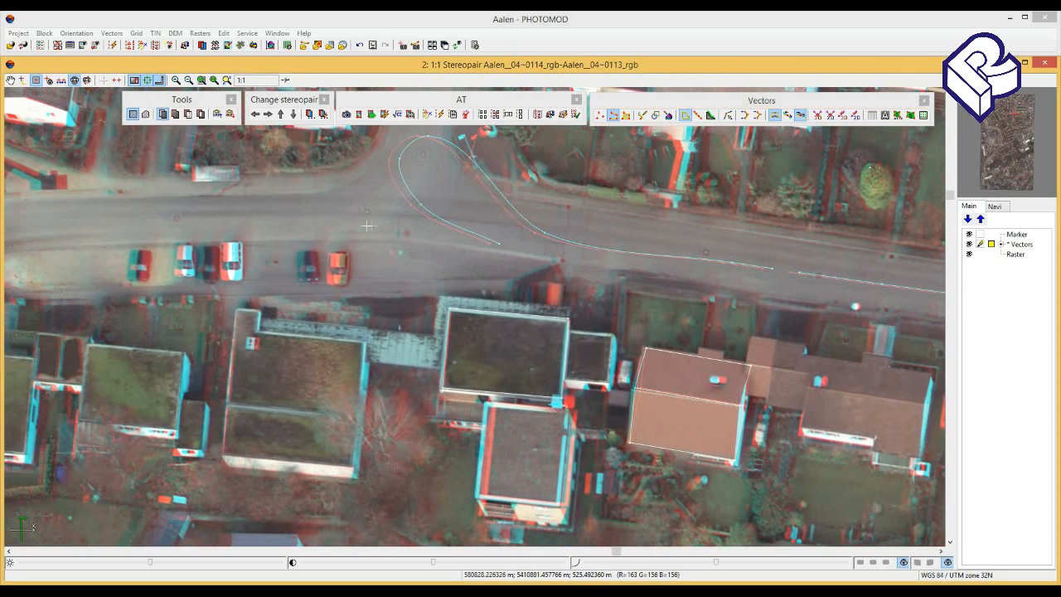
{"action": "left_click", "coordinate": [374, 232]}
{"action": "left_click_drag", "start_coordinate": [370, 278], "coordinate": [350, 272]}
{"action": "left_click", "coordinate": [573, 272]}
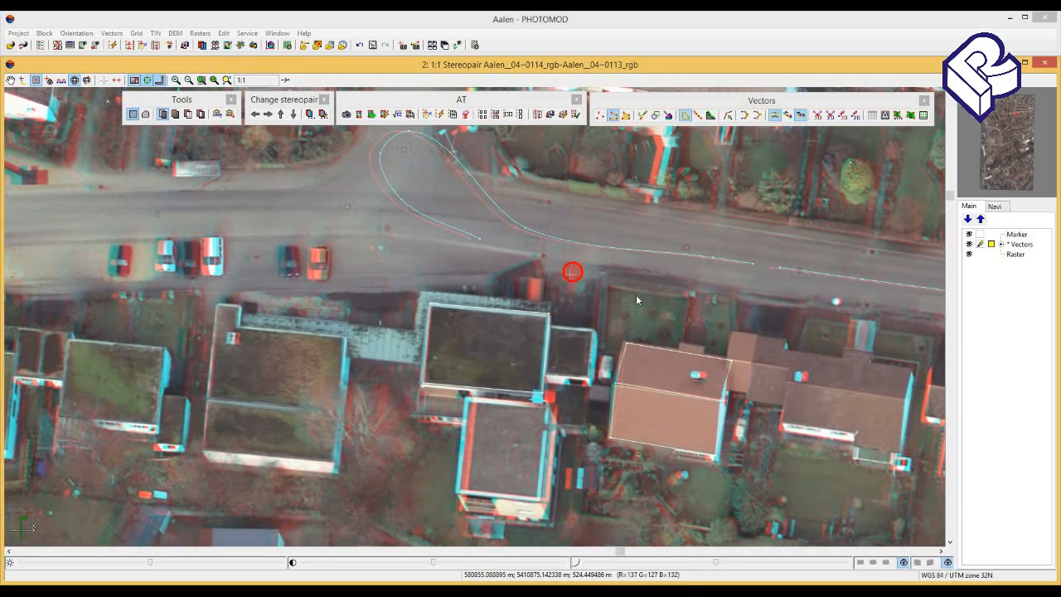
{"action": "scroll", "coordinate": [635, 293], "scroll_direction": "down", "scroll_amount": 8}
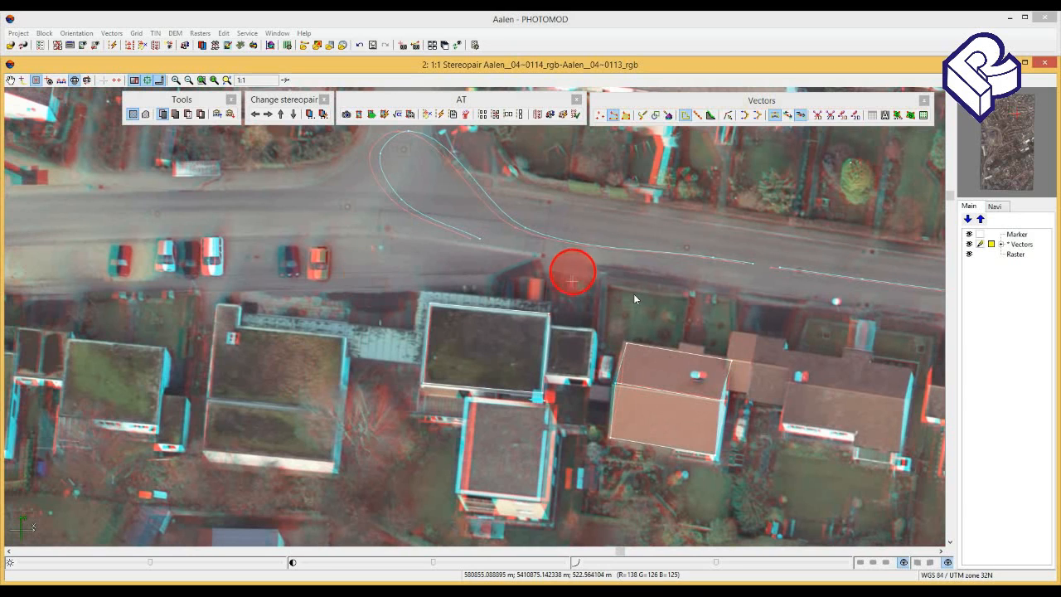
{"action": "left_click", "coordinate": [545, 304]}
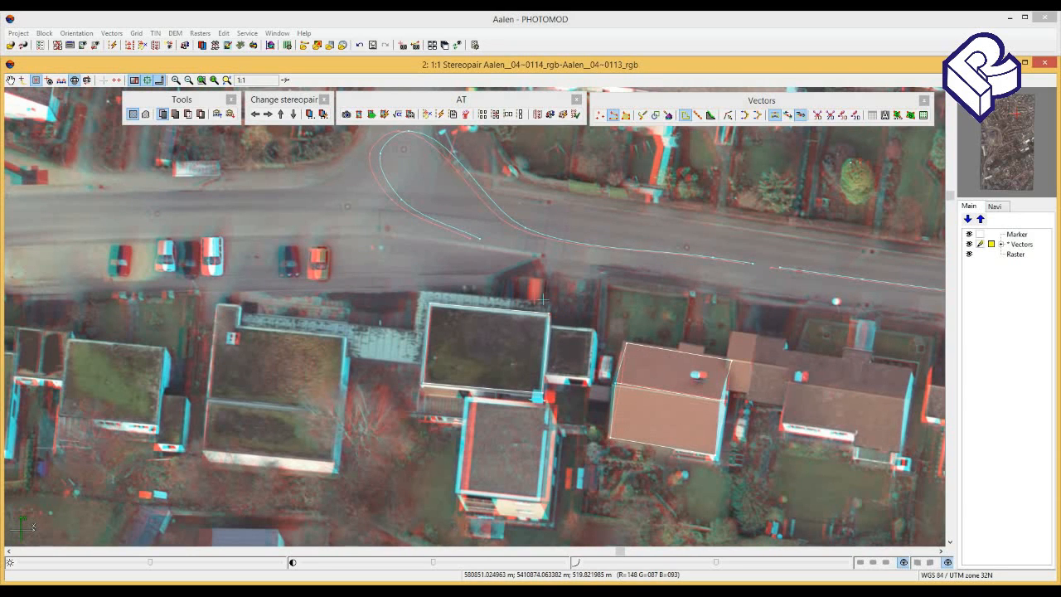
{"action": "scroll", "coordinate": [547, 301], "scroll_direction": "up", "scroll_amount": 4}
{"action": "left_click", "coordinate": [548, 303]}
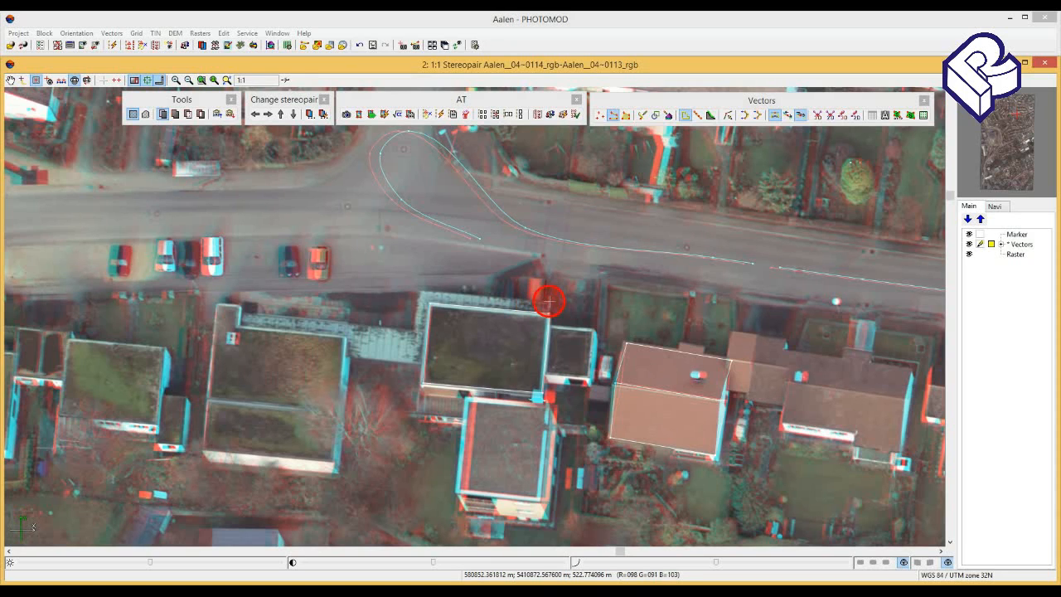
Trace right-angled edges along the road side of the connecting walkway and around the neighbouring flat-roofed building to its garden-side edge
{"action": "left_click", "coordinate": [441, 297]}
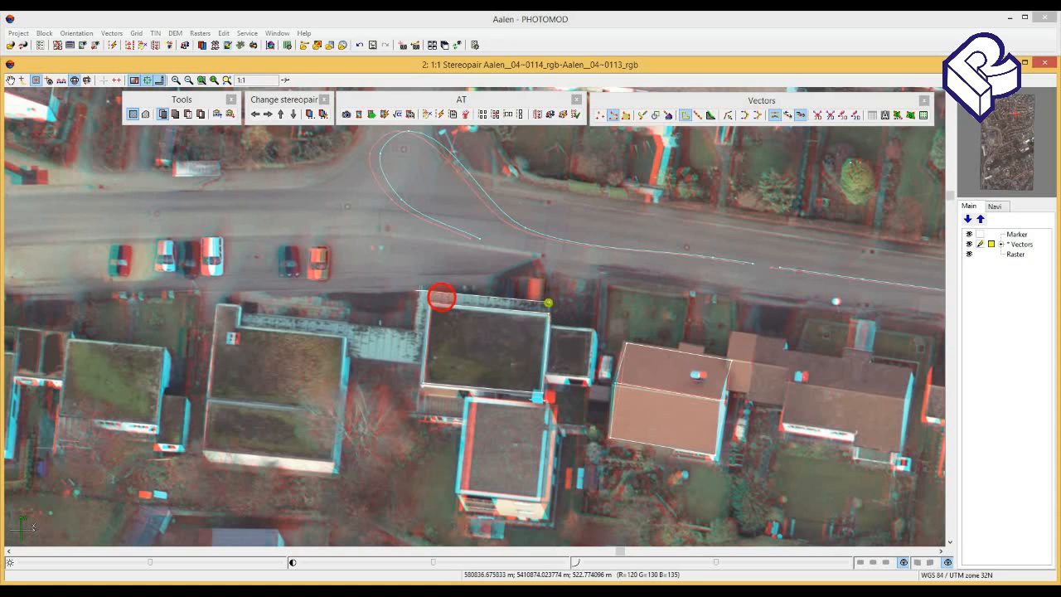
{"action": "left_click", "coordinate": [417, 330]}
{"action": "left_click", "coordinate": [365, 327]}
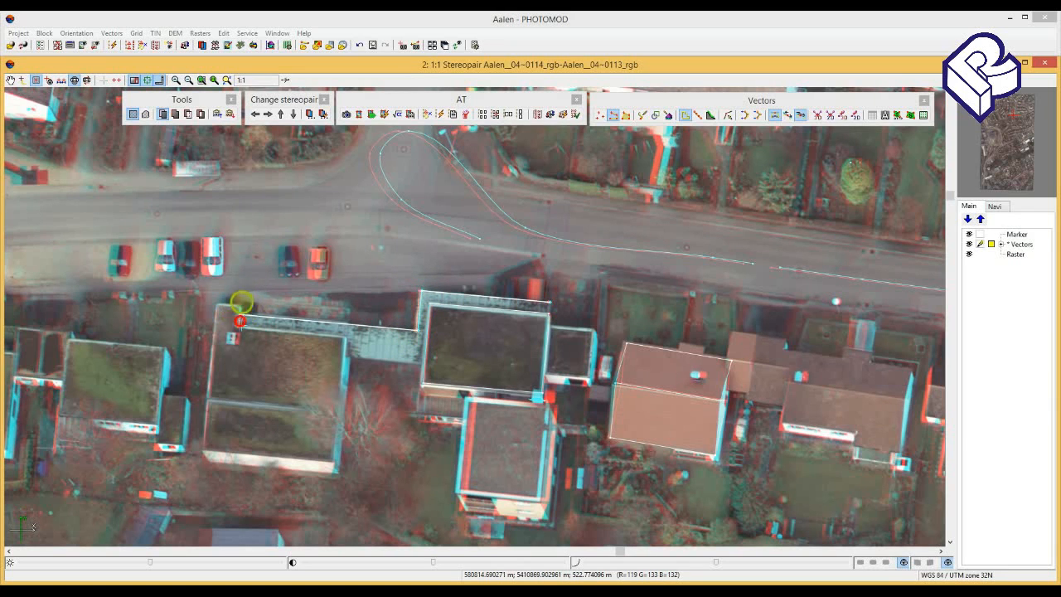
{"action": "left_click", "coordinate": [229, 329]}
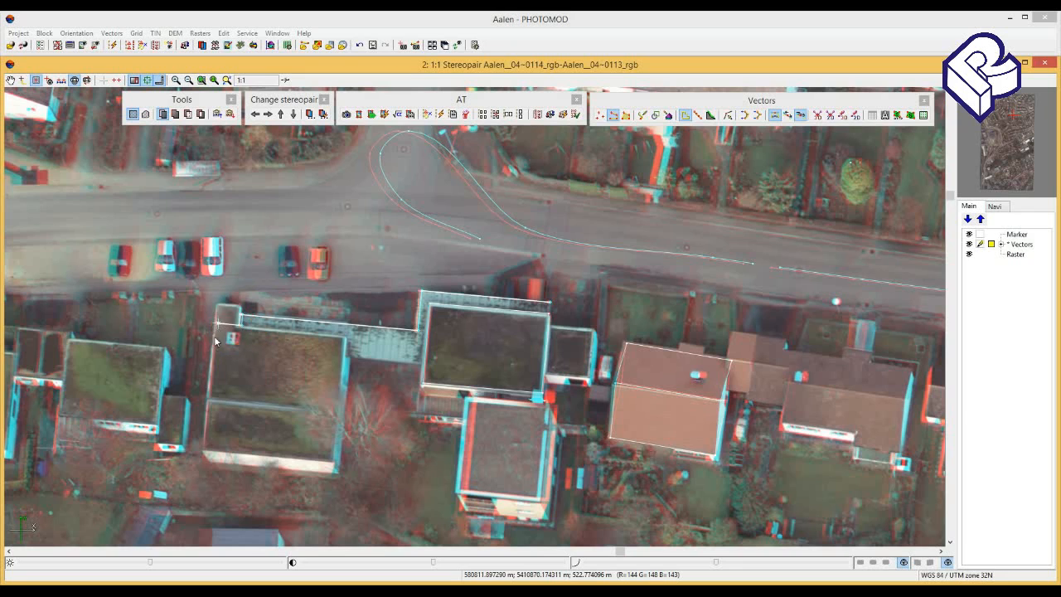
{"action": "left_click", "coordinate": [204, 401]}
{"action": "left_click", "coordinate": [240, 452]}
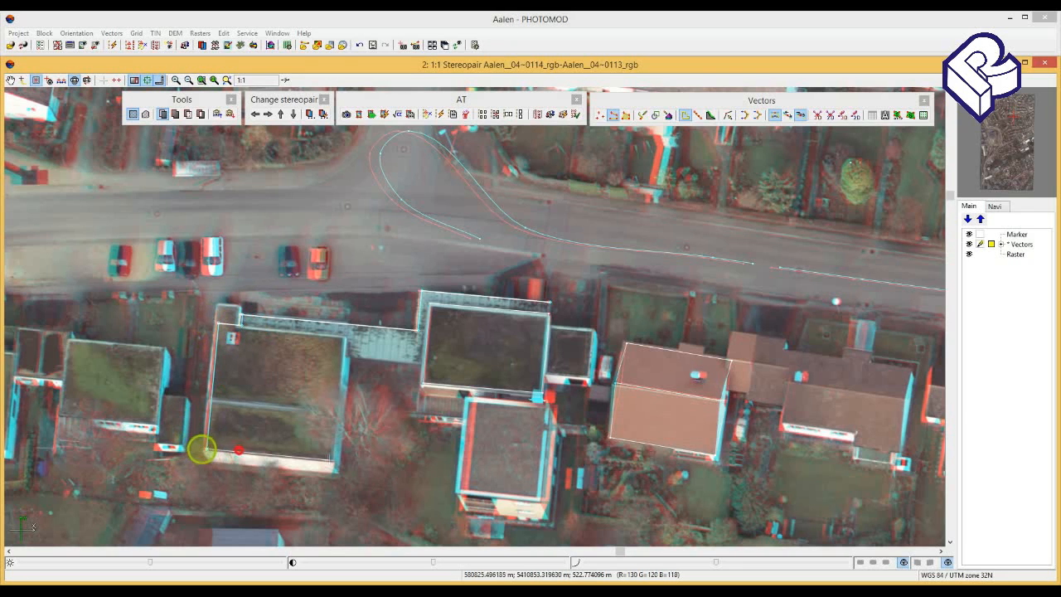
Continue the orthogonal polyline up the building's inner side and along the walkway's garden edge, and finish it at the dark-roofed building
{"action": "left_click", "coordinate": [346, 400]}
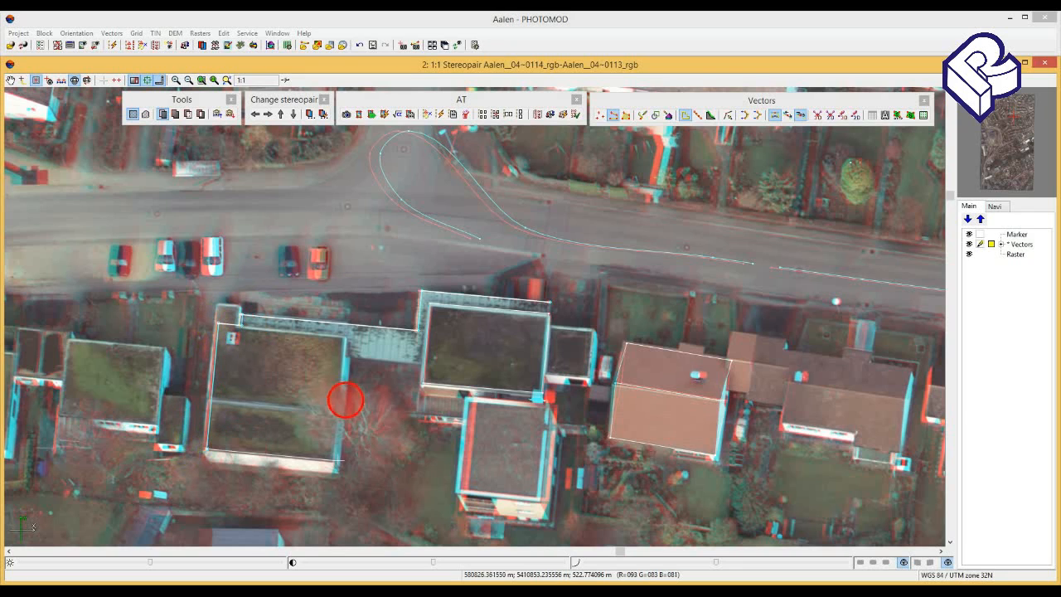
{"action": "left_click", "coordinate": [346, 357]}
{"action": "left_click", "coordinate": [400, 357]}
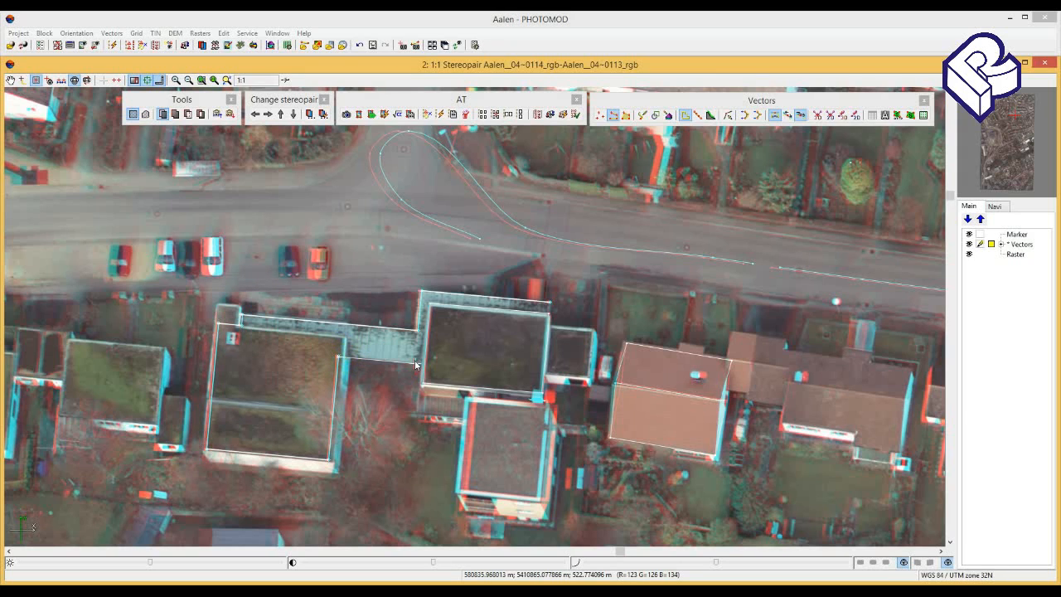
{"action": "left_click", "coordinate": [416, 364]}
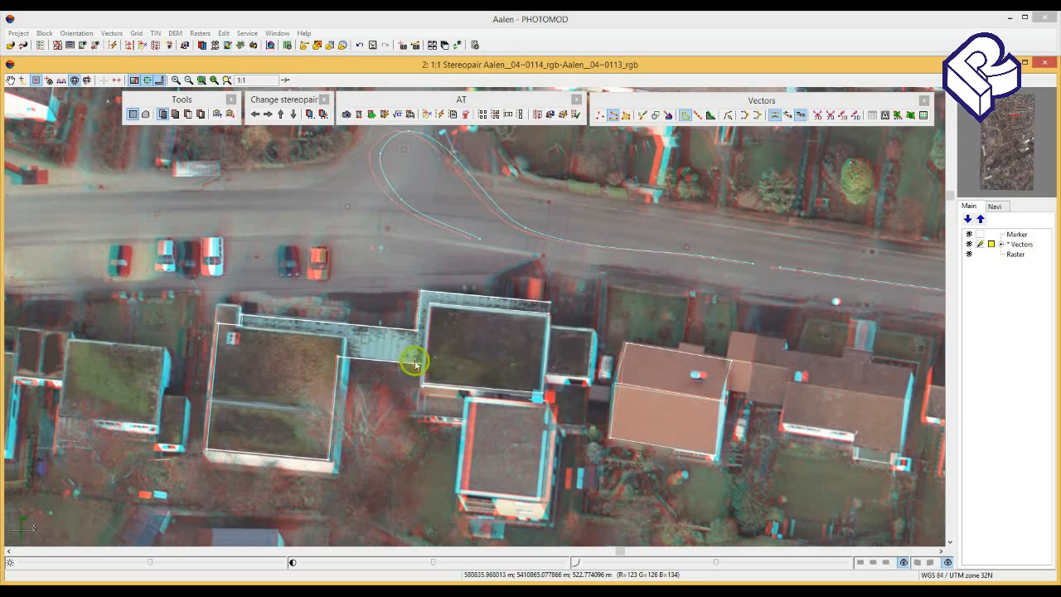
{"action": "right_click_drag", "start_coordinate": [402, 333], "coordinate": [395, 342]}
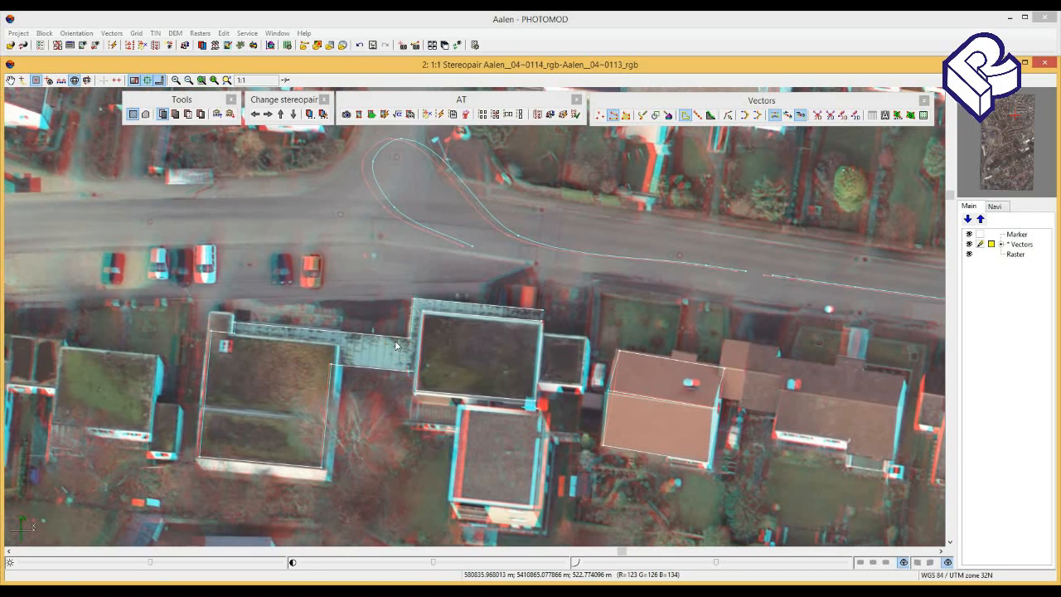
Turn off orthogonal mode, turn on streamline mode and lower the marker onto the road to about 520.0 m elevation
{"action": "left_click", "coordinate": [686, 115]}
{"action": "left_click", "coordinate": [700, 115]}
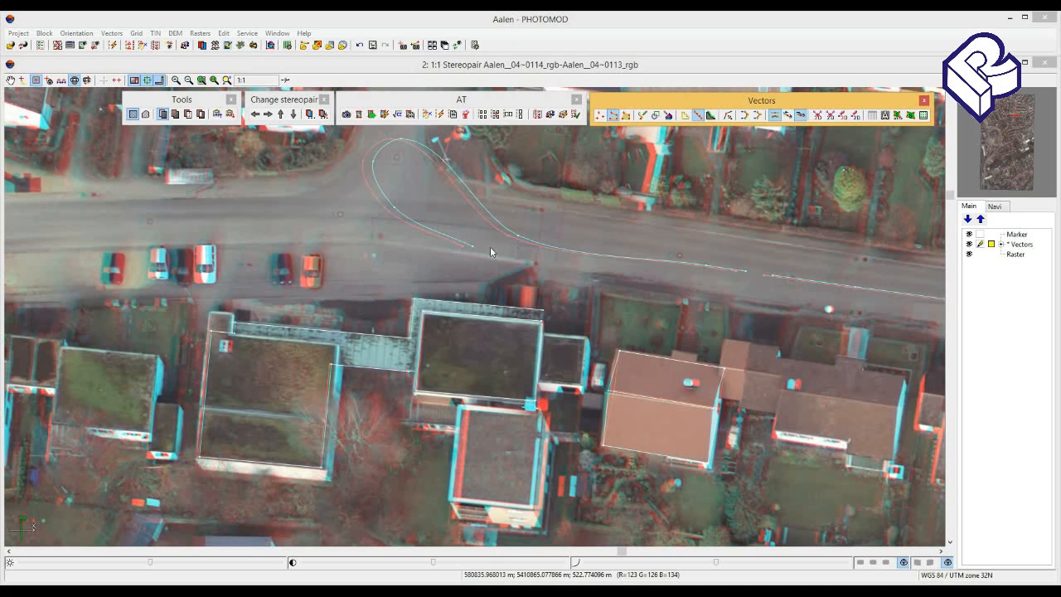
{"action": "left_click_drag", "start_coordinate": [431, 246], "coordinate": [638, 296]}
{"action": "left_click", "coordinate": [557, 275]}
{"action": "scroll", "coordinate": [637, 304], "scroll_direction": "down", "scroll_amount": 3}
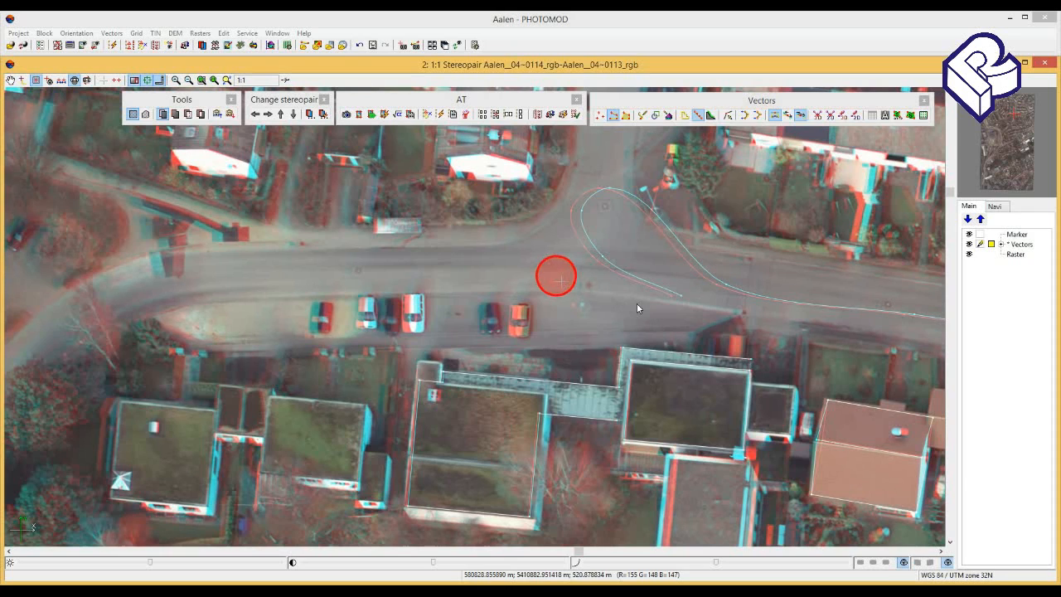
{"action": "scroll", "coordinate": [637, 303], "scroll_direction": "down", "scroll_amount": 3}
Trace a streamline polyline around the parked cars and back along the road at about 520.0 m elevation
{"action": "key", "text": "Insert"}
{"action": "left_click", "coordinate": [514, 280]}
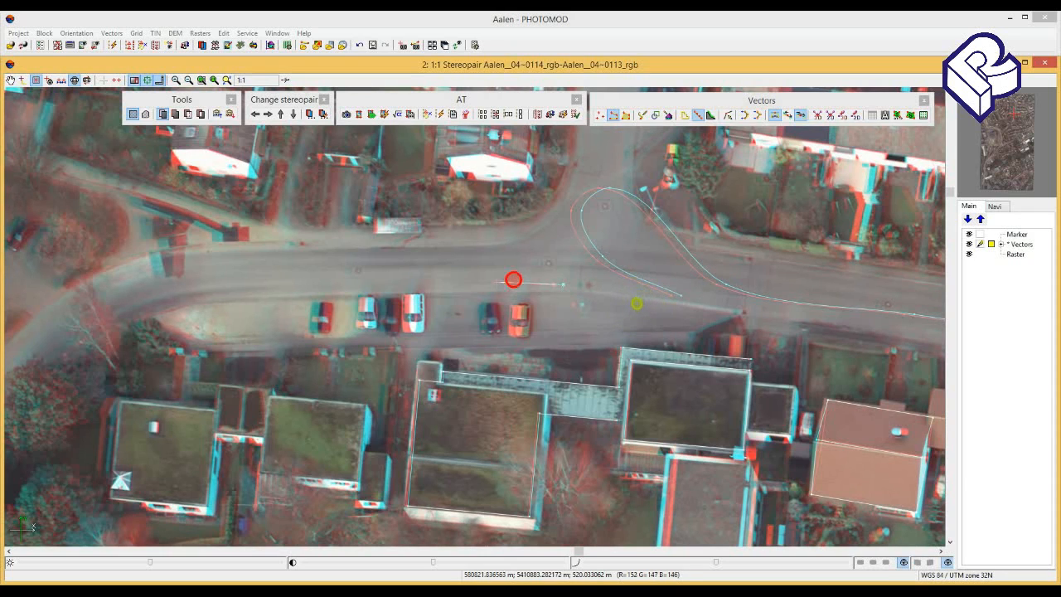
{"action": "mouse_move", "coordinate": [501, 282]}
{"action": "left_mouse_down"}
{"action": "mouse_move", "coordinate": [228, 286]}
{"action": "mouse_move", "coordinate": [217, 300]}
{"action": "mouse_move", "coordinate": [357, 338]}
{"action": "mouse_move", "coordinate": [502, 342]}
{"action": "mouse_move", "coordinate": [581, 326]}
{"action": "mouse_move", "coordinate": [603, 284]}
{"action": "mouse_move", "coordinate": [522, 245]}
{"action": "mouse_move", "coordinate": [219, 262]}
{"action": "left_mouse_up"}
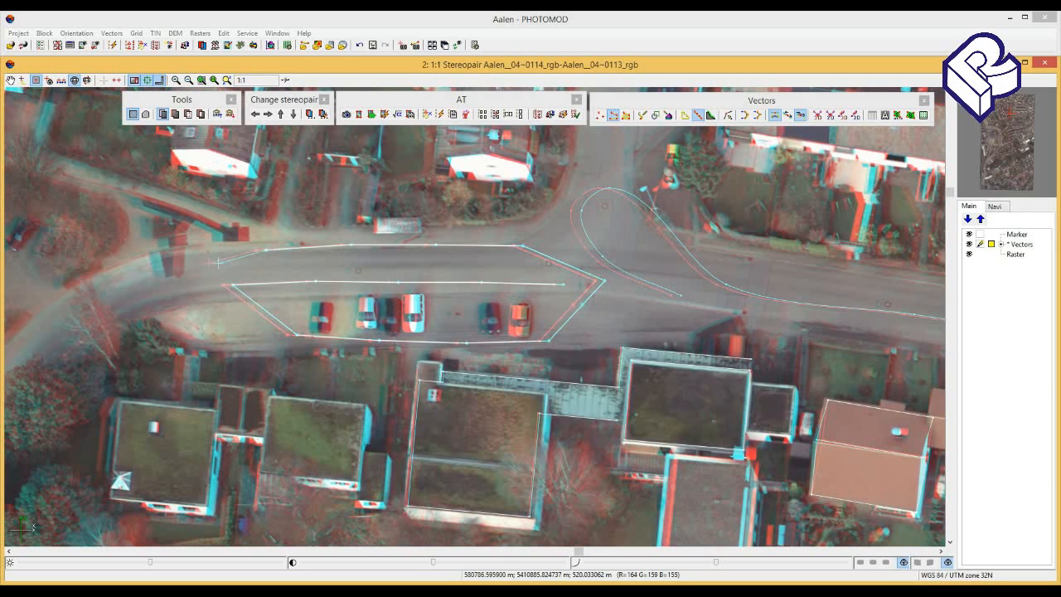
{"action": "scroll", "coordinate": [209, 265], "scroll_direction": "down", "scroll_amount": 4}
{"action": "right_click_drag", "start_coordinate": [320, 267], "coordinate": [475, 281]}
Open the vector settings, examine the streamline step value and close the settings
{"action": "left_click", "coordinate": [351, 271]}
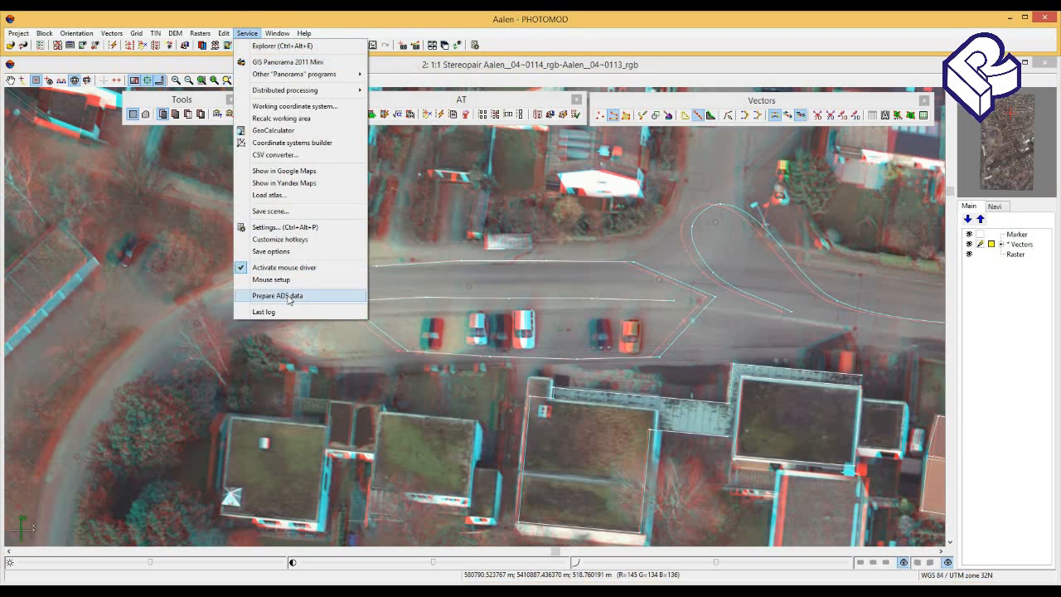
{"action": "left_click", "coordinate": [278, 228]}
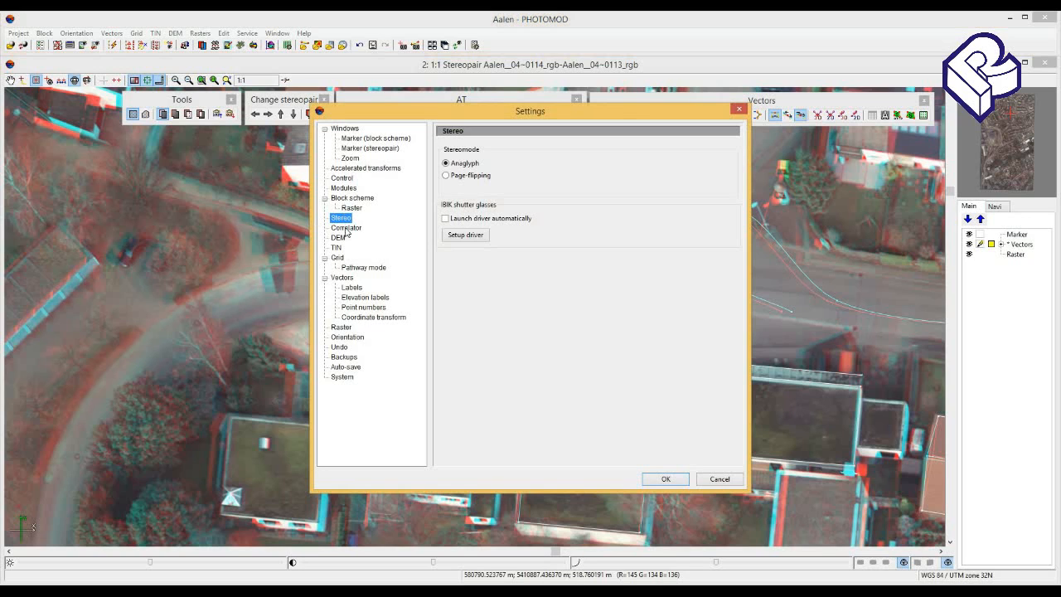
{"action": "left_click", "coordinate": [342, 277]}
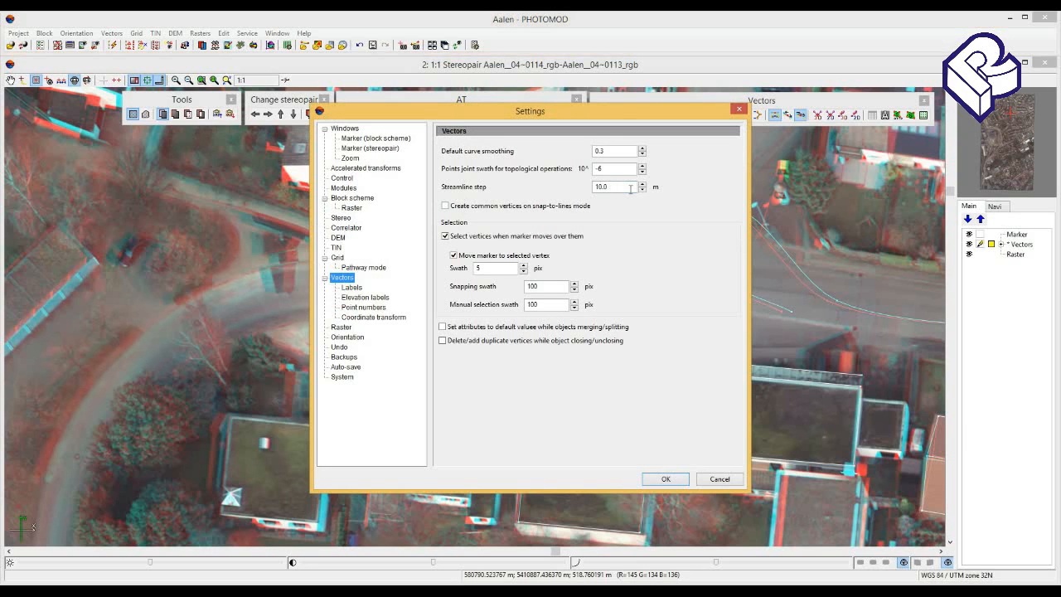
{"action": "left_click", "coordinate": [680, 484]}
Delete the streamline polyline drawn around the parked cars
{"action": "left_click", "coordinate": [621, 347]}
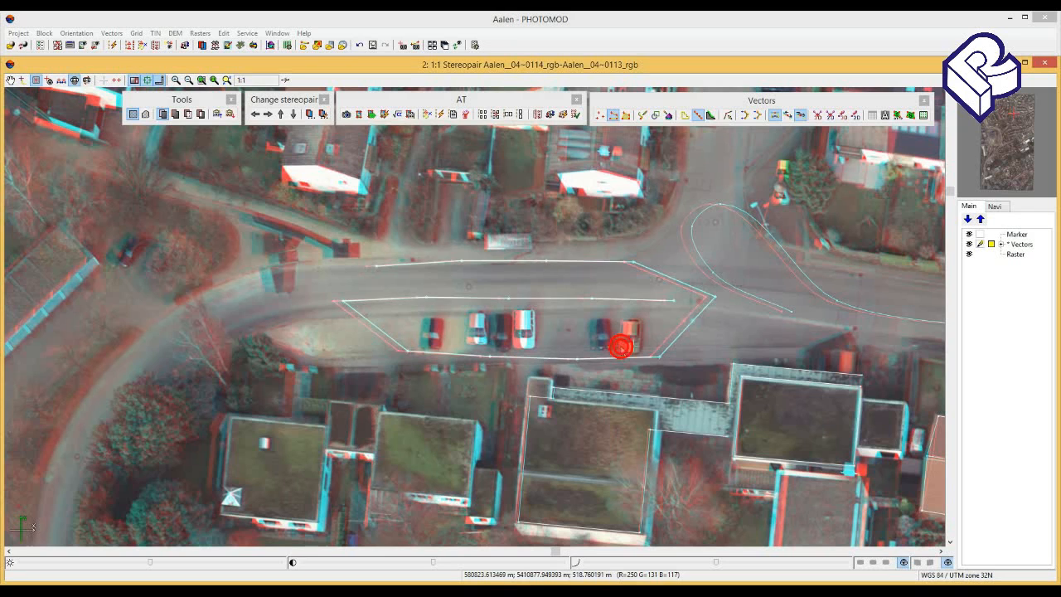
{"action": "key", "text": "Delete"}
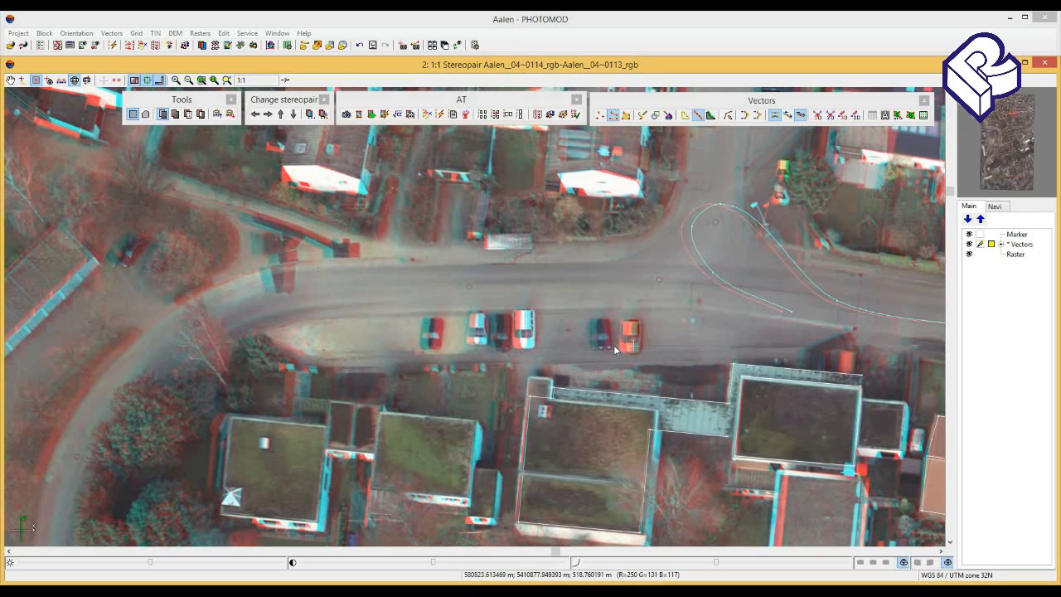
Turn on the correlator-assisted streamline mode and place the marker on the road above the parked cars at about 519.4 m elevation
{"action": "left_click_drag", "start_coordinate": [604, 348], "coordinate": [602, 348]}
{"action": "left_click", "coordinate": [706, 100]}
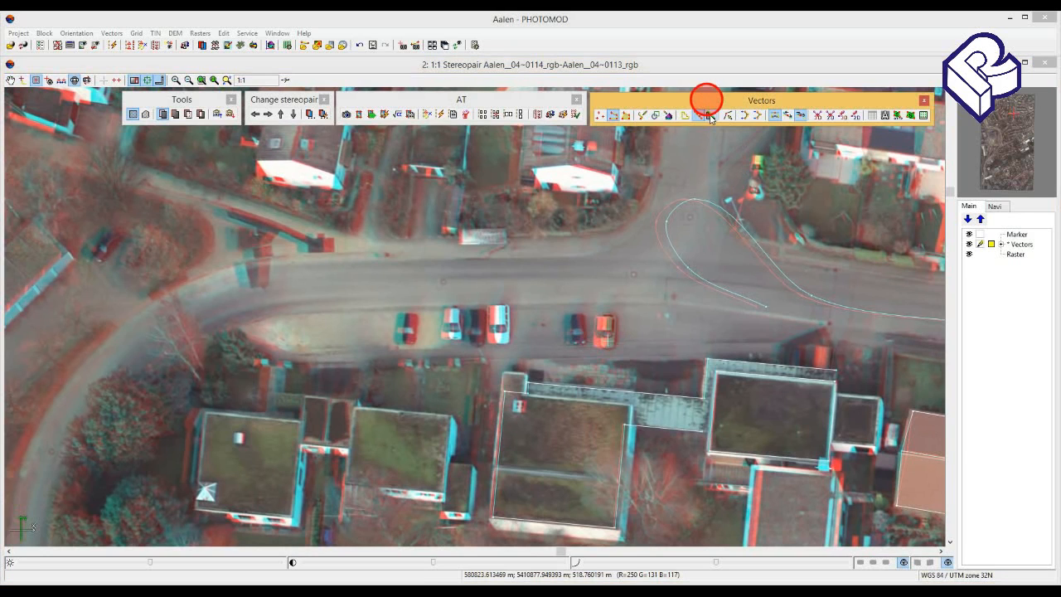
{"action": "left_click", "coordinate": [709, 115]}
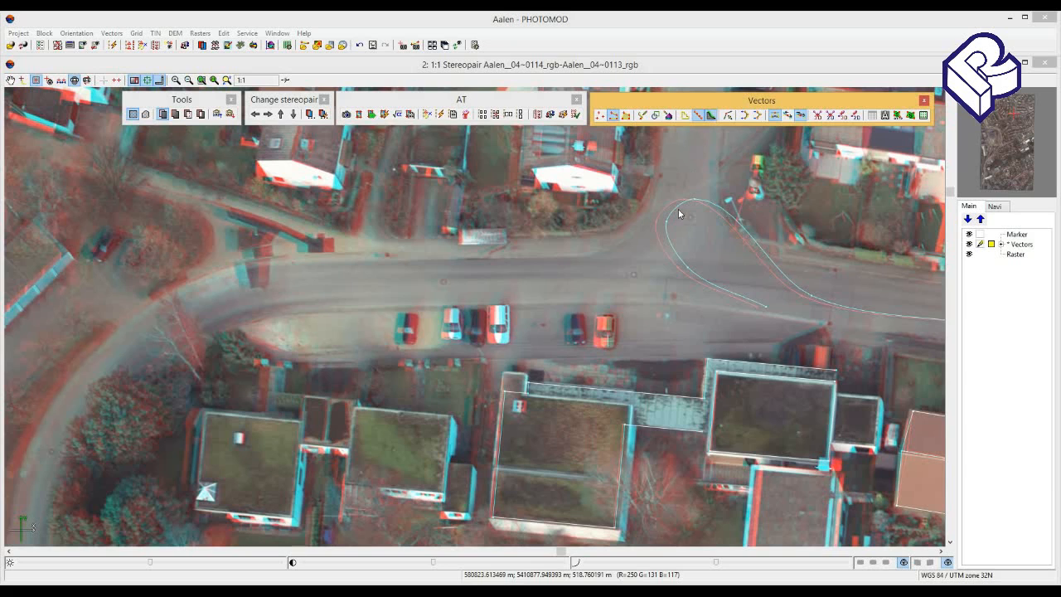
{"action": "left_click", "coordinate": [569, 282]}
{"action": "scroll", "coordinate": [597, 275], "scroll_direction": "down", "scroll_amount": 2}
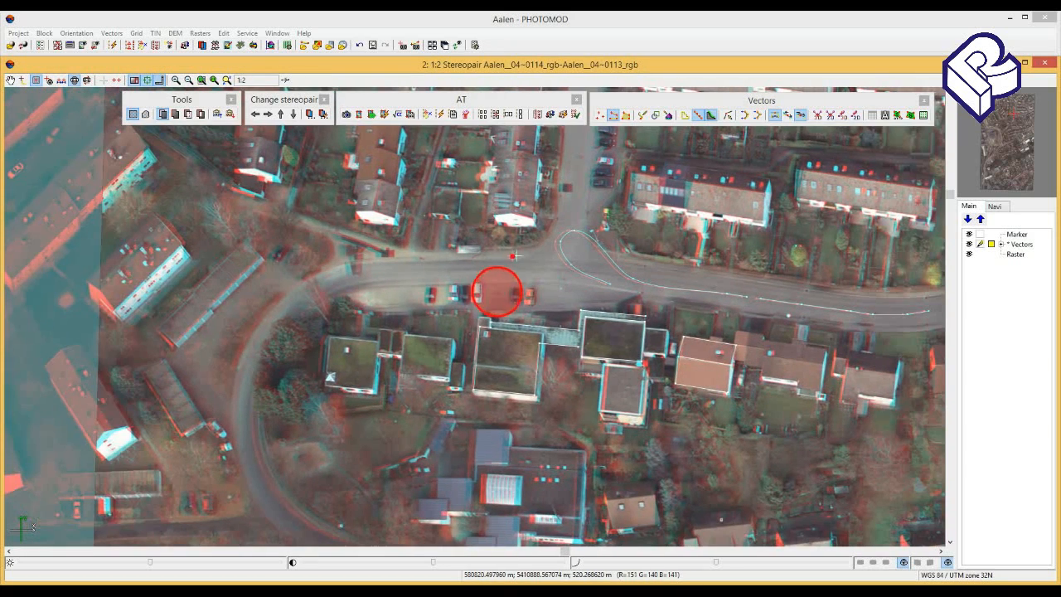
{"action": "left_click", "coordinate": [514, 256]}
{"action": "left_click_drag", "start_coordinate": [538, 282], "coordinate": [540, 244]}
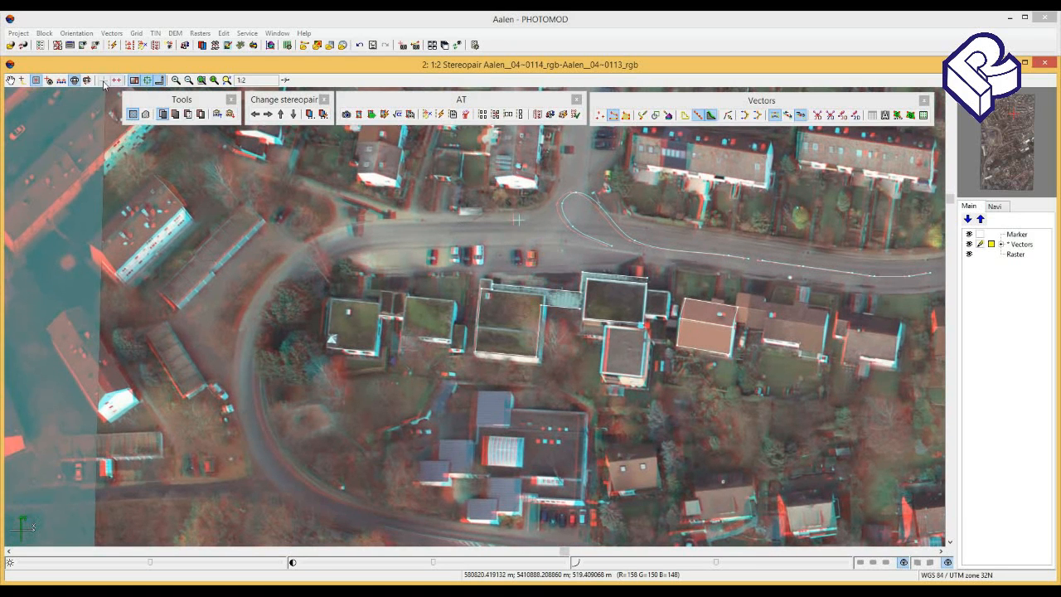
Trace a correlated streamline polyline from the road south across the flat-roofed buildings to the lower road bend and back toward the grey roofs
{"action": "left_click", "coordinate": [104, 81]}
{"action": "left_click", "coordinate": [518, 228]}
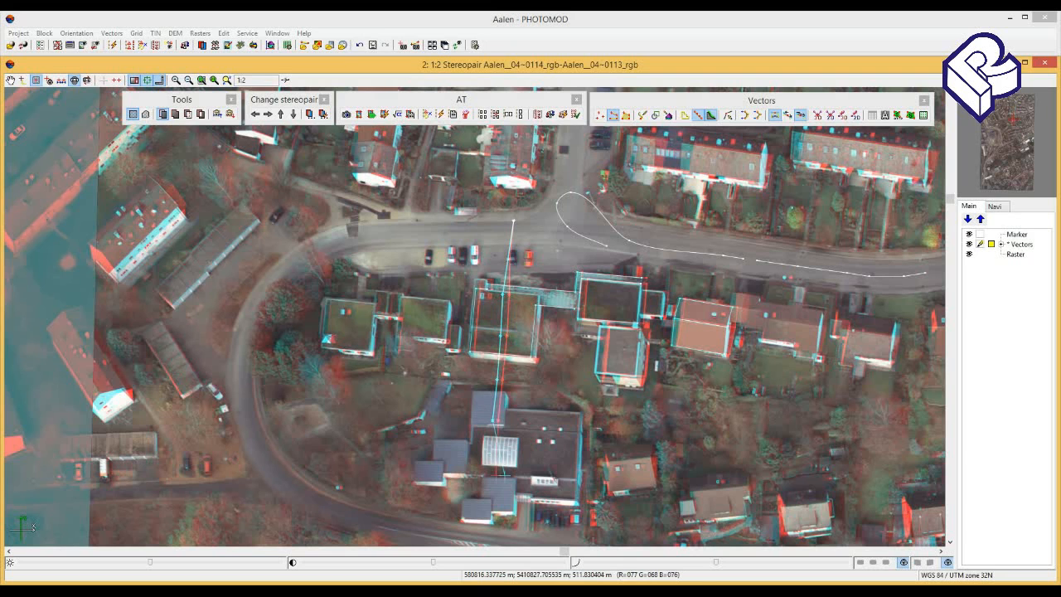
{"action": "left_click_drag", "start_coordinate": [531, 495], "coordinate": [543, 277], "text": "alt"}
{"action": "left_click", "coordinate": [512, 295]}
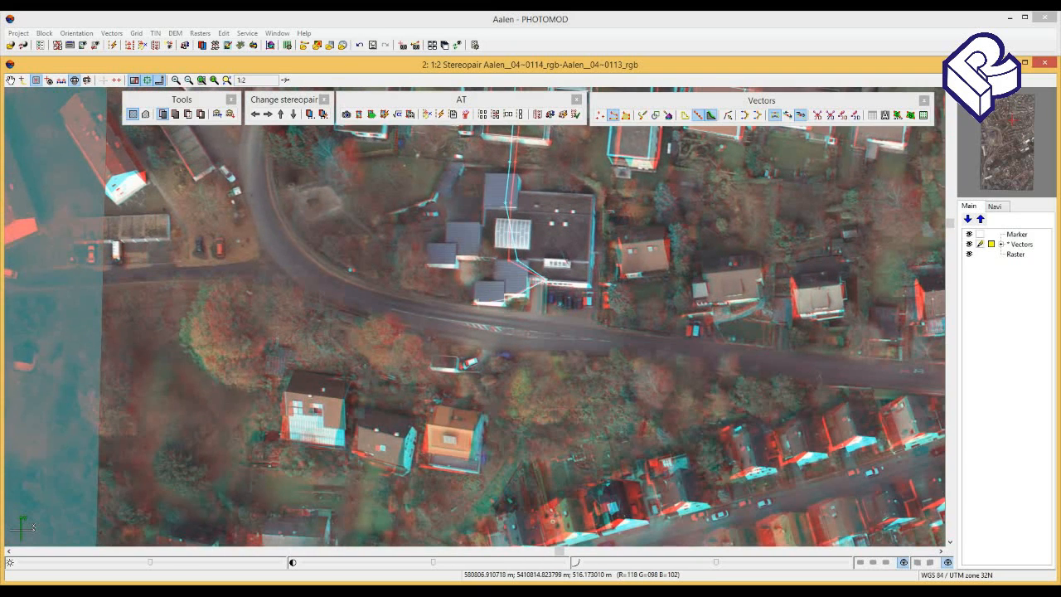
{"action": "left_click", "coordinate": [428, 309]}
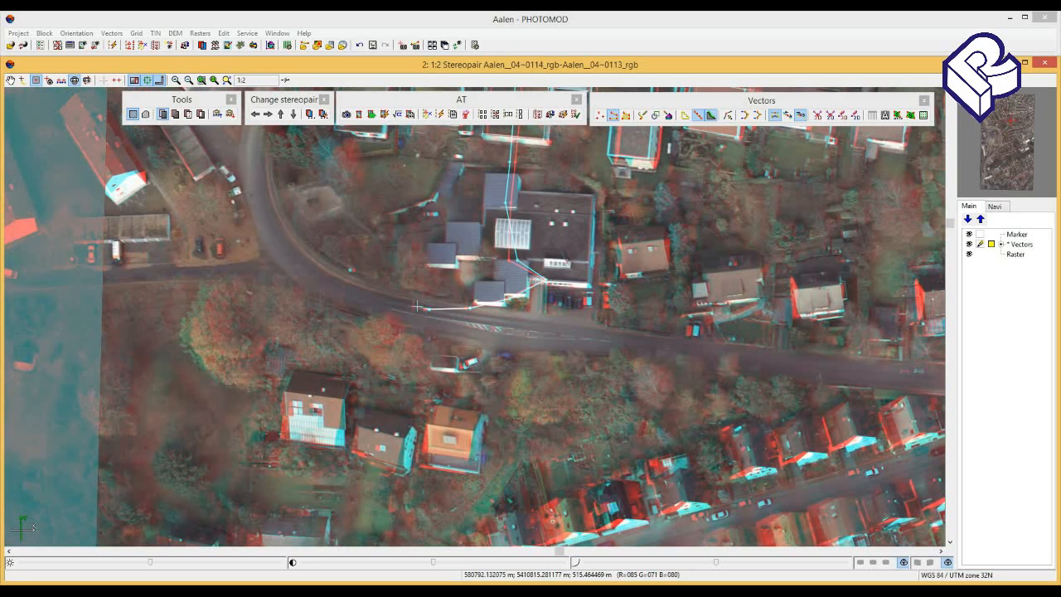
{"action": "left_click", "coordinate": [387, 292]}
{"action": "left_click_drag", "start_coordinate": [448, 247], "coordinate": [462, 301], "text": "alt"}
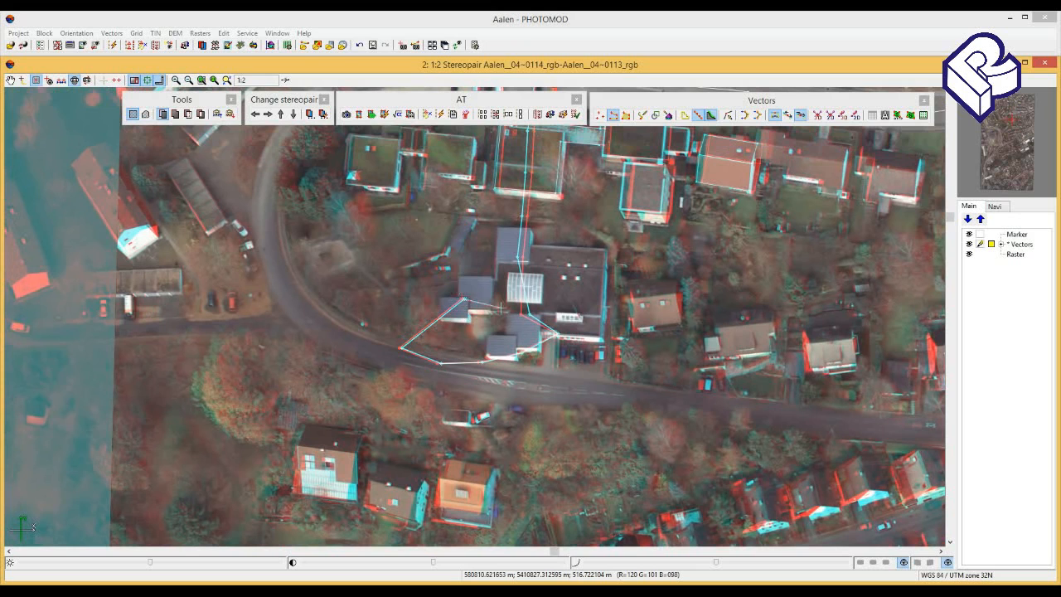
Continue the polyline north past the grey roofs and across the flat-roofed house, finishing it beside the parked cars on the upper road
{"action": "left_click", "coordinate": [464, 297]}
{"action": "left_click_drag", "start_coordinate": [510, 287], "coordinate": [534, 349], "text": "alt"}
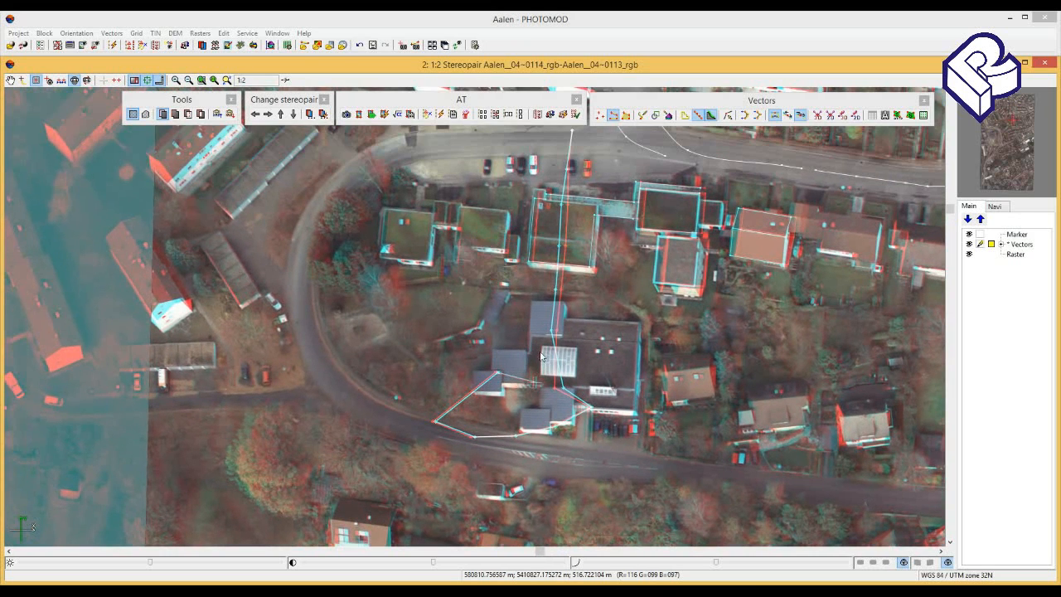
{"action": "left_click", "coordinate": [499, 343]}
{"action": "left_click", "coordinate": [506, 294]}
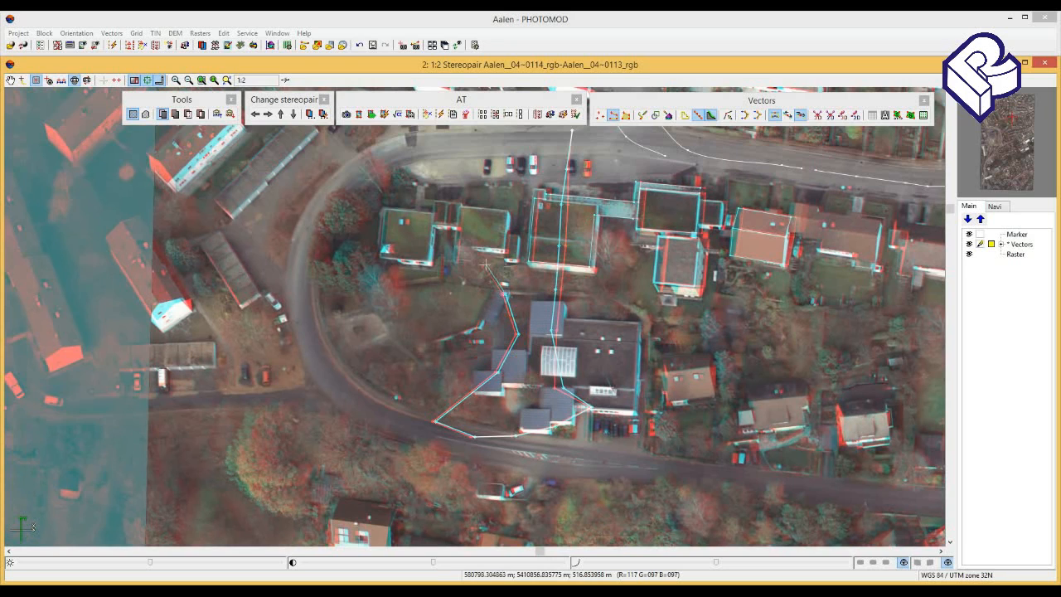
{"action": "left_click", "coordinate": [483, 257]}
{"action": "left_click", "coordinate": [475, 208]}
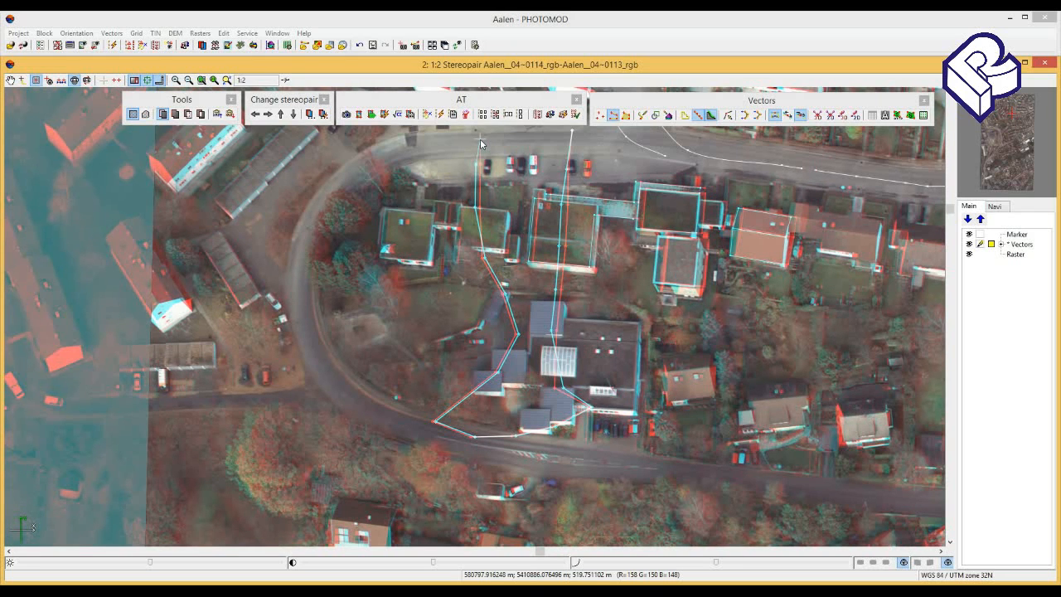
{"action": "key", "text": "Escape"}
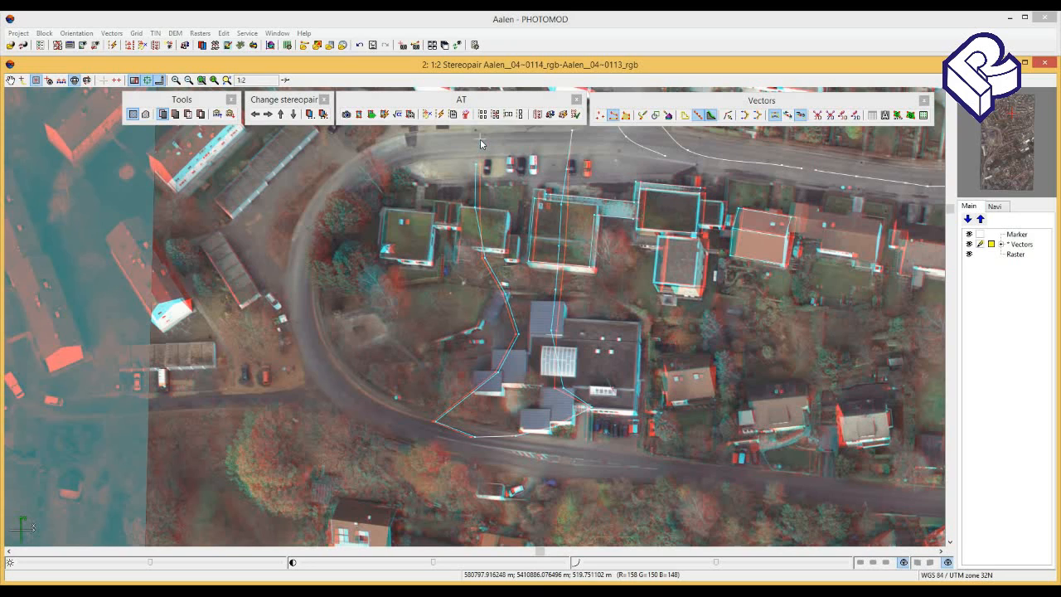
Turn off both streamline mode and its correlator-assisted variant
{"action": "middle_click_drag", "start_coordinate": [530, 226], "coordinate": [548, 331]}
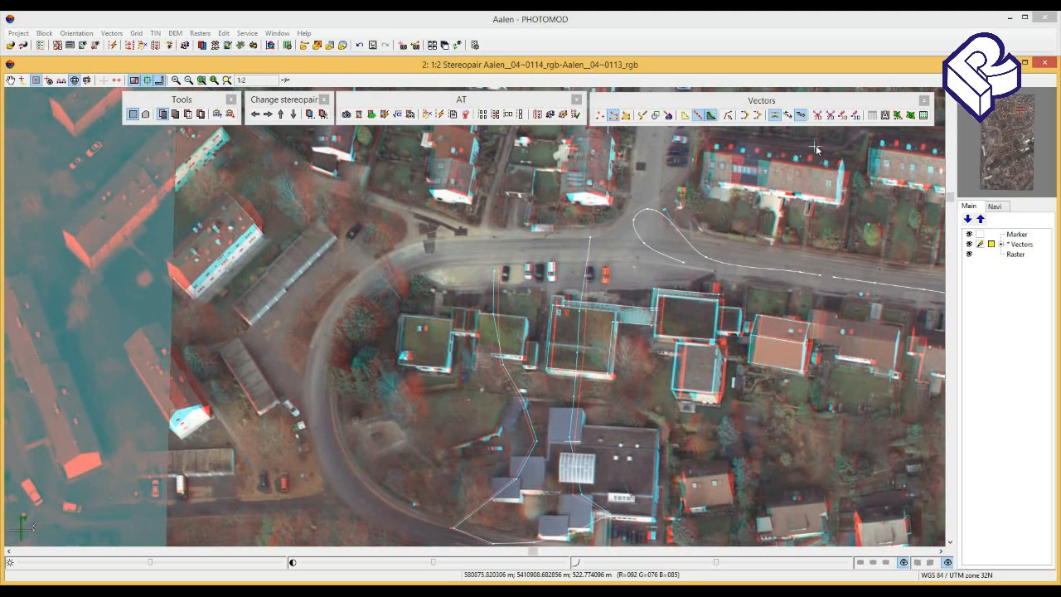
{"action": "left_click", "coordinate": [697, 114]}
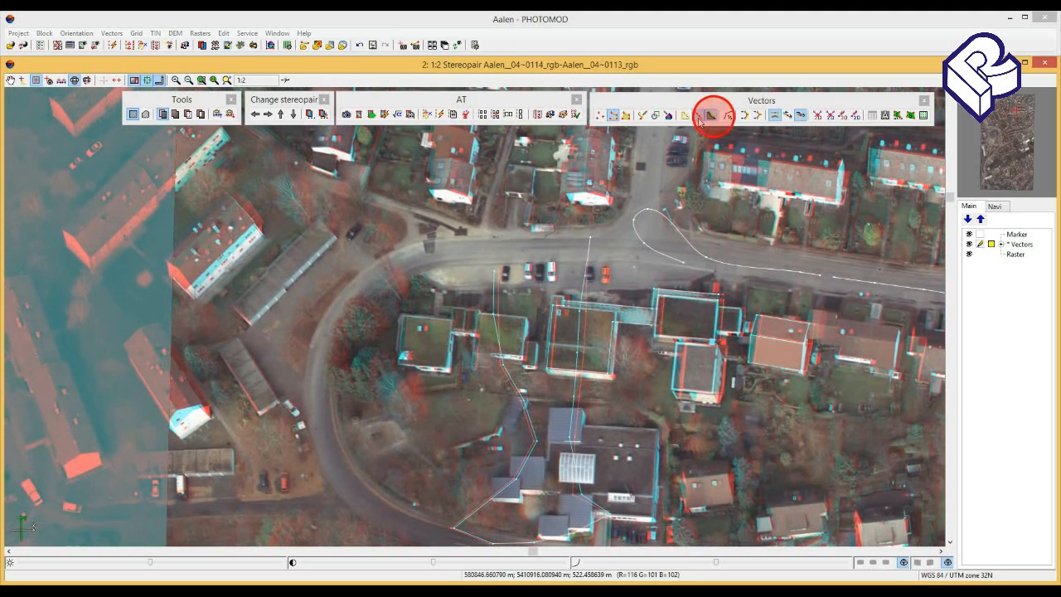
{"action": "left_click", "coordinate": [698, 108]}
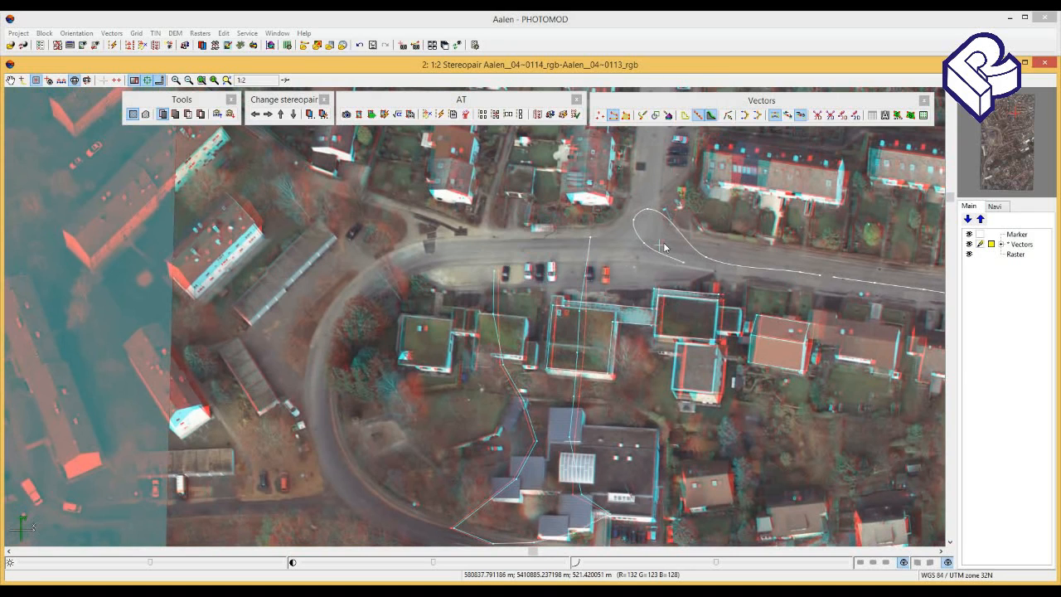
{"action": "left_click", "coordinate": [662, 246]}
{"action": "left_click", "coordinate": [704, 111]}
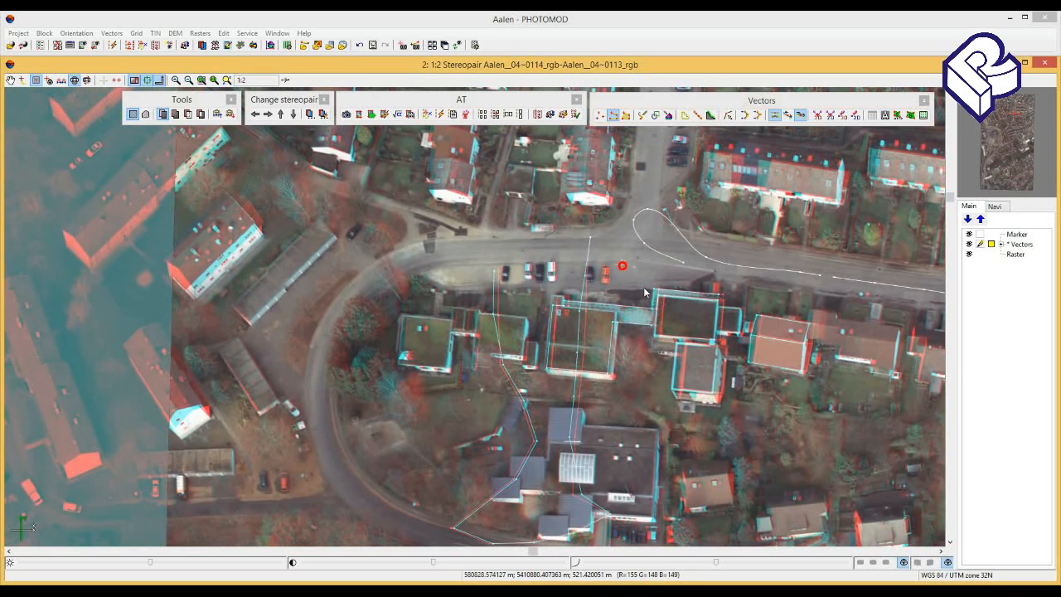
Raise the marker to about 529.3 m and snap it onto the road surface east of the orange car with the correlator
{"action": "left_click", "coordinate": [622, 265]}
{"action": "left_click_drag", "start_coordinate": [660, 284], "coordinate": [552, 199]}
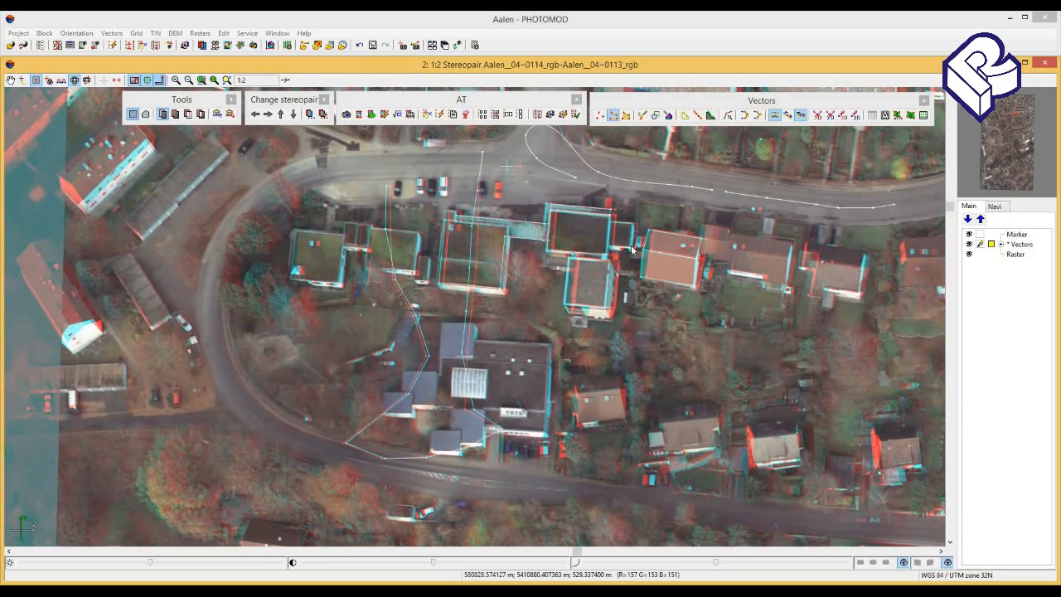
{"action": "left_click", "coordinate": [672, 250]}
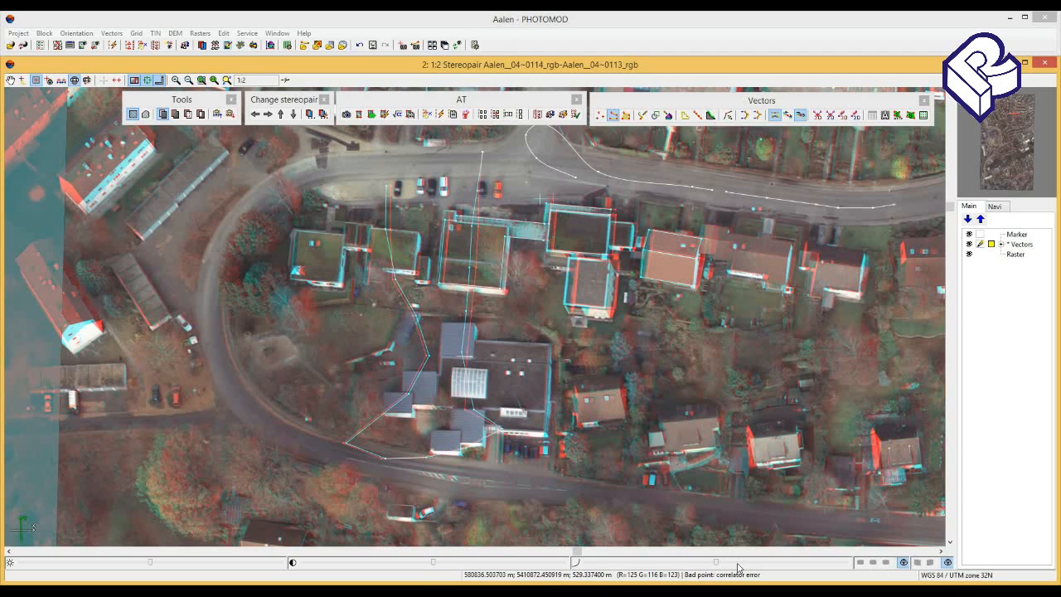
{"action": "left_click", "coordinate": [550, 196]}
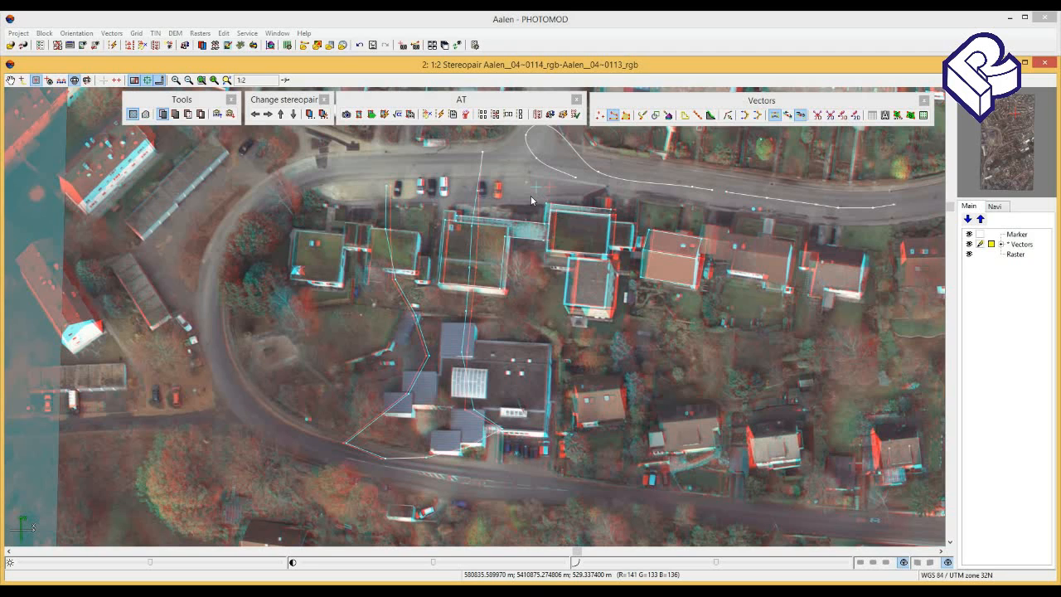
{"action": "left_click", "coordinate": [545, 185]}
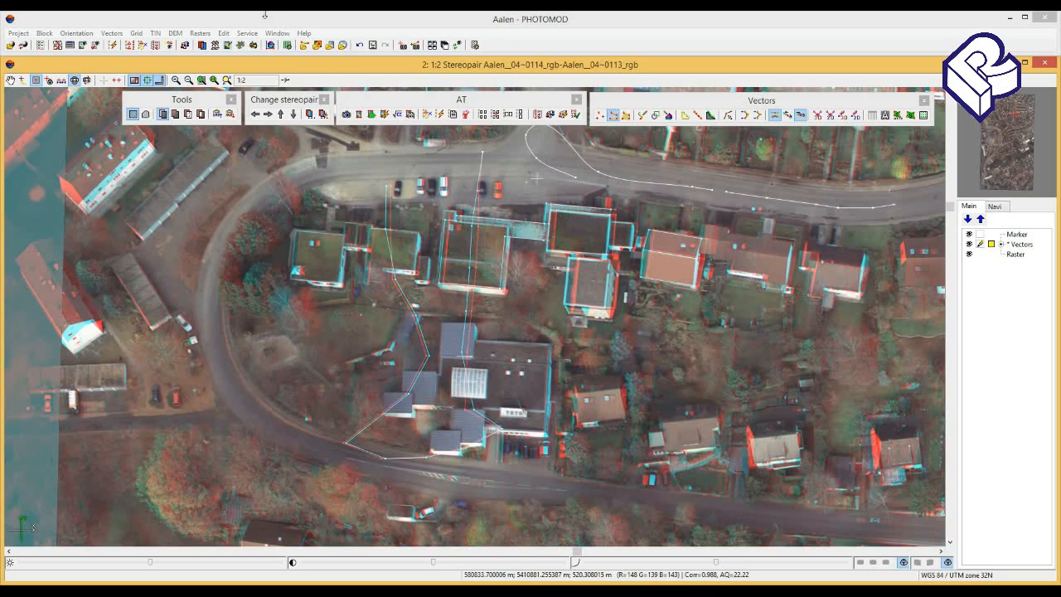
Open the correlator settings, examine the correlation threshold and close the settings
{"action": "left_click", "coordinate": [252, 34]}
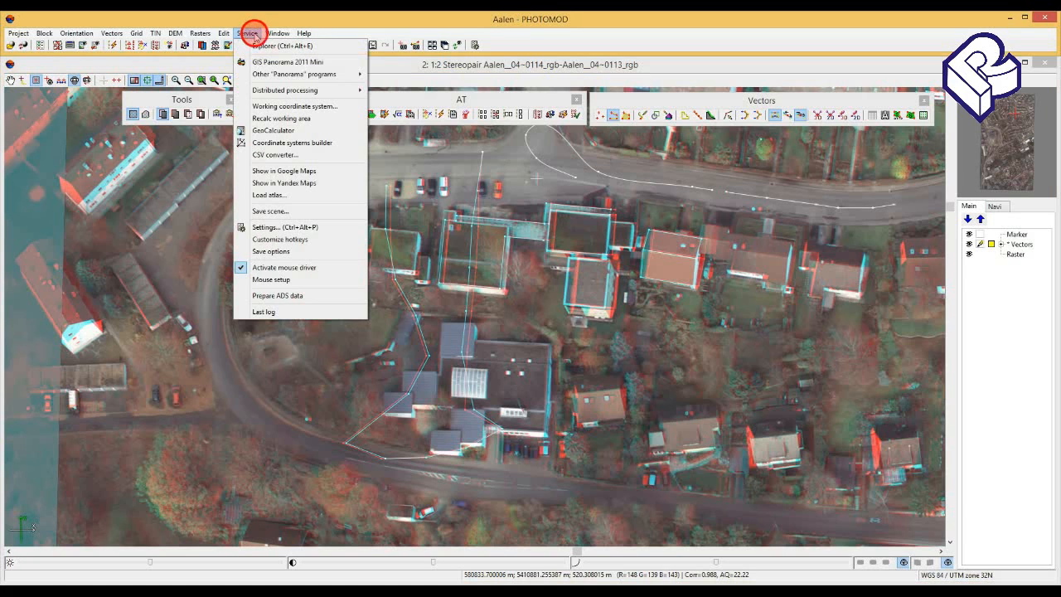
{"action": "left_click", "coordinate": [271, 228]}
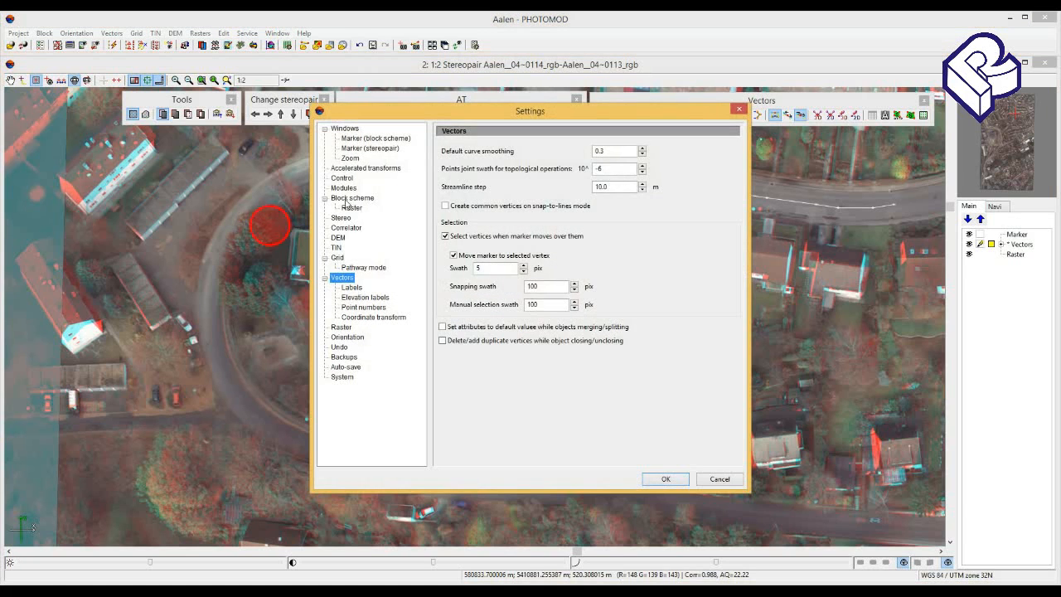
{"action": "left_click", "coordinate": [348, 229]}
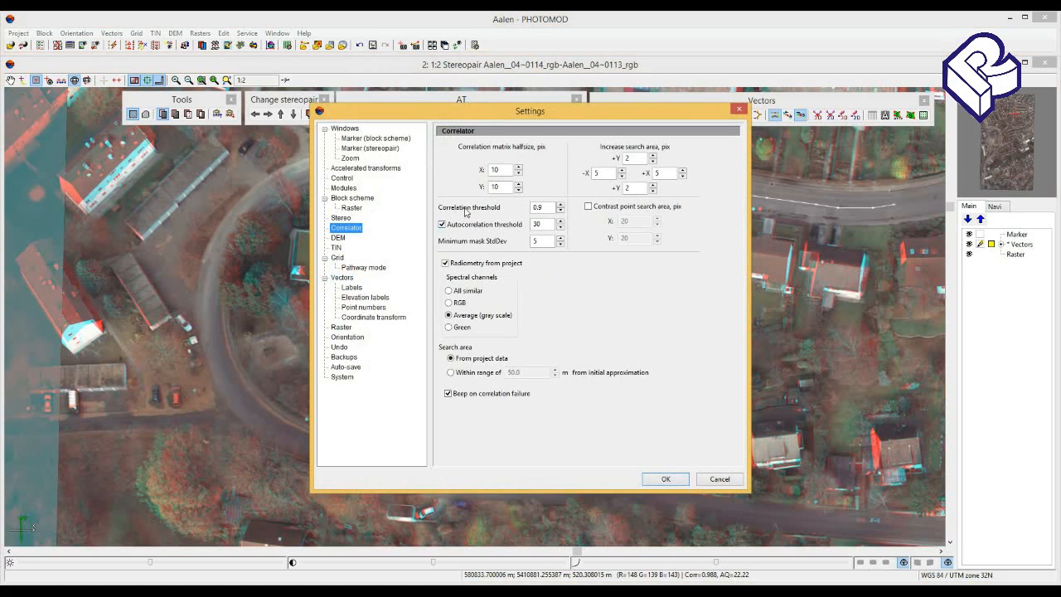
{"action": "double_click", "coordinate": [550, 207]}
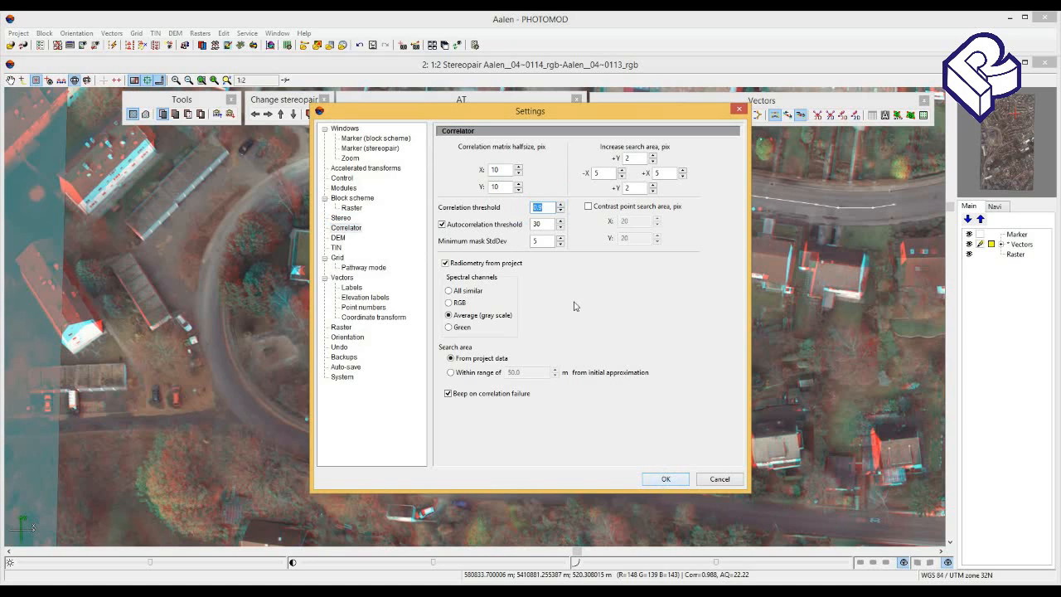
{"action": "left_click", "coordinate": [666, 480]}
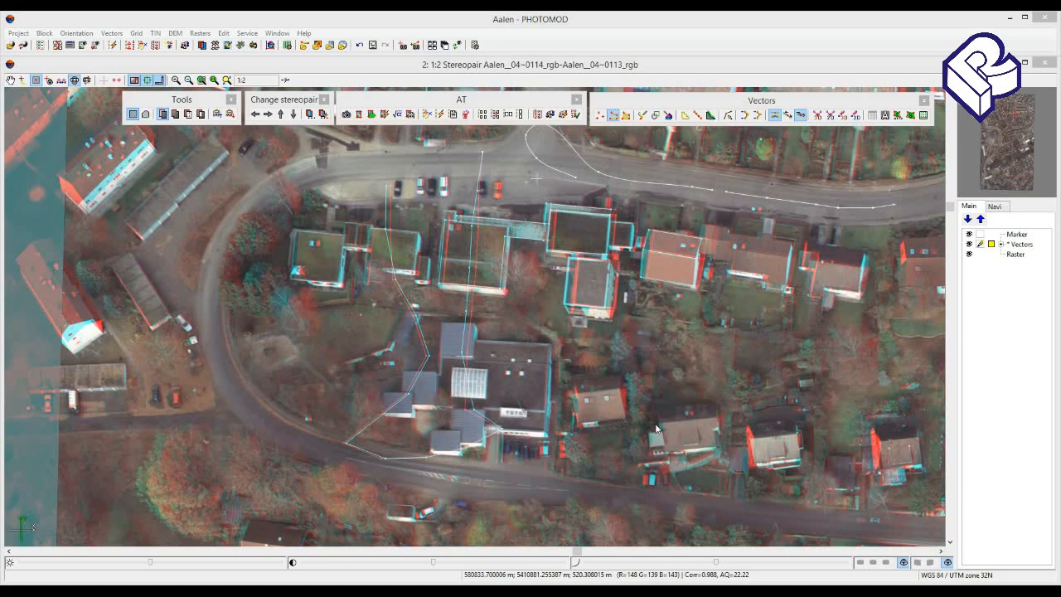
Delete the correlated streamline polyline that crosses the houses and the large flat-roofed building
{"action": "middle_click_drag", "start_coordinate": [561, 192], "coordinate": [498, 253]}
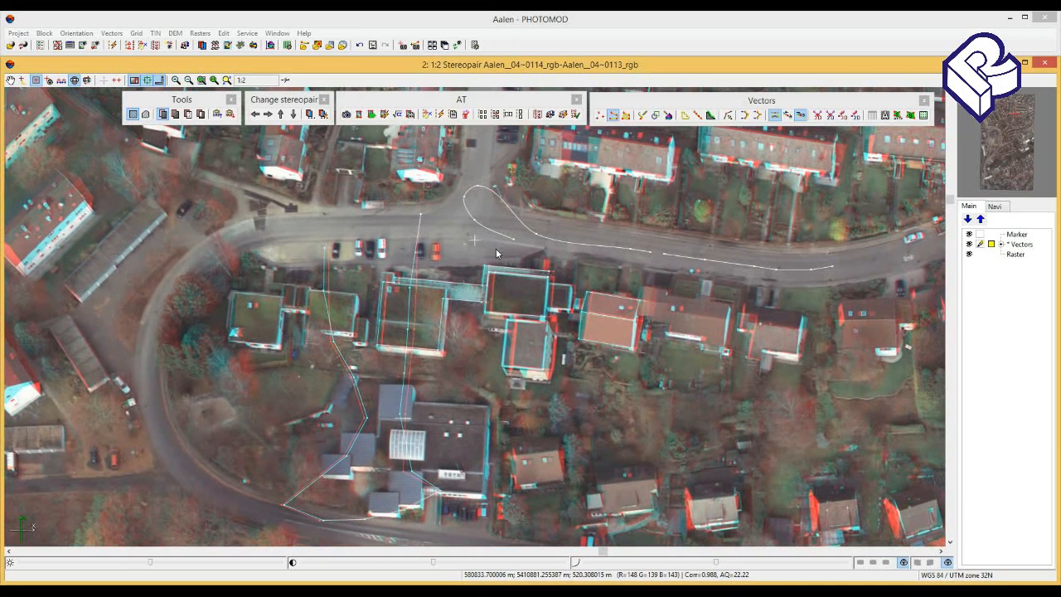
{"action": "left_click", "coordinate": [420, 272]}
{"action": "key", "text": "Delete"}
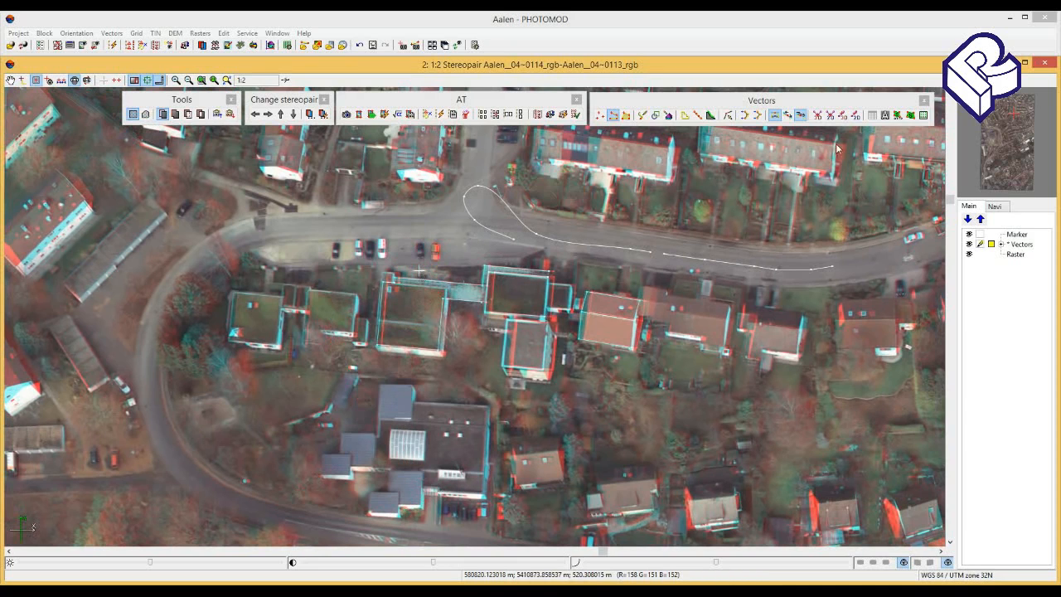
Examine the vectorized gable roof and the neighbouring houses south of the road at 5:4 scale
{"action": "left_click", "coordinate": [841, 106]}
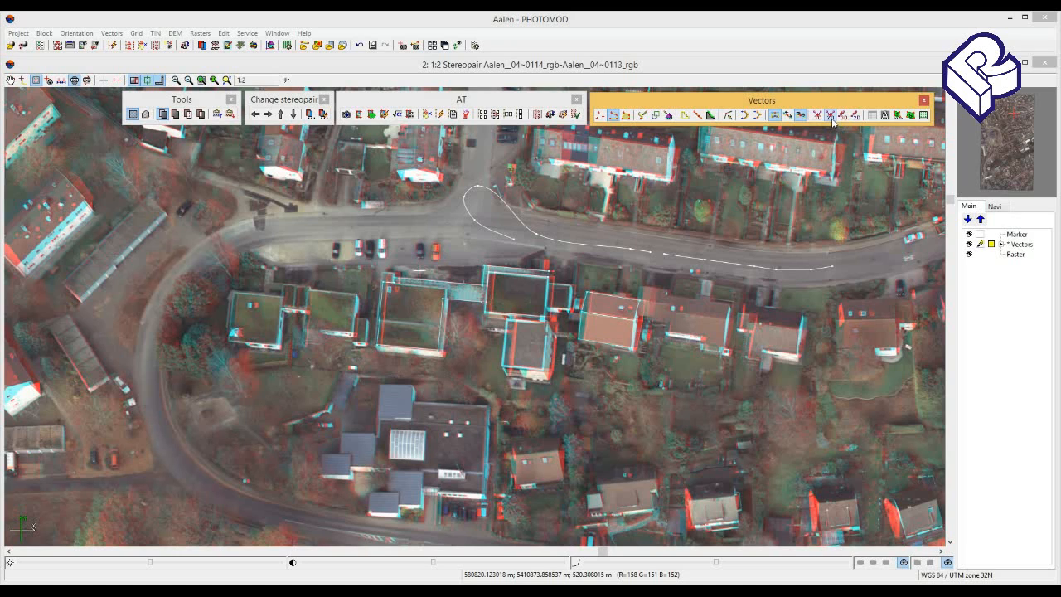
{"action": "left_click", "coordinate": [574, 267]}
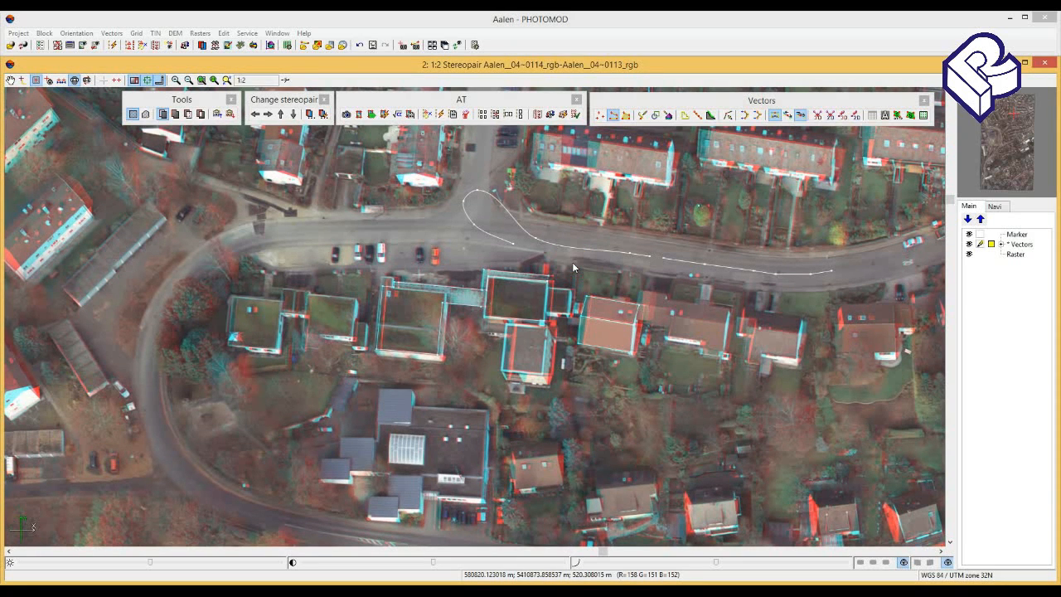
{"action": "middle_click_drag", "start_coordinate": [620, 326], "coordinate": [552, 328]}
{"action": "left_click", "coordinate": [551, 328]}
{"action": "scroll", "coordinate": [557, 307], "scroll_direction": "up", "scroll_amount": 1}
{"action": "scroll", "coordinate": [556, 308], "scroll_direction": "up", "scroll_amount": 2}
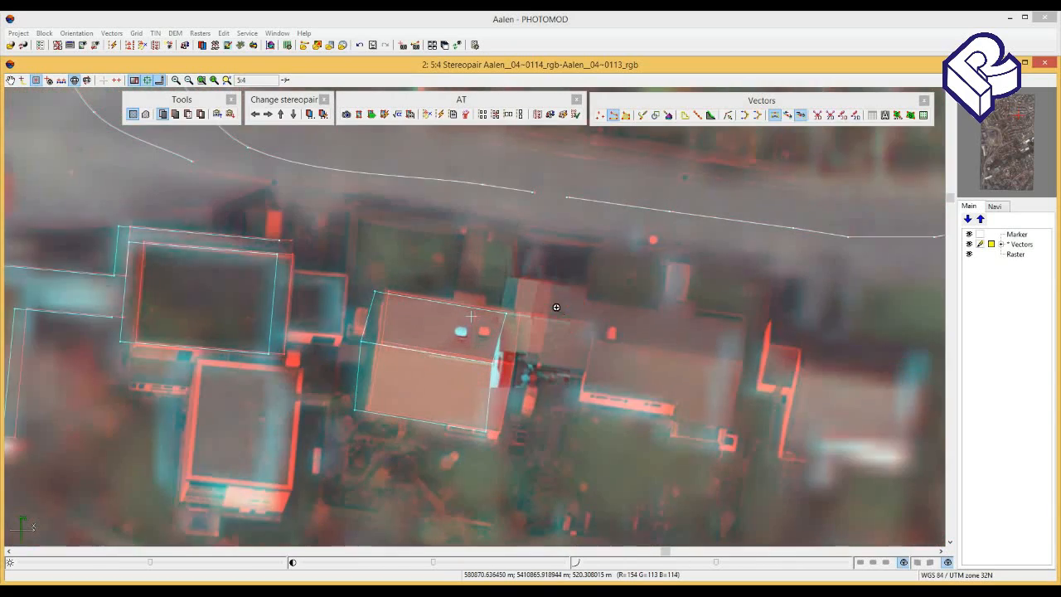
{"action": "middle_click_drag", "start_coordinate": [514, 269], "coordinate": [414, 308]}
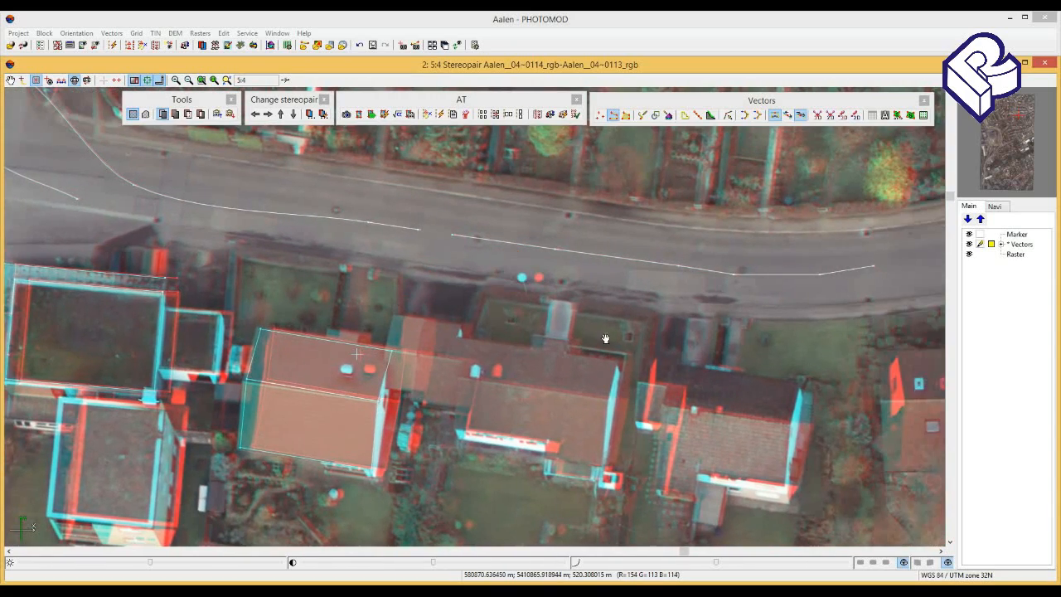
{"action": "middle_click_drag", "start_coordinate": [738, 350], "coordinate": [579, 282]}
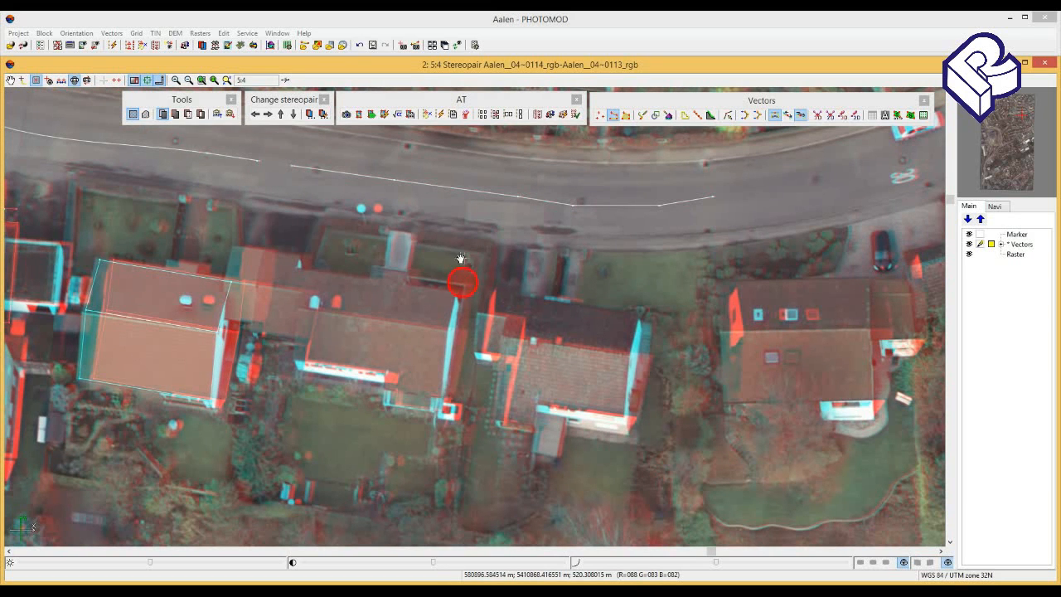
{"action": "middle_click_drag", "start_coordinate": [322, 271], "coordinate": [586, 306]}
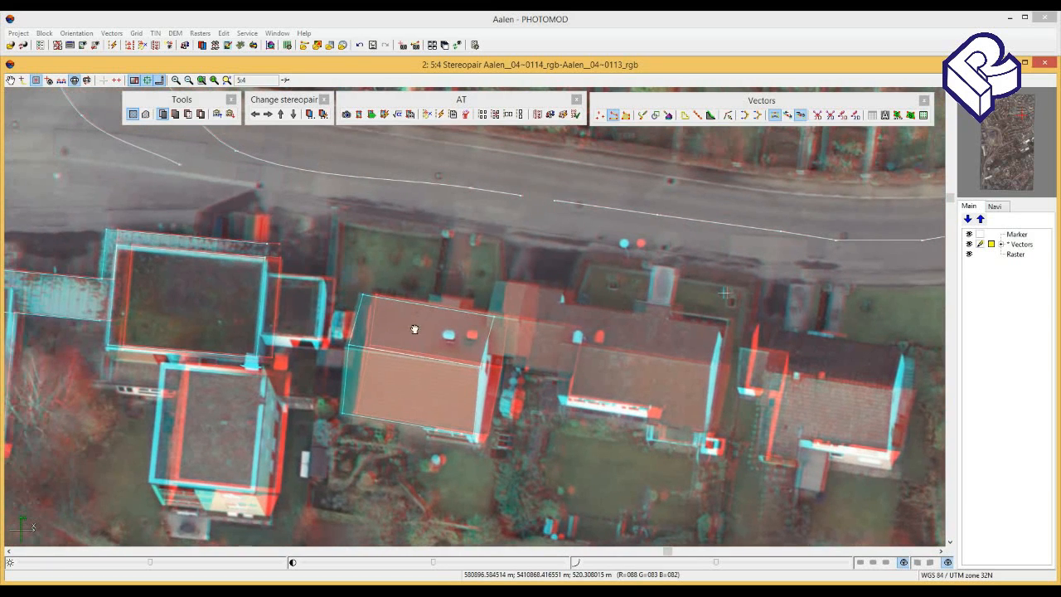
{"action": "middle_click_drag", "start_coordinate": [414, 329], "coordinate": [480, 307]}
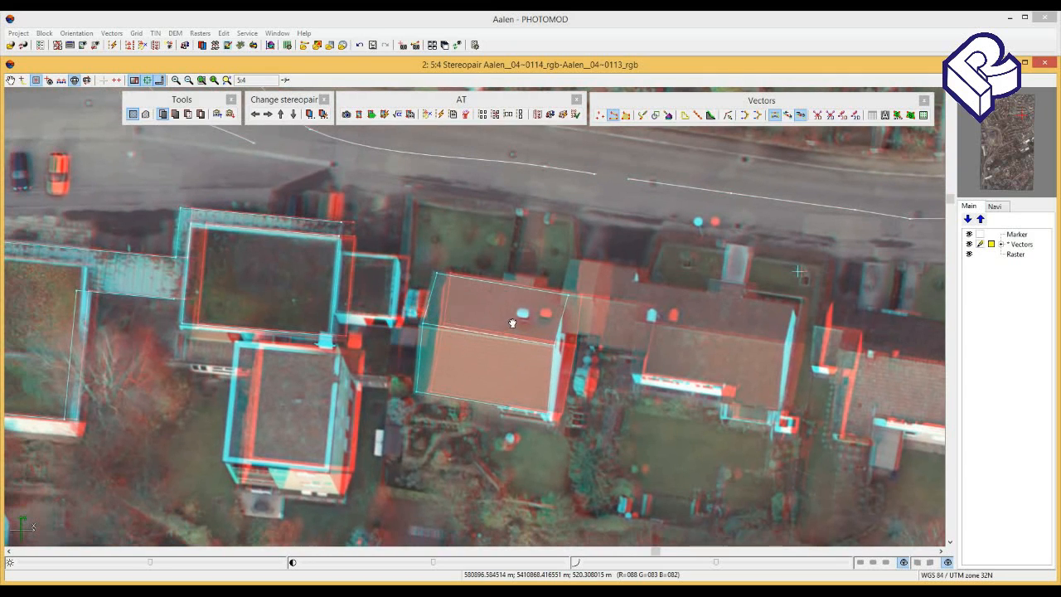
{"action": "middle_click_drag", "start_coordinate": [513, 326], "coordinate": [524, 316]}
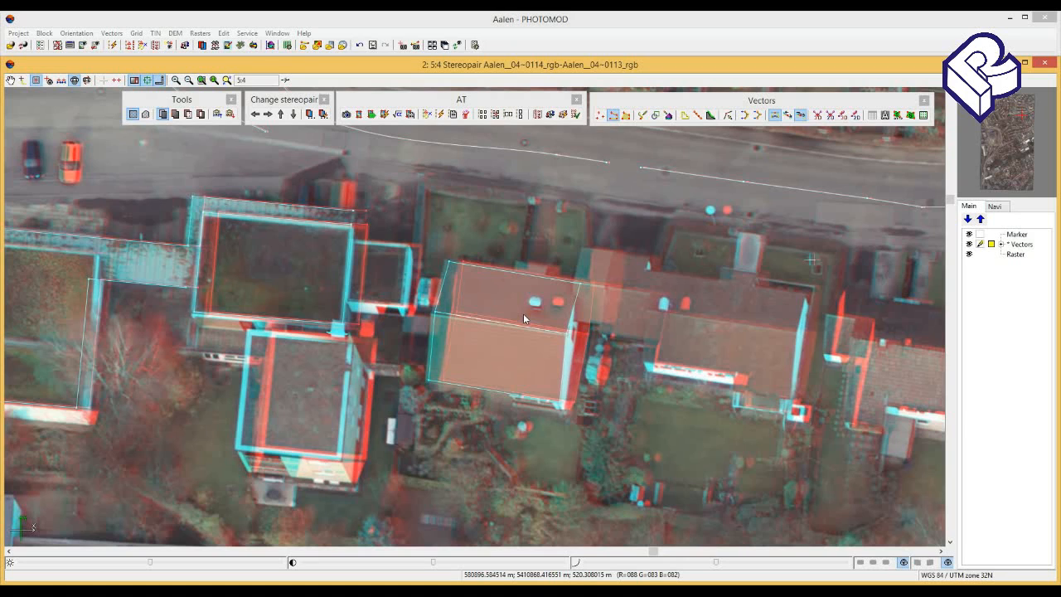
Try 2D snapping to points at the vectorized gable roof's northwest corner, switch it off and place the marker on the lawn north of it
{"action": "left_click", "coordinate": [812, 101]}
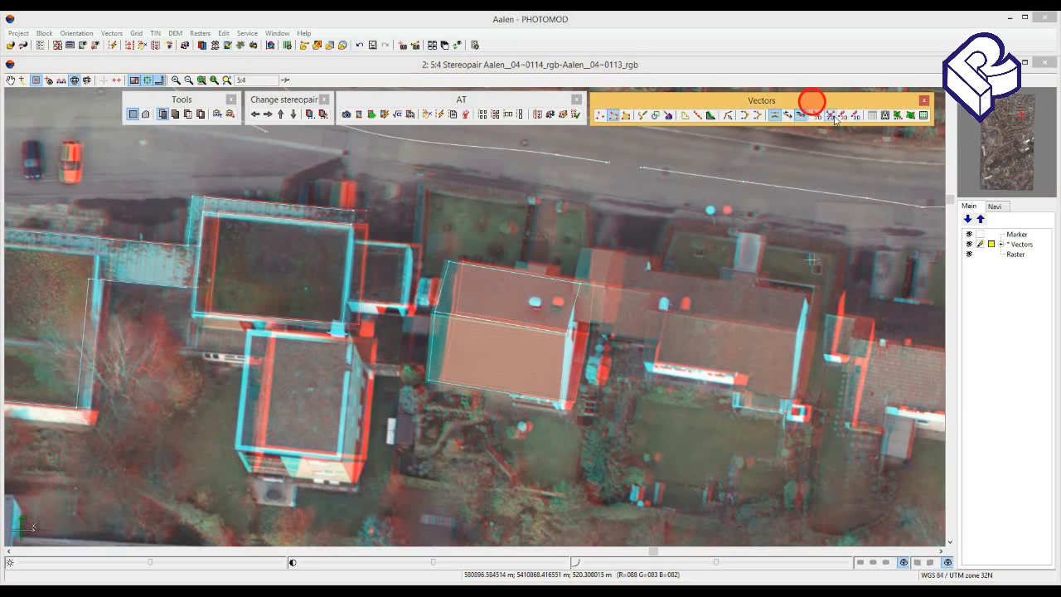
{"action": "left_click", "coordinate": [832, 115]}
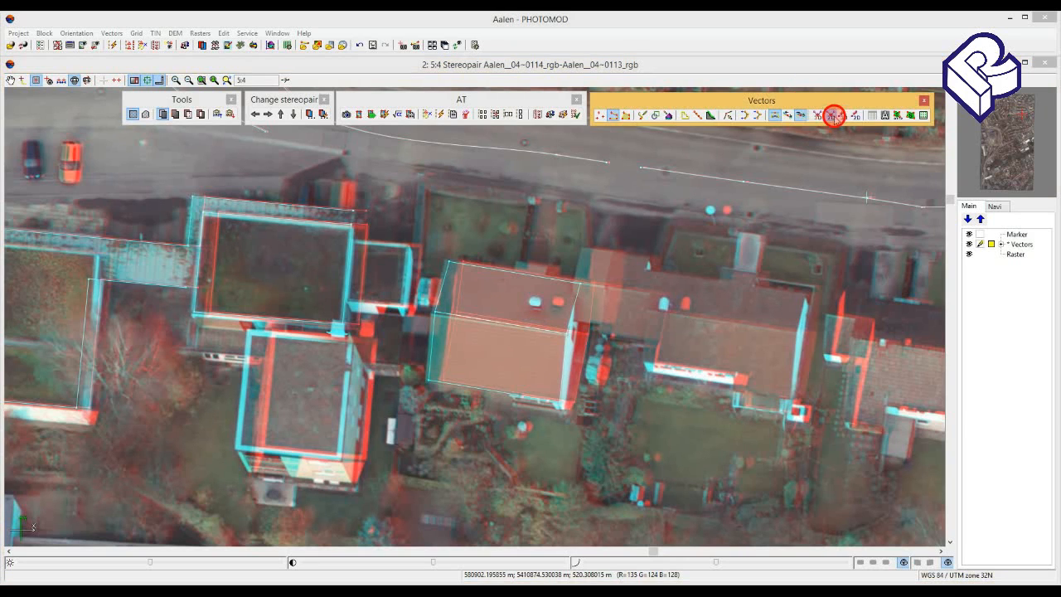
{"action": "left_click", "coordinate": [520, 245]}
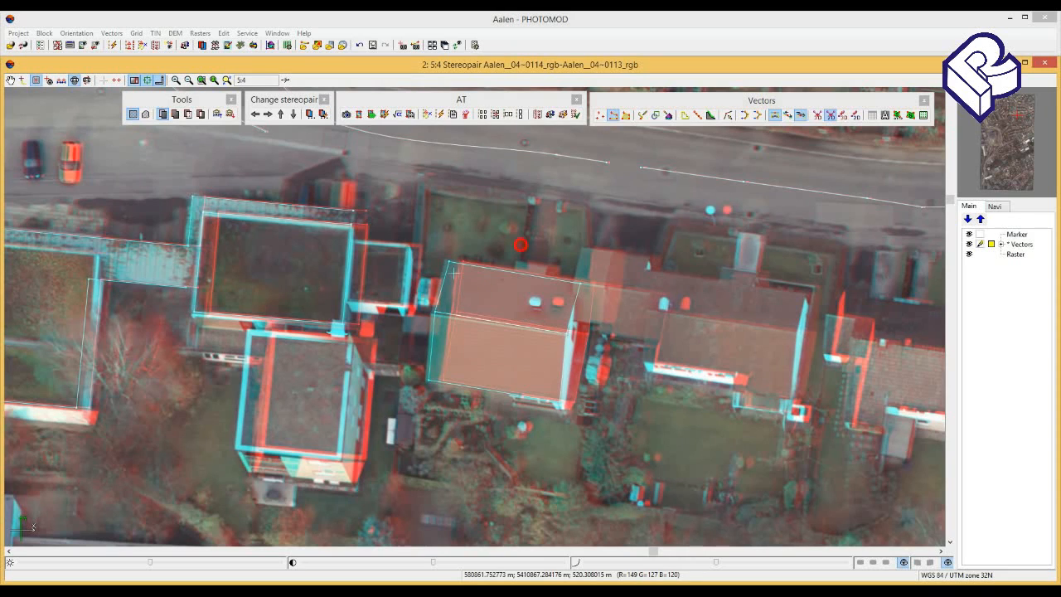
{"action": "left_click", "coordinate": [830, 115]}
{"action": "left_click", "coordinate": [475, 232]}
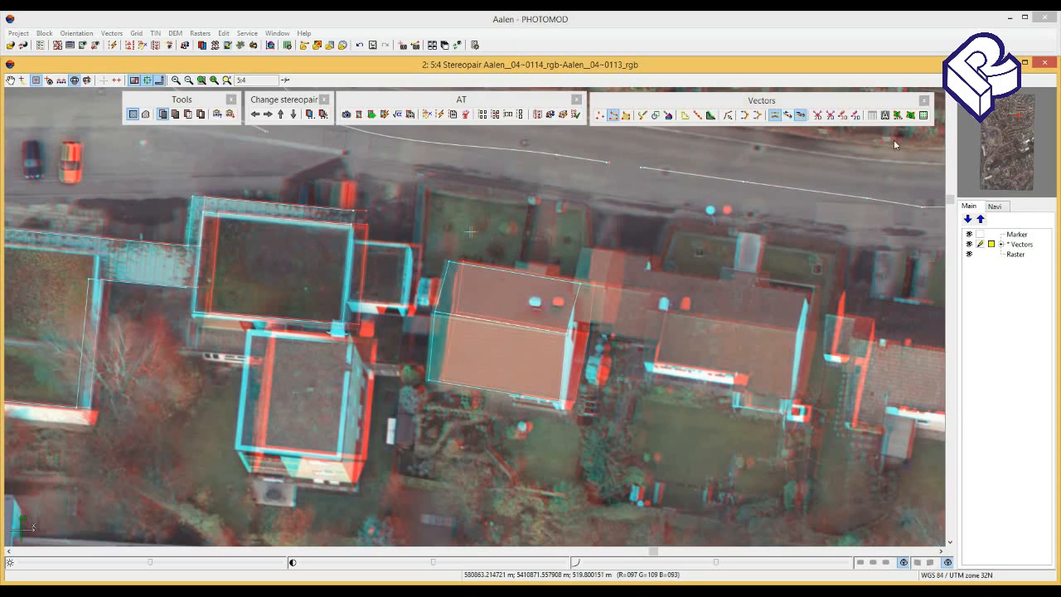
Start an orthogonal polyline with 2D point snapping at the gable roof's northwest corner and extend it eastward across the roof to its east end
{"action": "left_click", "coordinate": [830, 115]}
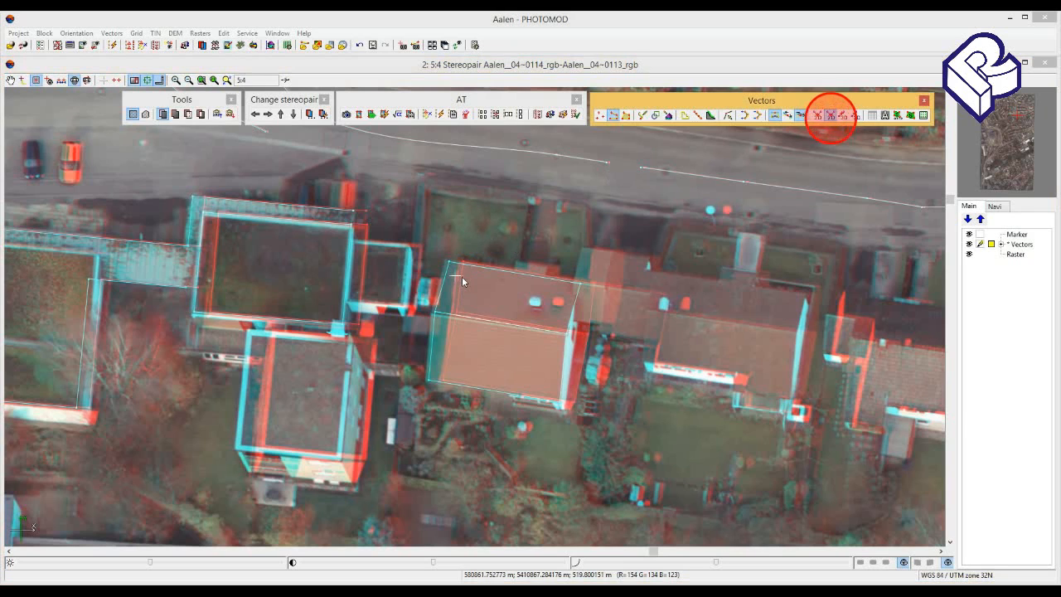
{"action": "left_click", "coordinate": [462, 276]}
{"action": "left_click", "coordinate": [462, 276]}
{"action": "left_click", "coordinate": [492, 282]}
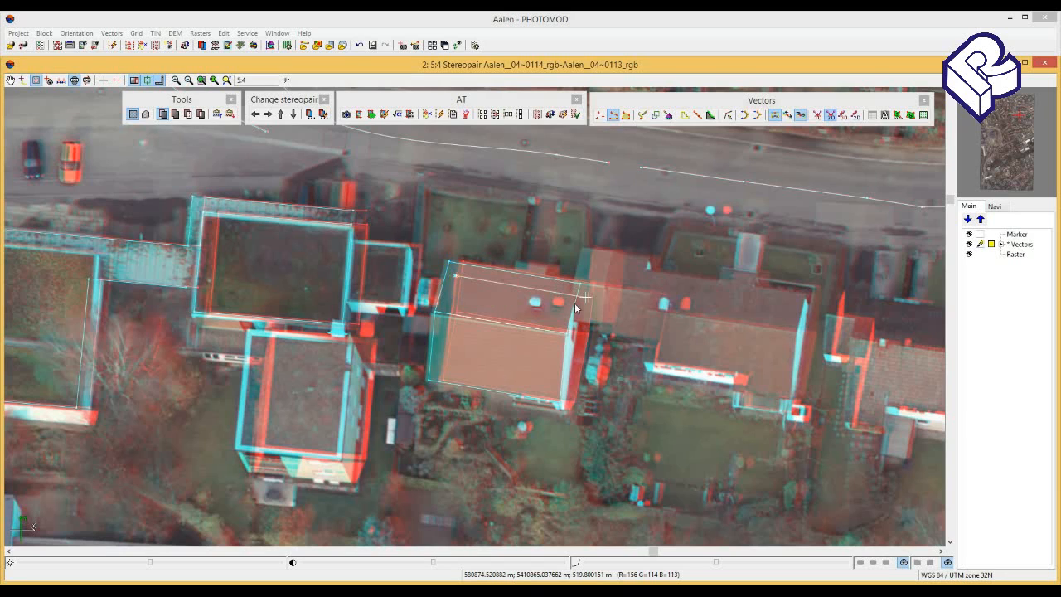
{"action": "left_click", "coordinate": [591, 302]}
{"action": "left_click", "coordinate": [584, 306]}
{"action": "right_click", "coordinate": [608, 282]}
Continue the polyline without snapping over the adjoining building, across the road, along its northern edge and back south, closing the outline near its start
{"action": "left_click", "coordinate": [832, 116]}
{"action": "left_click", "coordinate": [599, 249]}
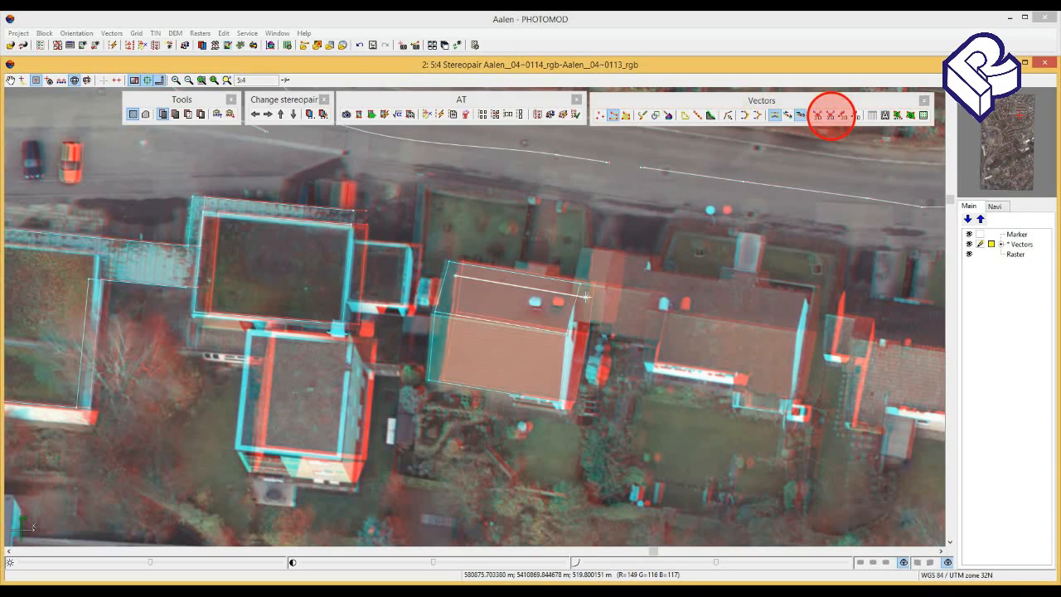
{"action": "left_click", "coordinate": [597, 248]}
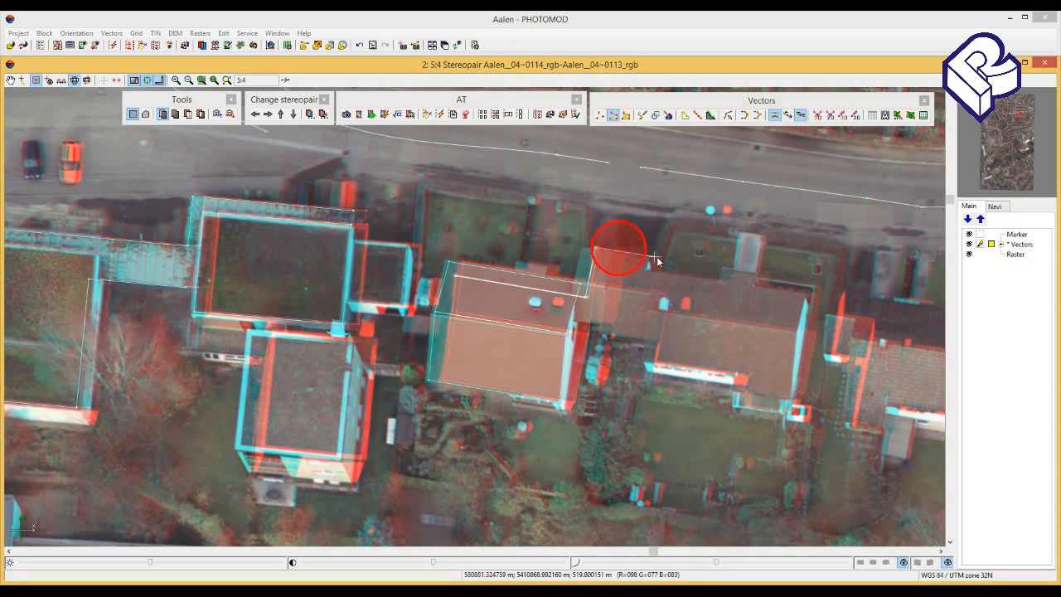
{"action": "left_click", "coordinate": [656, 257]}
{"action": "left_click_drag", "start_coordinate": [660, 215], "coordinate": [663, 301], "text": "alt"}
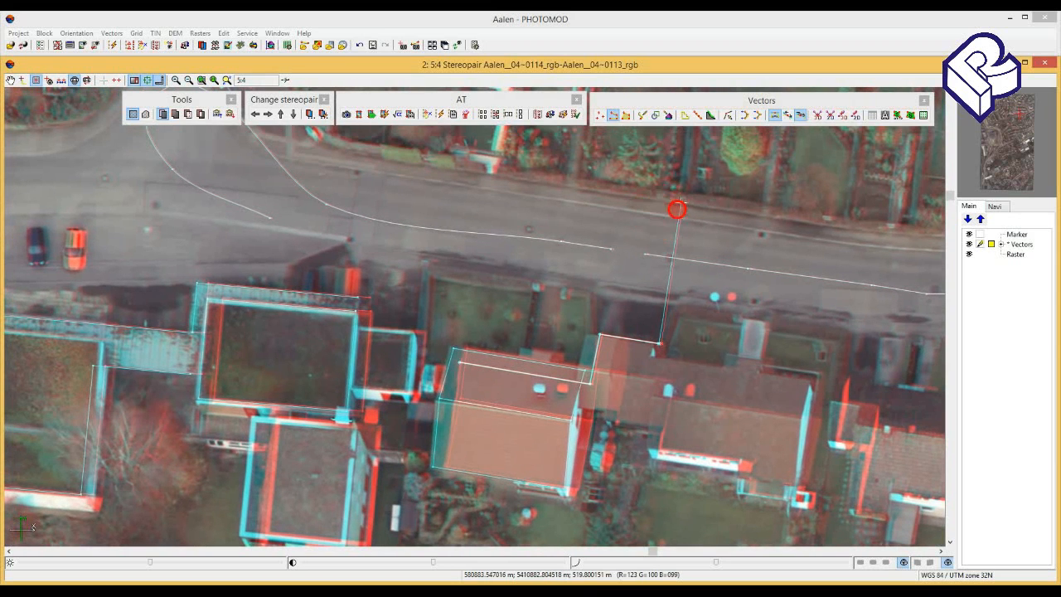
{"action": "left_click", "coordinate": [682, 205]}
{"action": "left_click", "coordinate": [435, 169]}
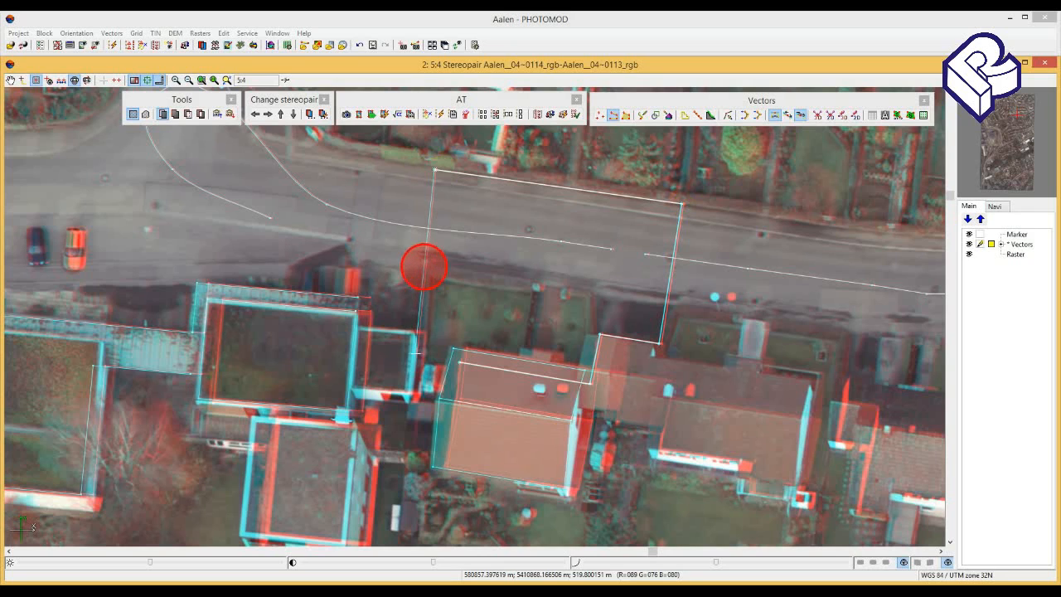
{"action": "left_click", "coordinate": [417, 355]}
{"action": "right_click", "coordinate": [444, 361]}
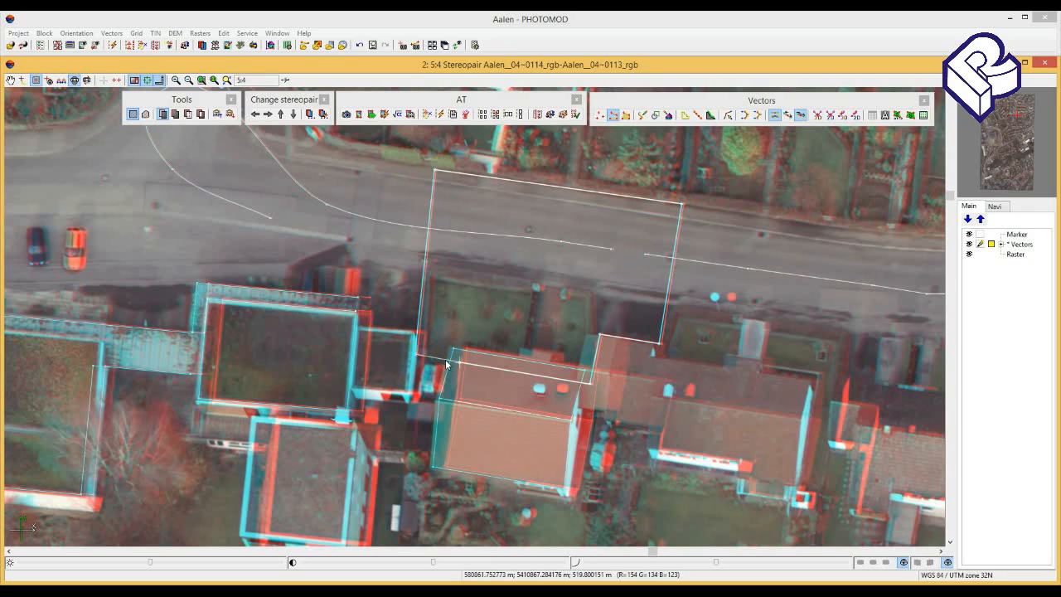
Deselect the closed outline and place the marker at the gable roof's northwest corner at about 523.2 m
{"action": "left_click", "coordinate": [444, 362]}
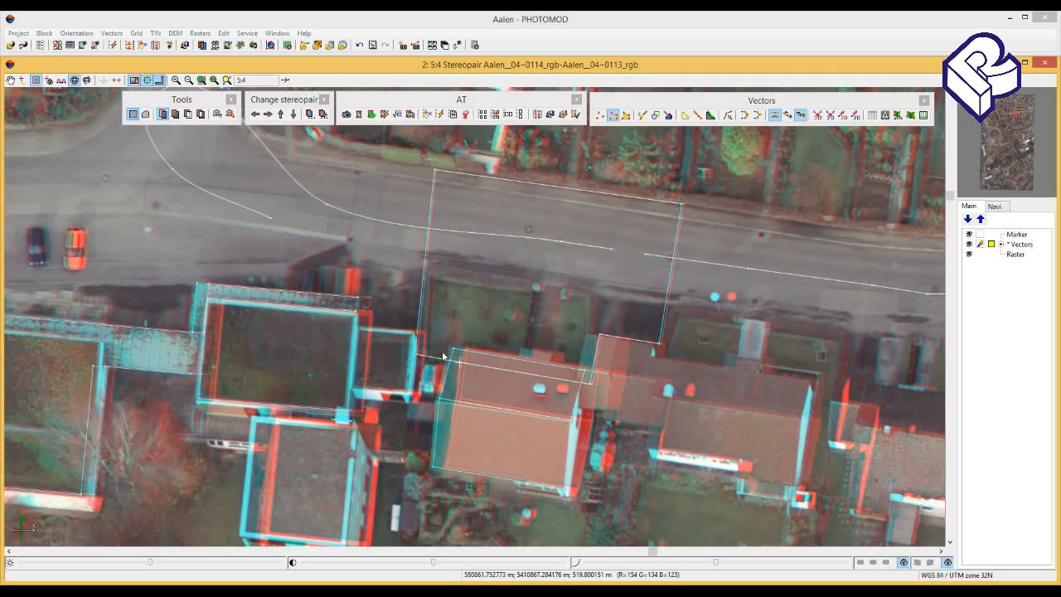
{"action": "right_click", "coordinate": [453, 366]}
{"action": "left_click", "coordinate": [465, 355]}
{"action": "middle_click_drag", "start_coordinate": [550, 309], "coordinate": [458, 269]}
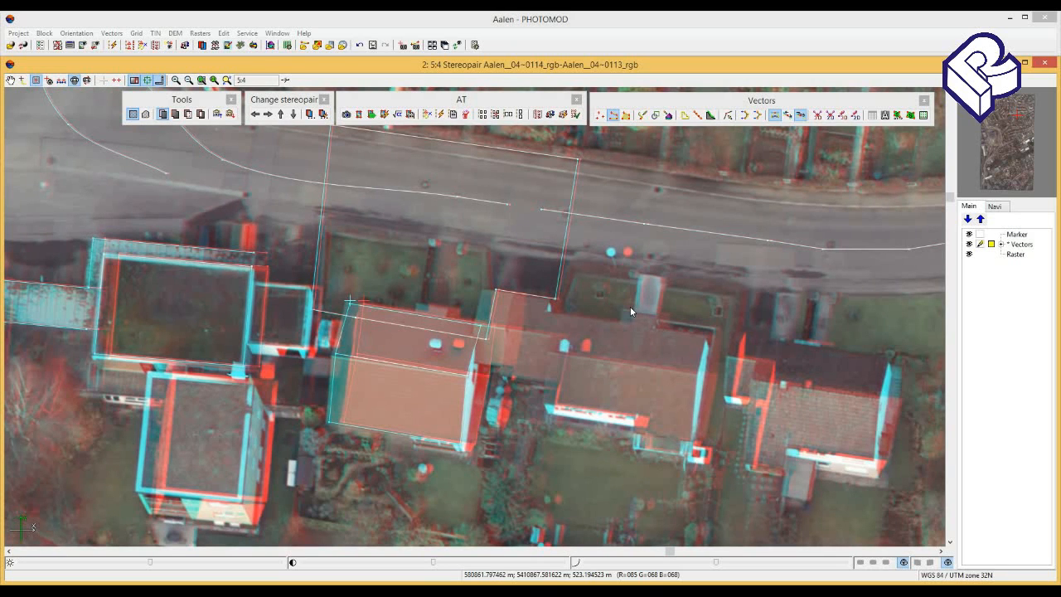
Enable 3D snapping to points and draw the first polyline segment along the closed outline's east side, from its lower corner to its road-edge corner
{"action": "left_click", "coordinate": [820, 104]}
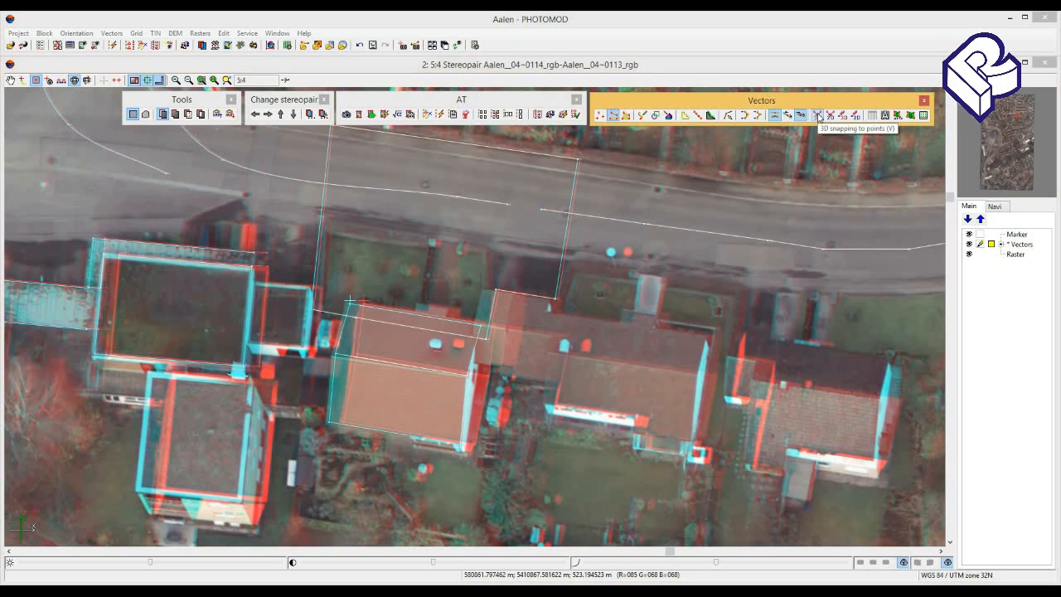
{"action": "left_click", "coordinate": [819, 116]}
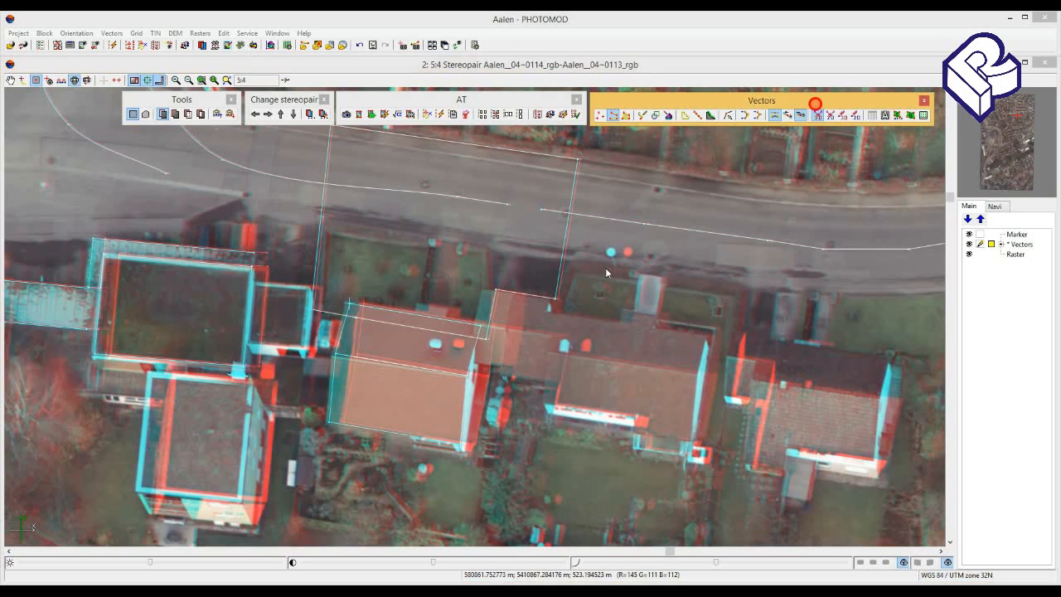
{"action": "left_click", "coordinate": [560, 302]}
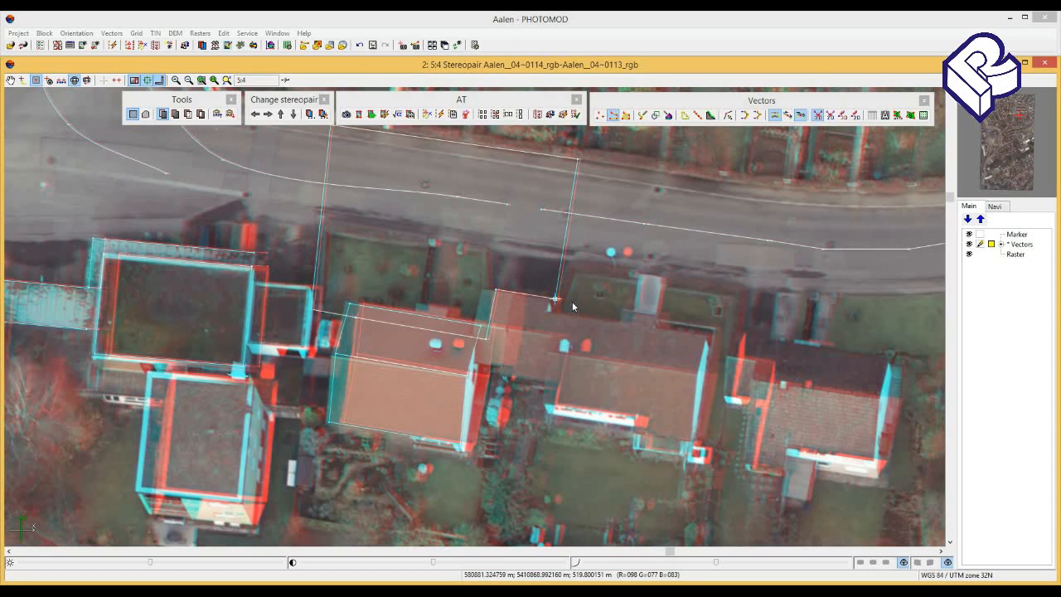
{"action": "left_click", "coordinate": [572, 304]}
{"action": "left_click", "coordinate": [572, 313]}
{"action": "right_click", "coordinate": [604, 224]}
{"action": "left_click", "coordinate": [598, 173]}
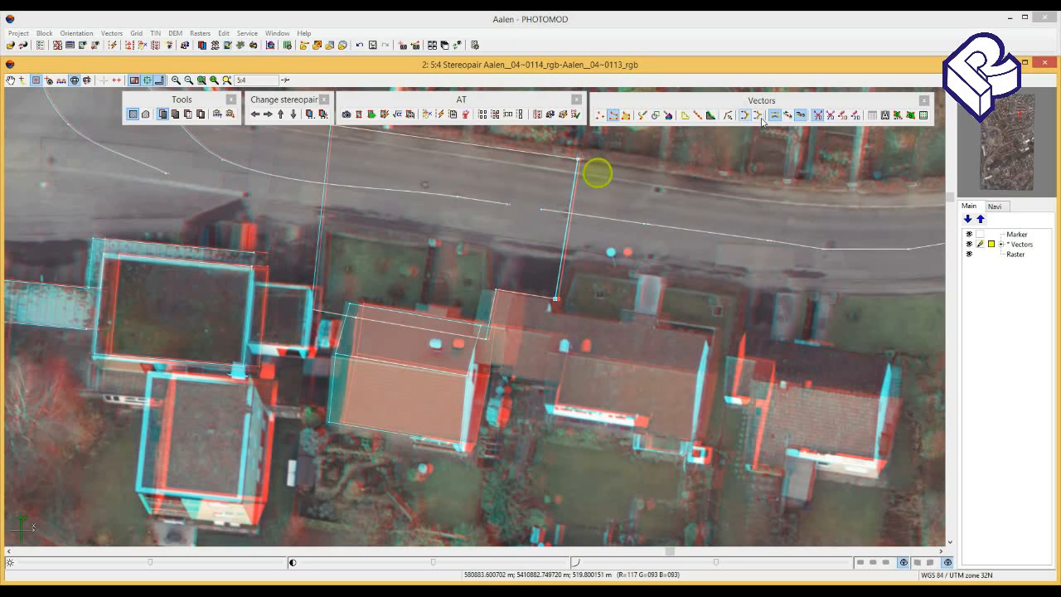
Switch off point snapping and extend the orthogonal polyline east, south across the road and around the gardens north of the middle house, then finish it
{"action": "left_click", "coordinate": [819, 118]}
{"action": "left_click", "coordinate": [597, 177]}
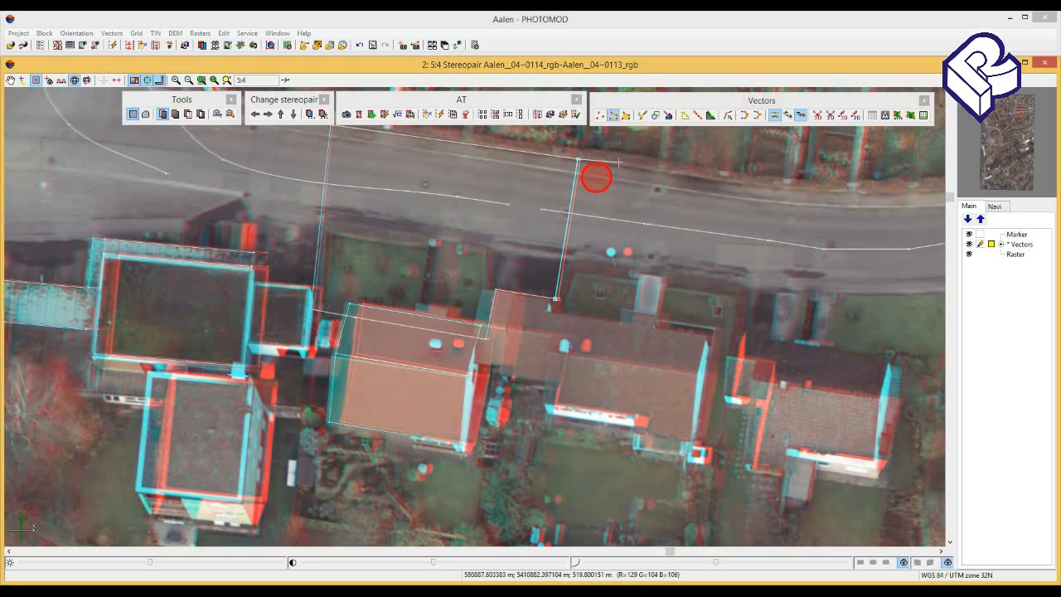
{"action": "left_click", "coordinate": [618, 164]}
{"action": "left_click", "coordinate": [599, 264]}
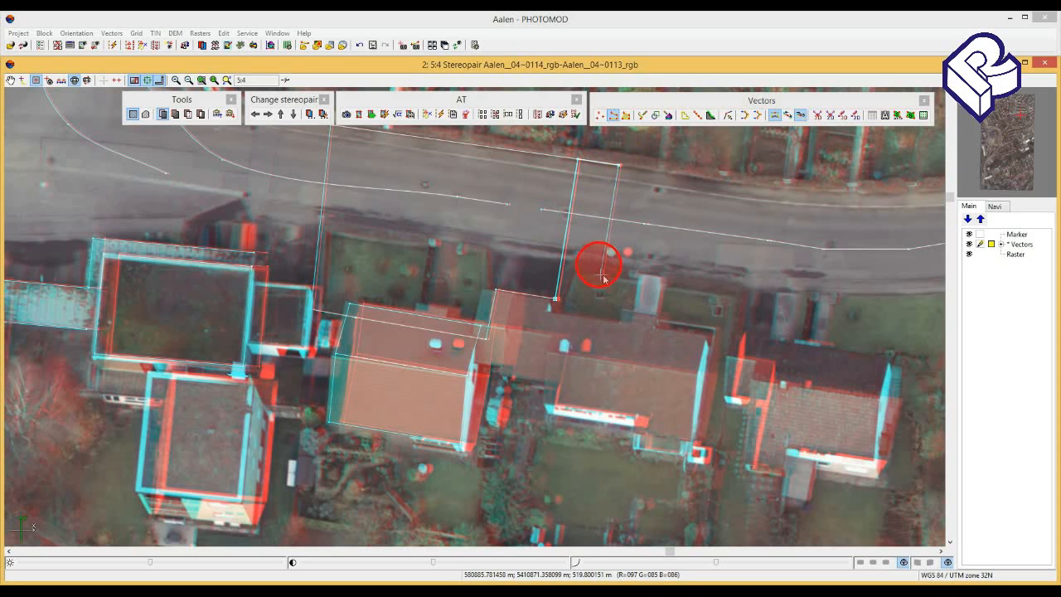
{"action": "left_click", "coordinate": [689, 287]}
{"action": "left_click", "coordinate": [734, 297]}
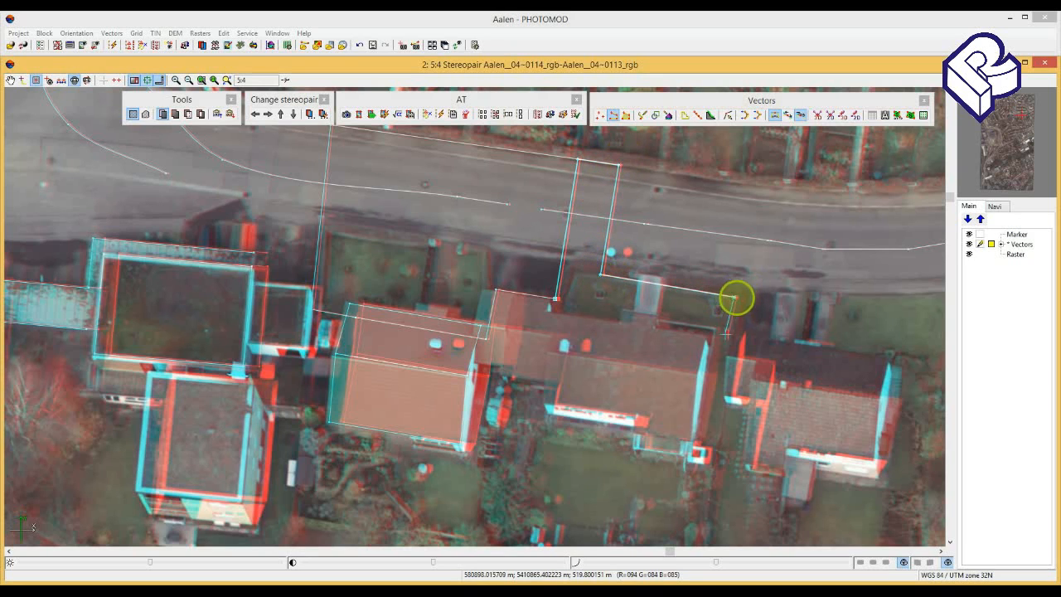
{"action": "left_click", "coordinate": [727, 335]}
{"action": "right_click", "coordinate": [592, 312]}
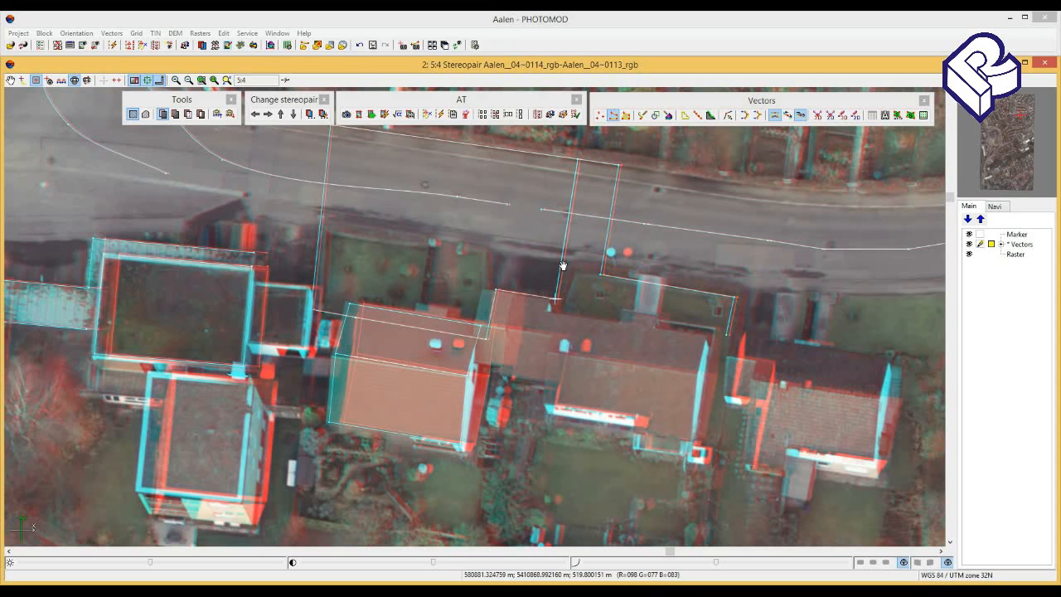
Draw a closed orthogonal outline around the garden with the bright green tree north of the road, starting at the existing outlines' shared corner
{"action": "mouse_move", "coordinate": [564, 266]}
{"action": "right_mouse_down"}
{"action": "mouse_move", "coordinate": [739, 344]}
{"action": "mouse_move", "coordinate": [673, 452]}
{"action": "right_mouse_up"}
{"action": "right_click_drag", "start_coordinate": [689, 382], "coordinate": [608, 398]}
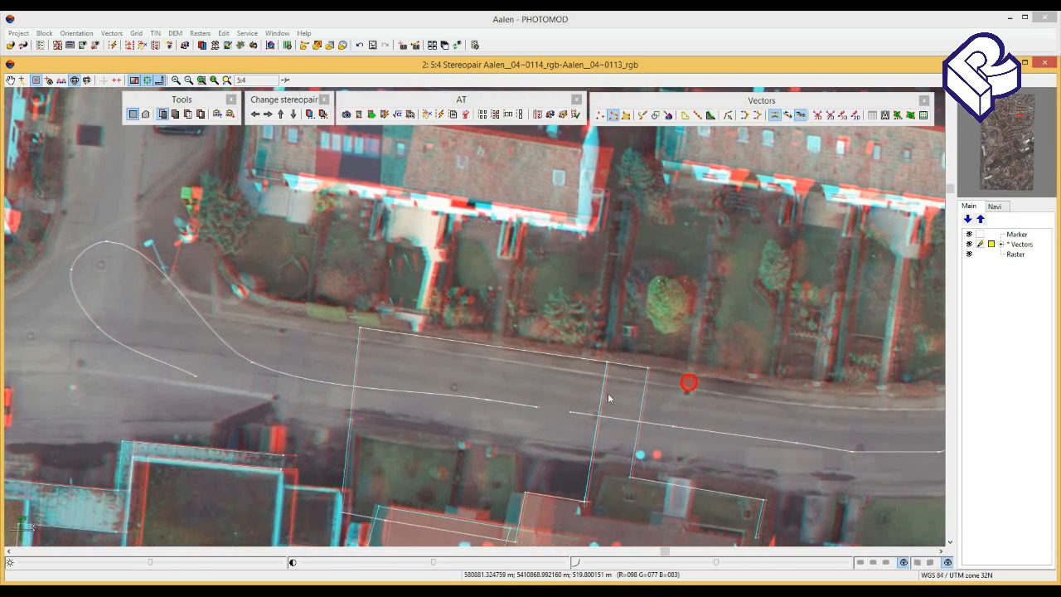
{"action": "left_click", "coordinate": [610, 369]}
{"action": "left_click", "coordinate": [608, 363]}
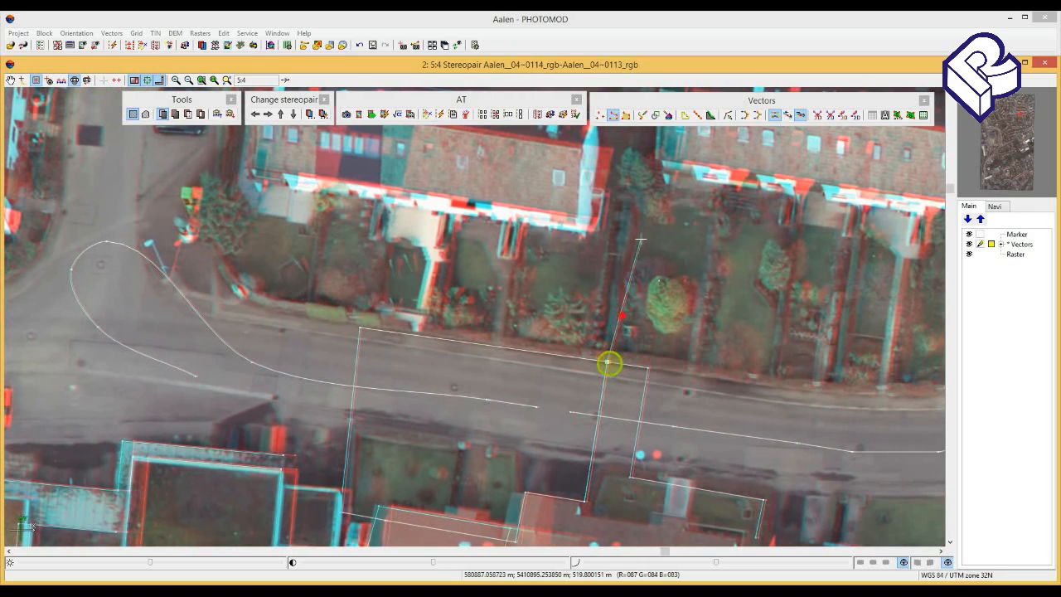
{"action": "left_click", "coordinate": [640, 179]}
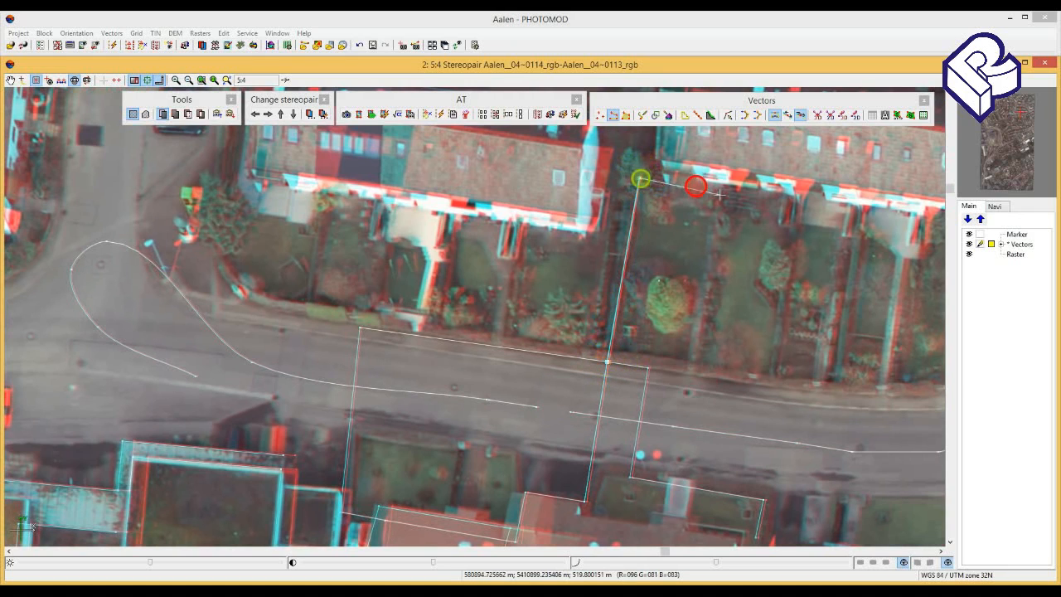
{"action": "left_click", "coordinate": [719, 188]}
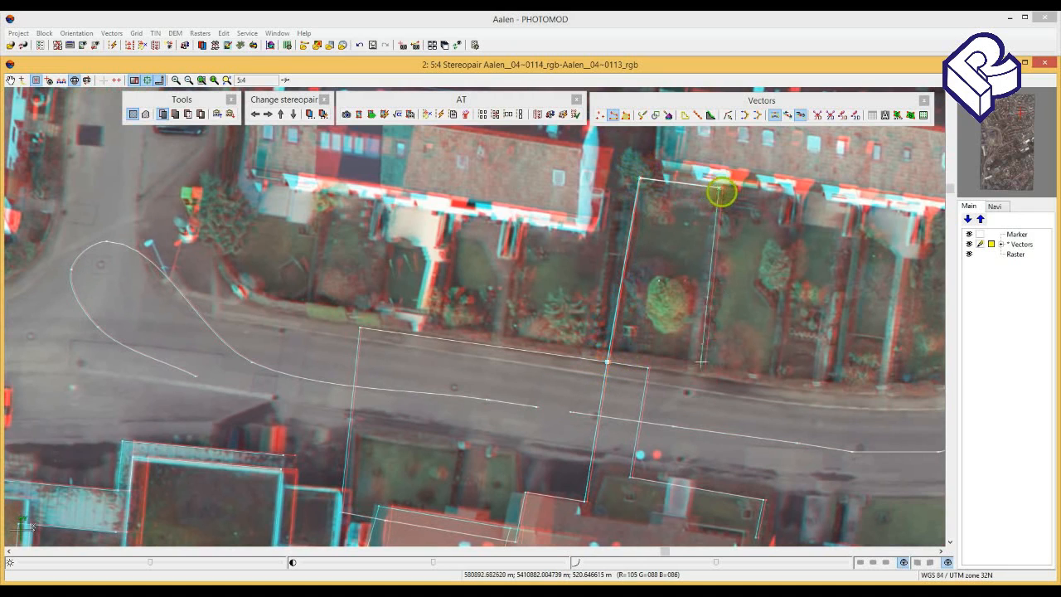
{"action": "left_click", "coordinate": [696, 379]}
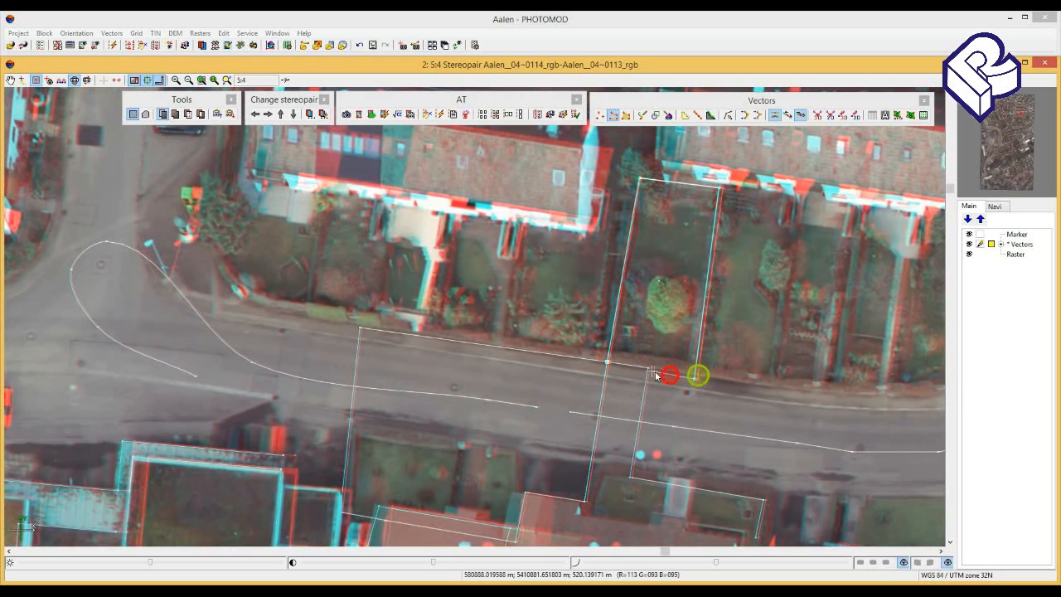
{"action": "left_click", "coordinate": [660, 377]}
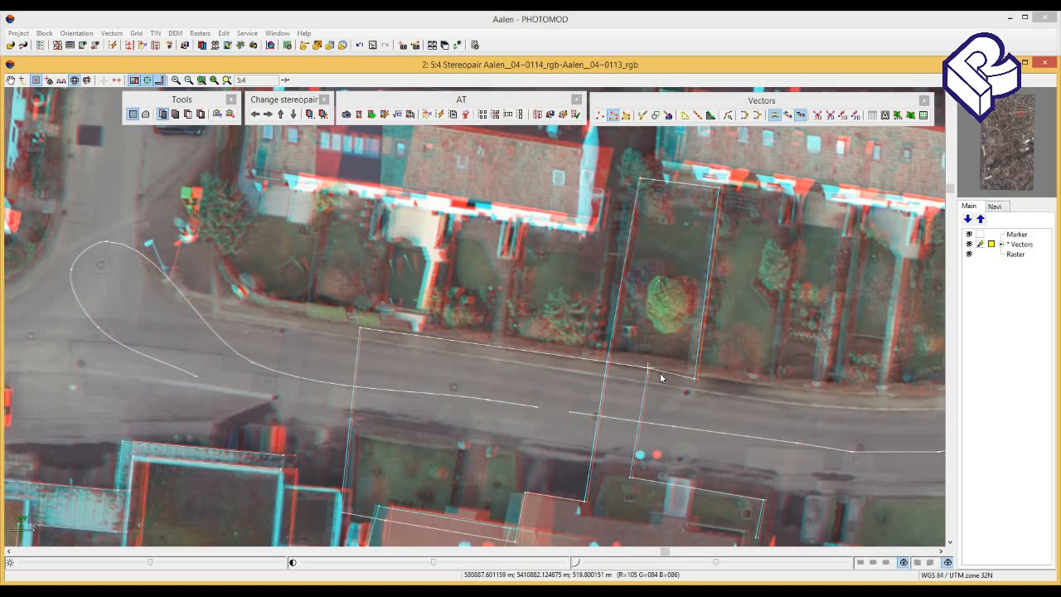
Place the marker on the southern slope of the vectorized gable roof and open the object attributes
{"action": "left_click", "coordinate": [692, 508]}
{"action": "left_click_drag", "start_coordinate": [584, 441], "coordinate": [568, 269]}
{"action": "left_click_drag", "start_coordinate": [568, 323], "coordinate": [577, 282]}
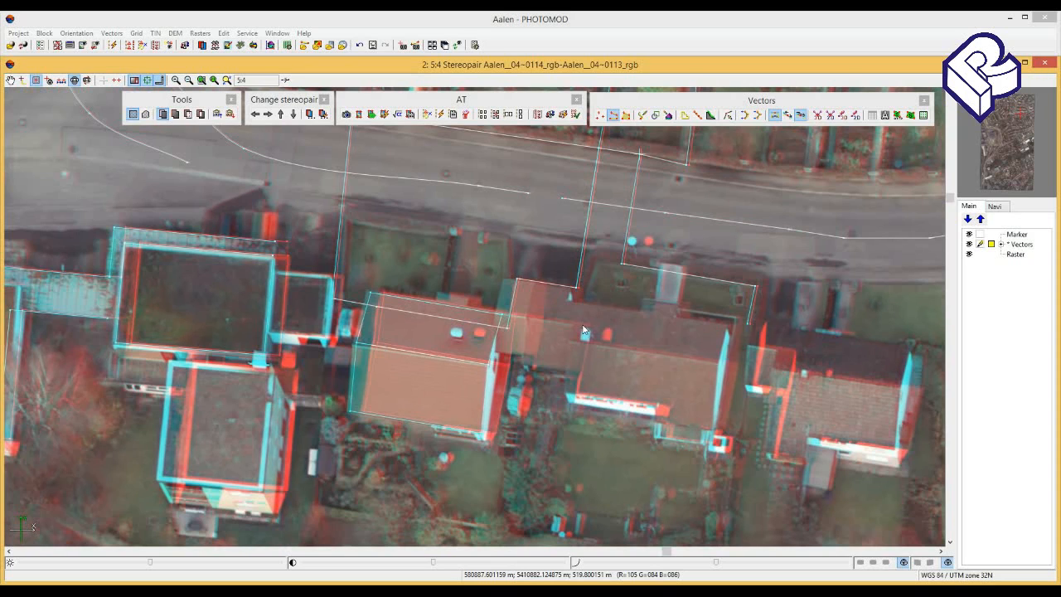
{"action": "left_click", "coordinate": [460, 383]}
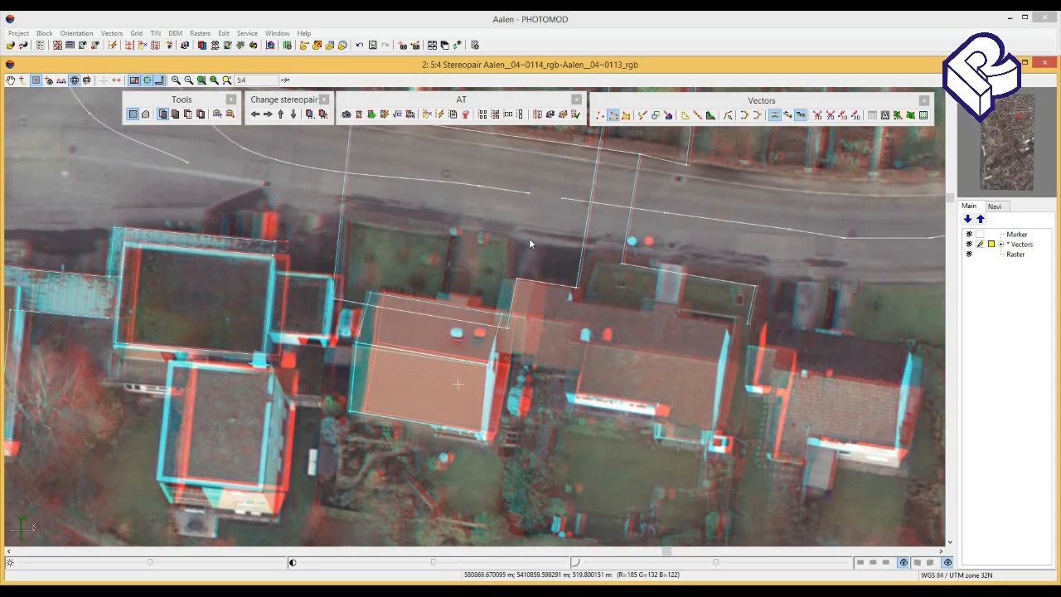
{"action": "left_click", "coordinate": [860, 100]}
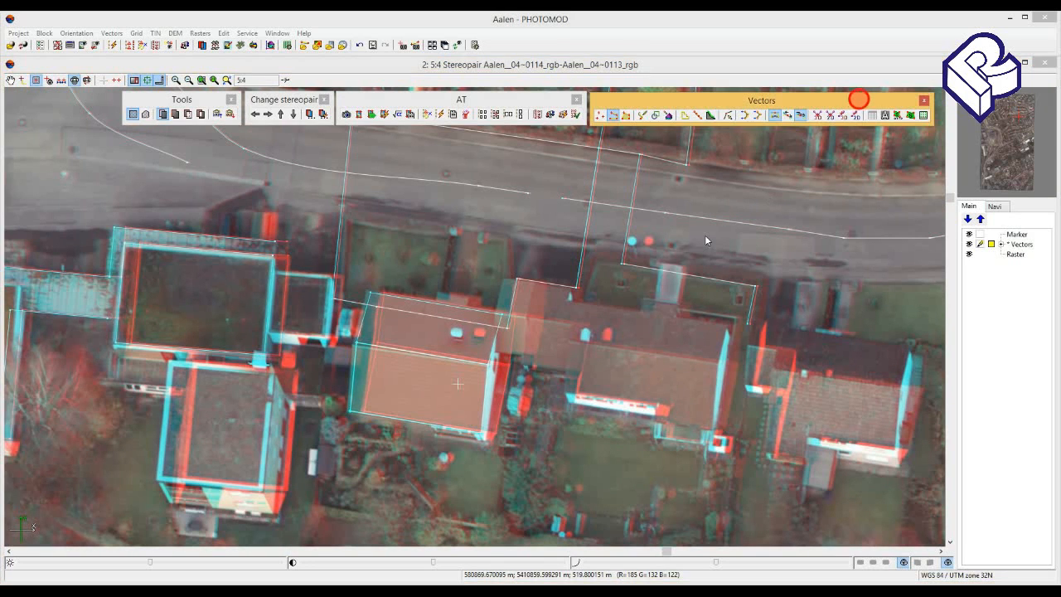
{"action": "left_click", "coordinate": [897, 117]}
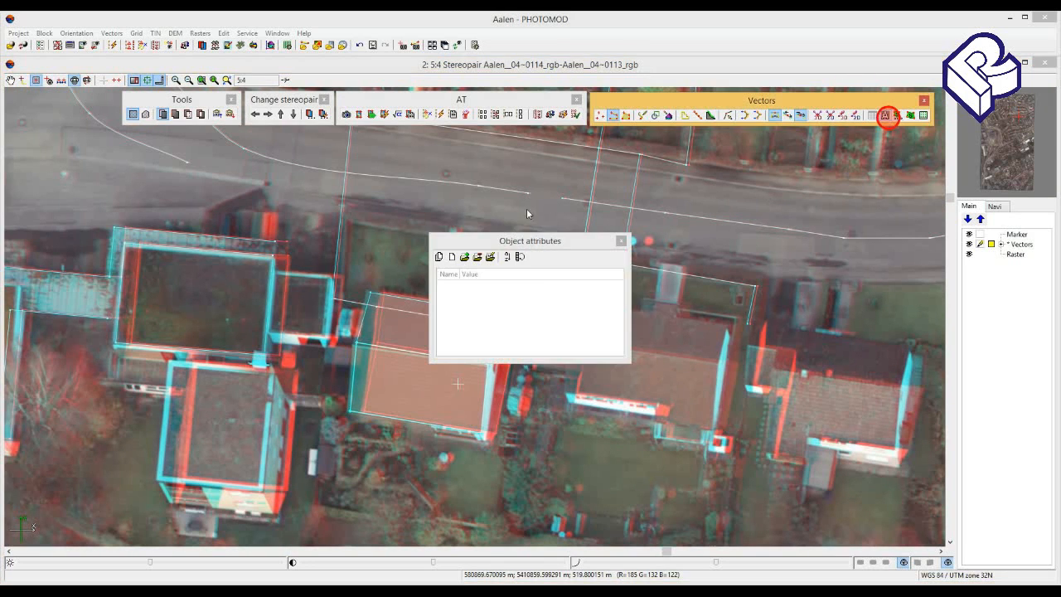
Add a float attribute named Height with the value 25 to the selected roof object, then close its object attributes
{"action": "left_click", "coordinate": [504, 240]}
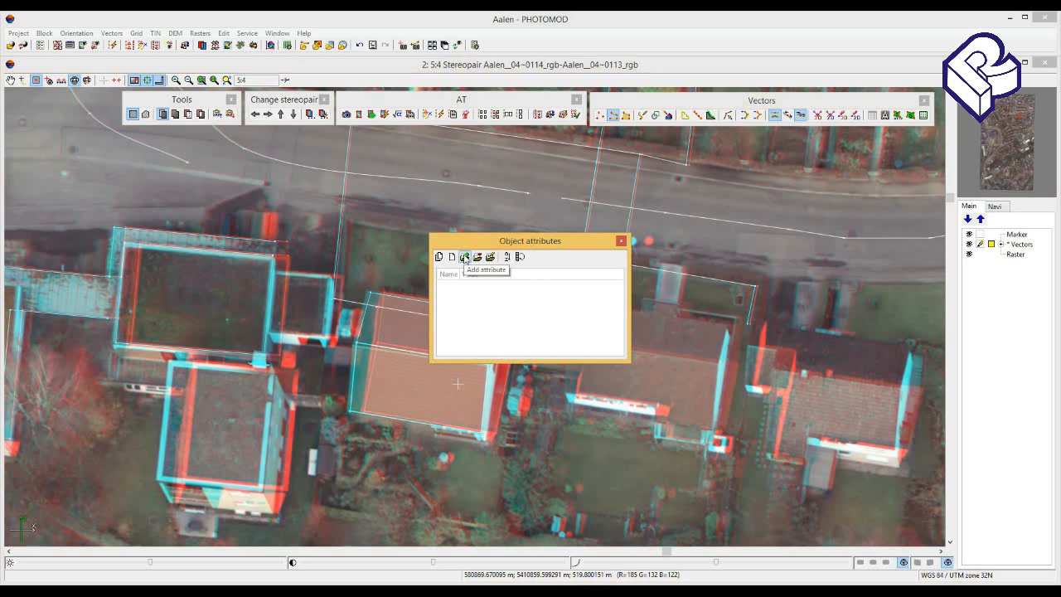
{"action": "left_click", "coordinate": [465, 257]}
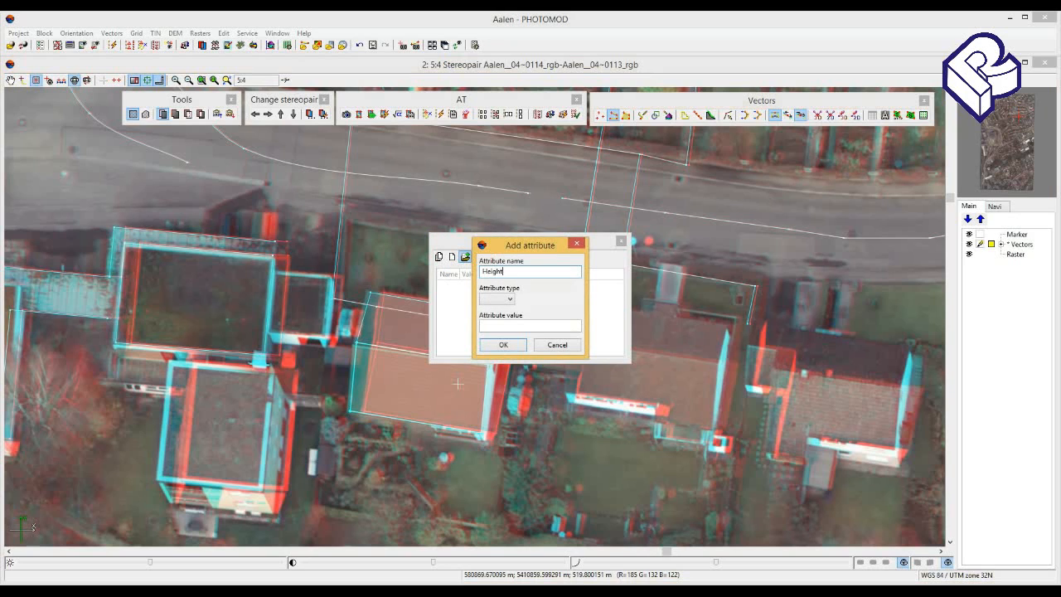
{"action": "left_click", "coordinate": [498, 298]}
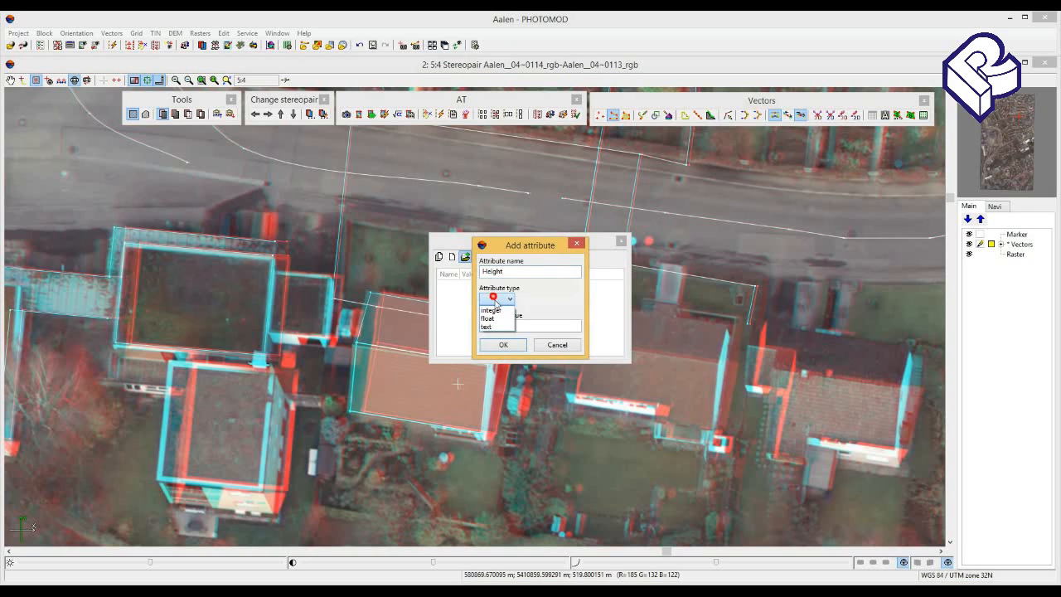
{"action": "left_click", "coordinate": [498, 319]}
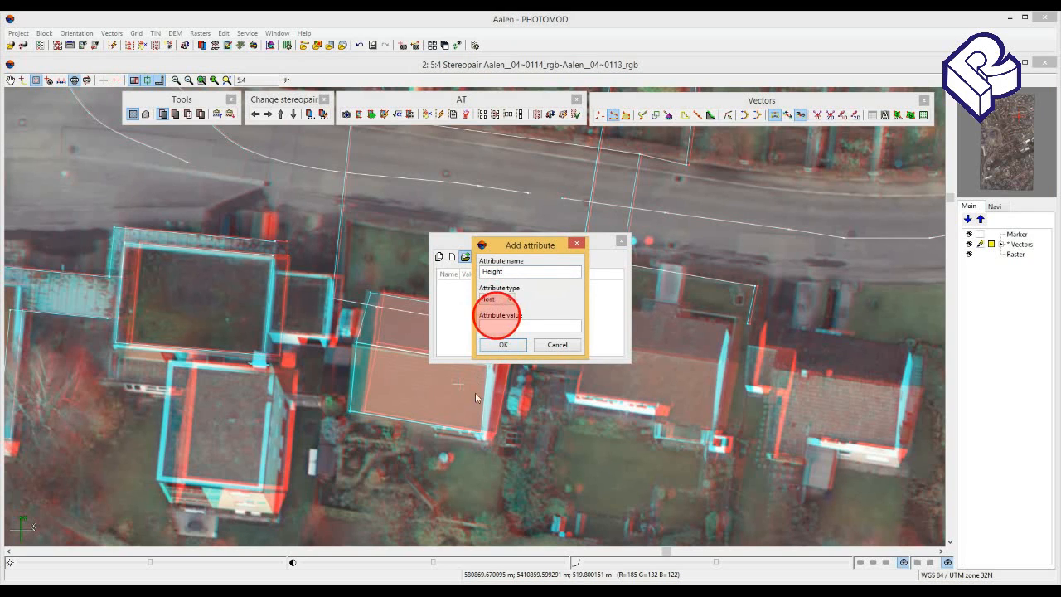
{"action": "left_click", "coordinate": [500, 326]}
{"action": "left_click_drag", "start_coordinate": [513, 254], "coordinate": [555, 251]}
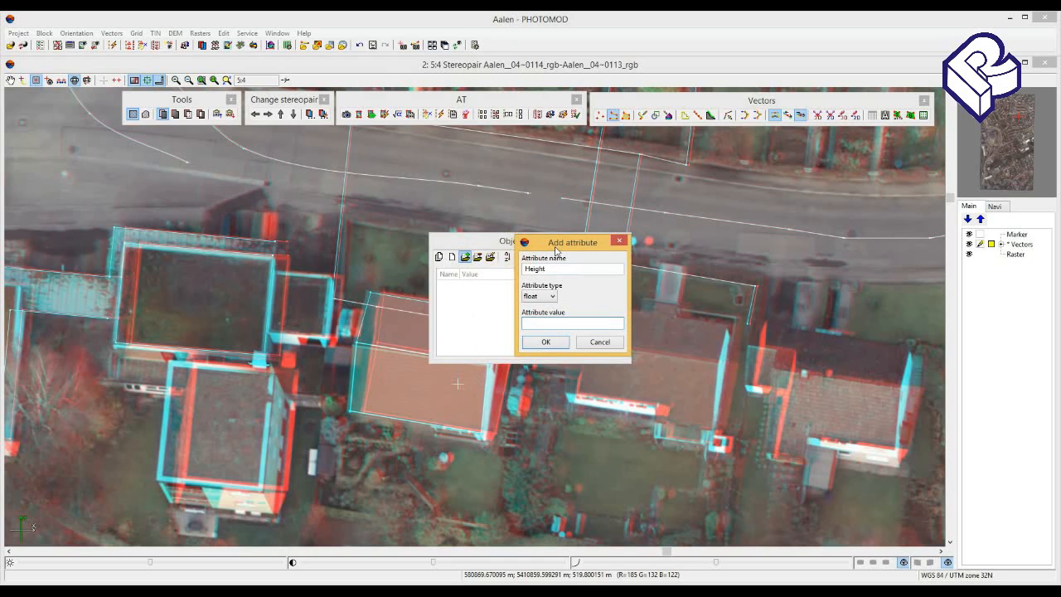
{"action": "type", "text": "25"}
{"action": "left_click", "coordinate": [549, 342]}
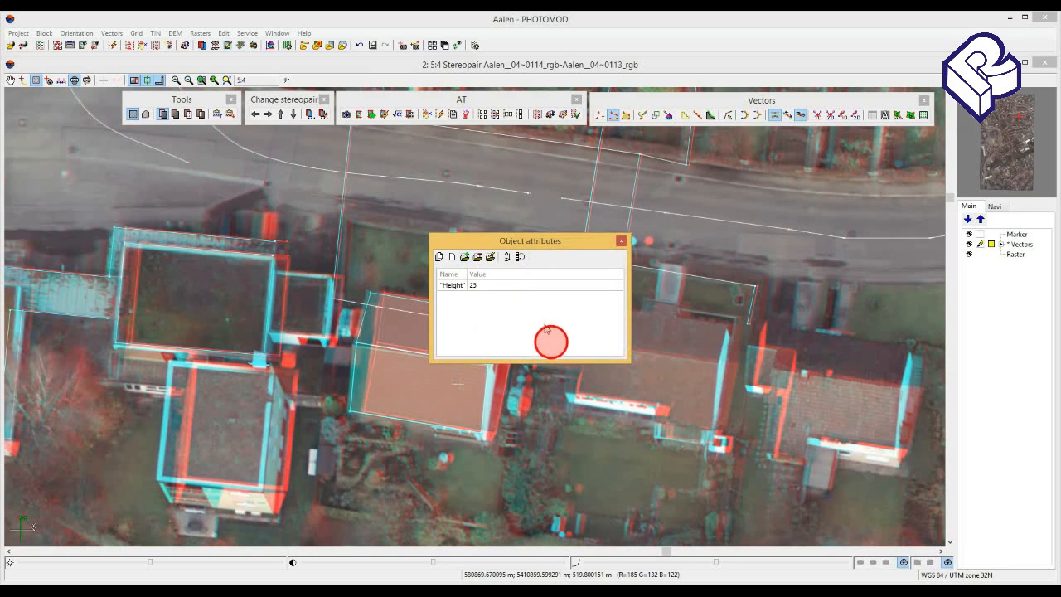
{"action": "left_click", "coordinate": [621, 241]}
{"action": "left_click", "coordinate": [554, 241]}
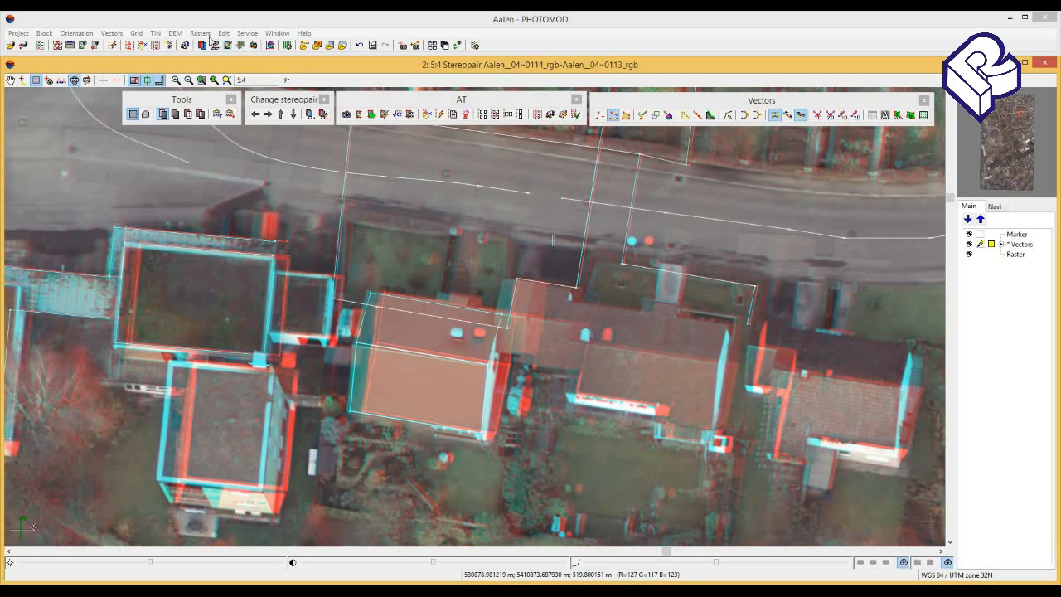
Open the vector layer's obligatory attributes and add a text attribute named "Type of objects" without a default value
{"action": "left_click", "coordinate": [110, 34]}
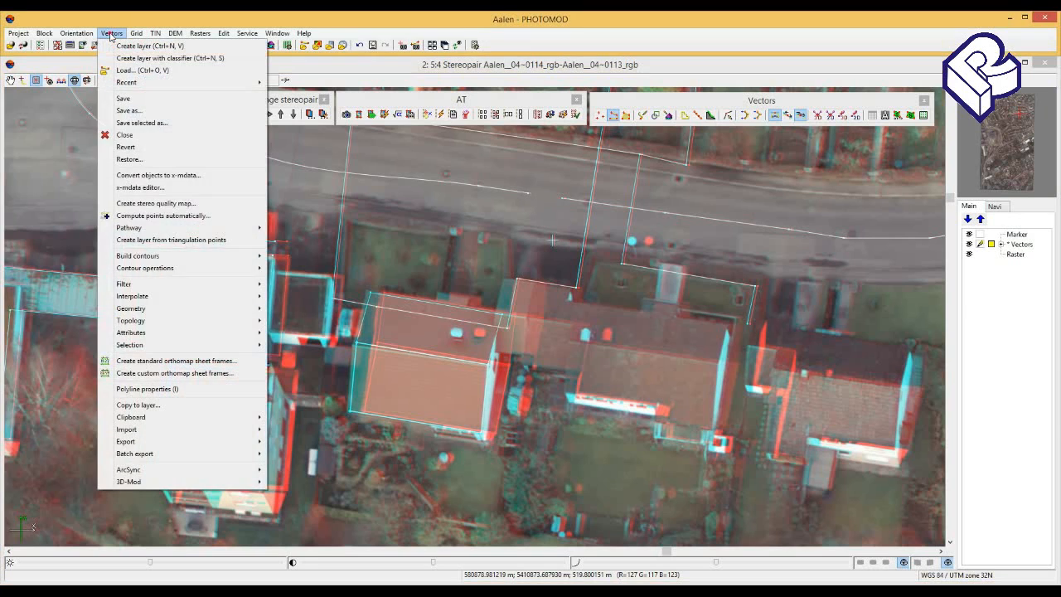
{"action": "left_click", "coordinate": [143, 332]}
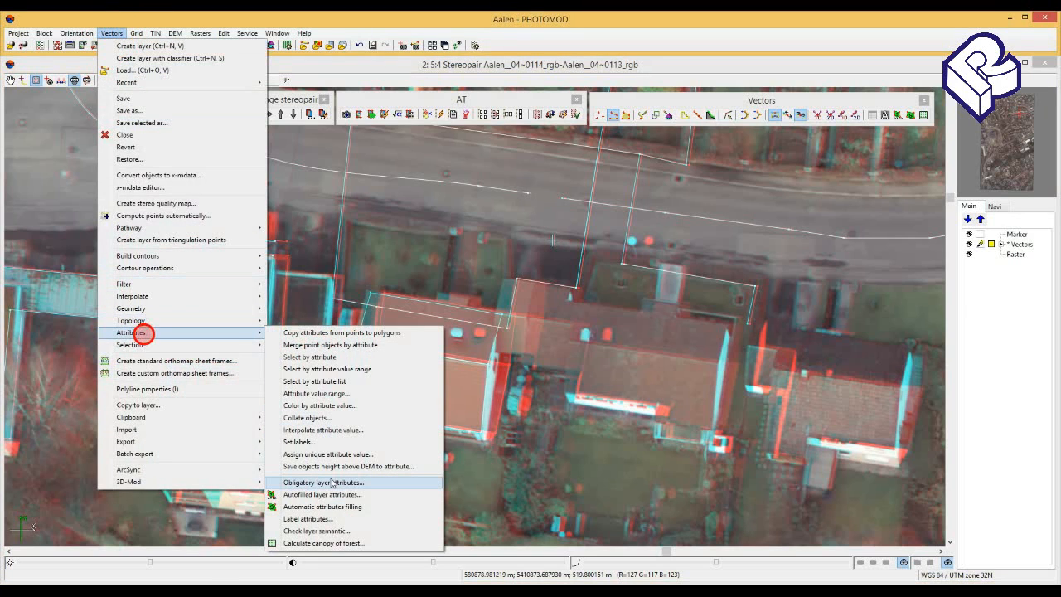
{"action": "left_click", "coordinate": [380, 484]}
{"action": "left_click_drag", "start_coordinate": [466, 274], "coordinate": [473, 240]}
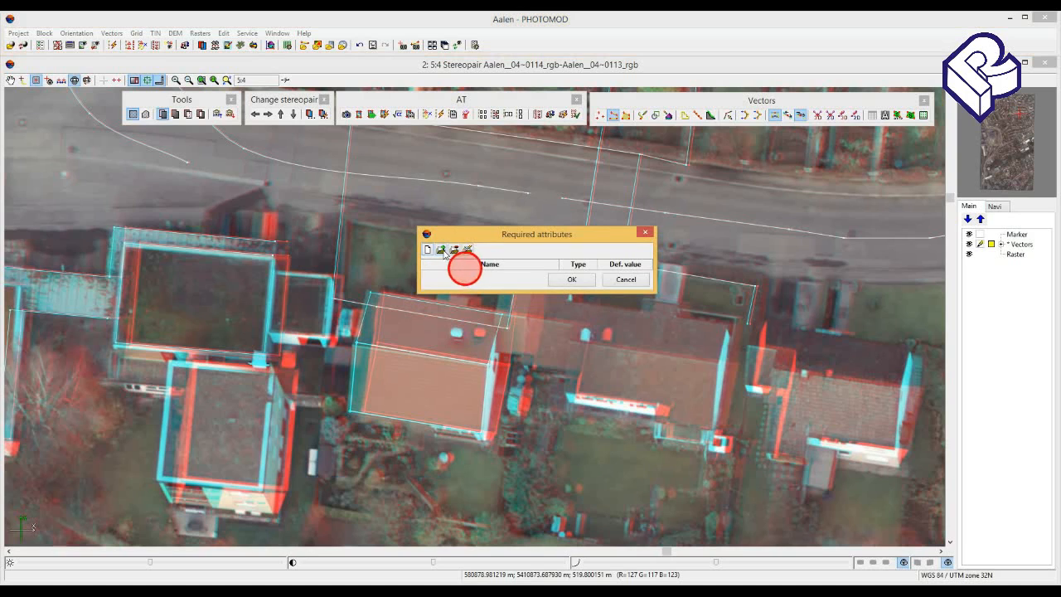
{"action": "left_click", "coordinate": [441, 250]}
{"action": "left_click", "coordinate": [487, 268]}
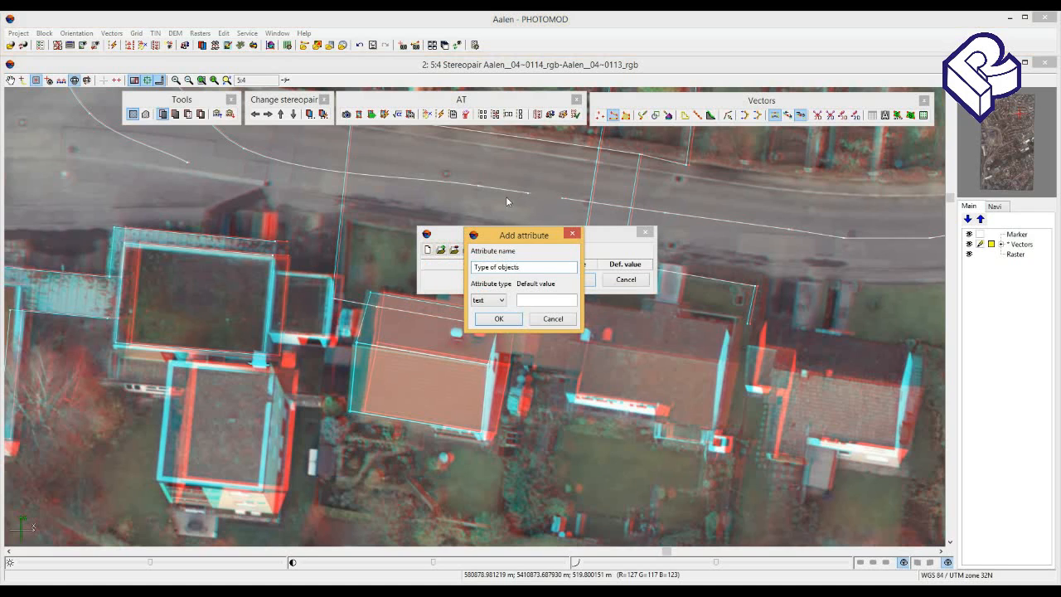
{"action": "left_click", "coordinate": [485, 301]}
{"action": "left_click", "coordinate": [486, 300]}
{"action": "left_click", "coordinate": [497, 318]}
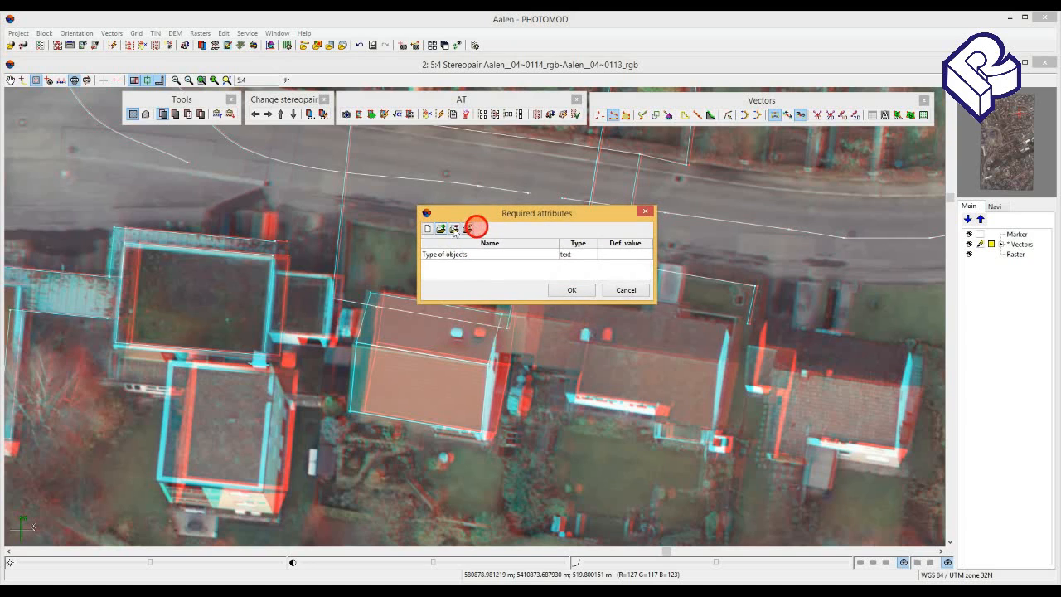
{"action": "left_click", "coordinate": [476, 226]}
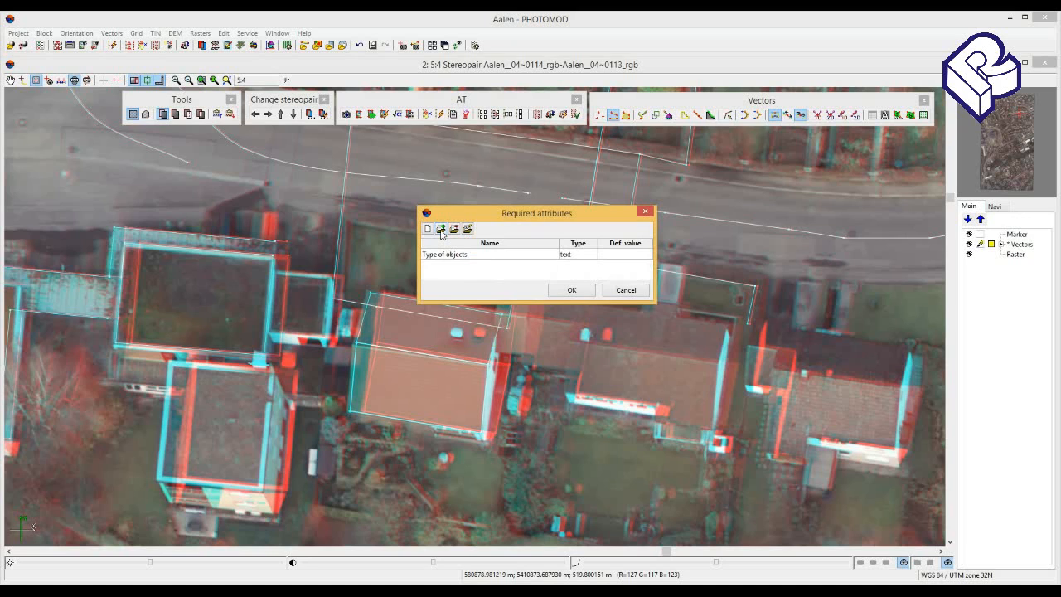
Add another obligatory layer attribute named Height
{"action": "left_click", "coordinate": [441, 230]}
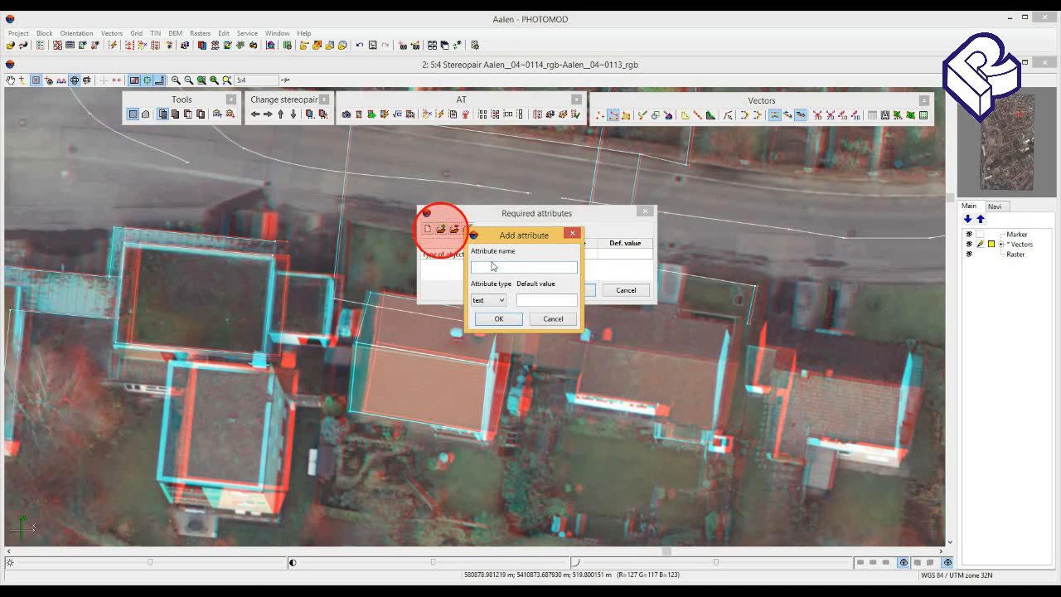
{"action": "type", "text": "Height"}
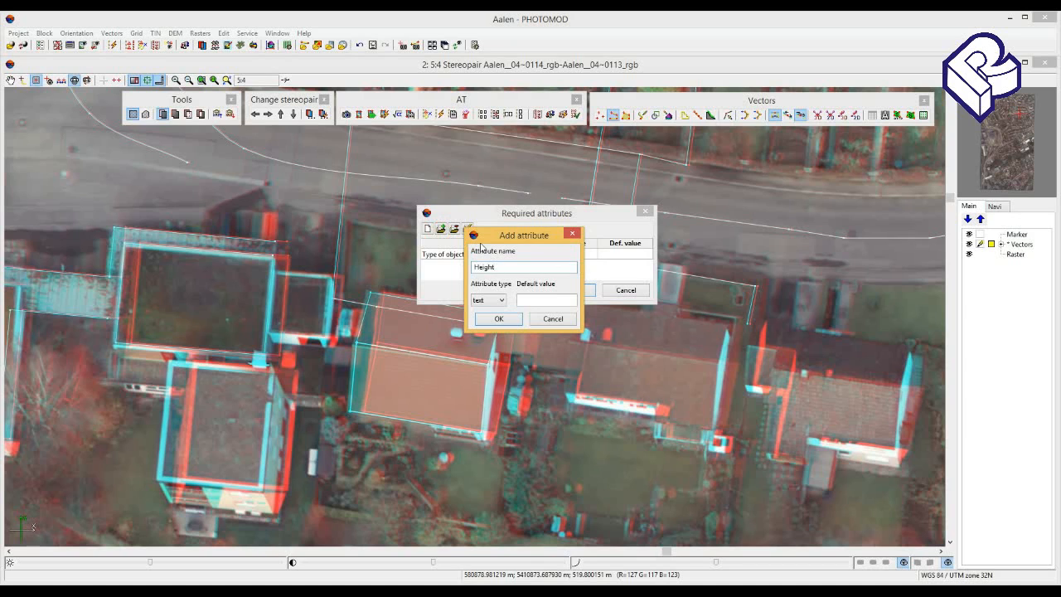
Set the type of the new required attribute Height to float and add it to the list
{"action": "left_click", "coordinate": [489, 300]}
{"action": "left_click", "coordinate": [485, 303]}
{"action": "left_click", "coordinate": [487, 318]}
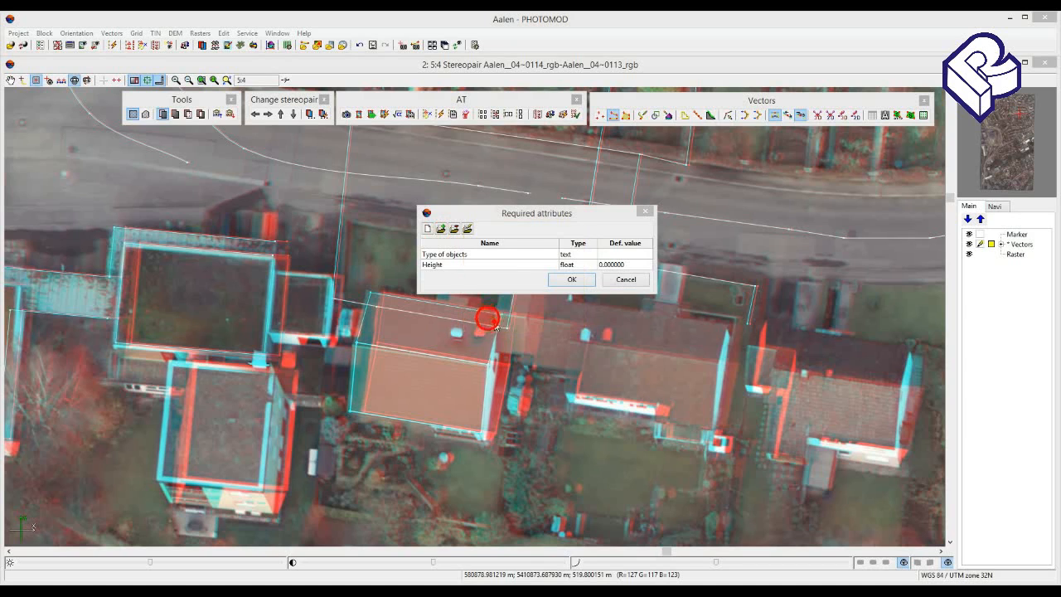
Add a required attribute named Age with integer type and default value 0, and accept the required attributes list
{"action": "left_click_drag", "start_coordinate": [522, 205], "coordinate": [447, 173]}
{"action": "left_click", "coordinate": [439, 181]}
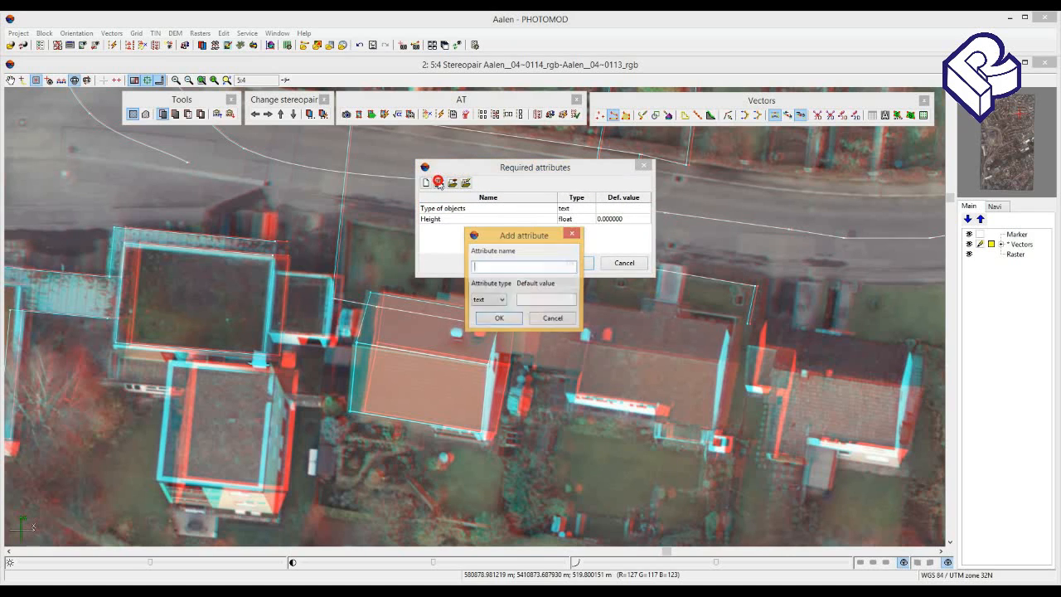
{"action": "left_click", "coordinate": [480, 266]}
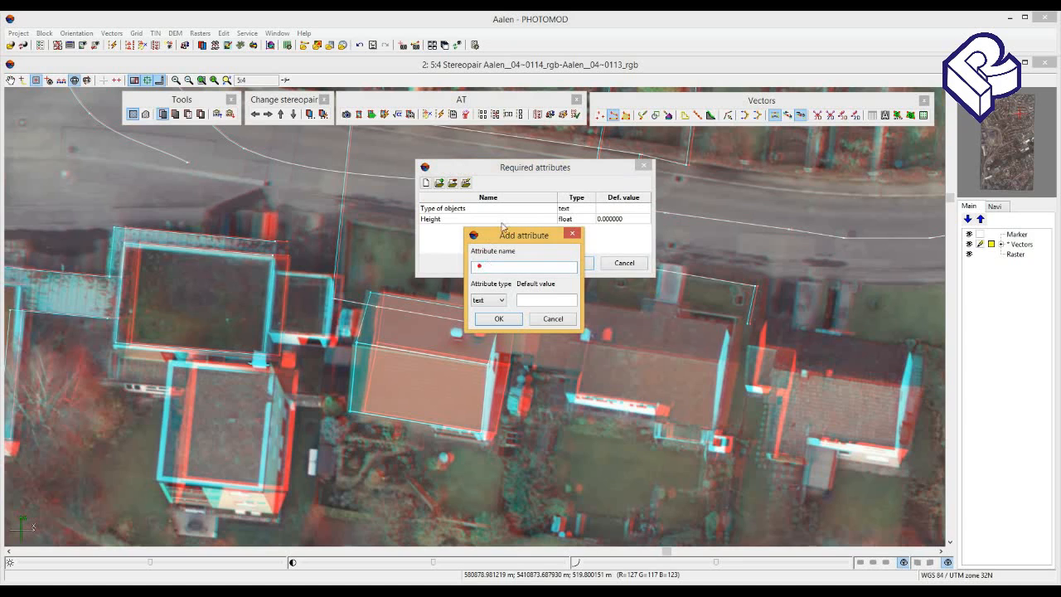
{"action": "left_click_drag", "start_coordinate": [495, 236], "coordinate": [495, 247]}
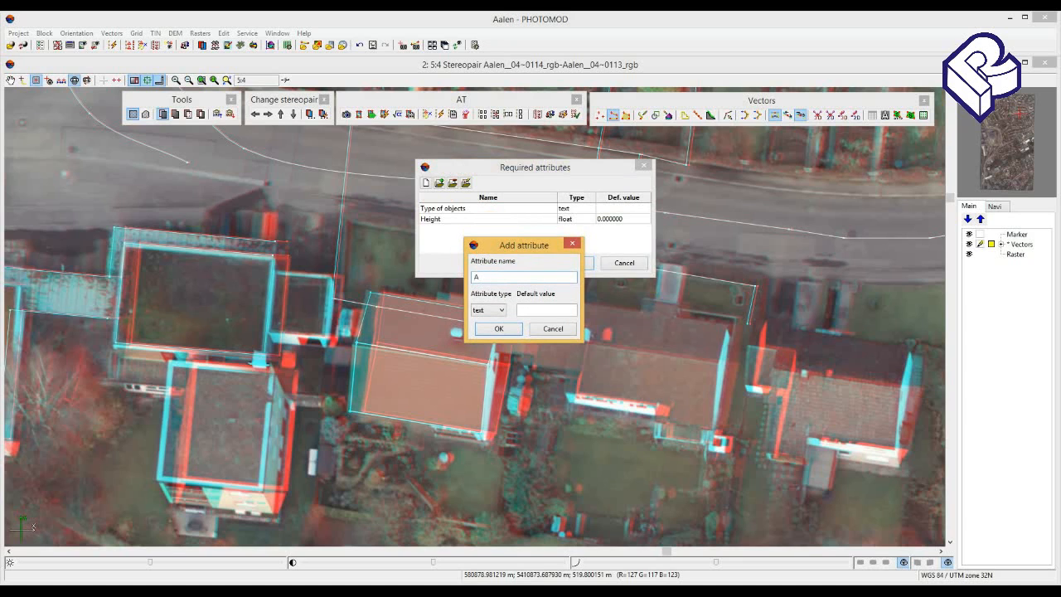
{"action": "left_click", "coordinate": [496, 310]}
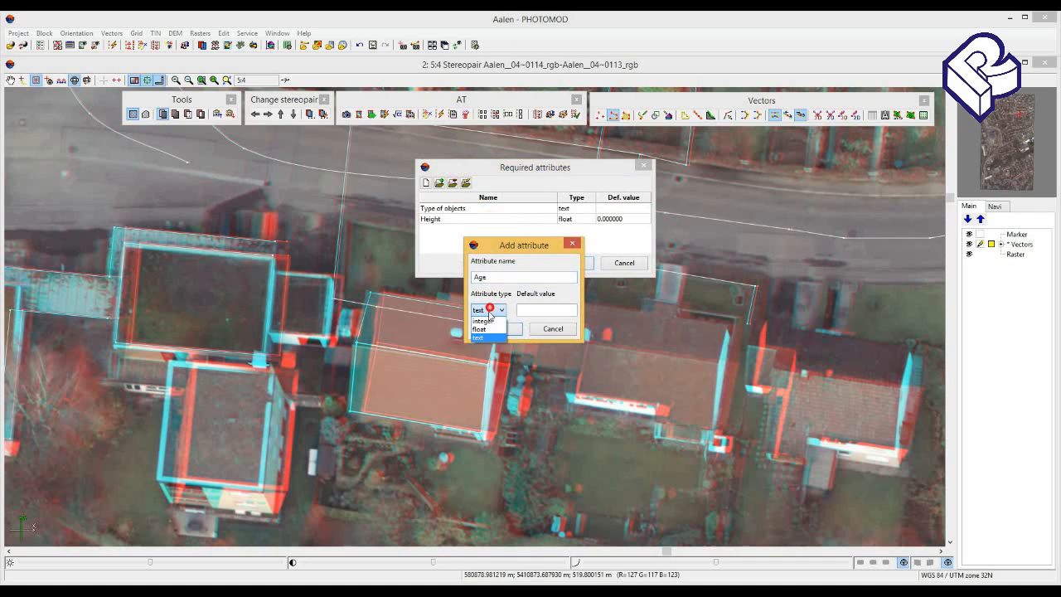
{"action": "left_click", "coordinate": [484, 321]}
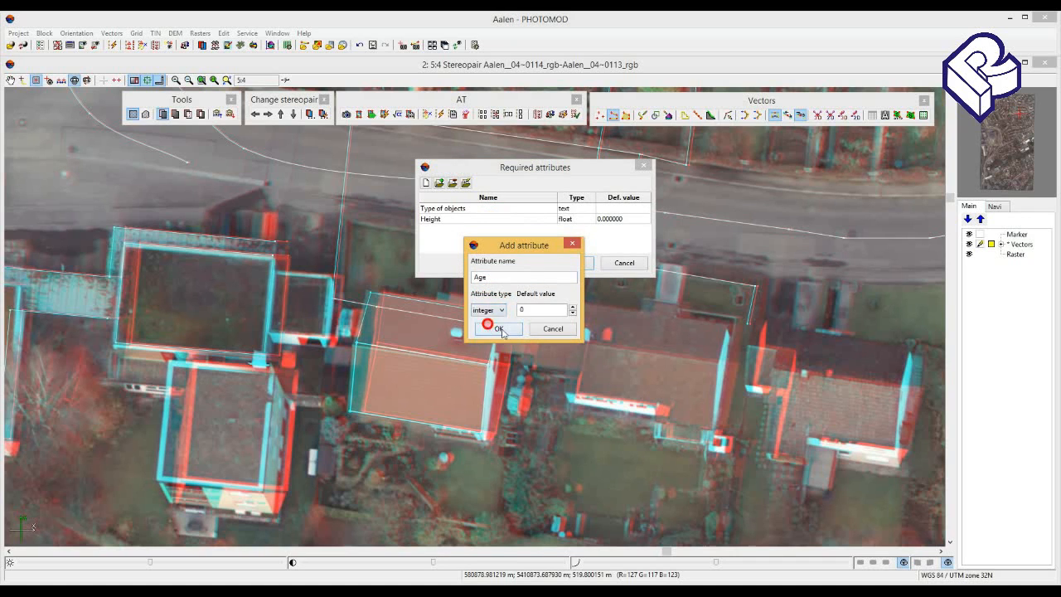
{"action": "left_click", "coordinate": [500, 329]}
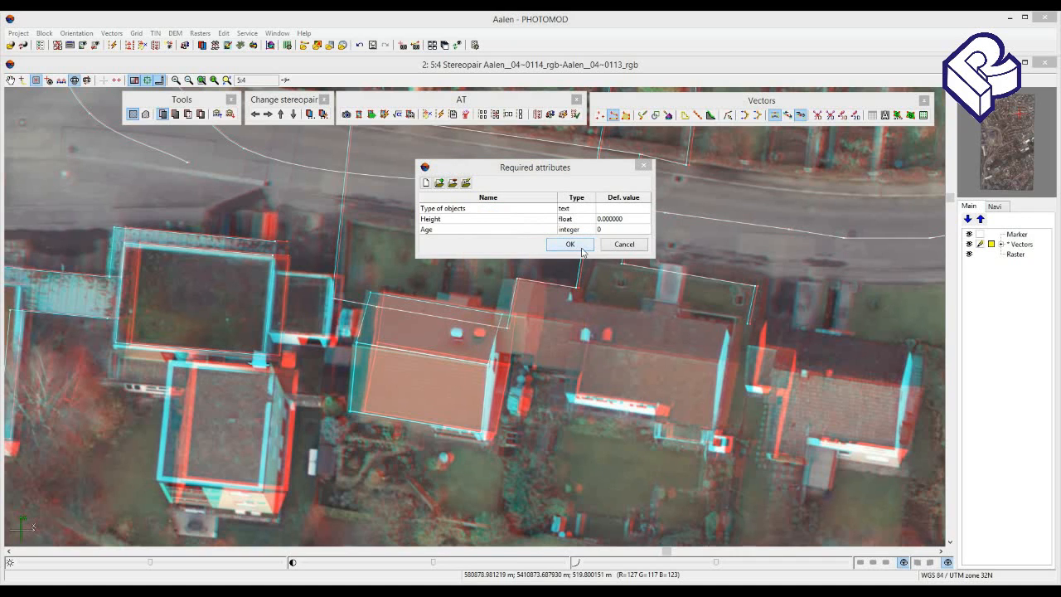
{"action": "left_click_drag", "start_coordinate": [535, 167], "coordinate": [517, 184]}
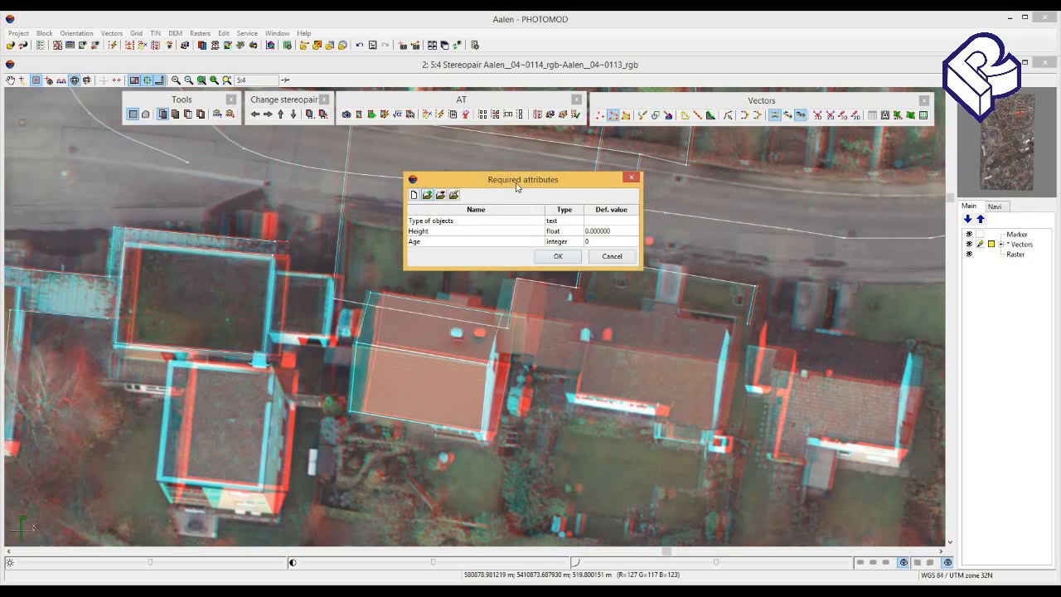
{"action": "left_click", "coordinate": [550, 262]}
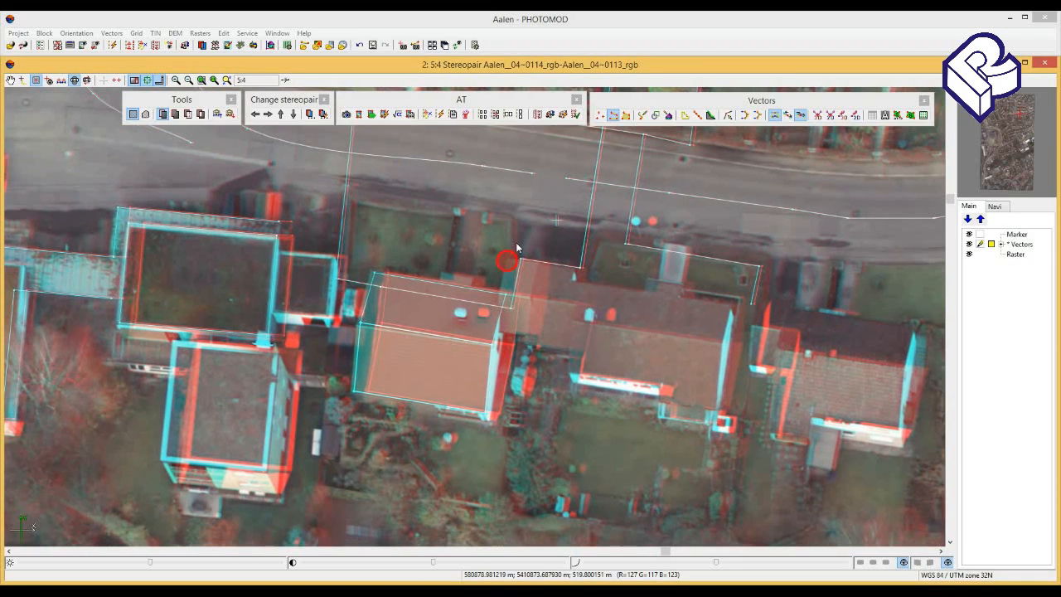
Examine the attributes of the roof polygon on the building in the middle of the stereo view, and close them
{"action": "left_click", "coordinate": [506, 259]}
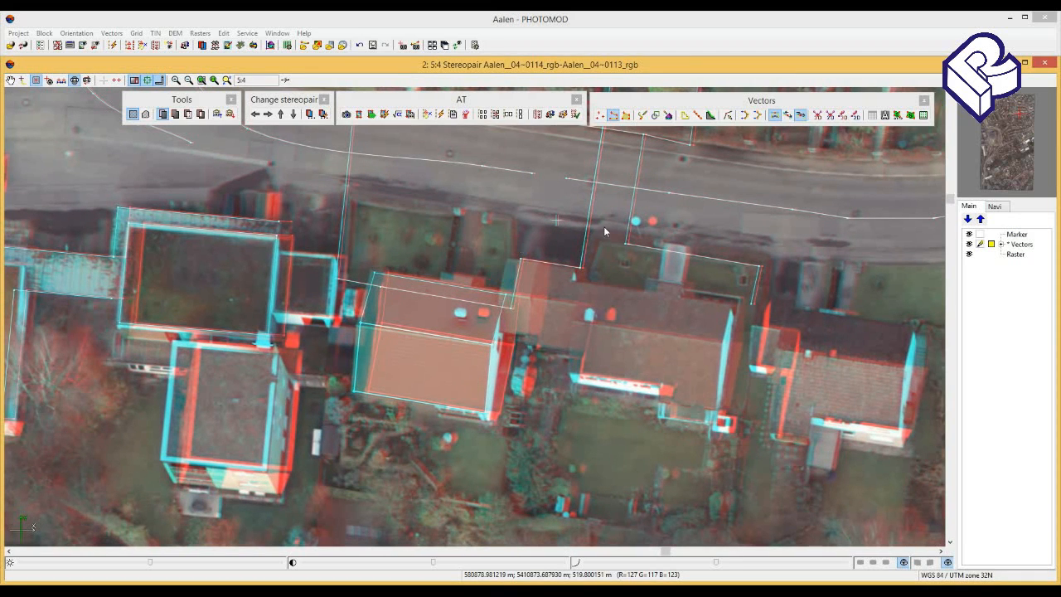
{"action": "left_click_drag", "start_coordinate": [556, 251], "coordinate": [538, 254]}
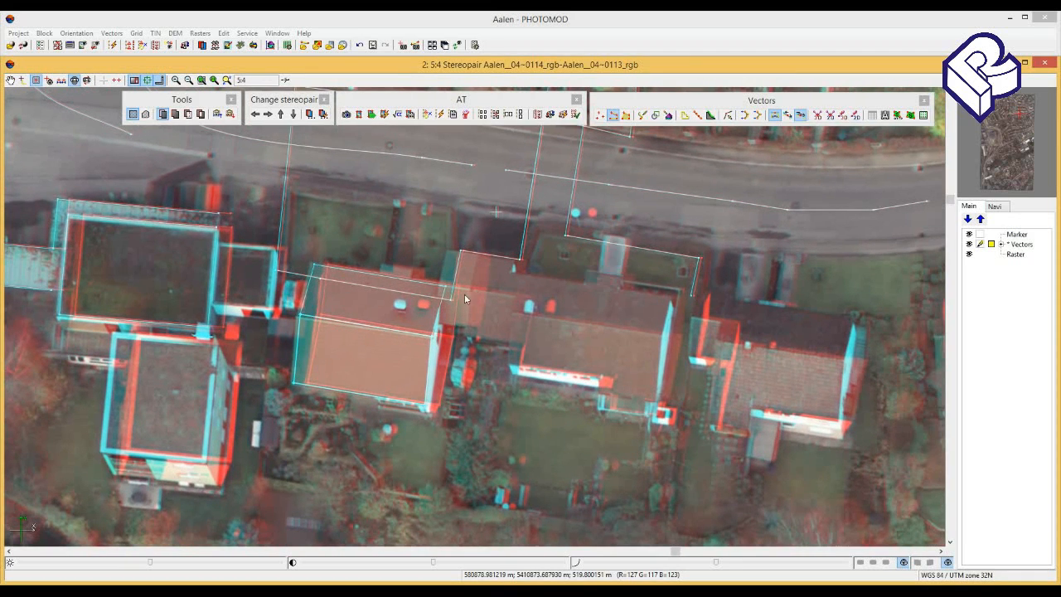
{"action": "mouse_move", "coordinate": [447, 301]}
{"action": "left_mouse_down"}
{"action": "mouse_move", "coordinate": [576, 271]}
{"action": "mouse_move", "coordinate": [534, 289]}
{"action": "mouse_move", "coordinate": [547, 338]}
{"action": "mouse_move", "coordinate": [585, 328]}
{"action": "left_mouse_up"}
{"action": "left_click", "coordinate": [531, 314]}
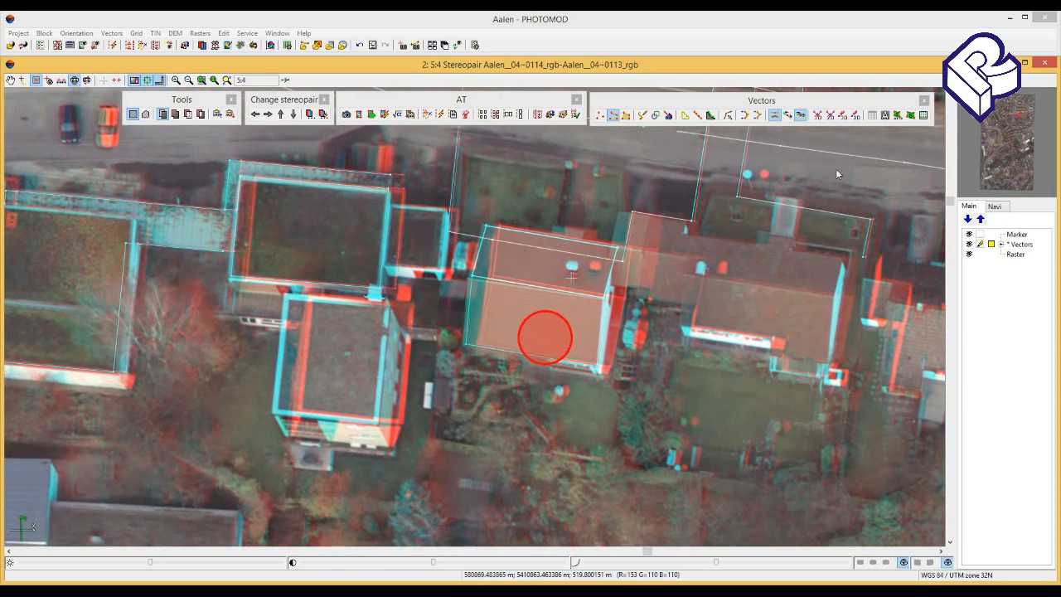
{"action": "left_click", "coordinate": [885, 114]}
{"action": "left_click_drag", "start_coordinate": [597, 250], "coordinate": [794, 306]}
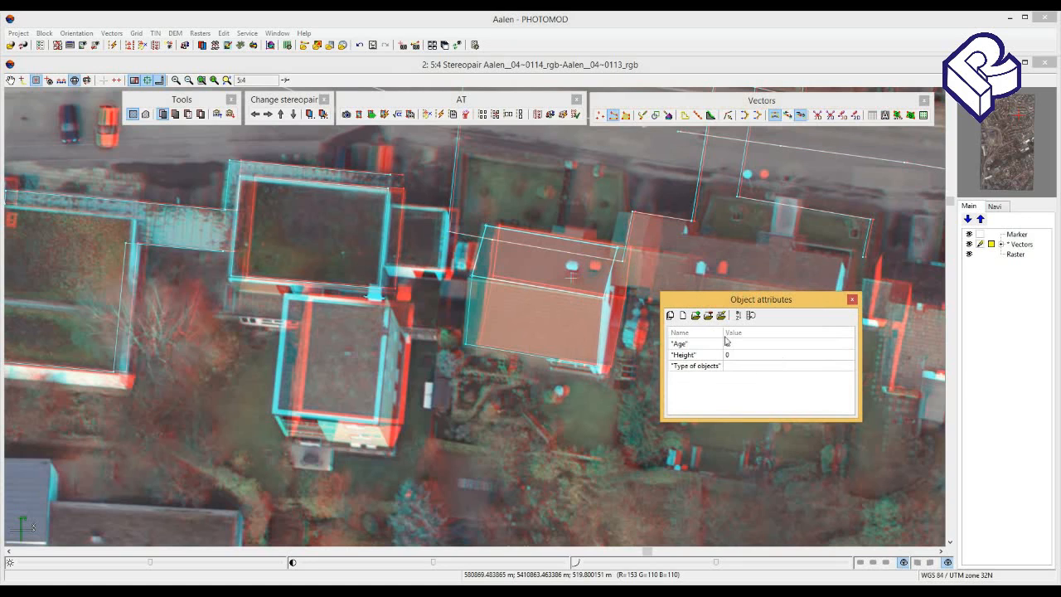
{"action": "left_click_drag", "start_coordinate": [724, 334], "coordinate": [703, 313]}
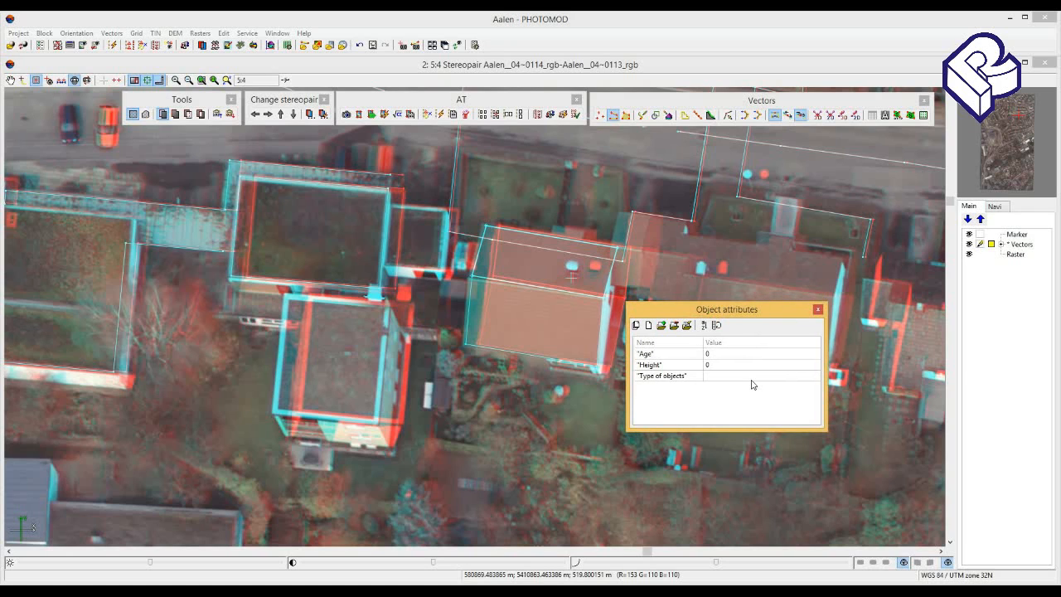
{"action": "left_click_drag", "start_coordinate": [761, 313], "coordinate": [771, 332]}
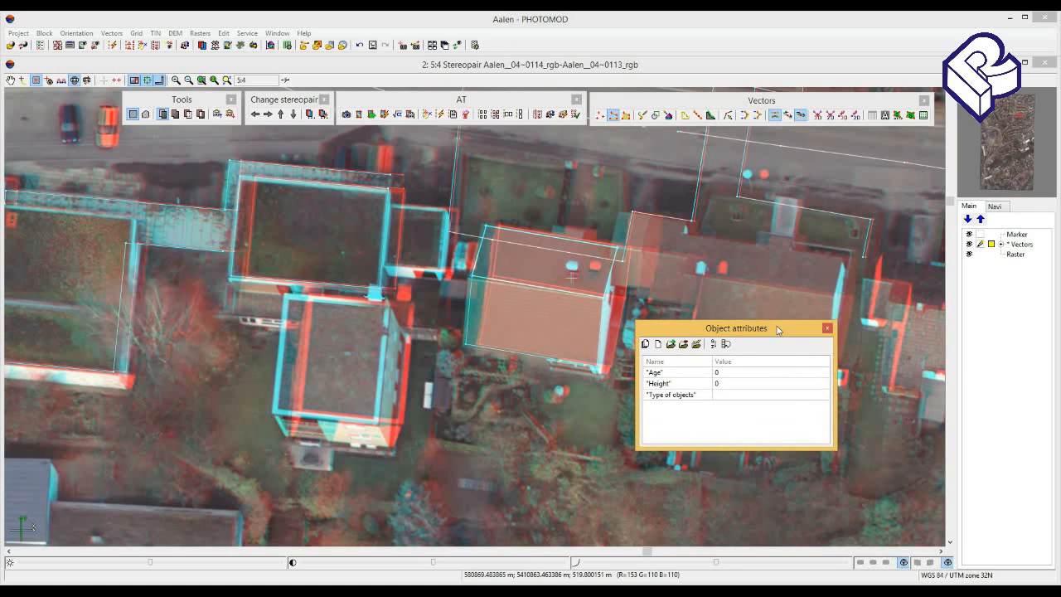
{"action": "left_click_drag", "start_coordinate": [779, 328], "coordinate": [777, 304]}
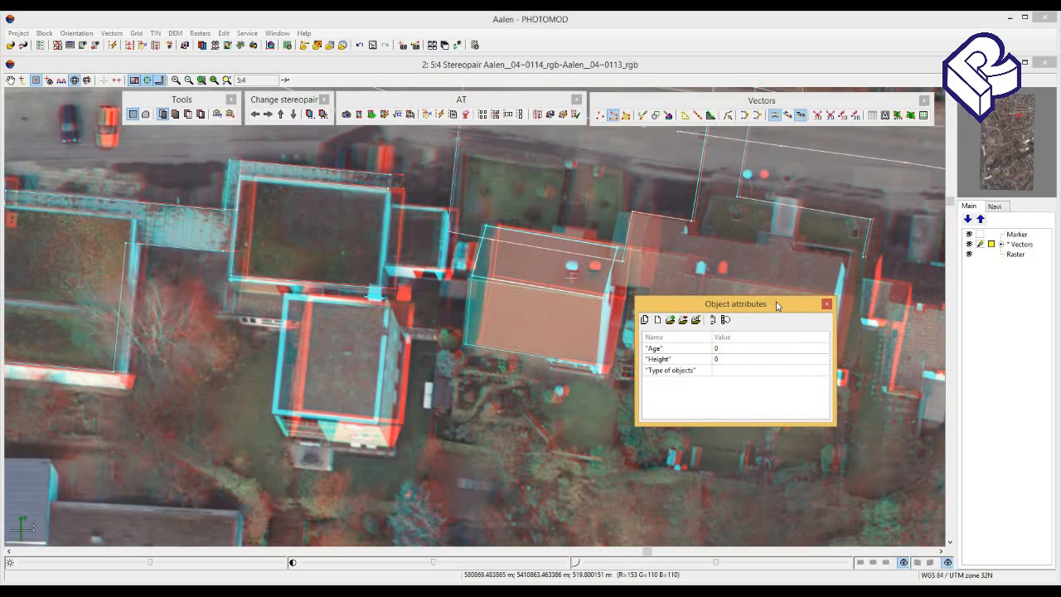
{"action": "left_click", "coordinate": [826, 305]}
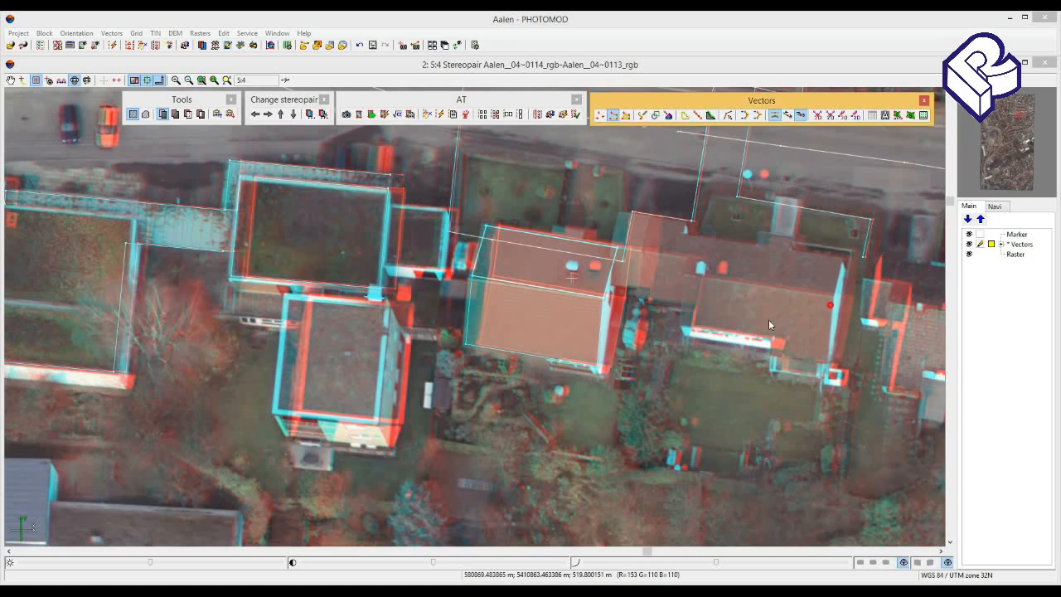
{"action": "left_click", "coordinate": [768, 320]}
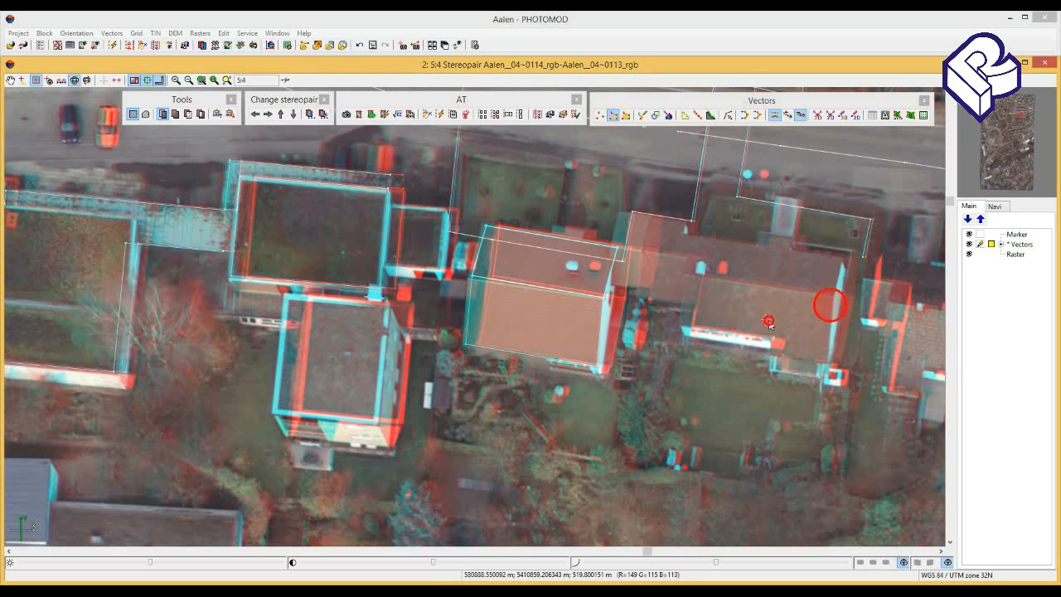
{"action": "left_click", "coordinate": [650, 370]}
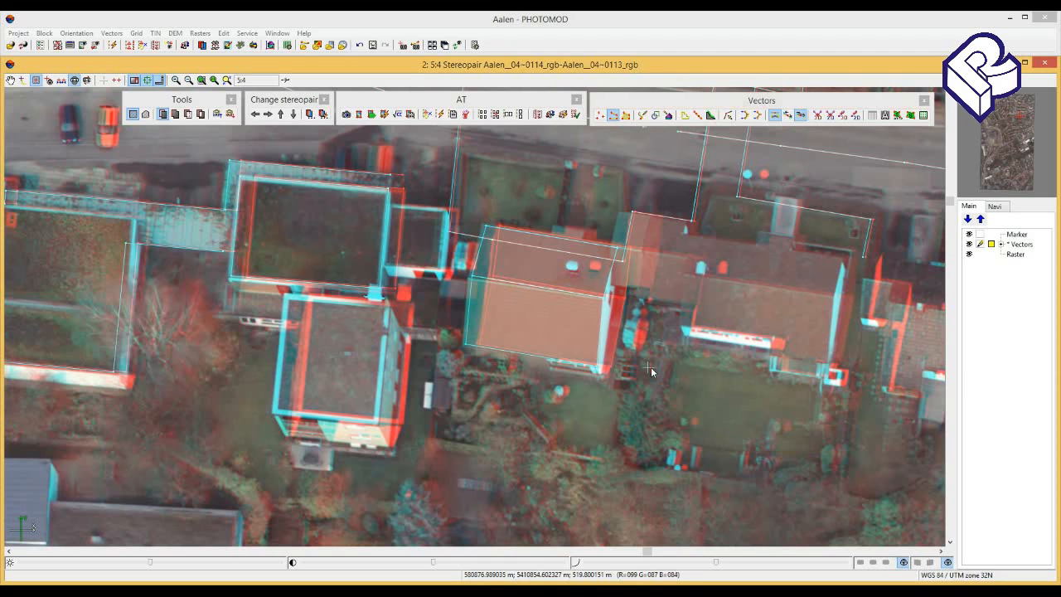
{"action": "left_click", "coordinate": [651, 369]}
Switch from the western edge of the current overlap to the neighbouring stereopair Aalen__04~0115_rgb-Aalen__04~0114_rgb
{"action": "scroll", "coordinate": [651, 367], "scroll_direction": "down", "scroll_amount": 10}
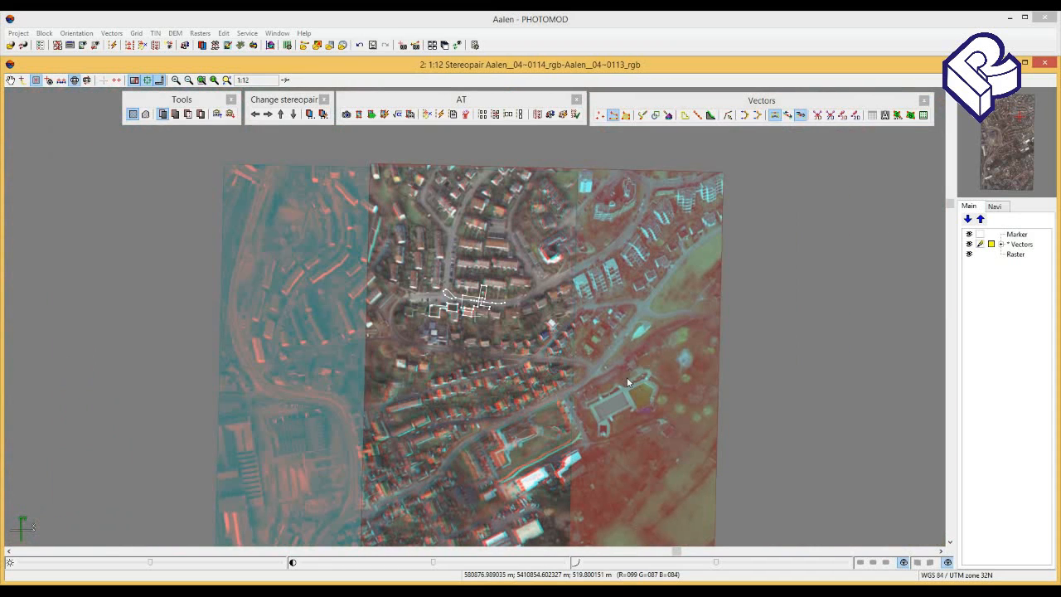
{"action": "left_click_drag", "start_coordinate": [519, 390], "coordinate": [638, 357]}
{"action": "left_click", "coordinate": [516, 362]}
{"action": "left_click", "coordinate": [475, 347]}
{"action": "scroll", "coordinate": [475, 347], "scroll_direction": "down", "scroll_amount": 3}
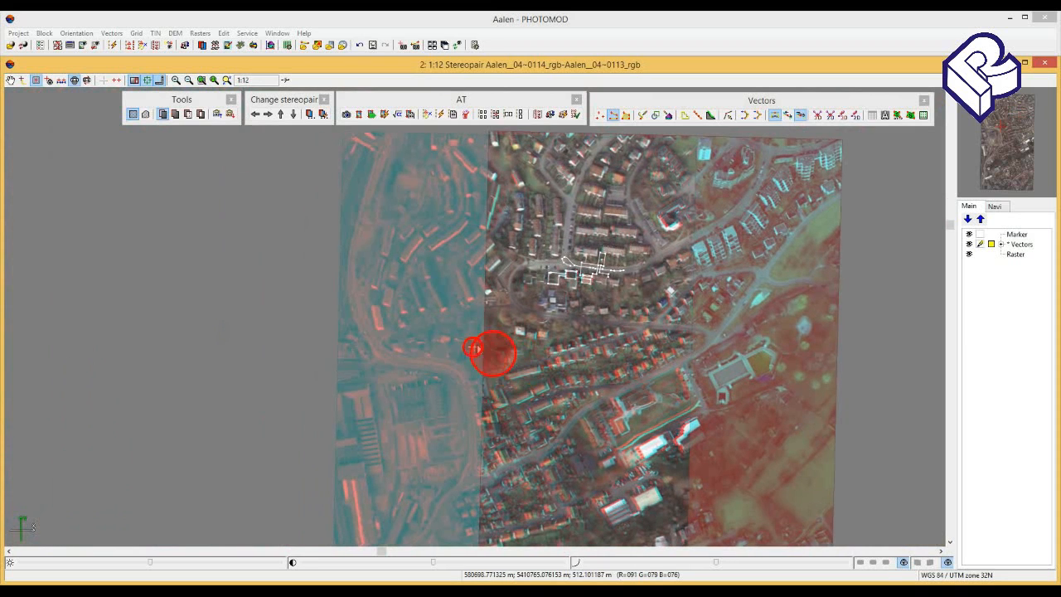
{"action": "middle_click_drag", "start_coordinate": [499, 341], "coordinate": [499, 362]}
{"action": "scroll", "coordinate": [492, 327], "scroll_direction": "up", "scroll_amount": 5}
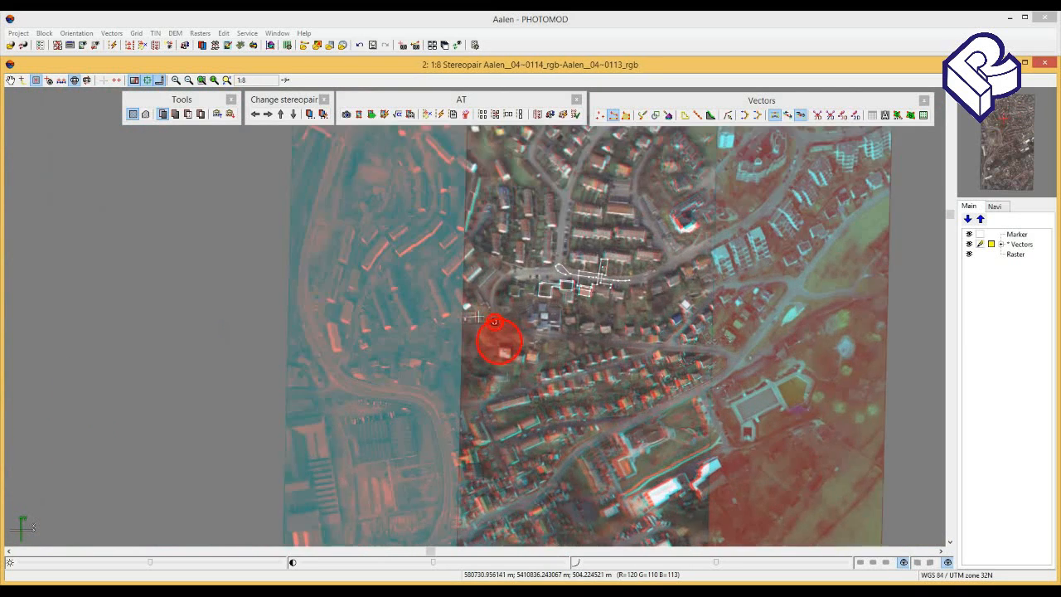
{"action": "left_click", "coordinate": [473, 345]}
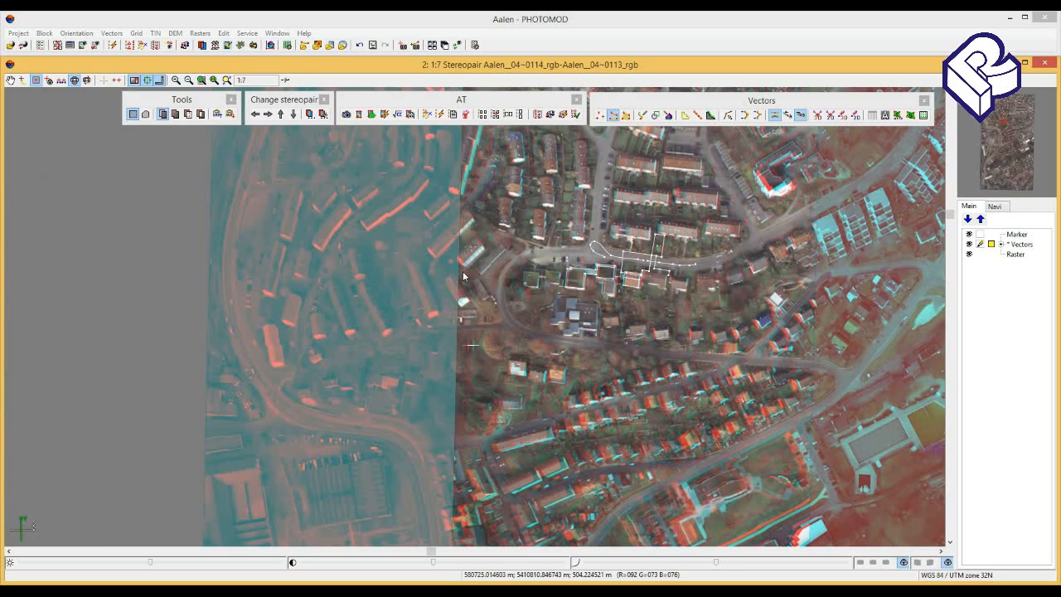
{"action": "left_click", "coordinate": [412, 276]}
{"action": "left_click_drag", "start_coordinate": [469, 310], "coordinate": [514, 306]}
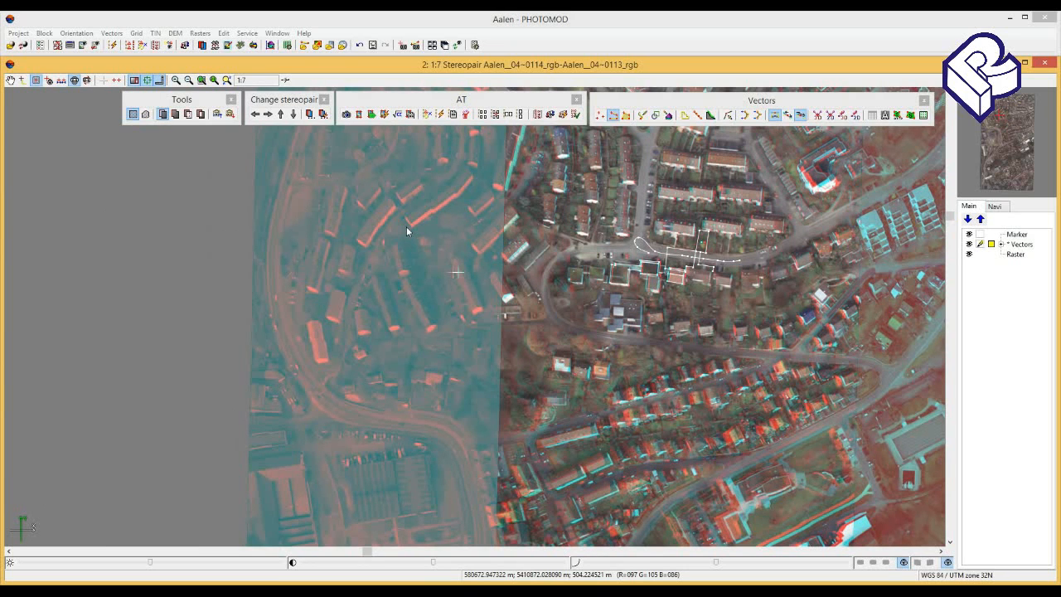
{"action": "key", "text": "ctrl+alt+Left"}
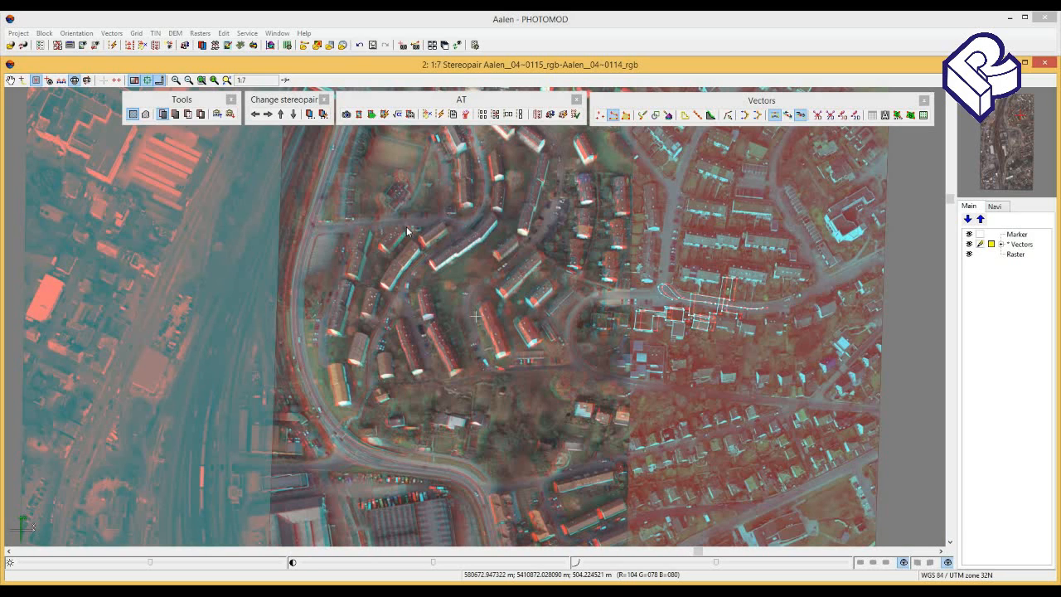
{"action": "left_click", "coordinate": [292, 103]}
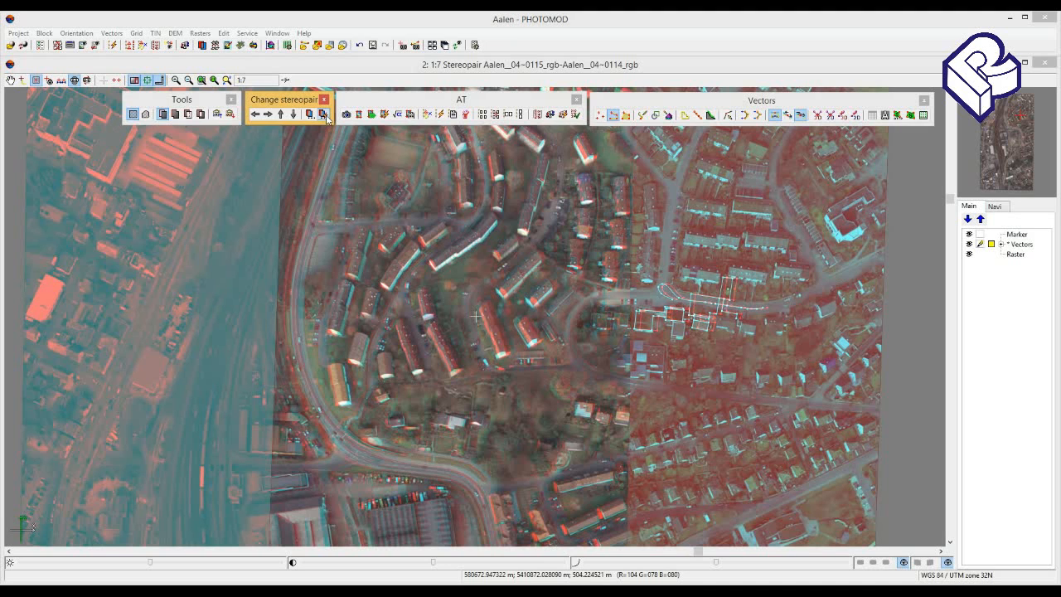
{"action": "left_click_drag", "start_coordinate": [375, 291], "coordinate": [433, 245]}
{"action": "left_click_drag", "start_coordinate": [445, 332], "coordinate": [420, 238]}
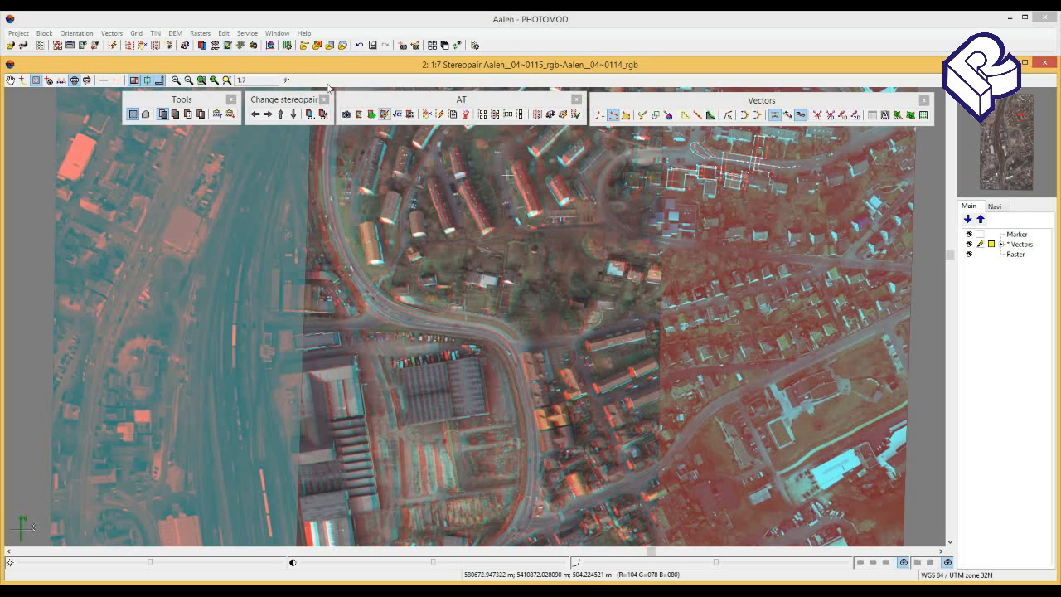
Create a new vector layer with a classifier
{"action": "left_click", "coordinate": [112, 33]}
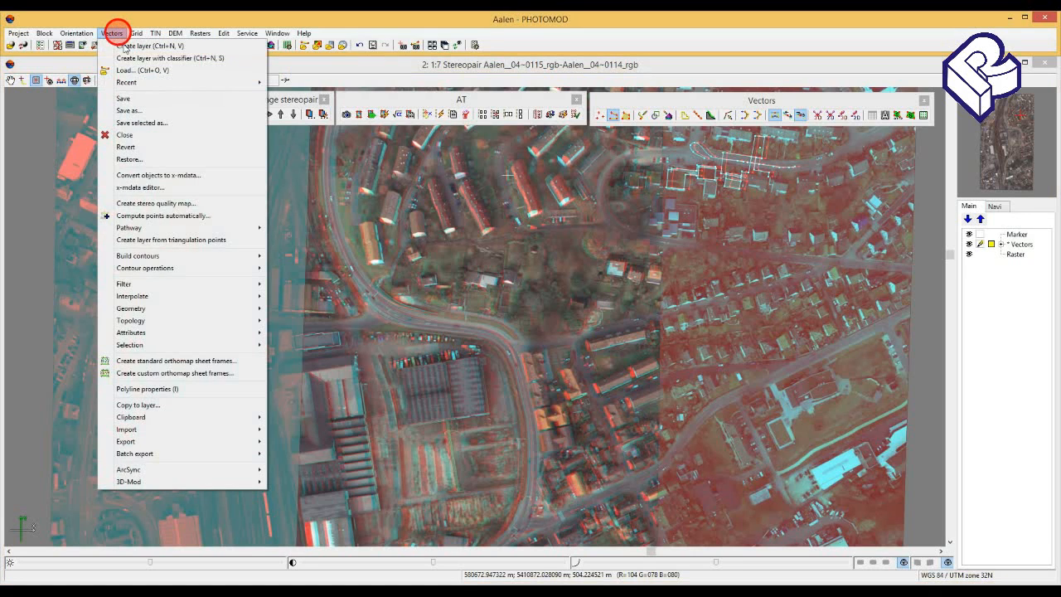
{"action": "left_click", "coordinate": [128, 59]}
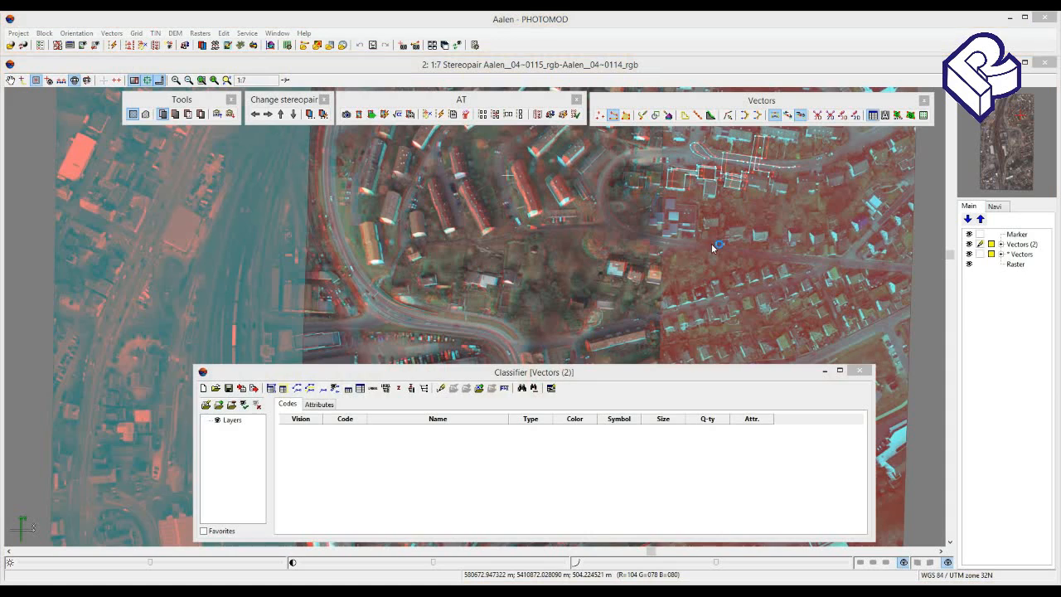
{"action": "left_click", "coordinate": [578, 375]}
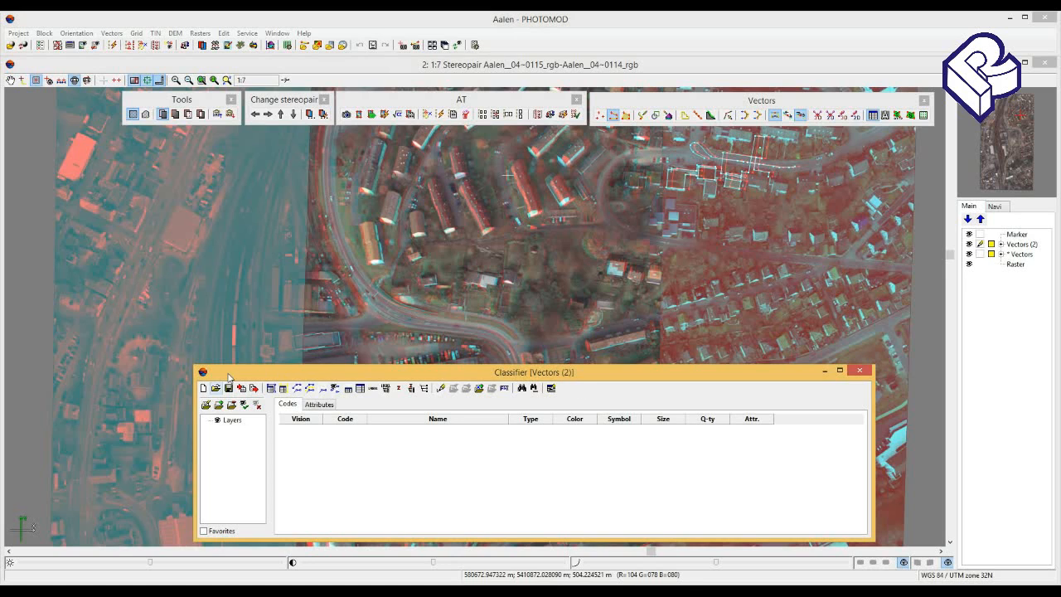
Add a layer named Vegetation to the classifier
{"action": "left_click", "coordinate": [220, 405]}
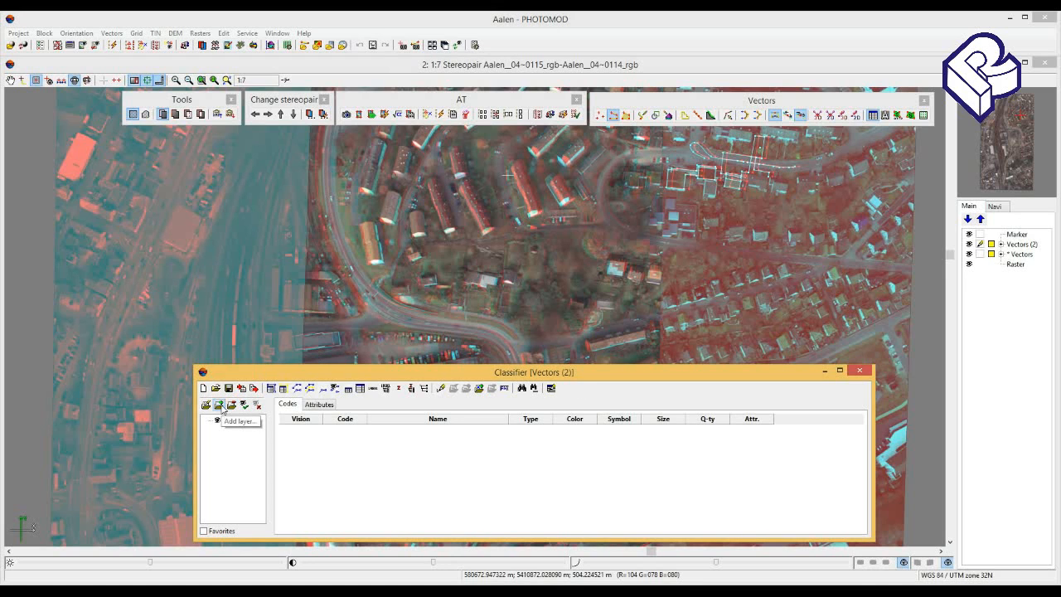
{"action": "left_click", "coordinate": [220, 405]}
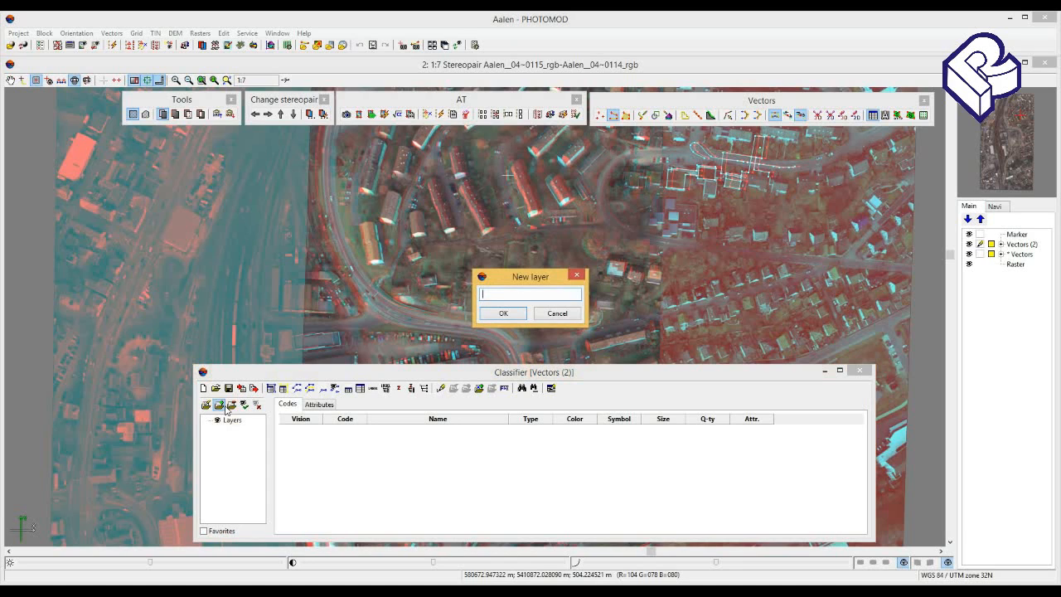
{"action": "type", "text": "Vegetation"}
{"action": "left_click", "coordinate": [499, 316]}
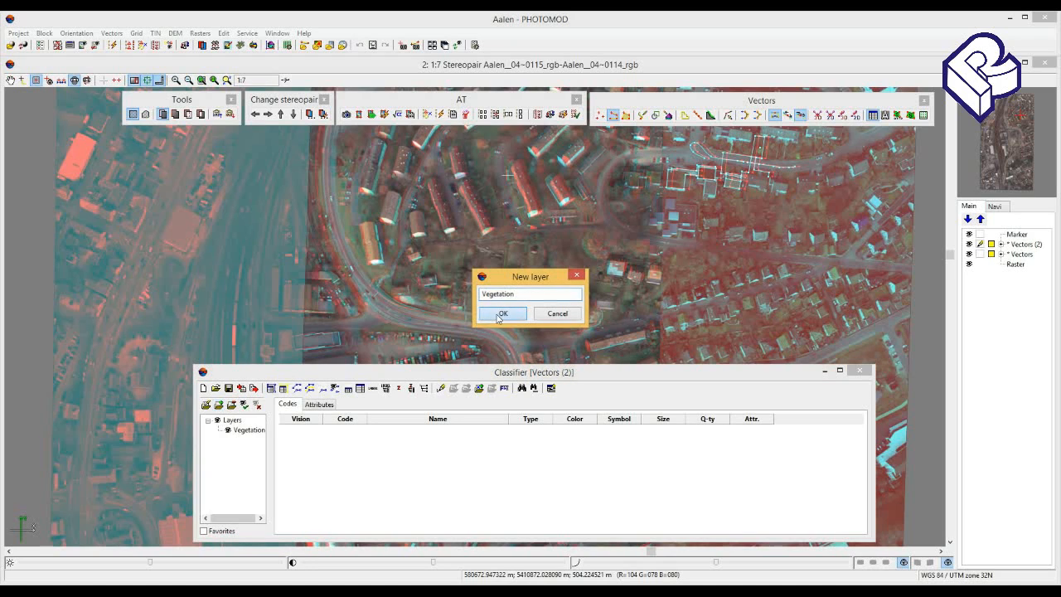
Turn on edit mode in the classifier with the Vegetation layer selected
{"action": "left_click", "coordinate": [250, 431]}
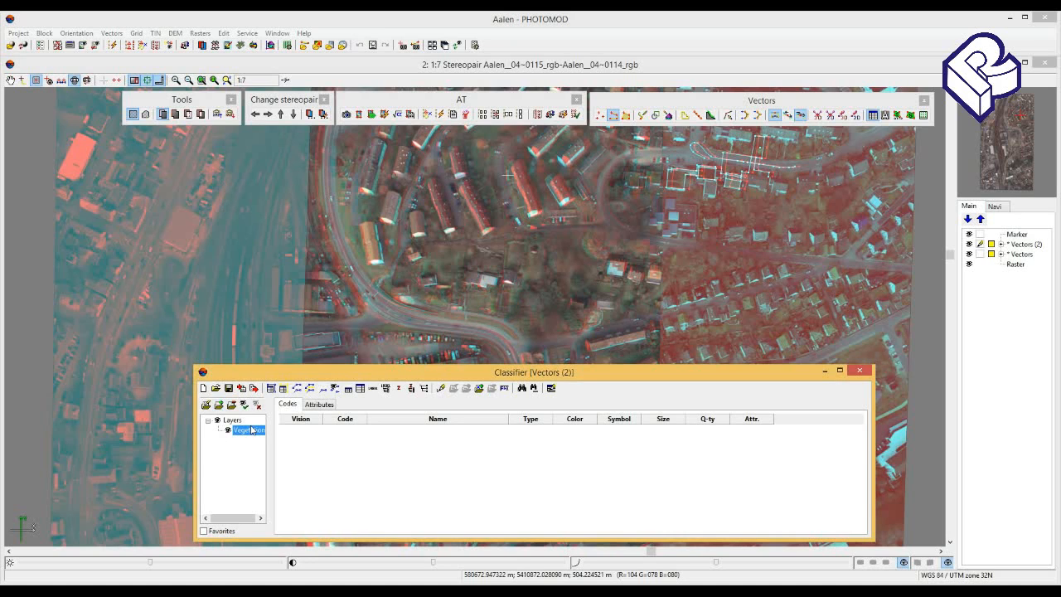
{"action": "left_click", "coordinate": [441, 388]}
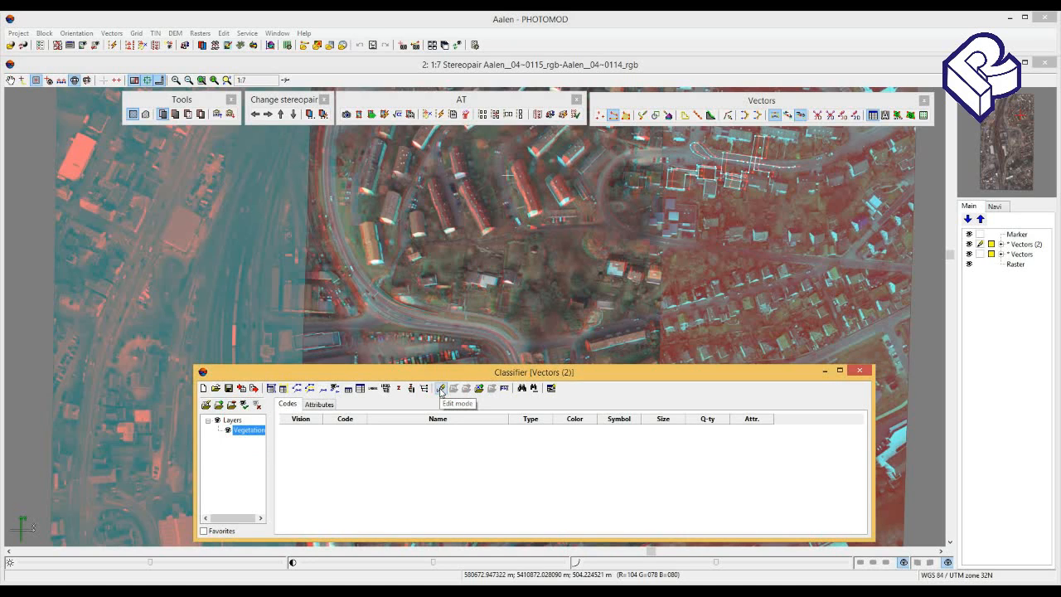
{"action": "left_click", "coordinate": [441, 388]}
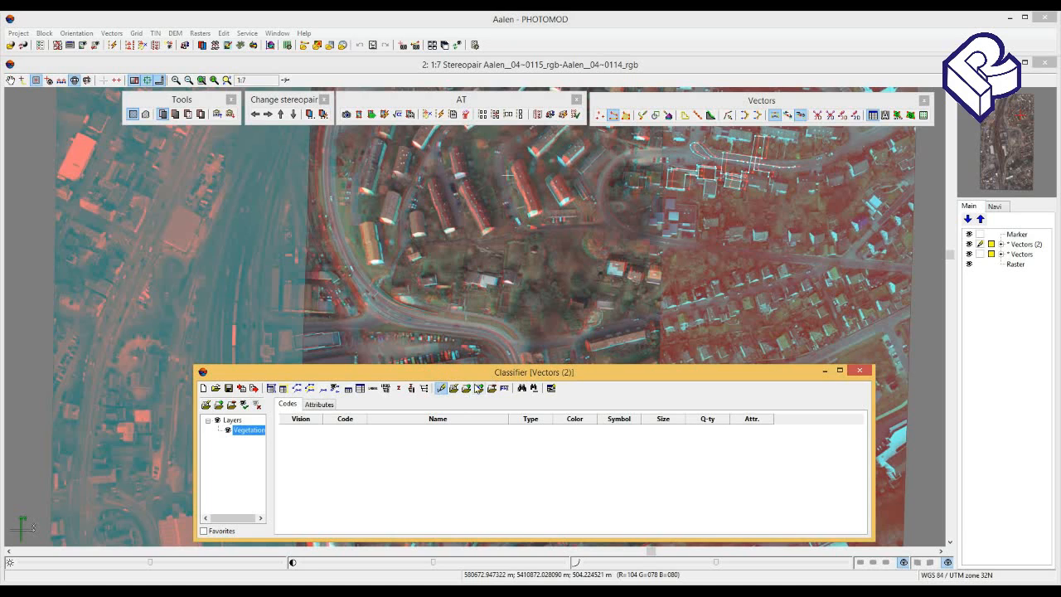
Start a new code in the Vegetation layer with code 001, name Trees and type P
{"action": "left_click", "coordinate": [467, 388]}
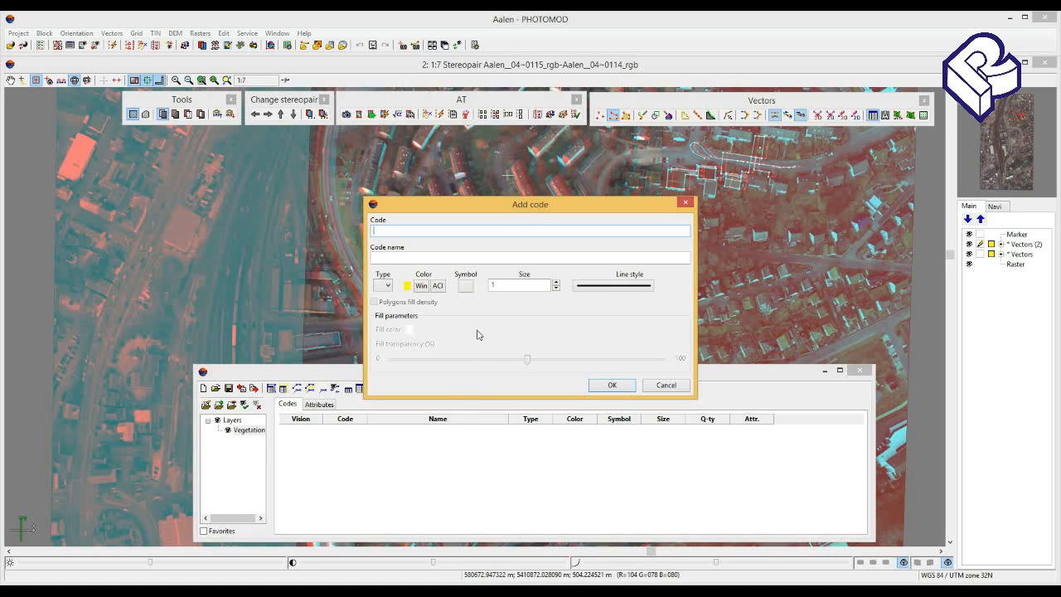
{"action": "left_click", "coordinate": [418, 231]}
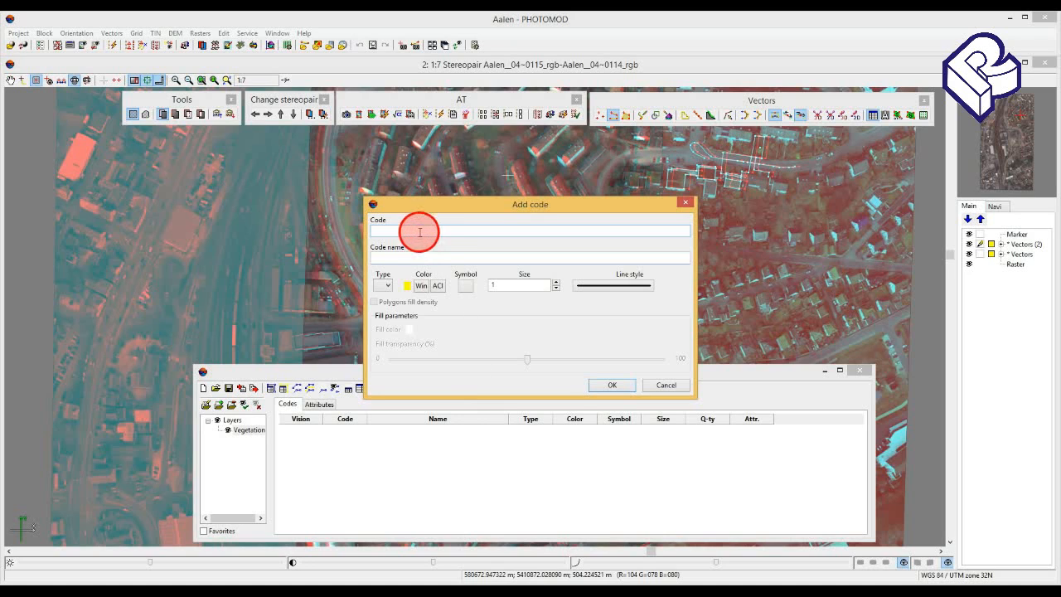
{"action": "type", "text": "001"}
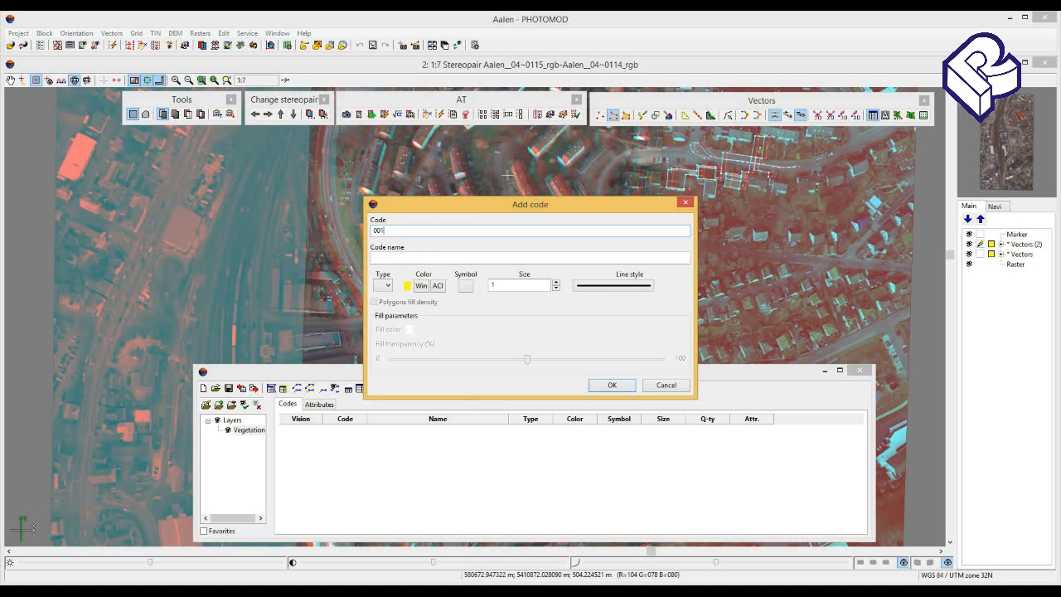
{"action": "left_click", "coordinate": [404, 255]}
{"action": "type", "text": "T"}
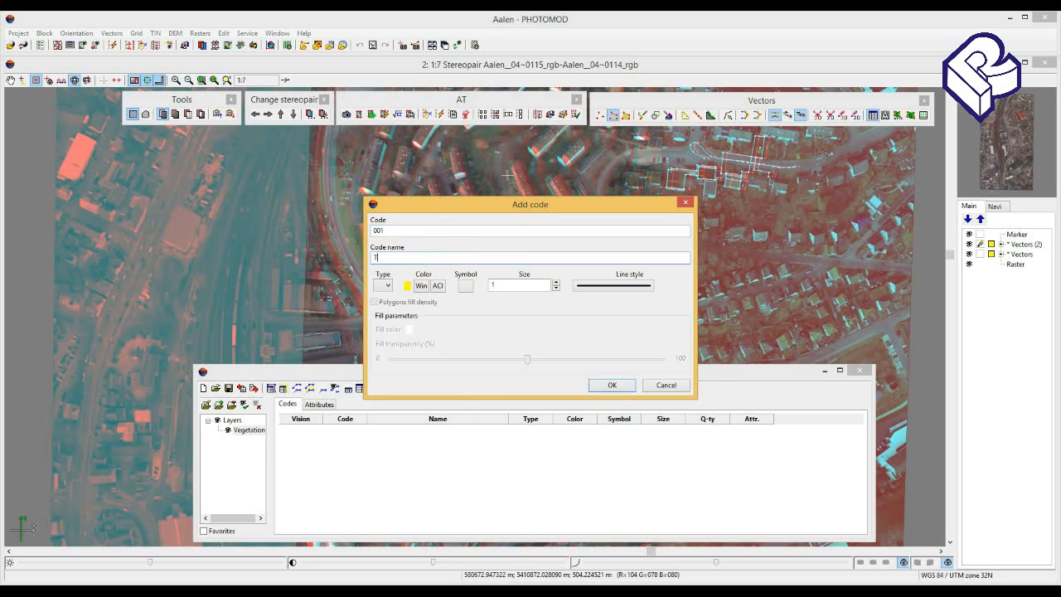
{"action": "type", "text": "rees"}
{"action": "left_click", "coordinate": [384, 284]}
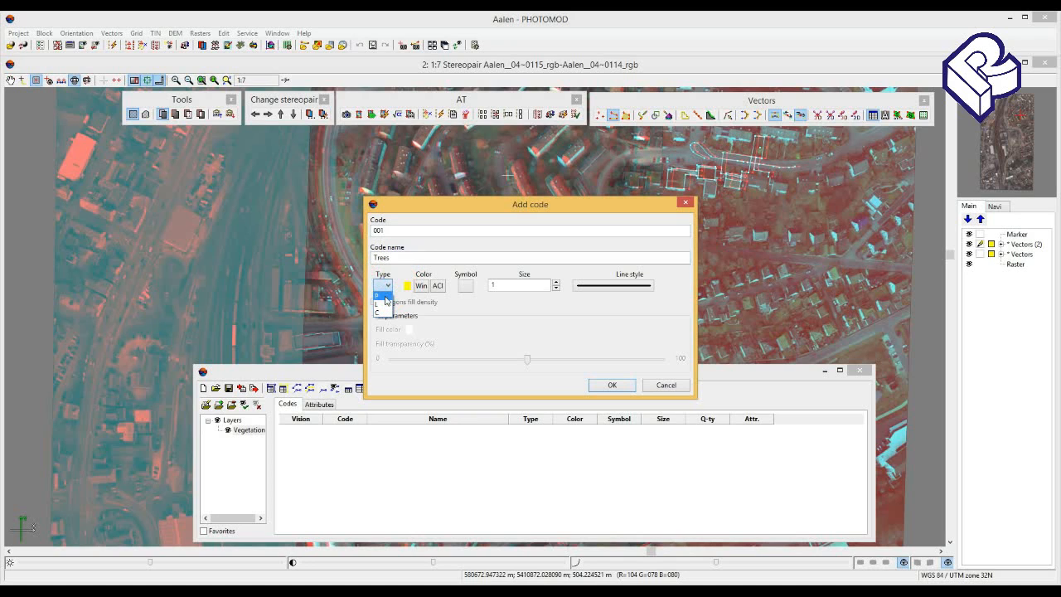
{"action": "left_click", "coordinate": [385, 297]}
{"action": "left_click", "coordinate": [383, 296]}
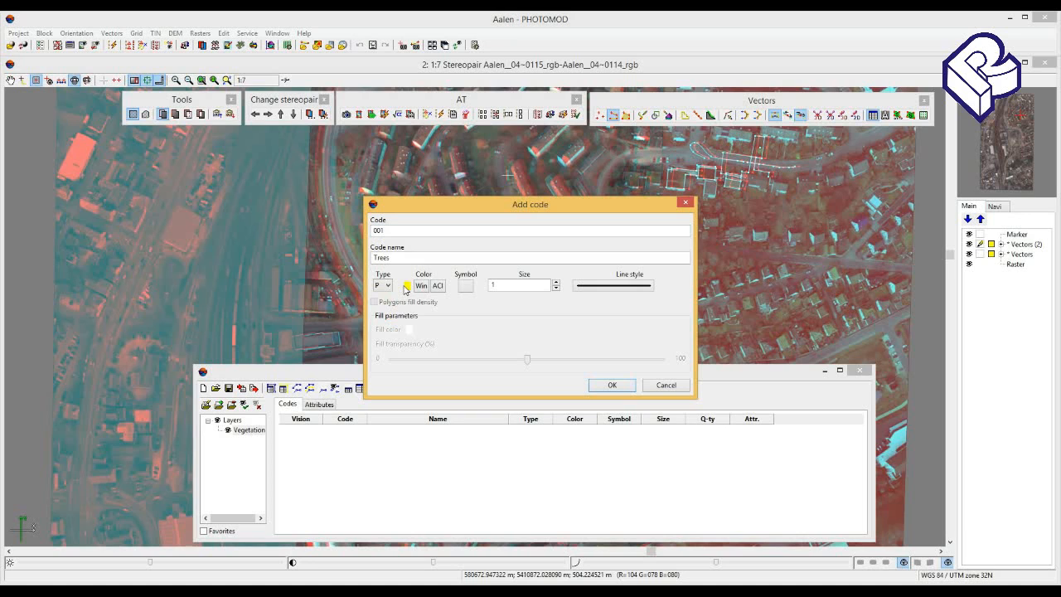
Set the Trees code's colour to bright green and add the code to the Vegetation layer
{"action": "left_click", "coordinate": [407, 286]}
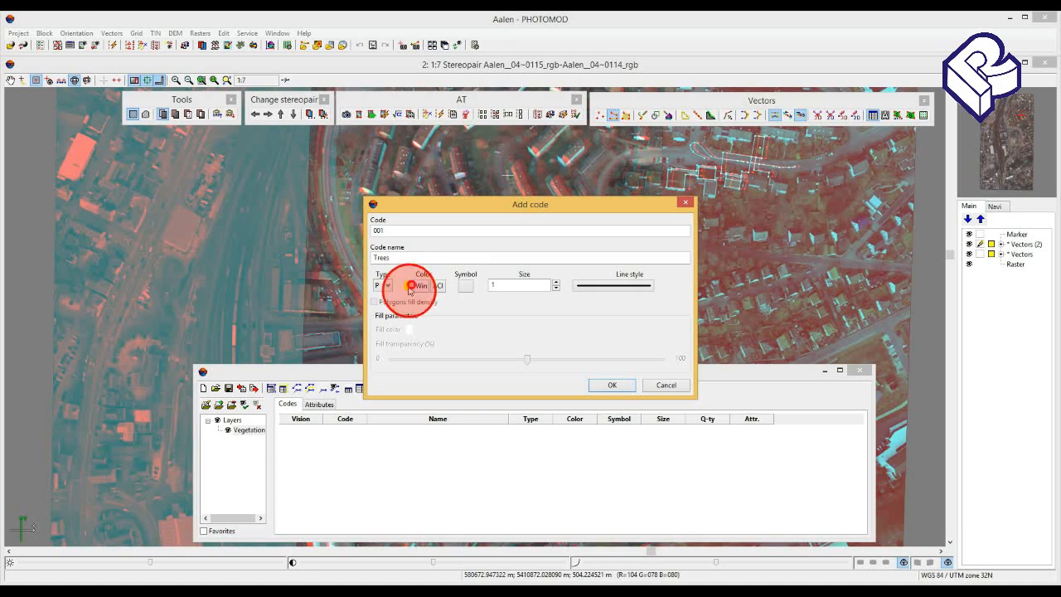
{"action": "left_click", "coordinate": [415, 286]}
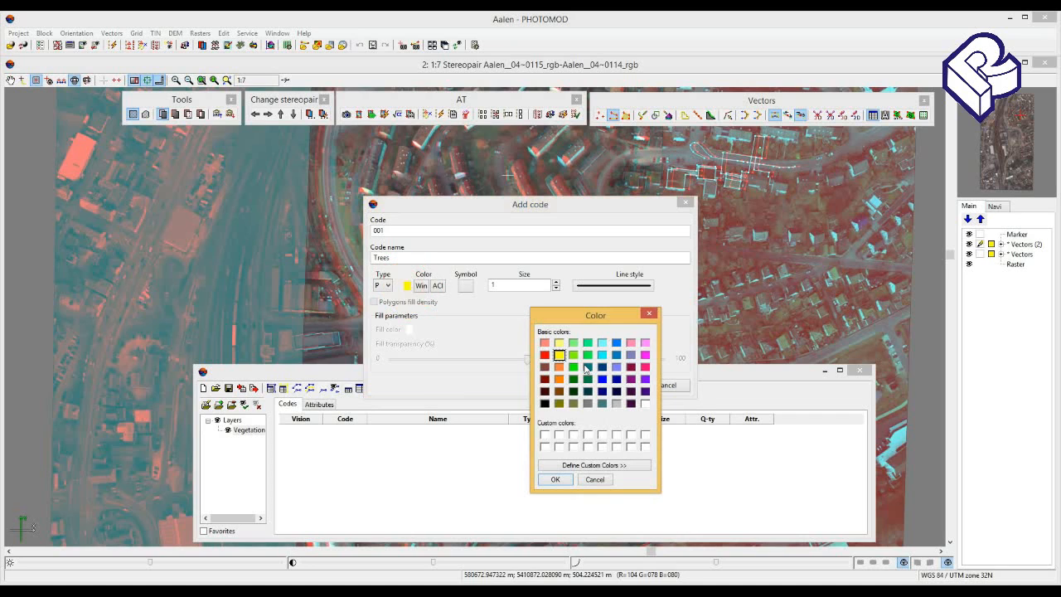
{"action": "left_click", "coordinate": [572, 367]}
{"action": "left_click", "coordinate": [555, 480]}
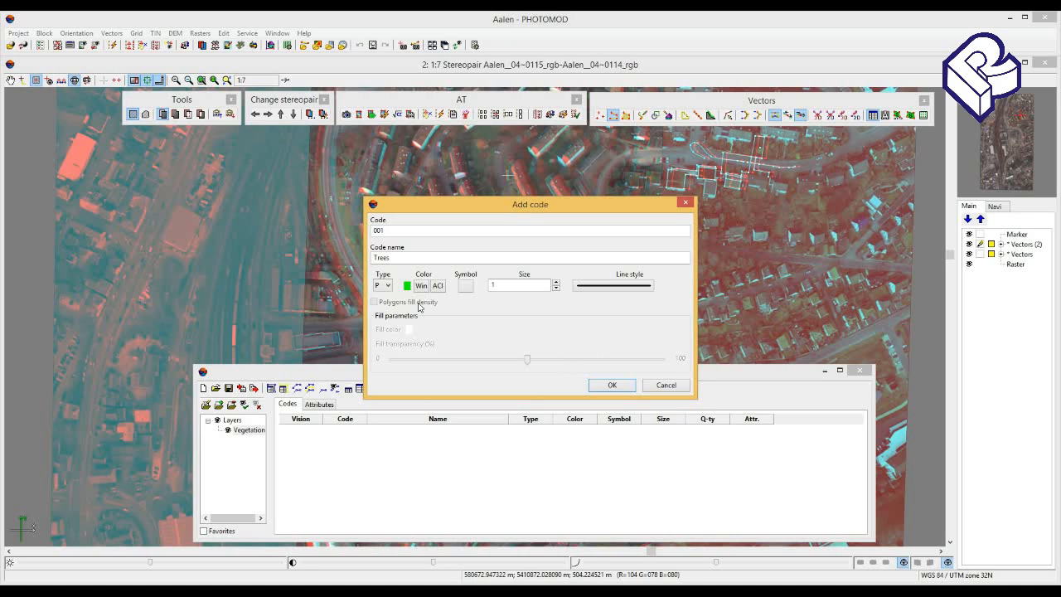
{"action": "left_click", "coordinate": [612, 385]}
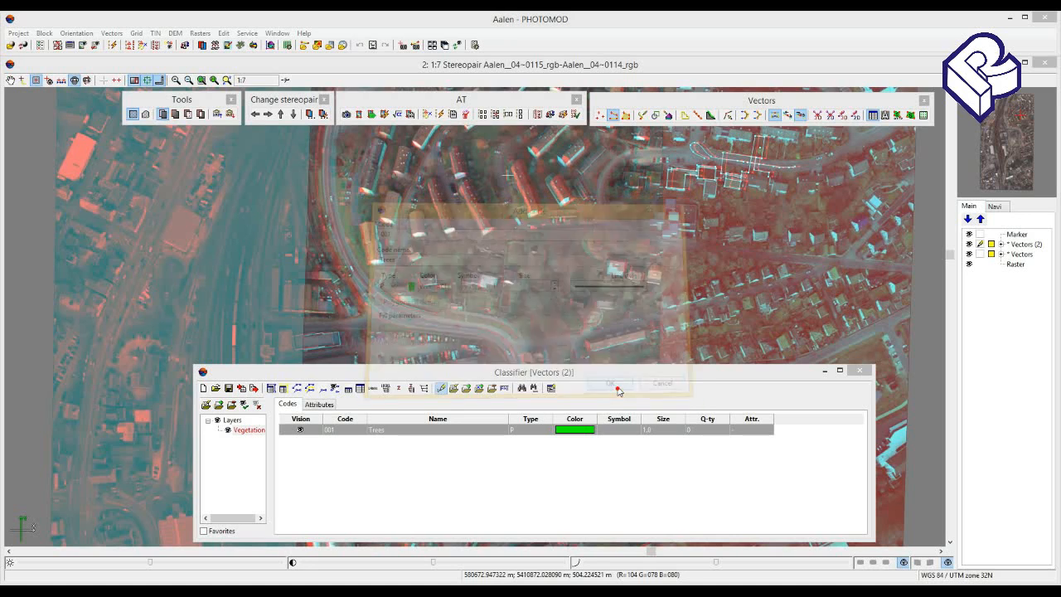
Start another code in the Vegetation layer with code 002, name Bushes and type C
{"action": "left_click", "coordinate": [246, 429]}
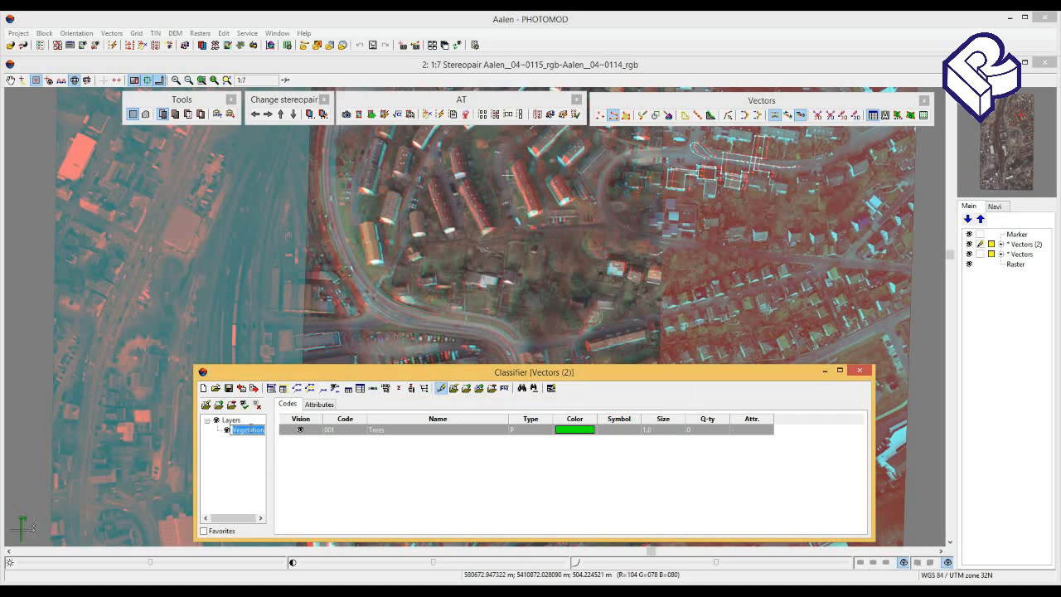
{"action": "left_click", "coordinate": [468, 390]}
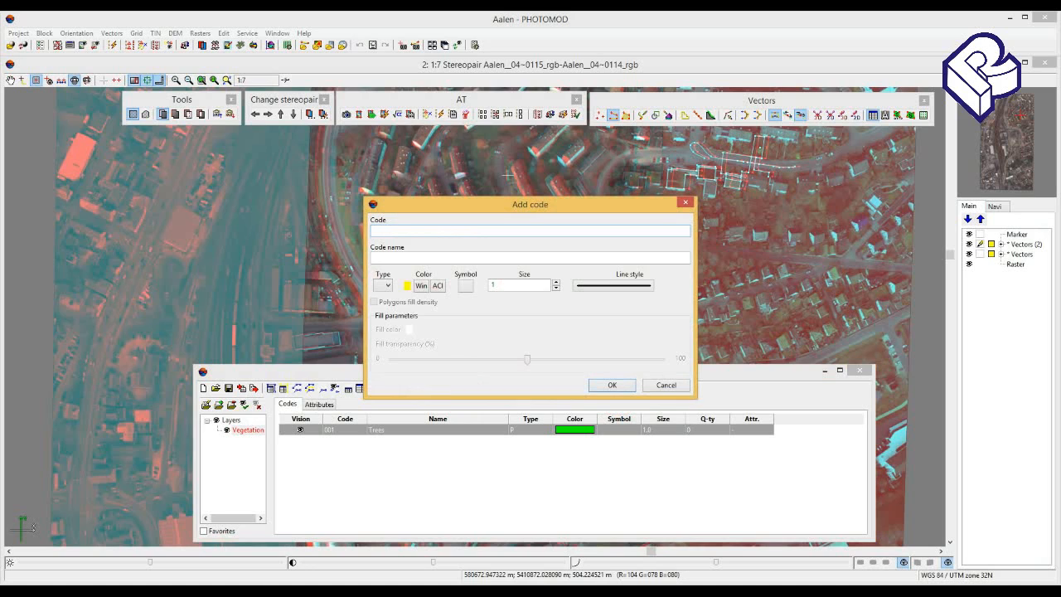
{"action": "type", "text": "002"}
{"action": "left_click", "coordinate": [381, 257]}
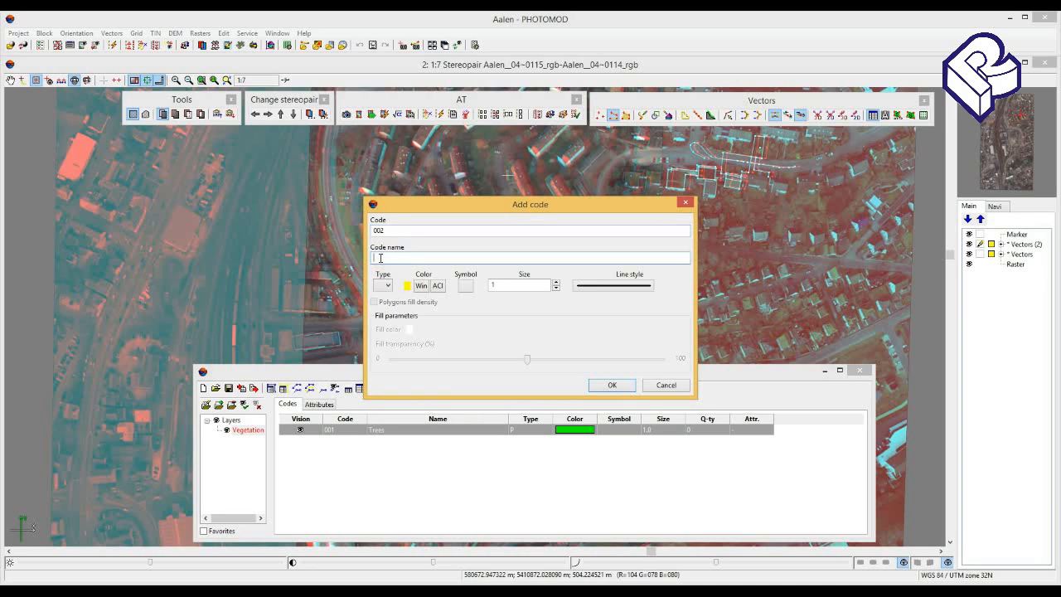
{"action": "type", "text": "Bushes"}
{"action": "left_click", "coordinate": [384, 285]}
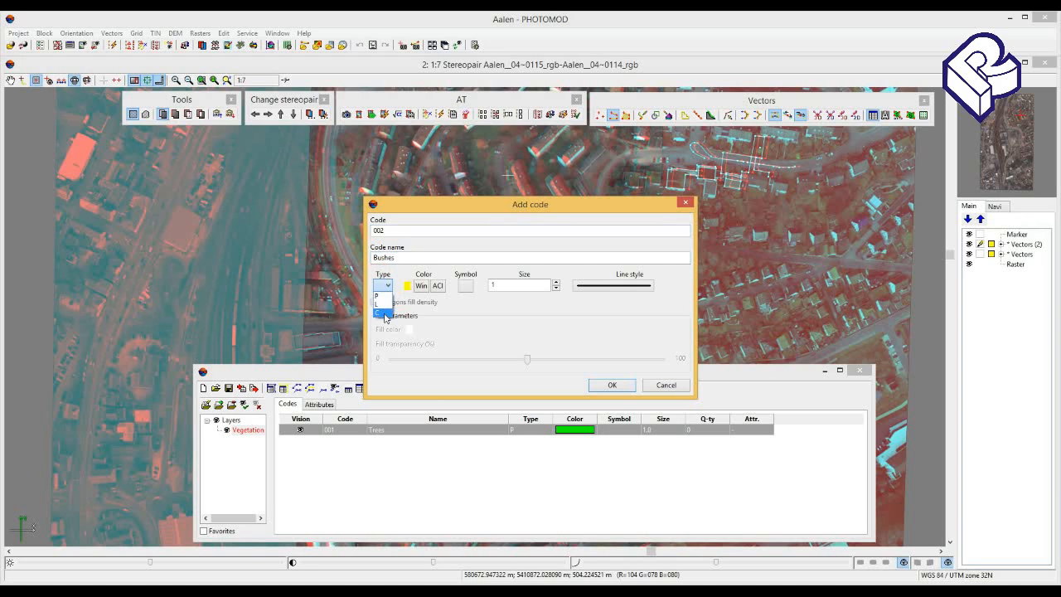
{"action": "left_click", "coordinate": [384, 313]}
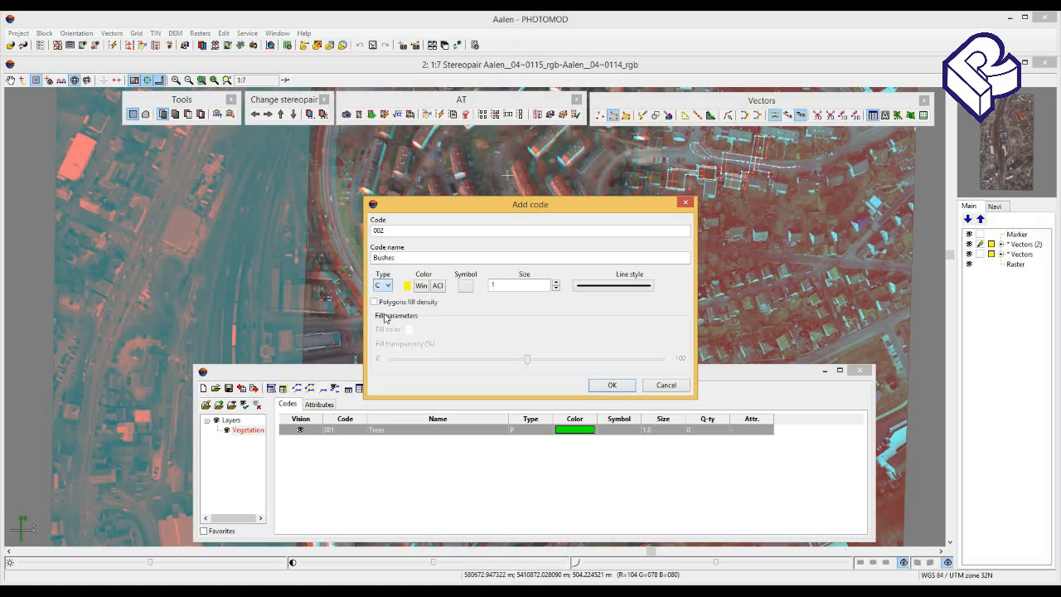
Set the Bushes code's colour to dark green and add the code to the classifier
{"action": "left_click", "coordinate": [421, 285]}
{"action": "left_click", "coordinate": [573, 391]}
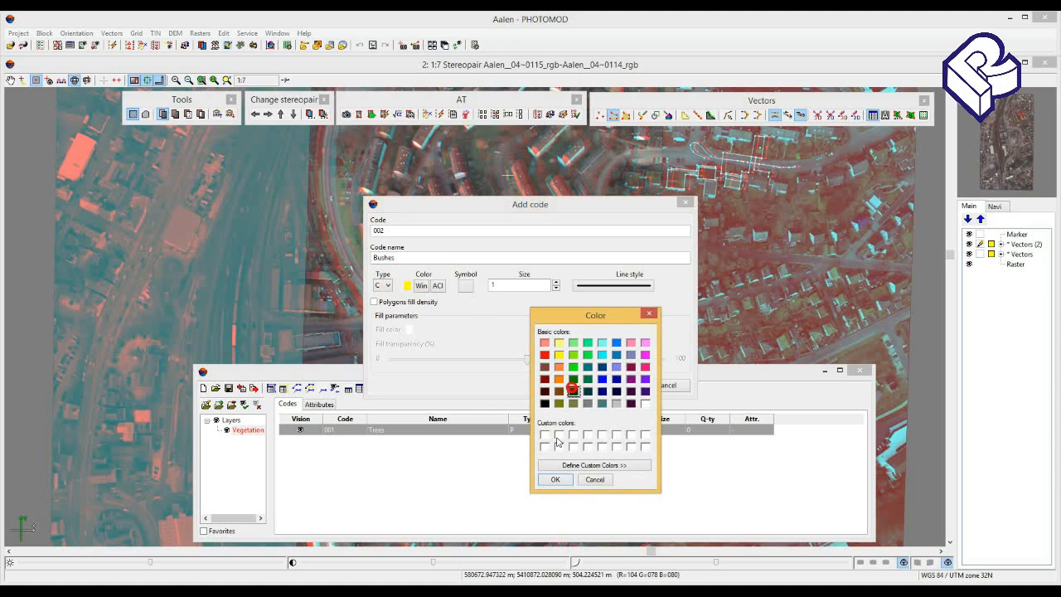
{"action": "left_click", "coordinate": [555, 479]}
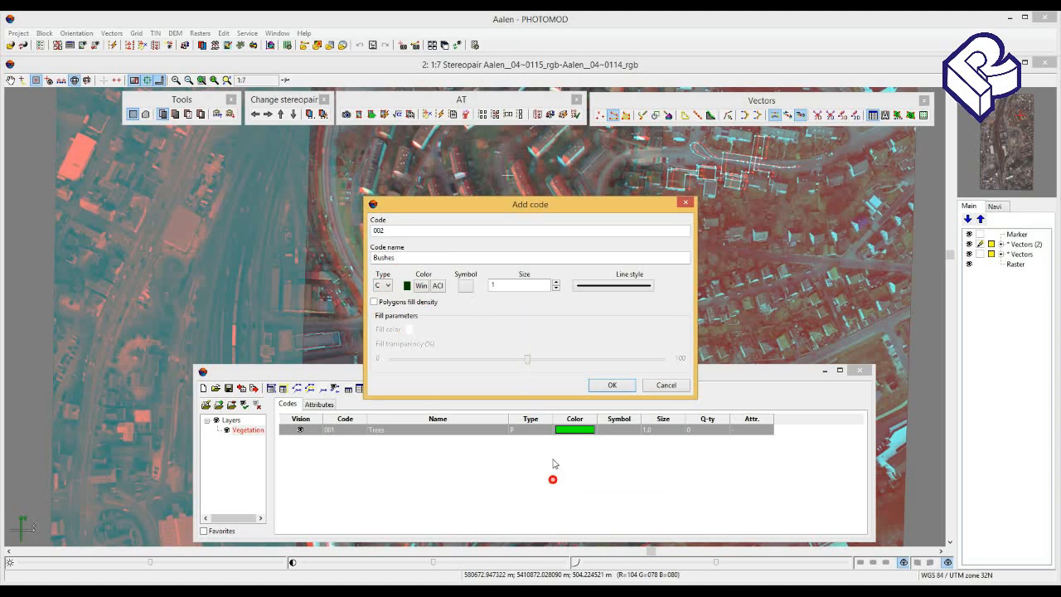
{"action": "left_click", "coordinate": [597, 385]}
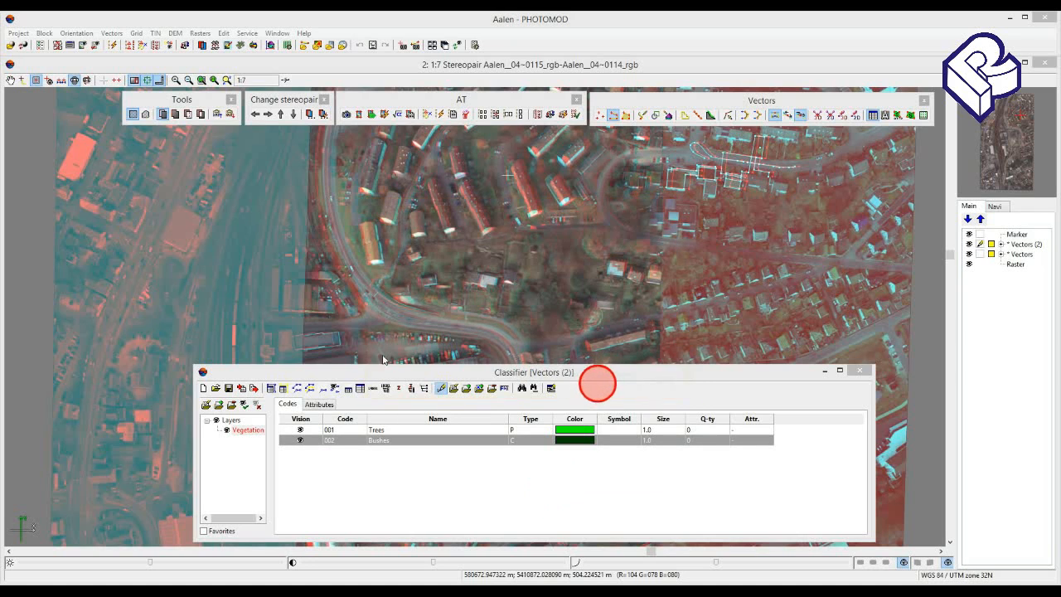
Add a layer named Man-made objects directly under the root Layers entry of the classifier
{"action": "left_click_drag", "start_coordinate": [374, 377], "coordinate": [379, 364]}
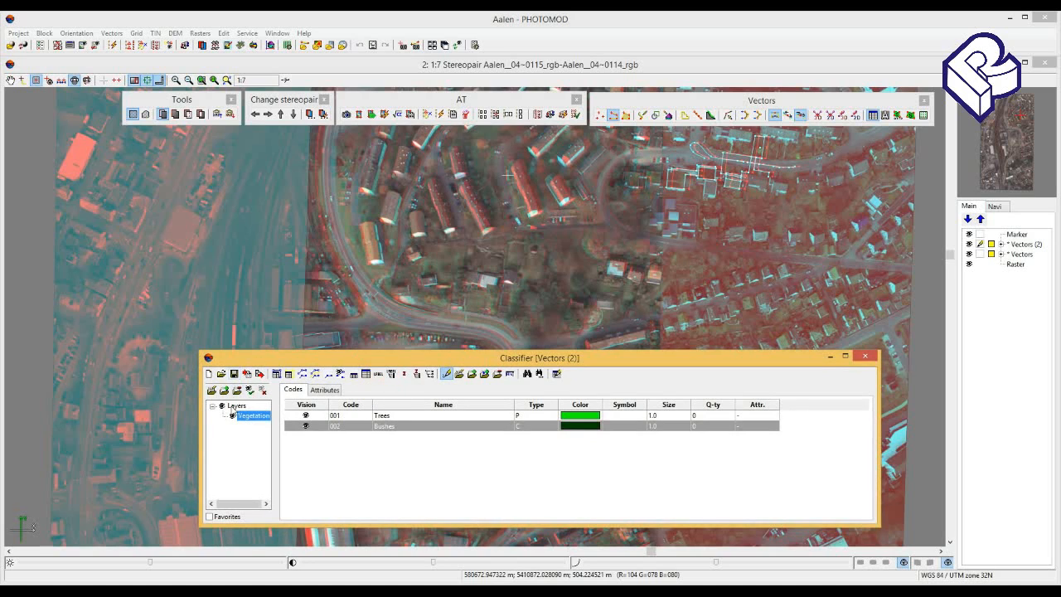
{"action": "left_click", "coordinate": [234, 405]}
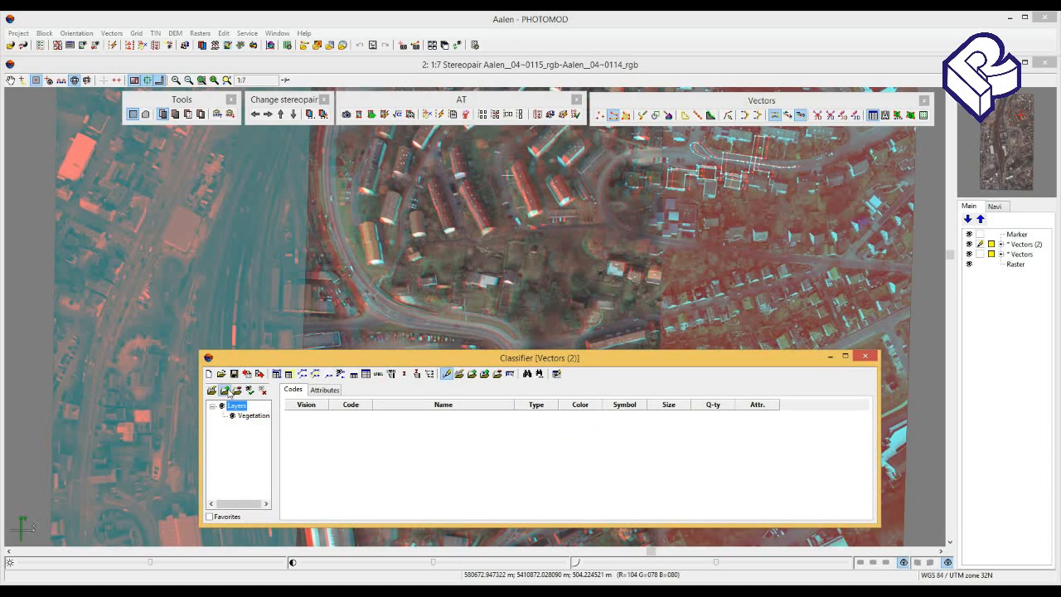
{"action": "left_click", "coordinate": [225, 390]}
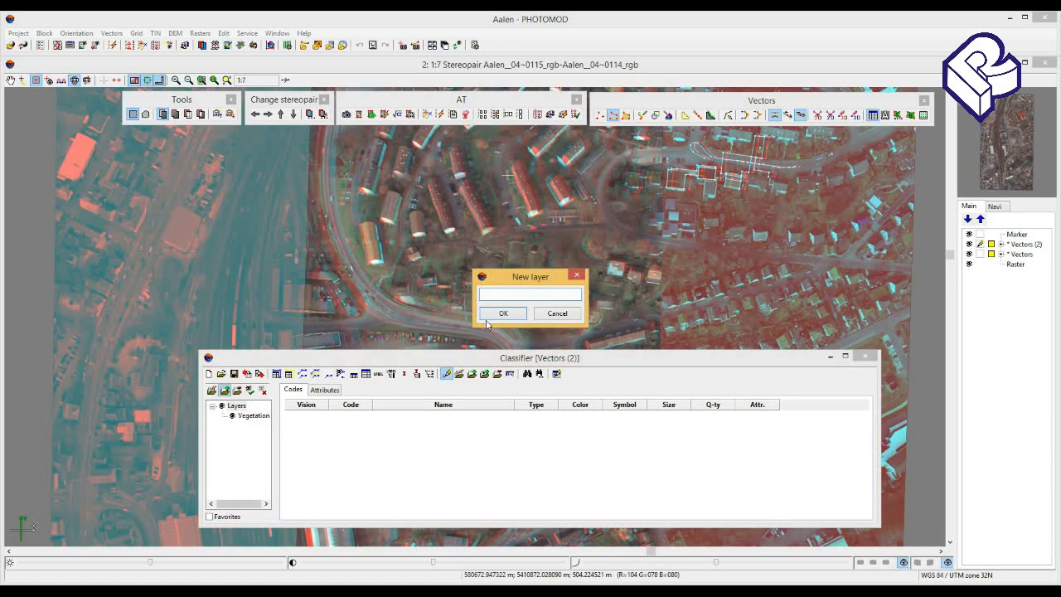
{"action": "left_click", "coordinate": [500, 296]}
{"action": "type", "text": "Man-made objects"}
{"action": "left_click", "coordinate": [501, 314]}
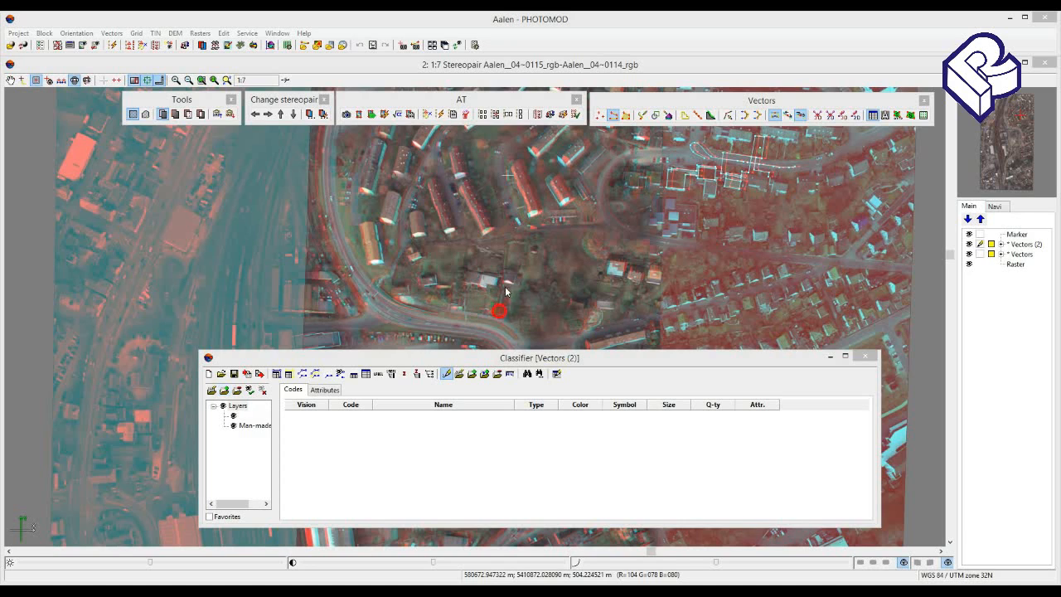
Rename the blank layer above Man-made objects as Vegetation
{"action": "left_click", "coordinate": [246, 417]}
{"action": "left_click", "coordinate": [241, 416]}
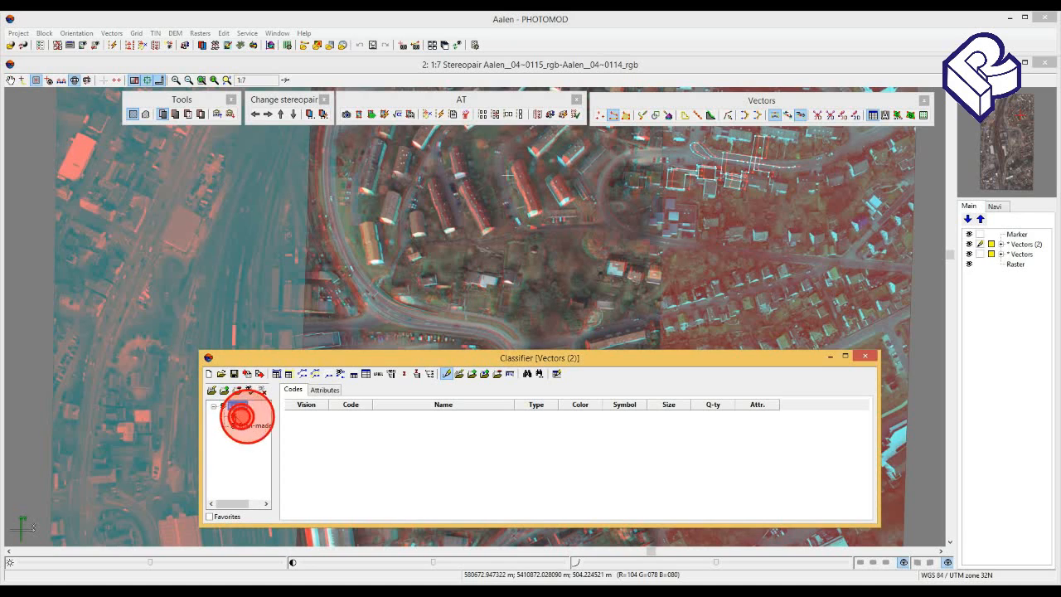
{"action": "left_click", "coordinate": [240, 408]}
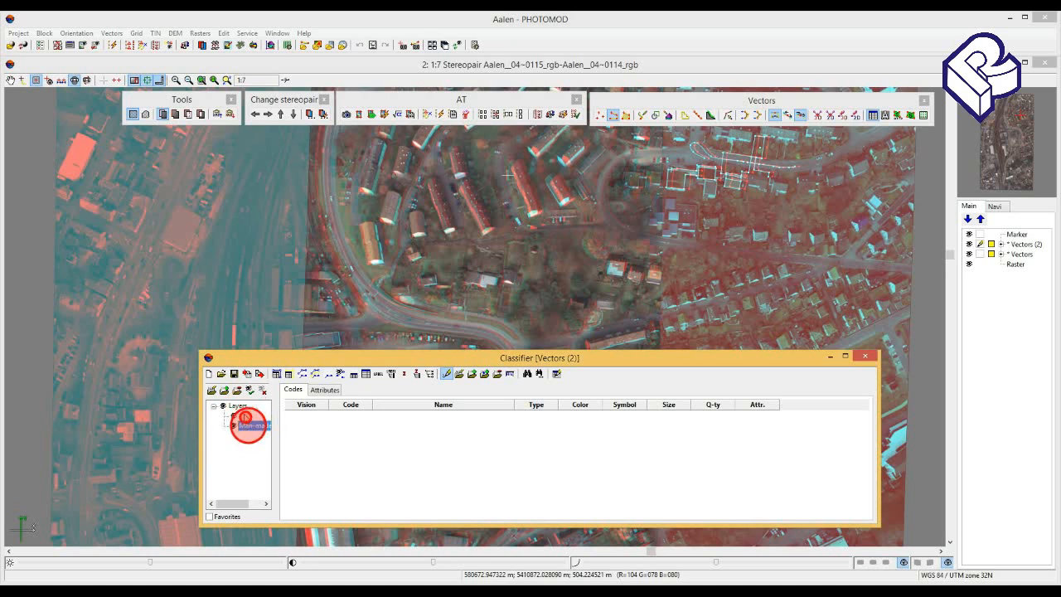
{"action": "left_click", "coordinate": [244, 422]}
{"action": "left_click", "coordinate": [212, 390]}
{"action": "left_click", "coordinate": [227, 420]}
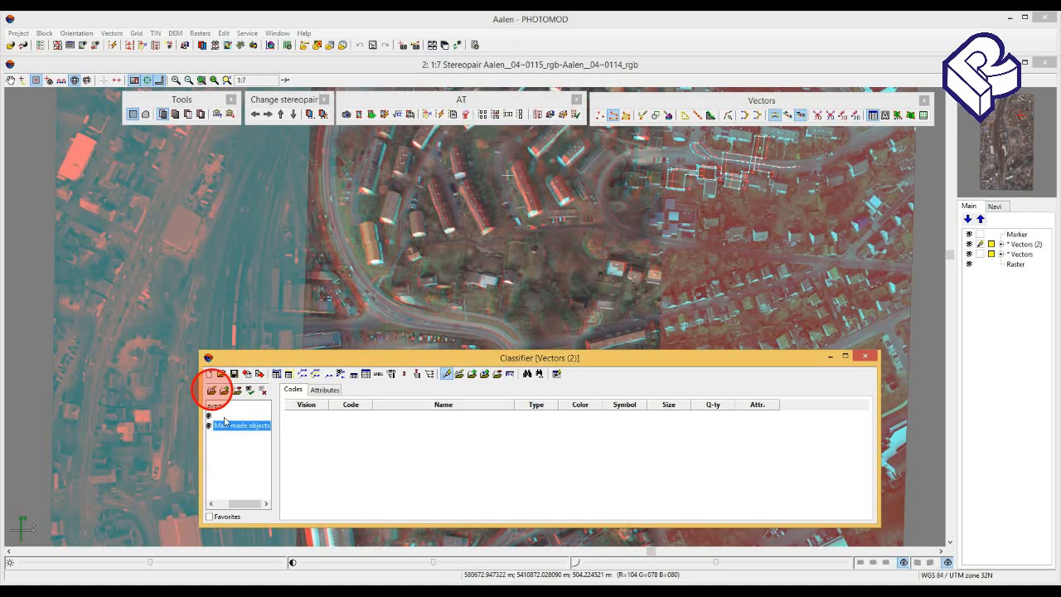
{"action": "left_click", "coordinate": [224, 419]}
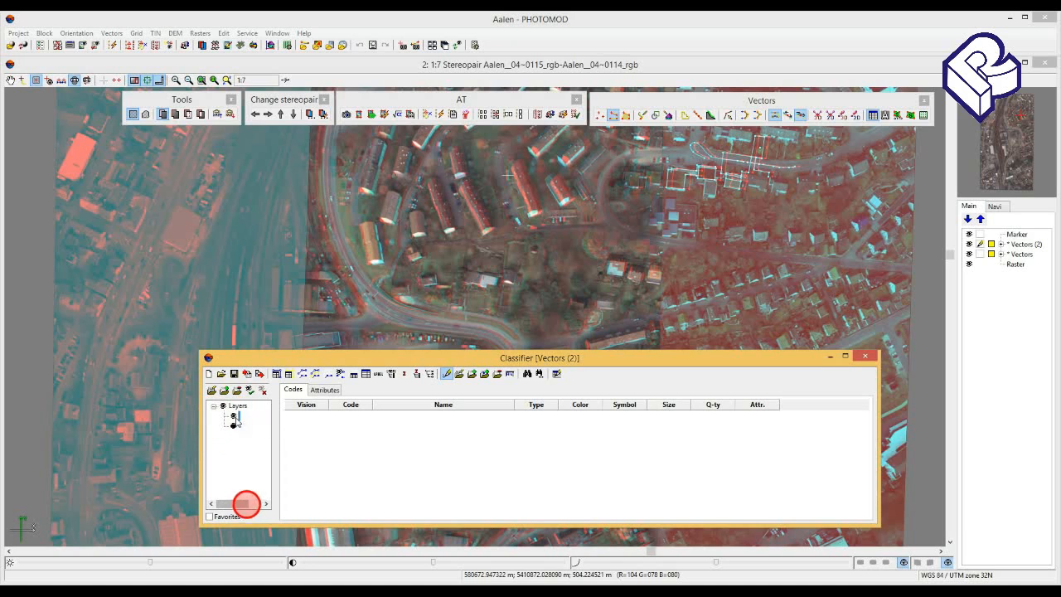
{"action": "left_click", "coordinate": [234, 415]}
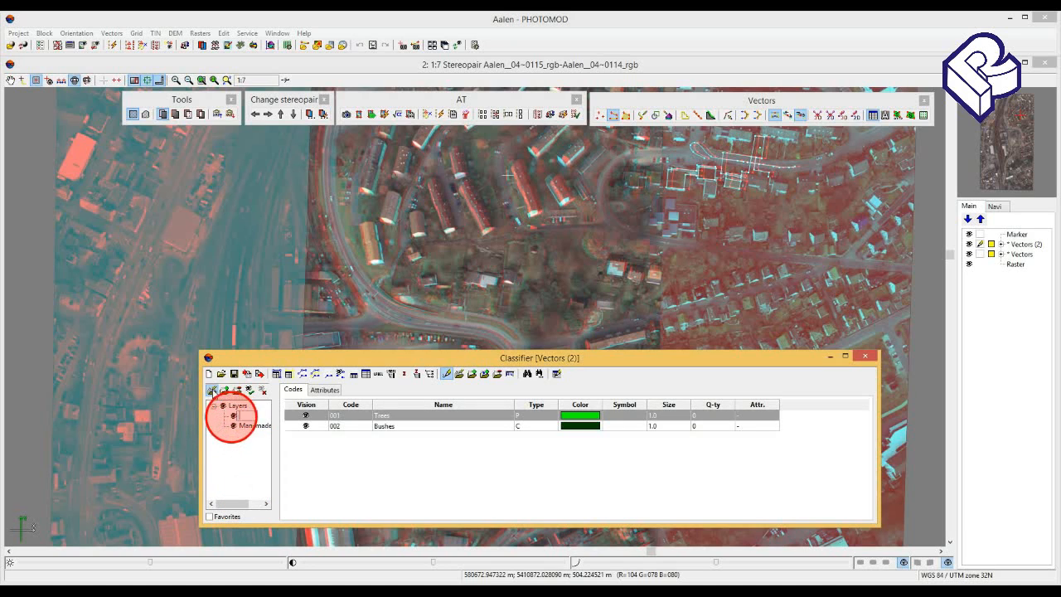
{"action": "left_click", "coordinate": [213, 389]}
{"action": "left_click", "coordinate": [242, 415]}
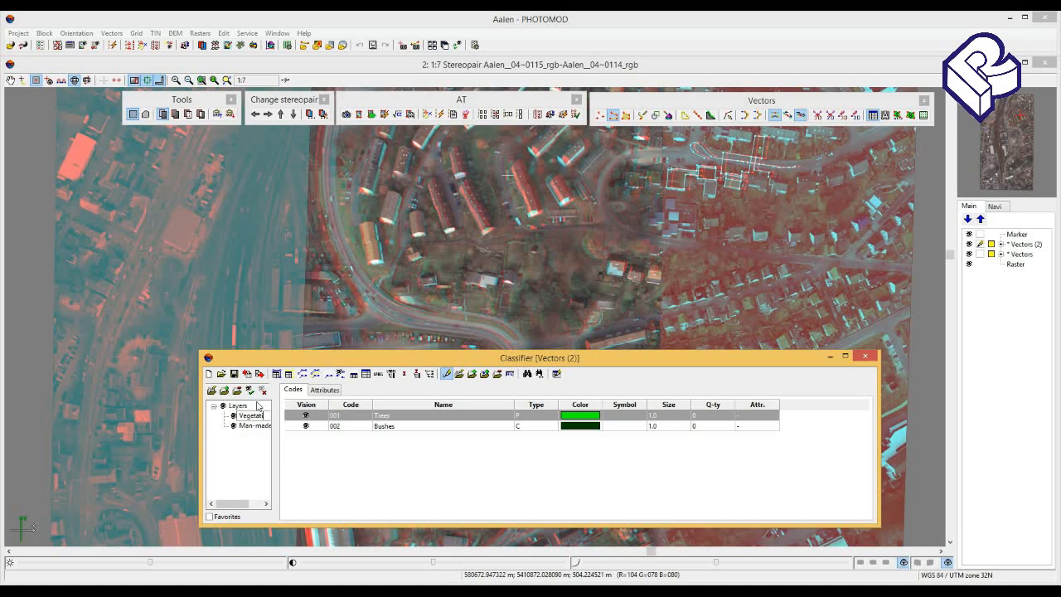
{"action": "key", "text": "Return"}
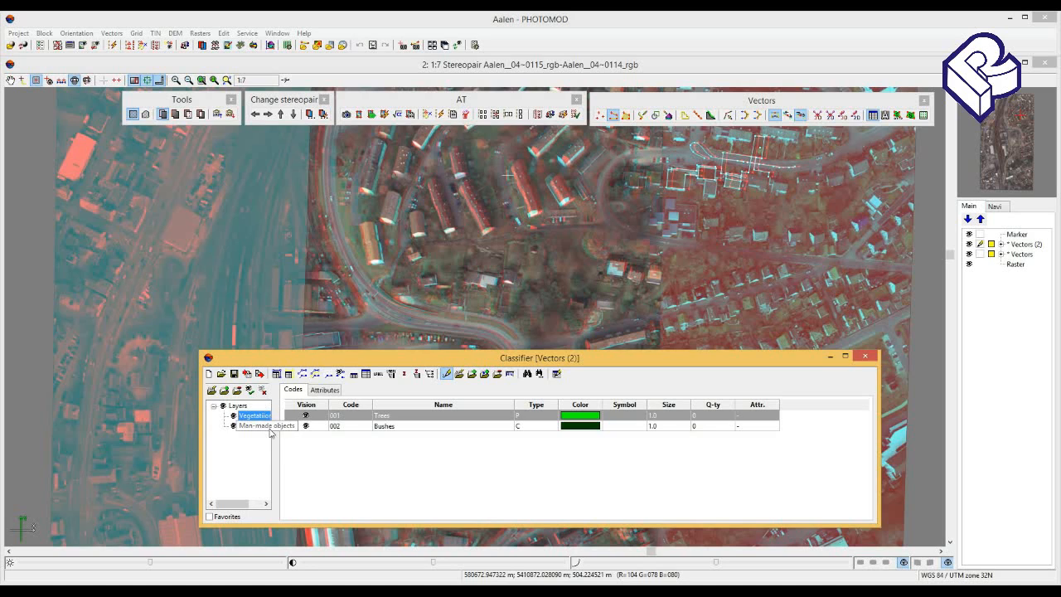
{"action": "double_click", "coordinate": [264, 417]}
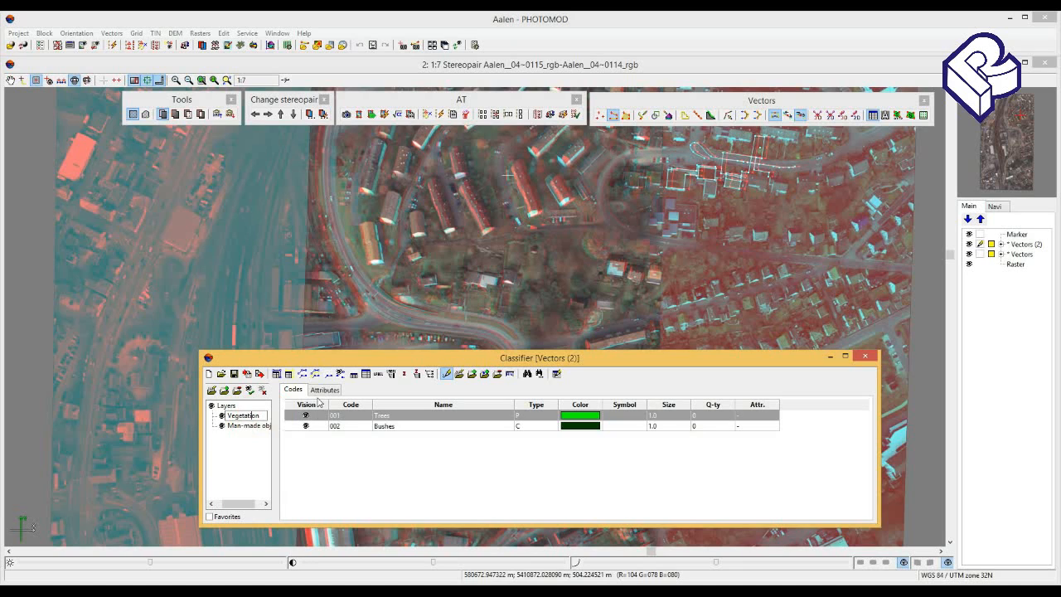
{"action": "key", "text": "Return"}
Start a code in the Man-made objects layer with code 003, name Roads and type L
{"action": "left_click", "coordinate": [253, 427]}
{"action": "left_click", "coordinate": [254, 428]}
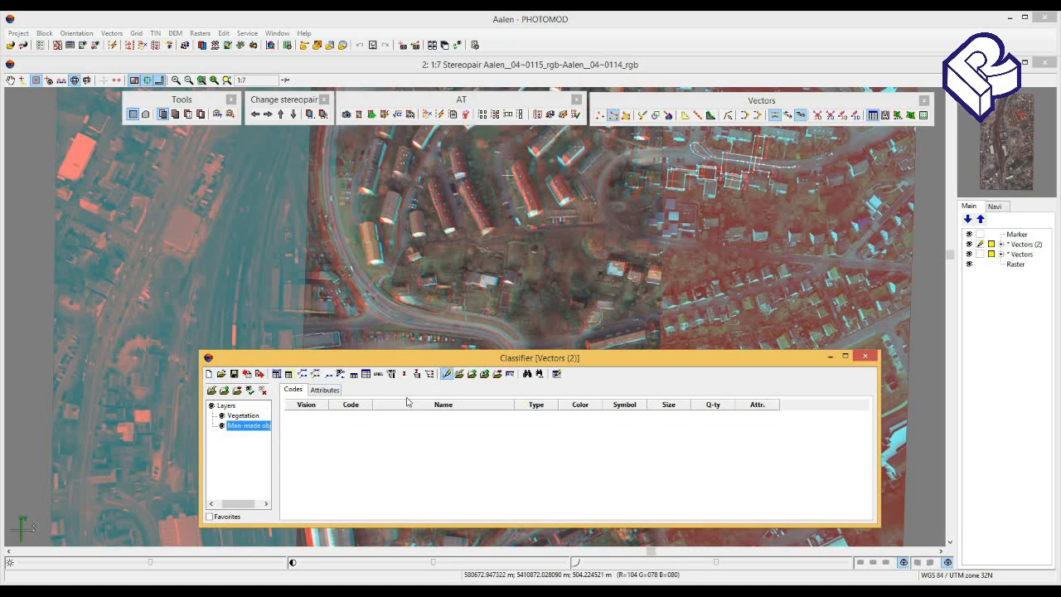
{"action": "left_click", "coordinate": [473, 376]}
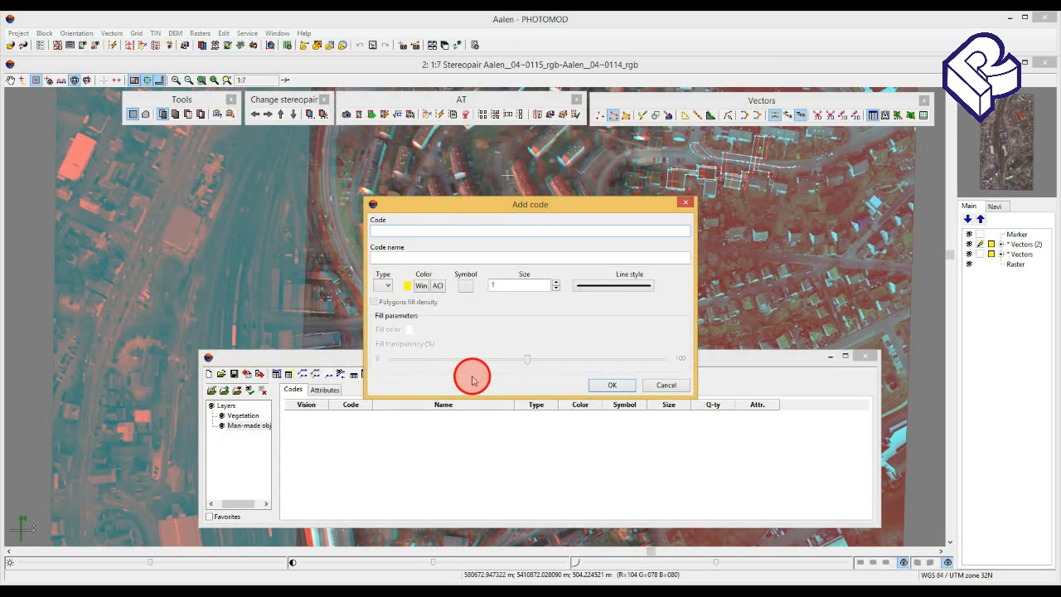
{"action": "type", "text": "003"}
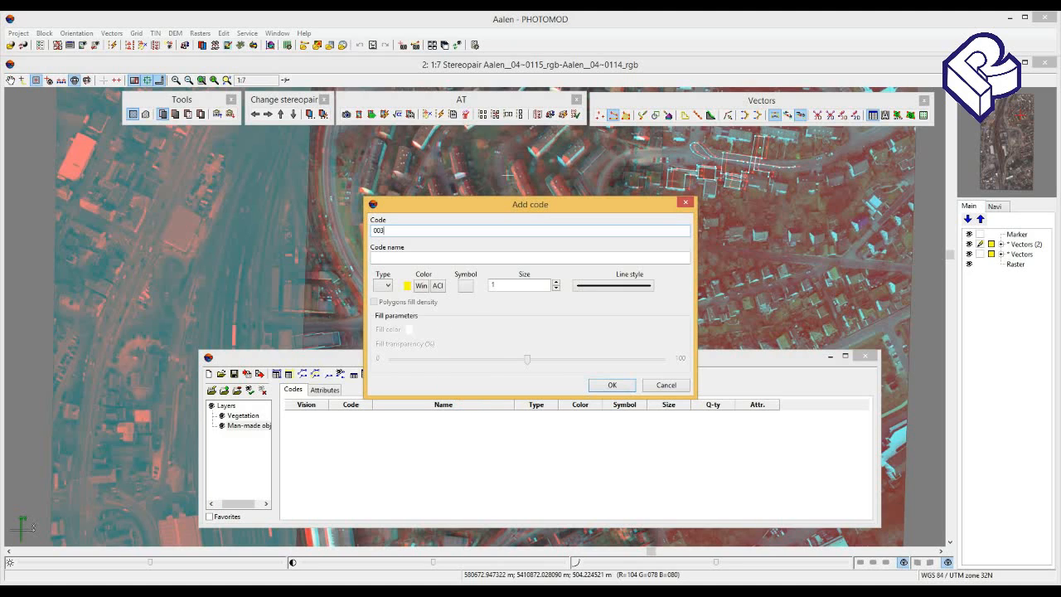
{"action": "left_click", "coordinate": [383, 253]}
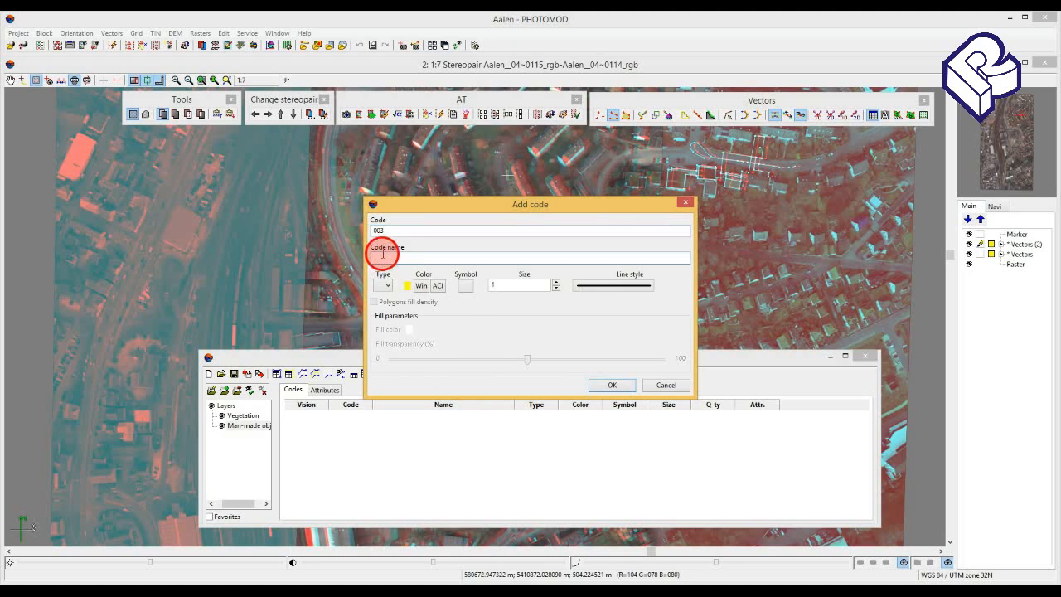
{"action": "type", "text": "Roads"}
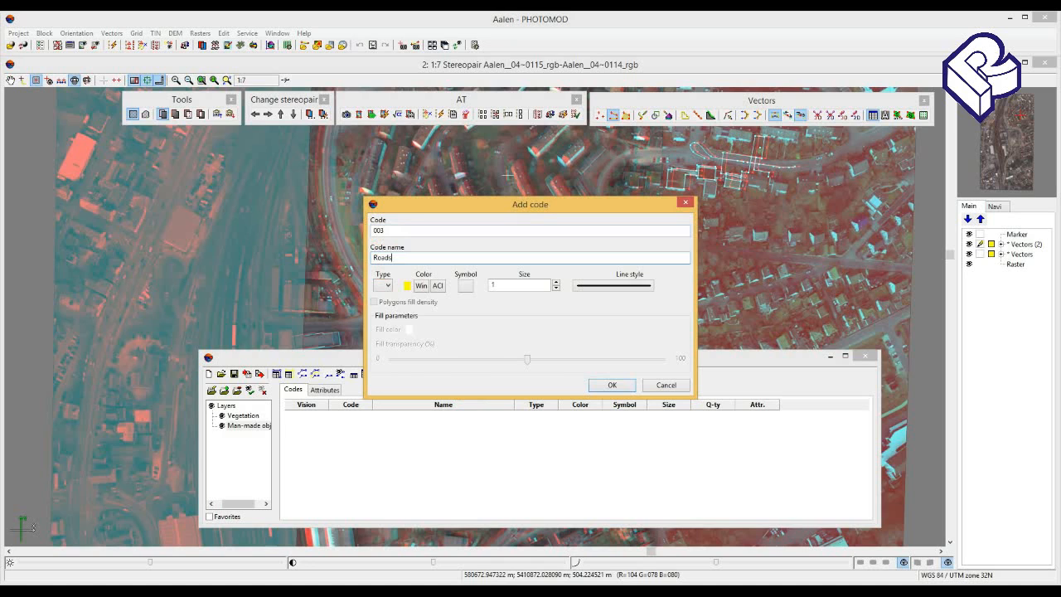
{"action": "left_click", "coordinate": [378, 287]}
{"action": "left_click", "coordinate": [383, 304]}
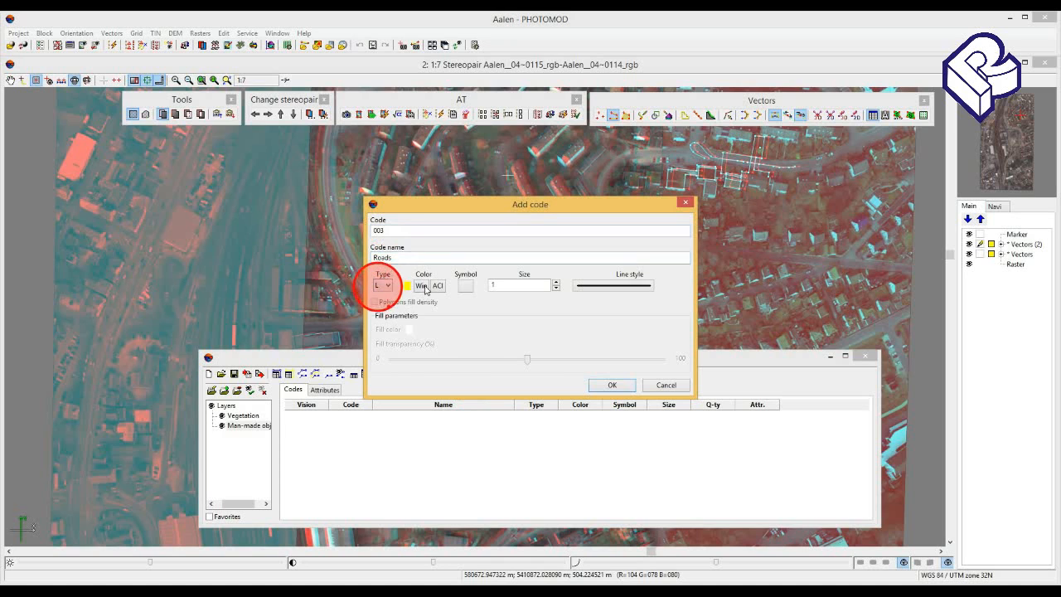
Set the Roads code's colour to purple and add the code to the classifier
{"action": "left_click", "coordinate": [407, 285]}
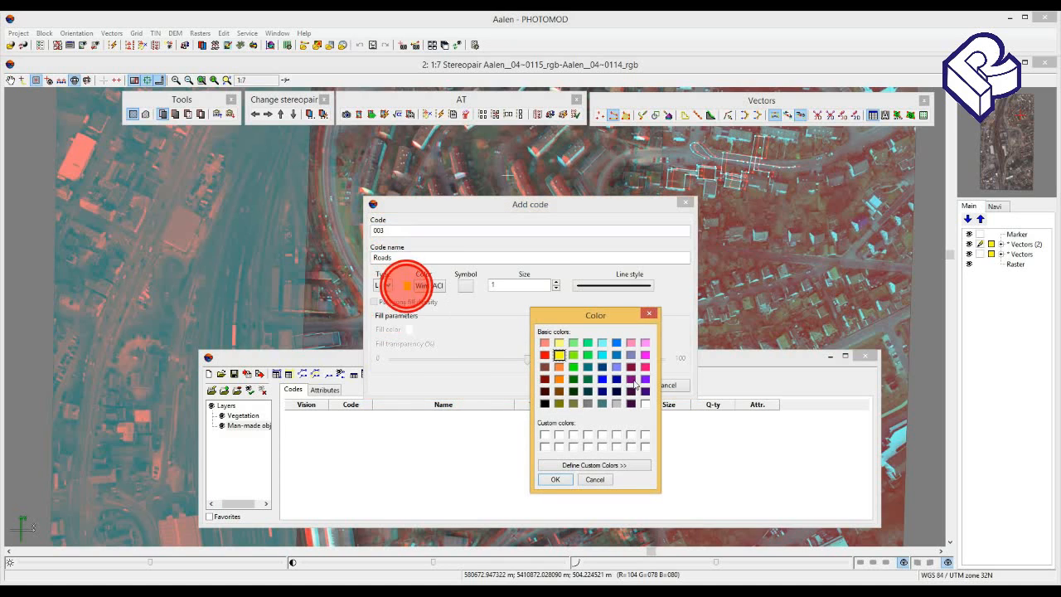
{"action": "left_click", "coordinate": [631, 379]}
{"action": "left_click", "coordinate": [555, 480]}
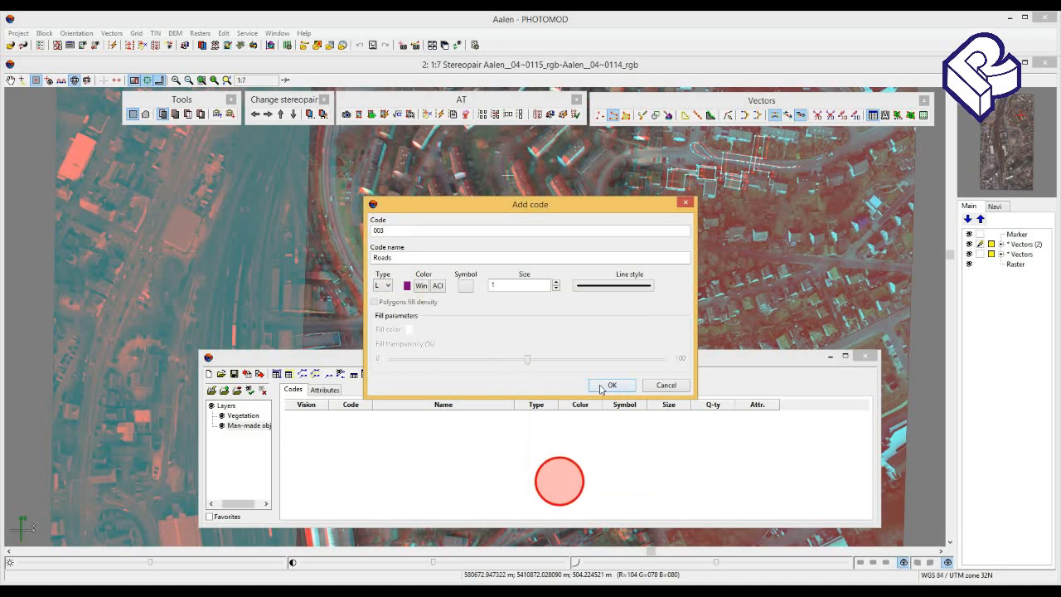
{"action": "left_click", "coordinate": [602, 386]}
Start another code in the Man-made objects layer with code 004, name Buildings and type C
{"action": "left_click", "coordinate": [471, 374]}
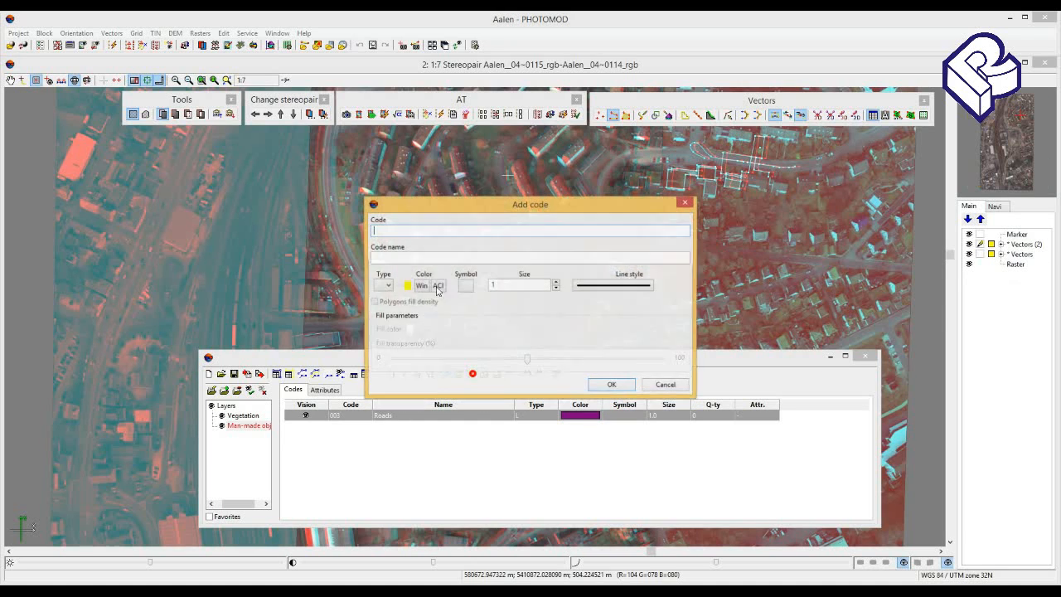
{"action": "left_click", "coordinate": [398, 231]}
{"action": "type", "text": "004"}
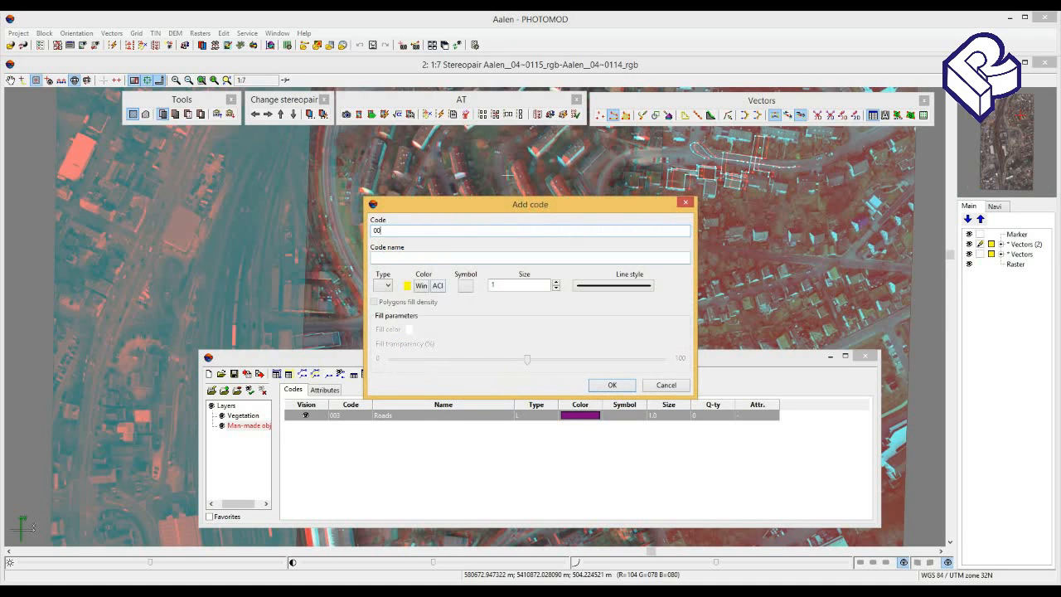
{"action": "left_click", "coordinate": [414, 257]}
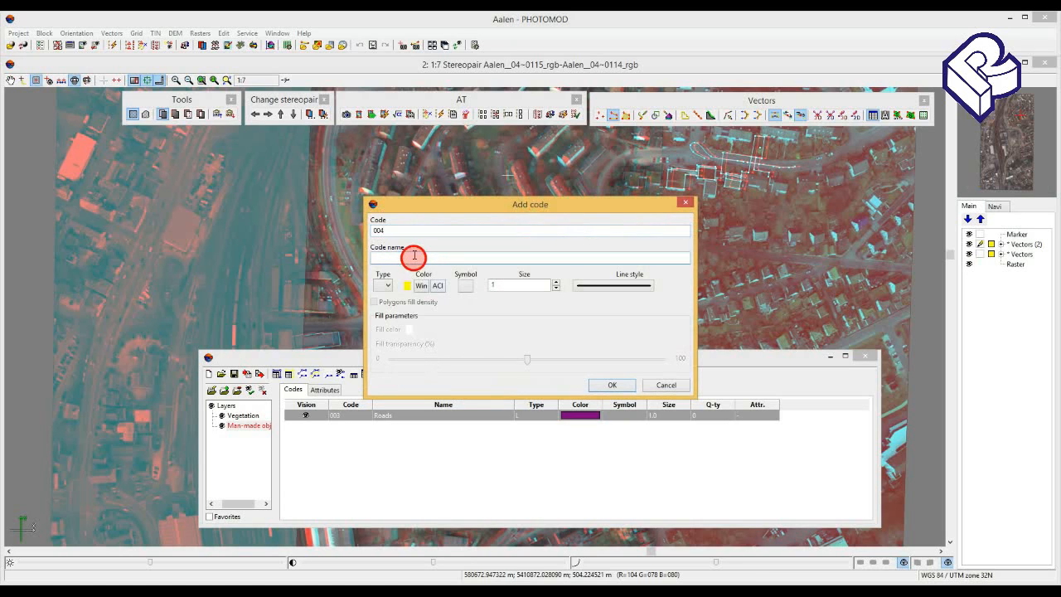
{"action": "type", "text": "Build"}
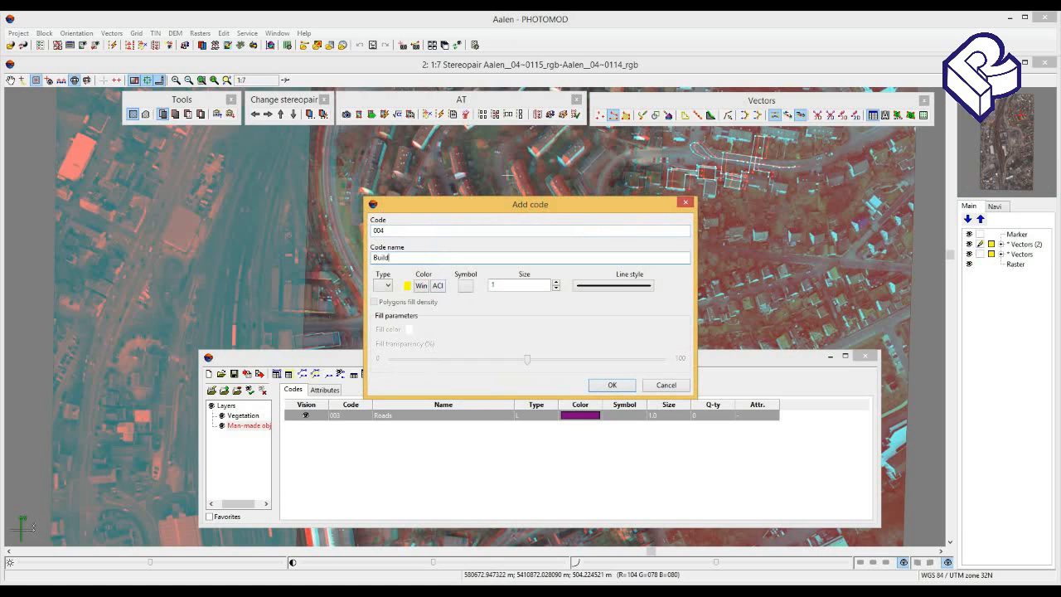
{"action": "type", "text": "ings"}
{"action": "left_click", "coordinate": [386, 285]}
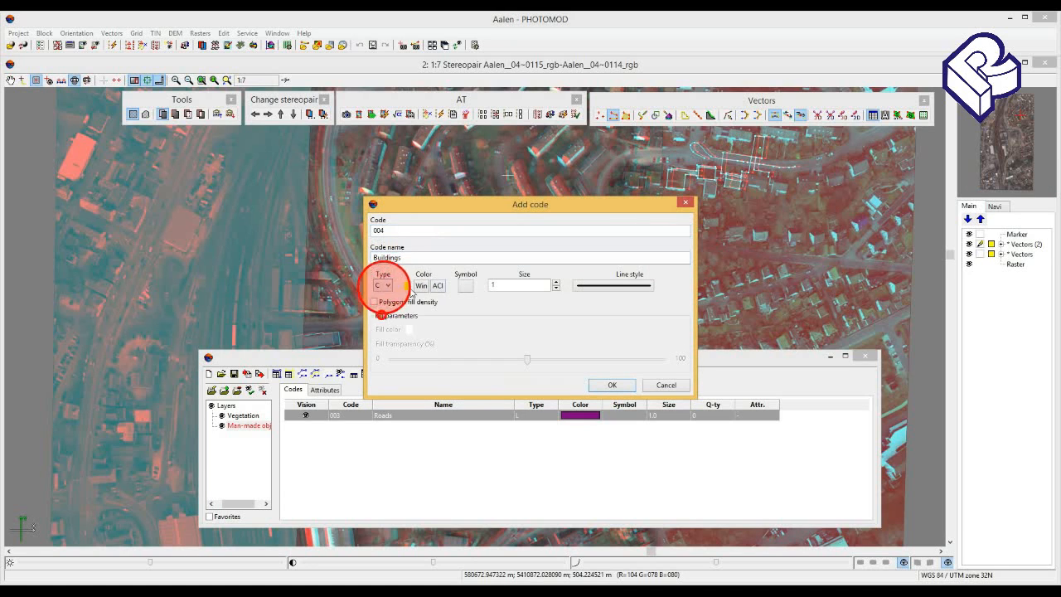
{"action": "left_click", "coordinate": [382, 315]}
Set the Buildings code's colour to orange and add the code to the classifier
{"action": "left_click", "coordinate": [407, 285]}
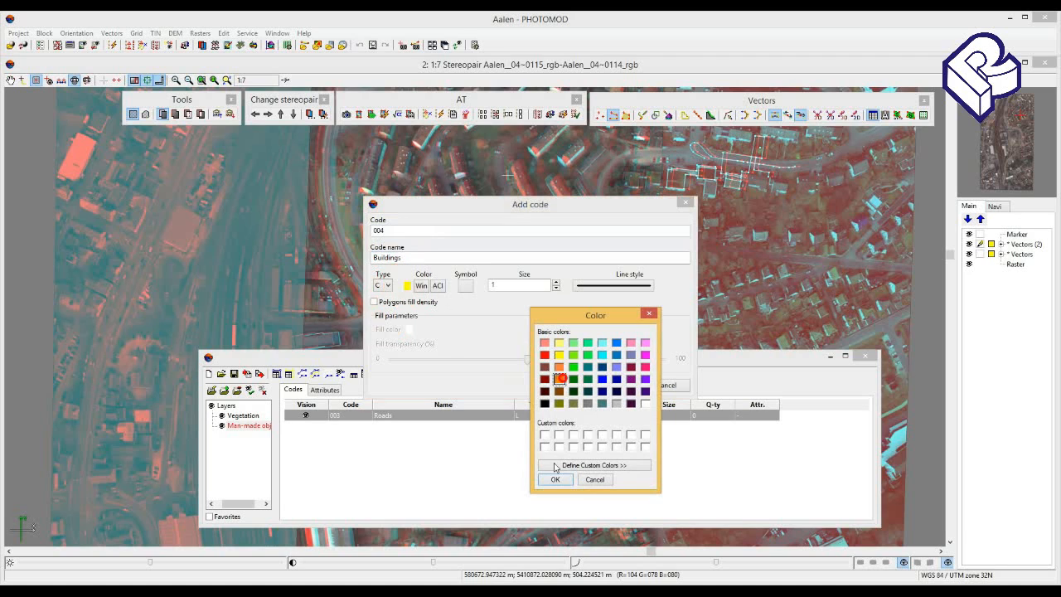
{"action": "left_click", "coordinate": [560, 379]}
{"action": "left_click", "coordinate": [555, 479]}
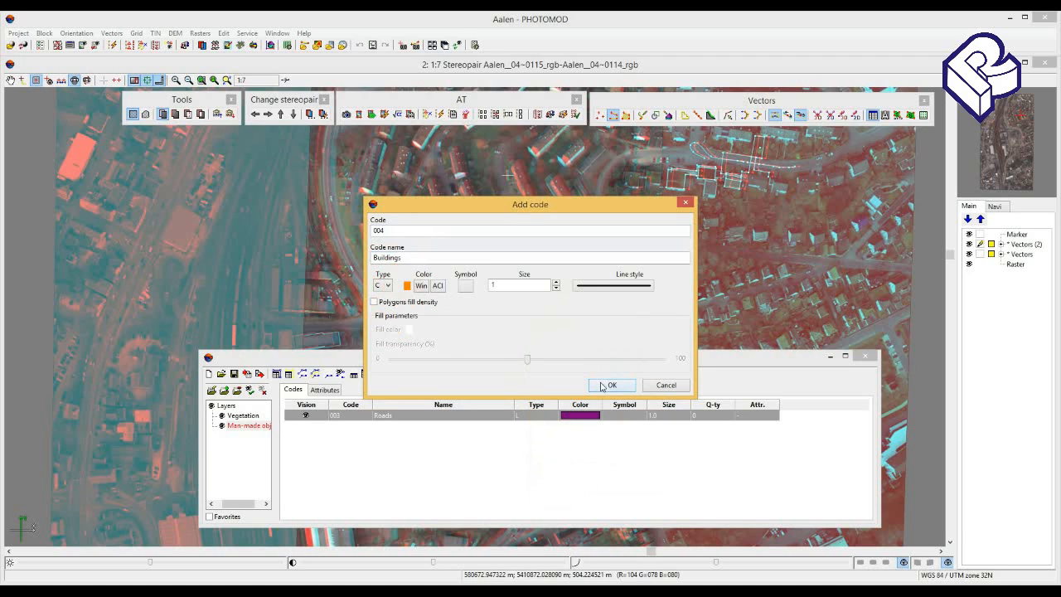
{"action": "left_click", "coordinate": [602, 386]}
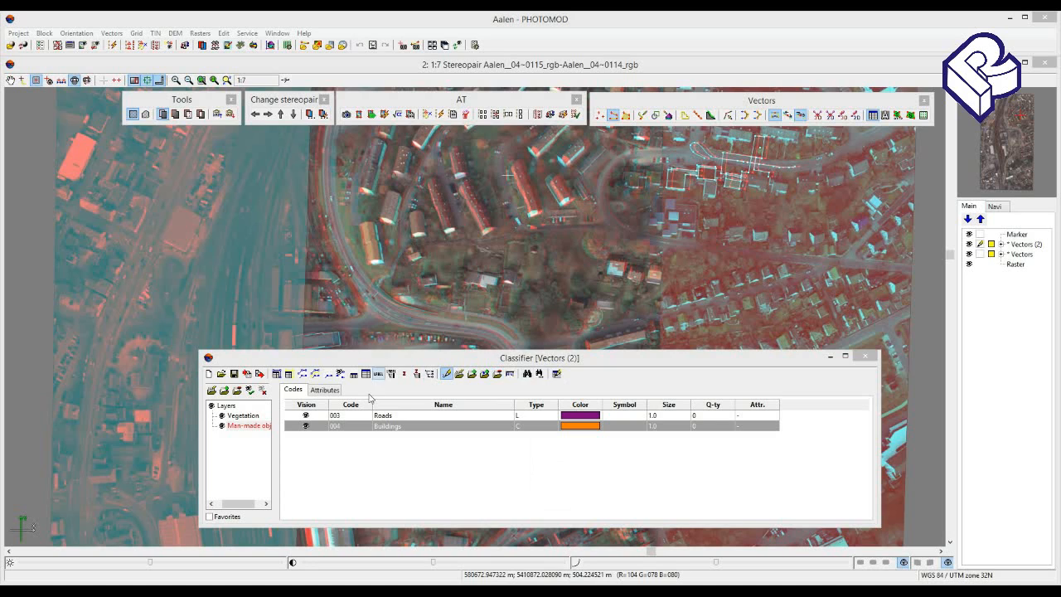
Add a float attribute named Road length to the Roads code
{"action": "left_click", "coordinate": [387, 415]}
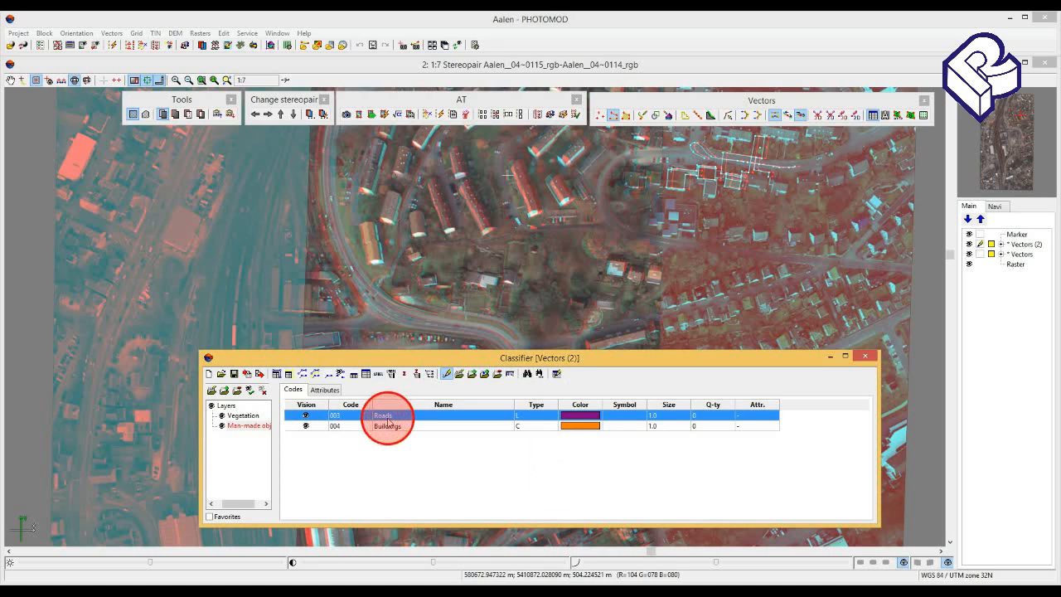
{"action": "left_click", "coordinate": [338, 392]}
{"action": "left_click_drag", "start_coordinate": [339, 392], "coordinate": [384, 330]}
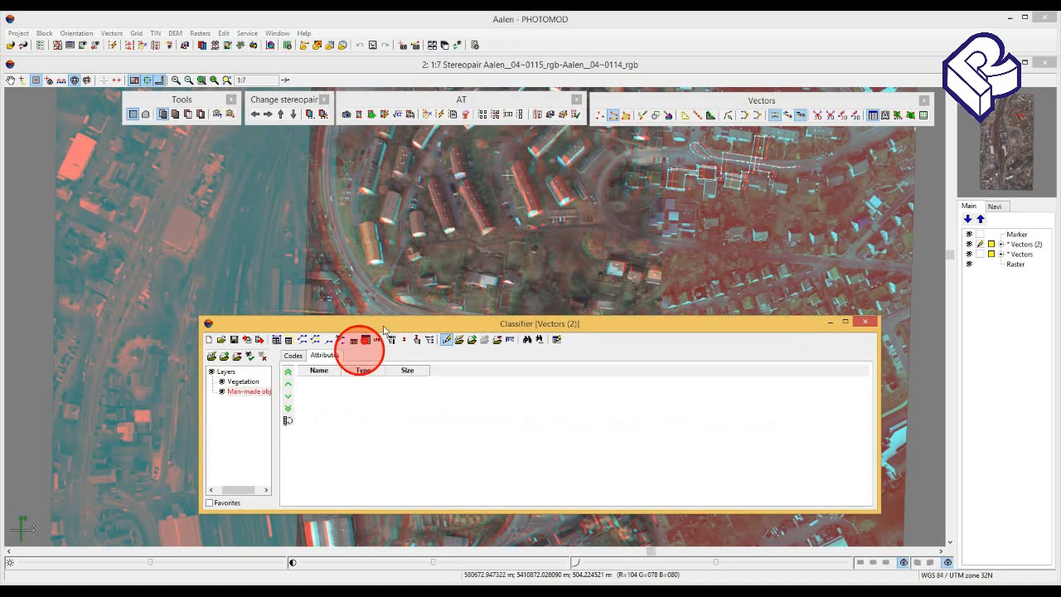
{"action": "left_click", "coordinate": [473, 341]}
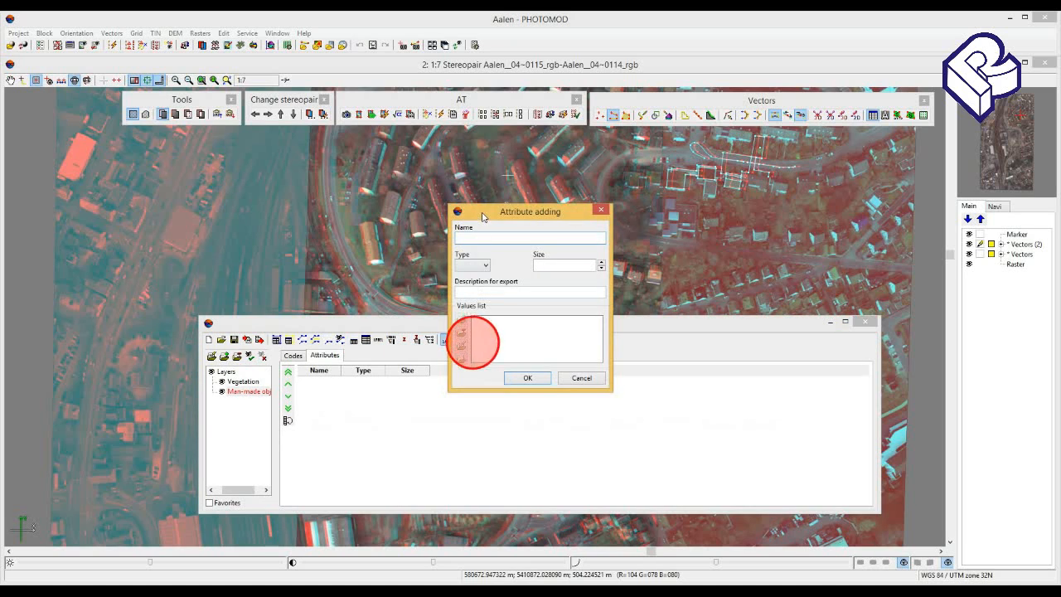
{"action": "left_click_drag", "start_coordinate": [485, 214], "coordinate": [468, 299]}
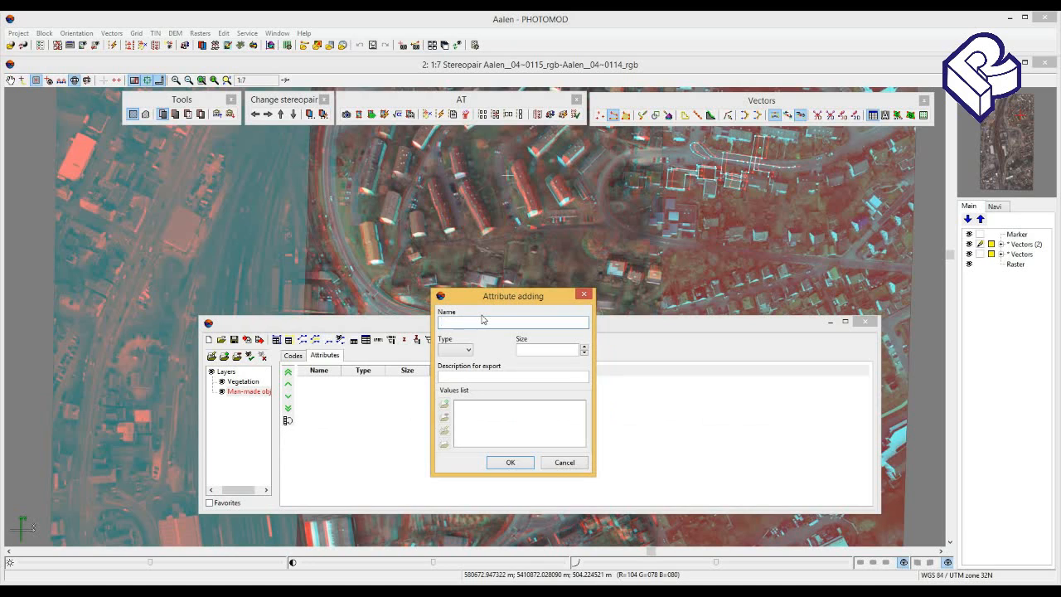
{"action": "type", "text": "Road length"}
{"action": "left_click", "coordinate": [452, 349]}
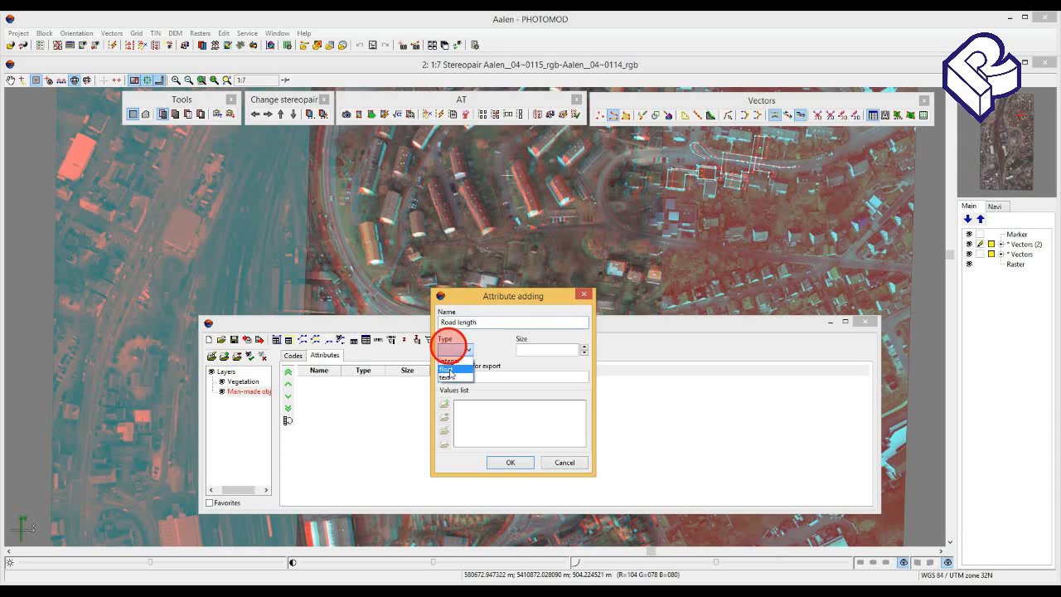
{"action": "left_click", "coordinate": [451, 370]}
{"action": "left_click", "coordinate": [501, 461]}
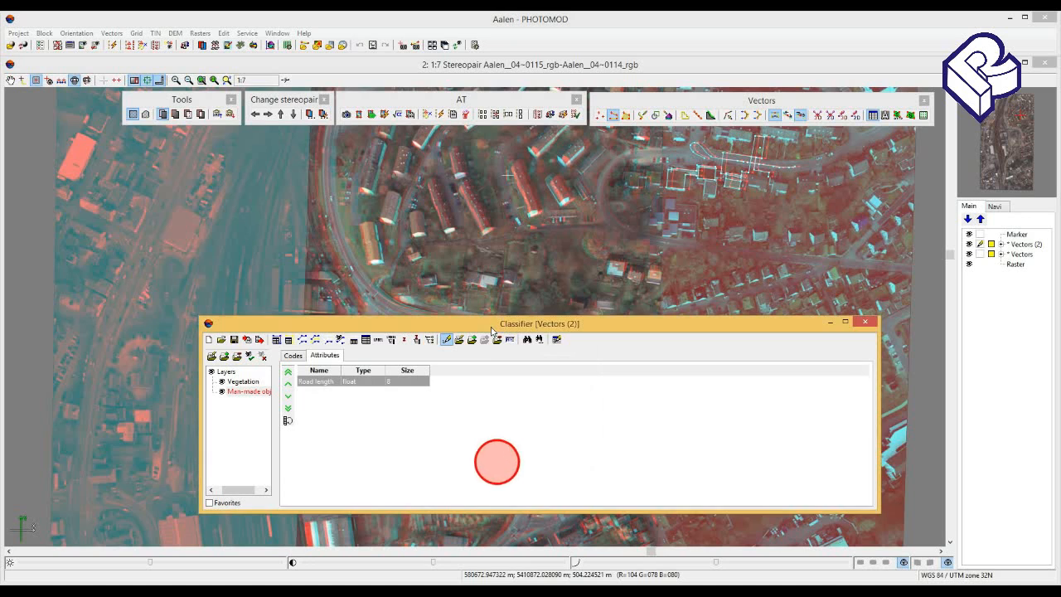
Start a second attribute for the Roads code, named Class and of integer type
{"action": "left_click", "coordinate": [492, 327]}
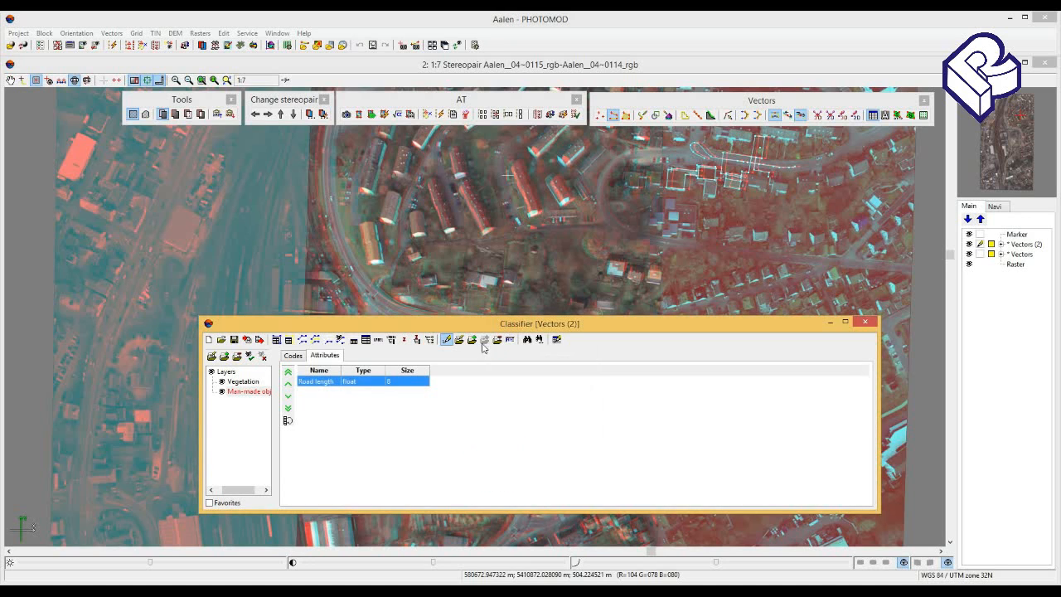
{"action": "left_click", "coordinate": [484, 340]}
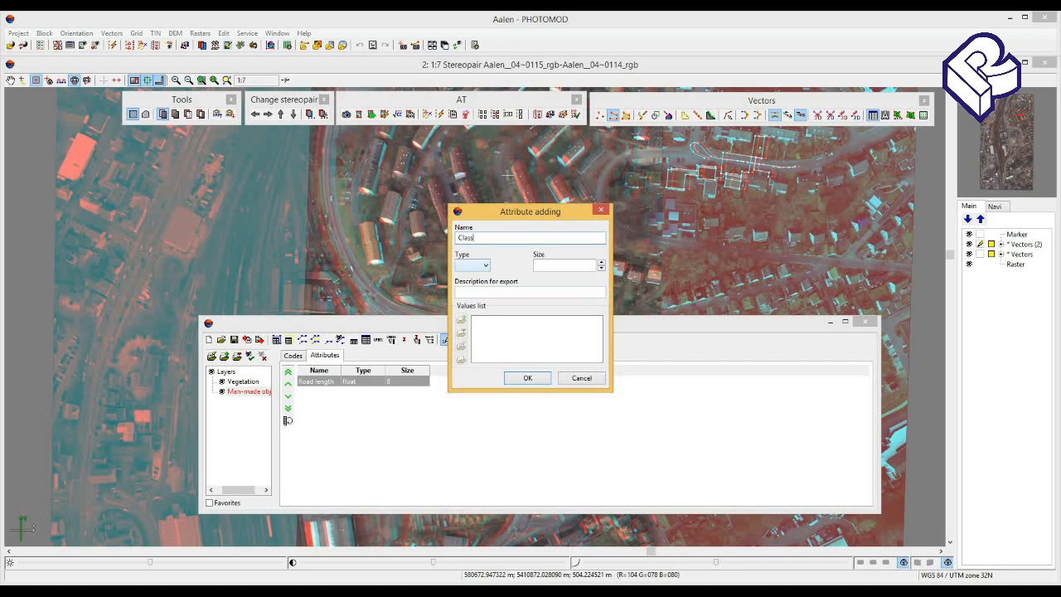
{"action": "left_click", "coordinate": [473, 265]}
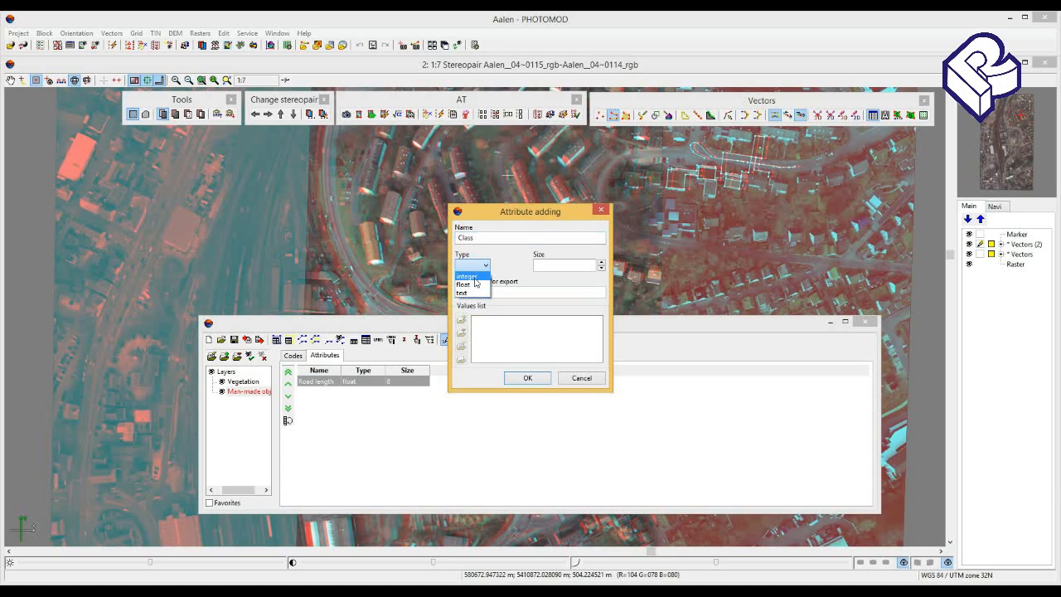
{"action": "left_click", "coordinate": [474, 277]}
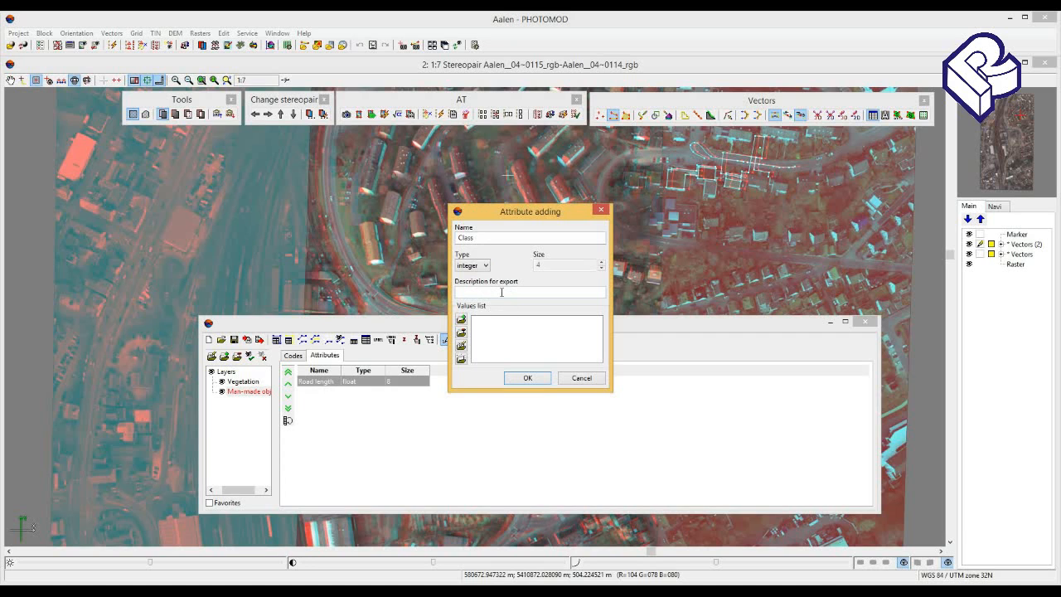
{"action": "left_click", "coordinate": [501, 291]}
Add an entry named Primary with value 1 to the Class attribute's list of values
{"action": "left_click", "coordinate": [462, 320]}
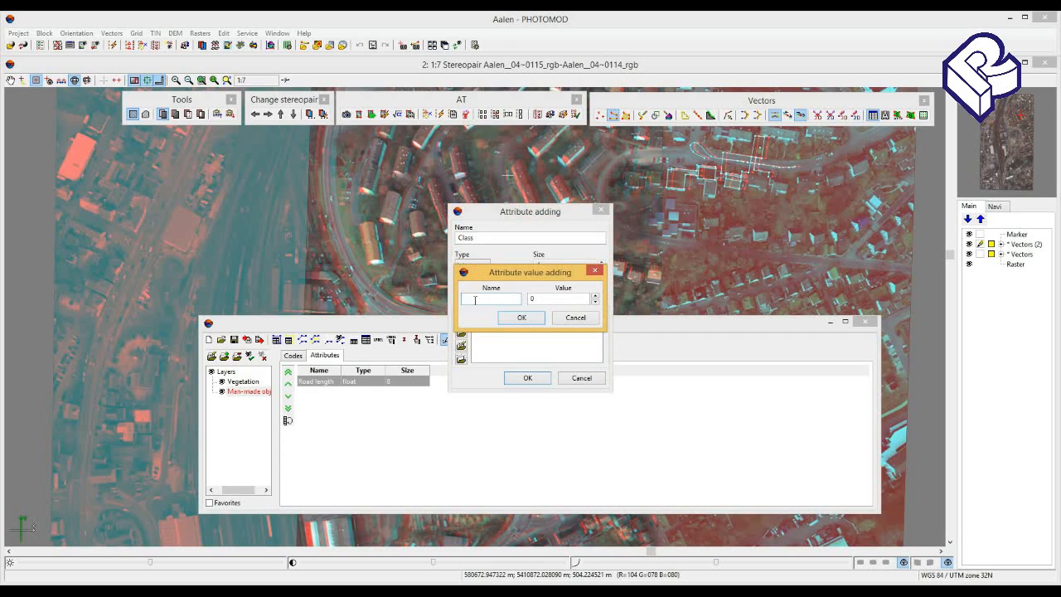
{"action": "left_click", "coordinate": [482, 301]}
{"action": "type", "text": "Primary"}
{"action": "left_click", "coordinate": [562, 301]}
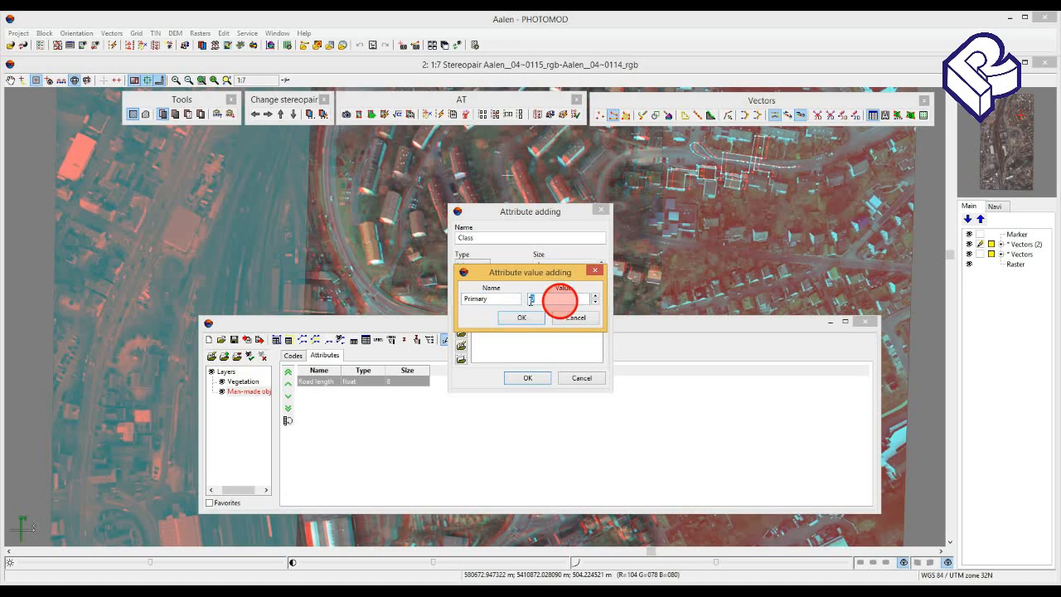
{"action": "left_click", "coordinate": [522, 318]}
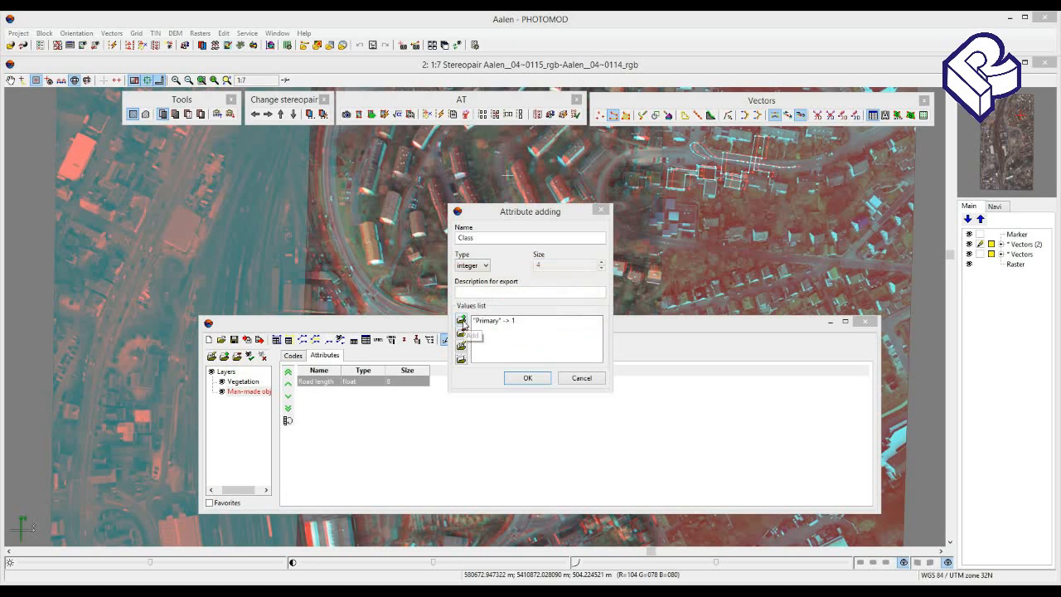
Add an entry named Country with value 2 to the Class attribute's values and save the attribute
{"action": "left_click", "coordinate": [462, 322]}
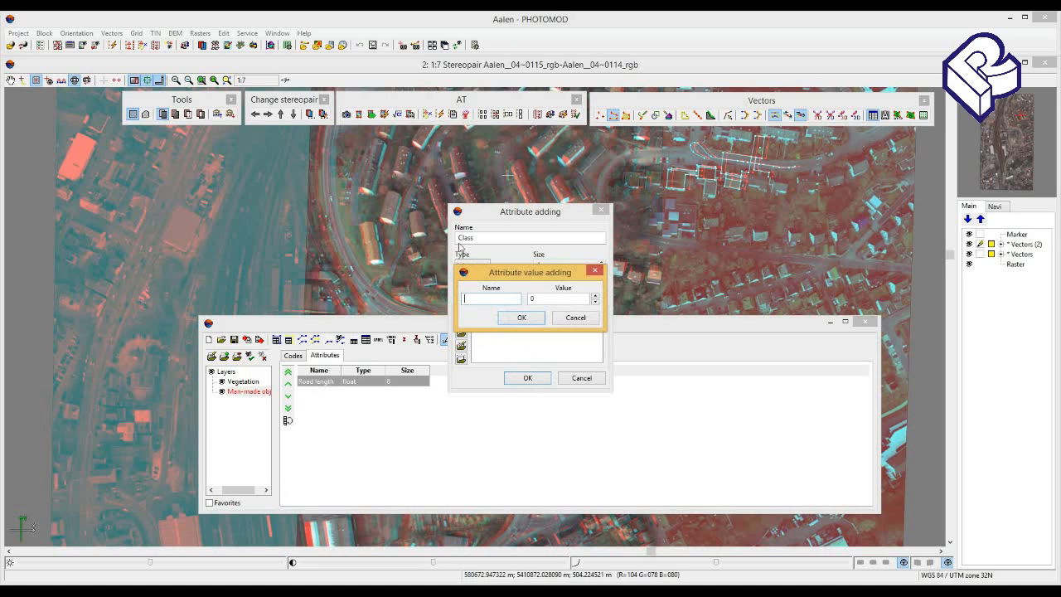
{"action": "type", "text": "Country"}
{"action": "left_click", "coordinate": [533, 298]}
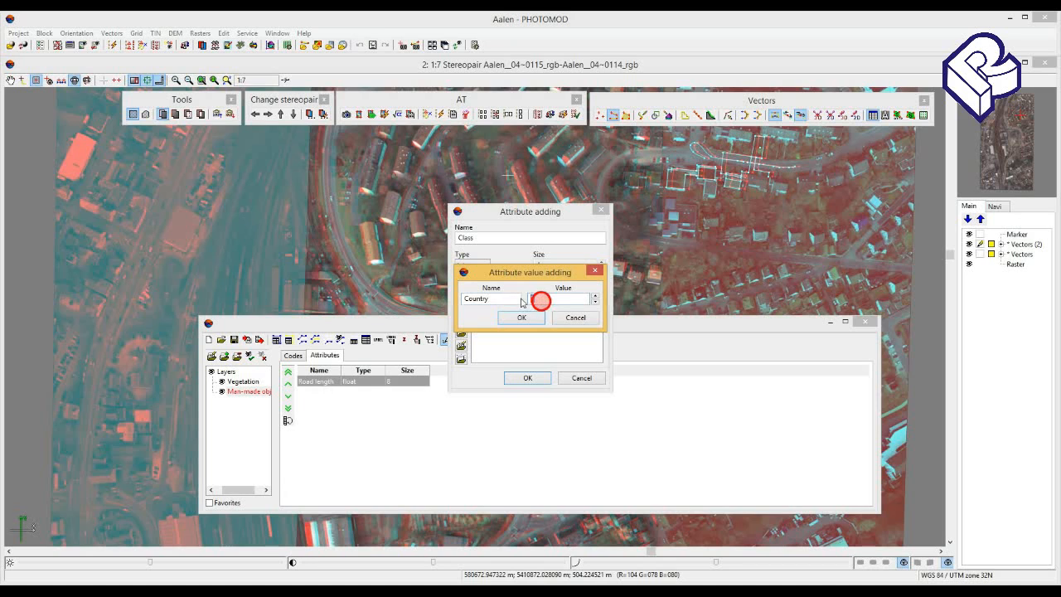
{"action": "left_click", "coordinate": [532, 318]}
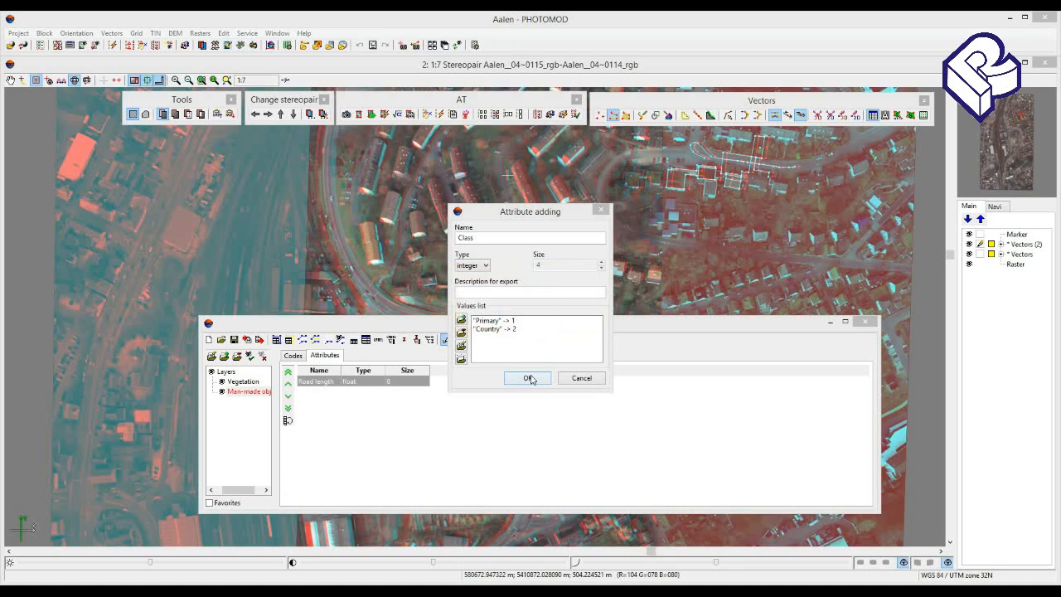
{"action": "left_click", "coordinate": [530, 378]}
Return to the classifier's code list and move its window clear of the curved road in the stereopair
{"action": "left_click", "coordinate": [296, 355]}
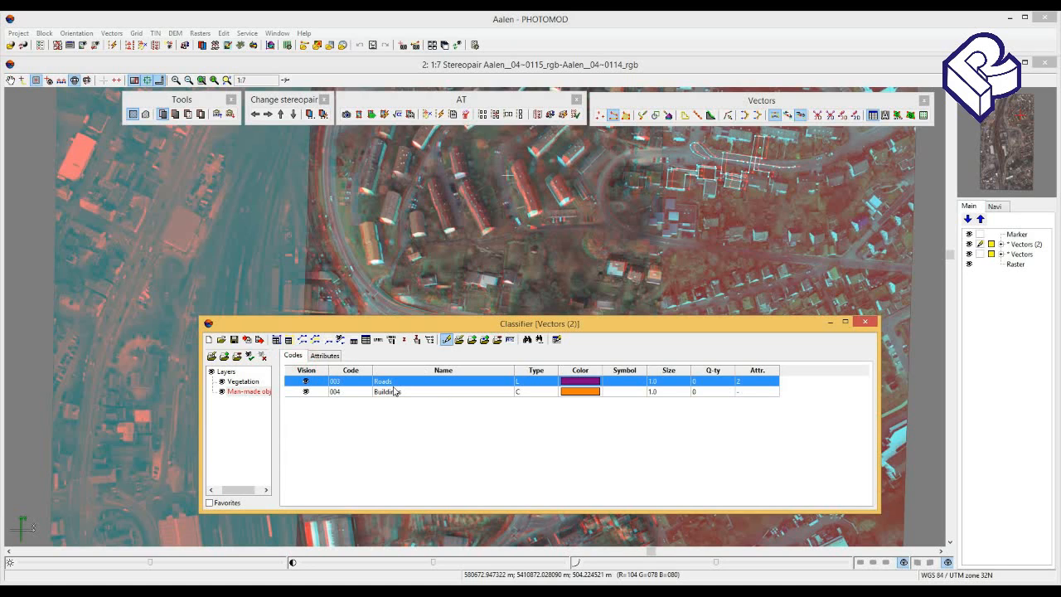
{"action": "left_click_drag", "start_coordinate": [457, 325], "coordinate": [463, 352]}
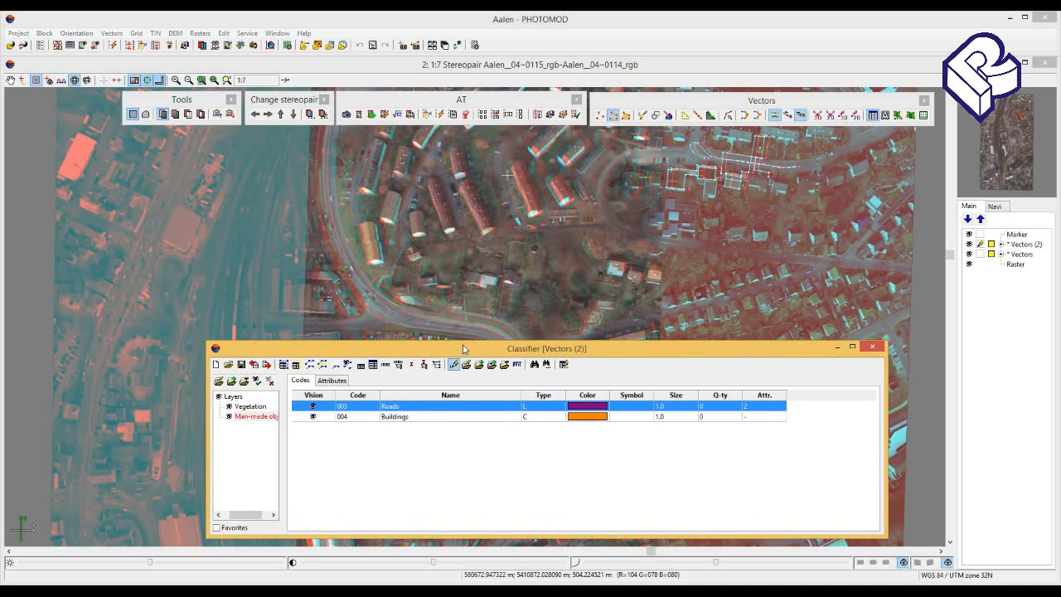
{"action": "left_click", "coordinate": [432, 296]}
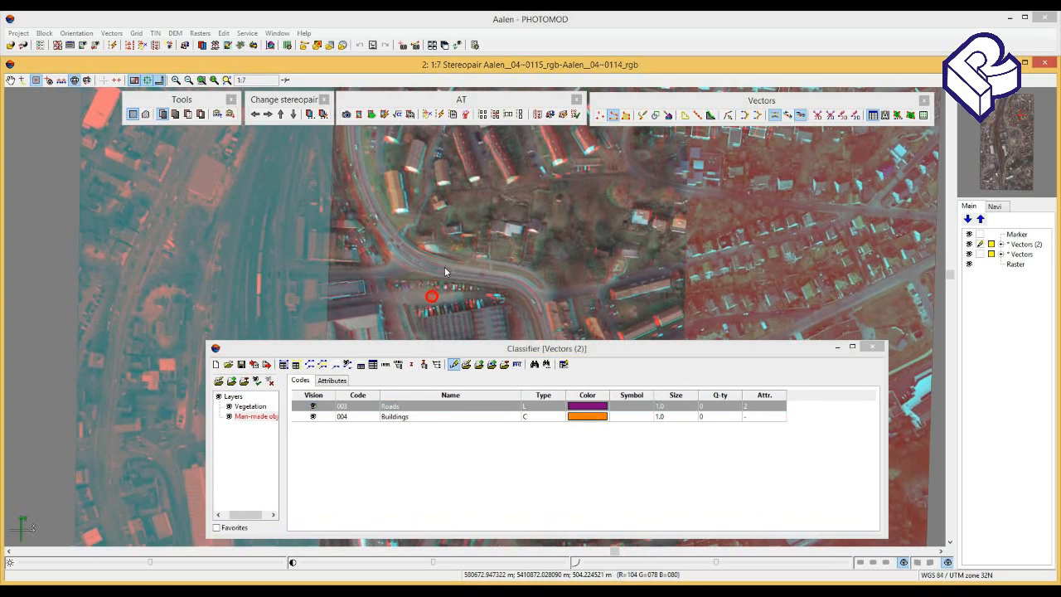
Position the marker at road-surface height on the curved road east of the junction, above the parking lot
{"action": "scroll", "coordinate": [443, 268], "scroll_direction": "up", "scroll_amount": 3}
{"action": "left_click_drag", "start_coordinate": [486, 301], "coordinate": [441, 225]}
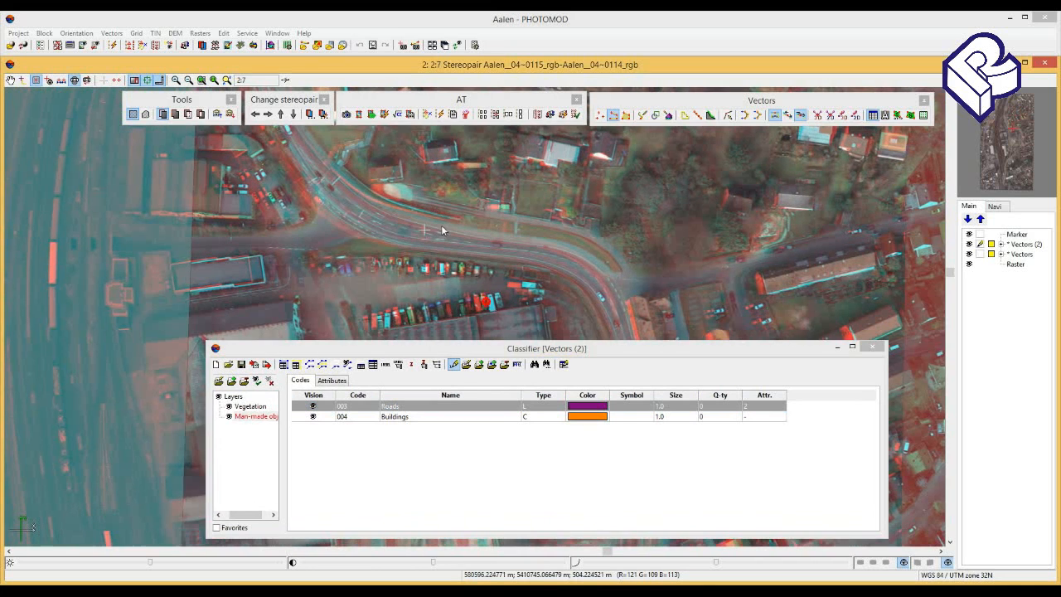
{"action": "left_click", "coordinate": [445, 235]}
{"action": "left_click", "coordinate": [432, 243]}
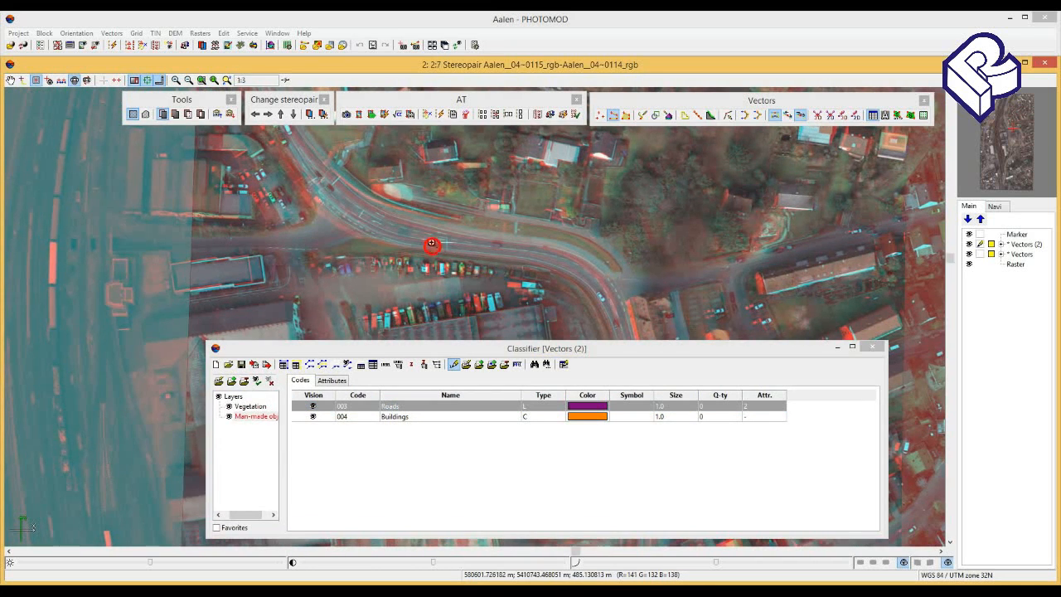
{"action": "scroll", "coordinate": [431, 242], "scroll_direction": "up", "scroll_amount": 3}
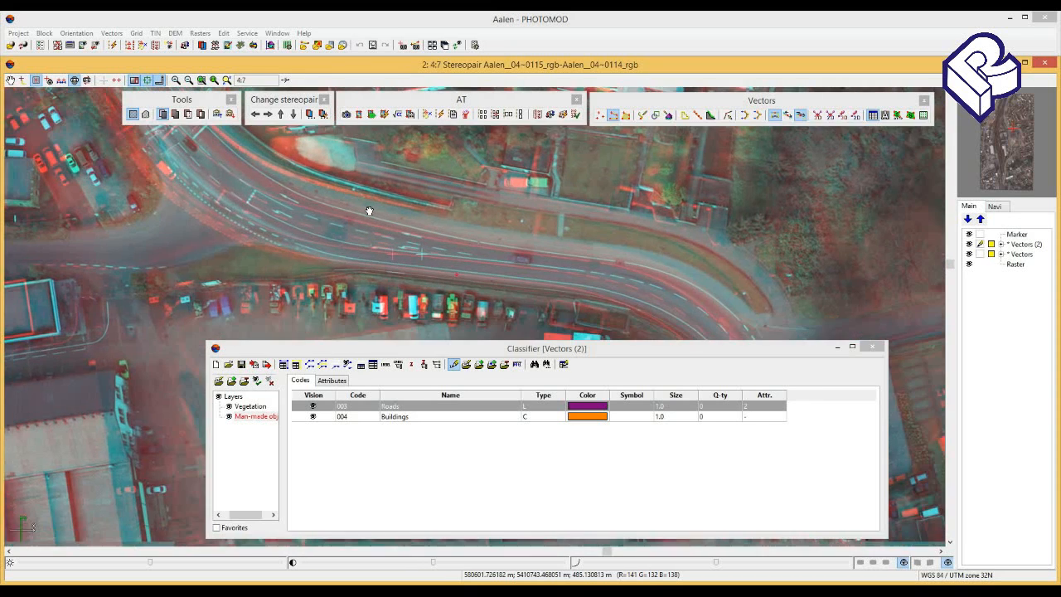
{"action": "left_click", "coordinate": [455, 269]}
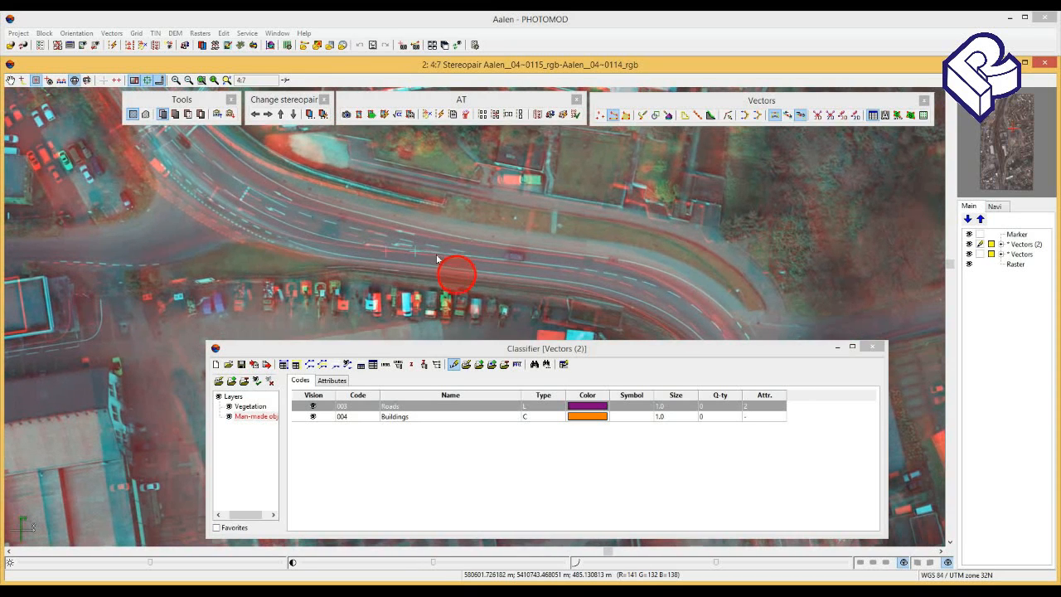
{"action": "left_click", "coordinate": [442, 256]}
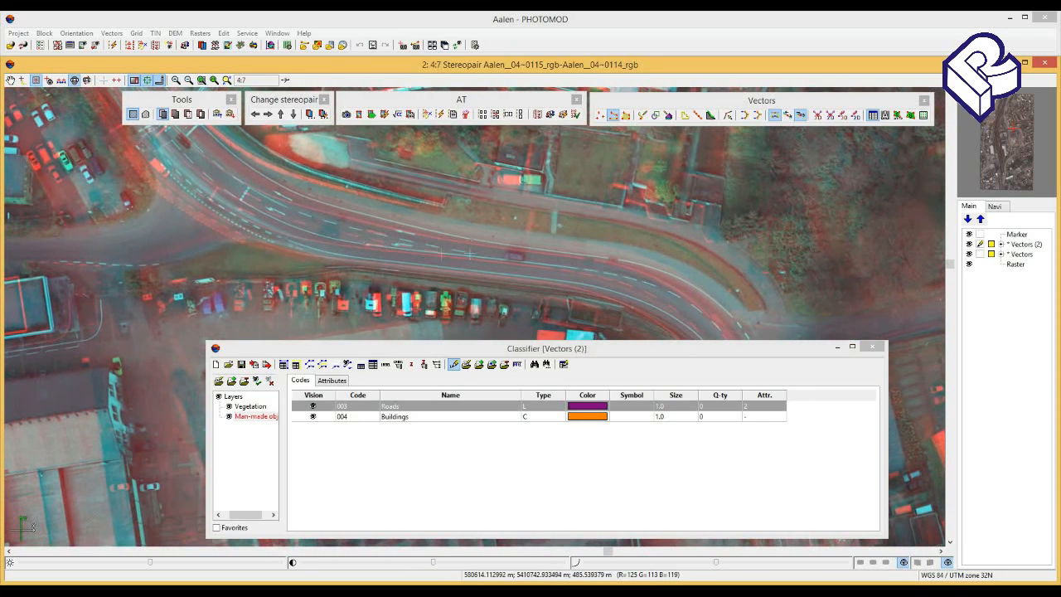
{"action": "left_click", "coordinate": [443, 258]}
{"action": "scroll", "coordinate": [442, 258], "scroll_direction": "up", "scroll_amount": 1}
{"action": "left_click_drag", "start_coordinate": [477, 287], "coordinate": [407, 235]}
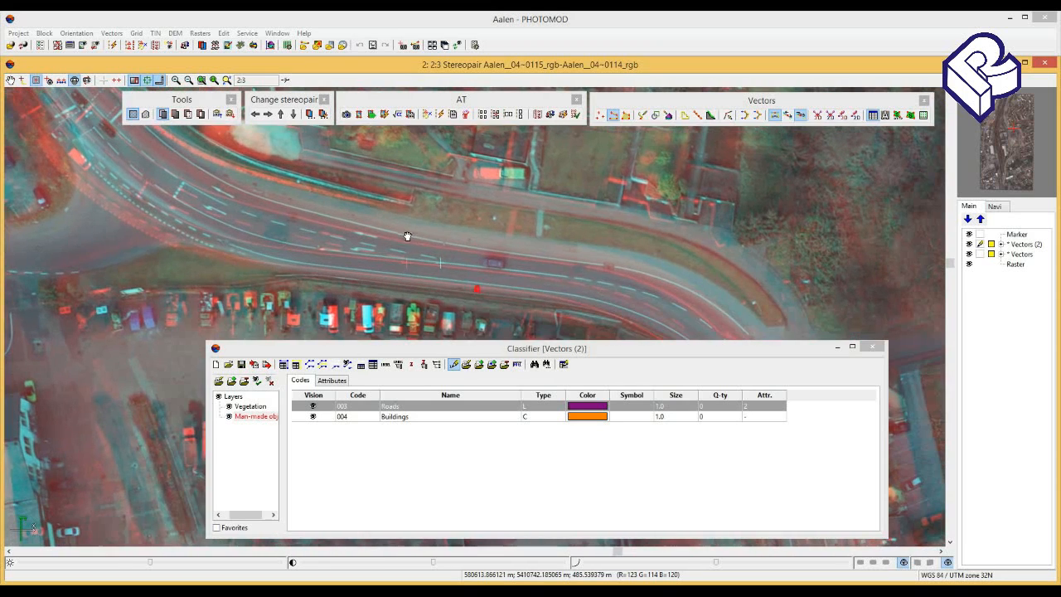
Digitize a five-vertex Roads line about 45 m long eastward along the curved road's centre marking and finish it
{"action": "left_click", "coordinate": [430, 264]}
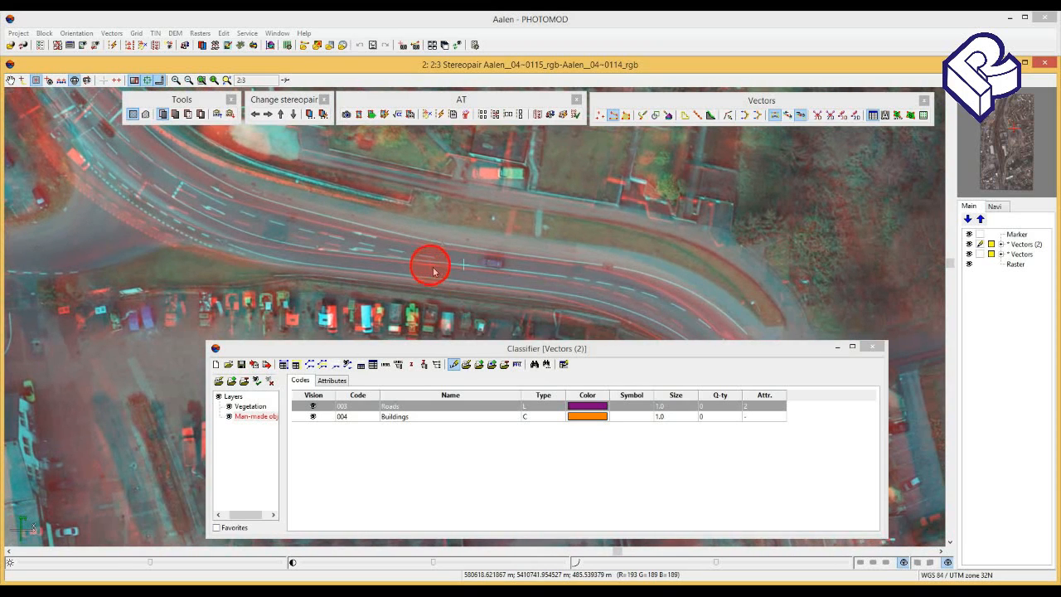
{"action": "left_click", "coordinate": [491, 271]}
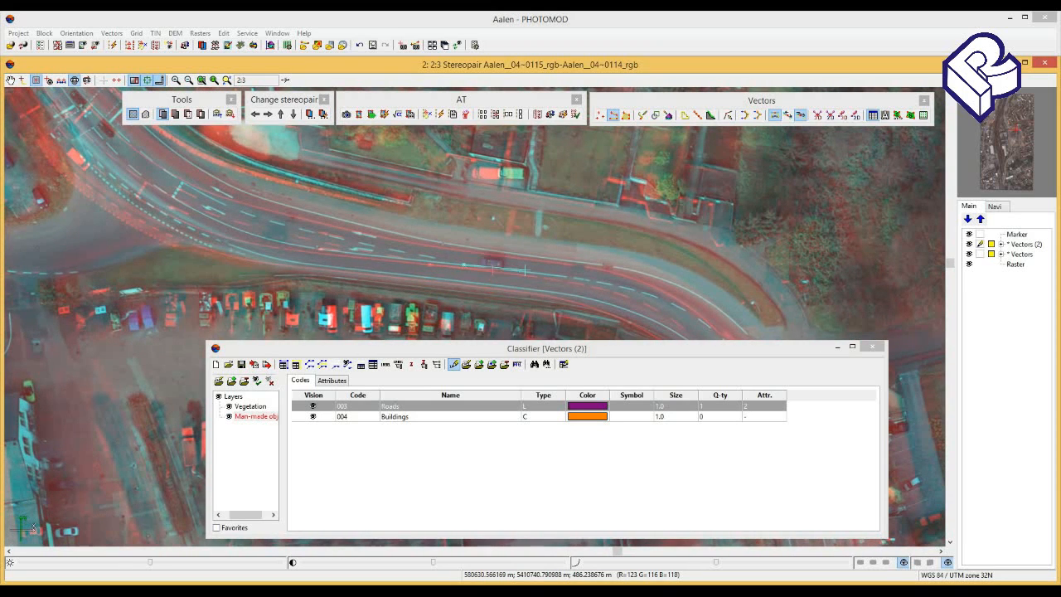
{"action": "left_click", "coordinate": [491, 271]}
{"action": "left_click", "coordinate": [103, 80]}
{"action": "left_click_drag", "start_coordinate": [614, 296], "coordinate": [541, 274]}
{"action": "left_click", "coordinate": [582, 298]}
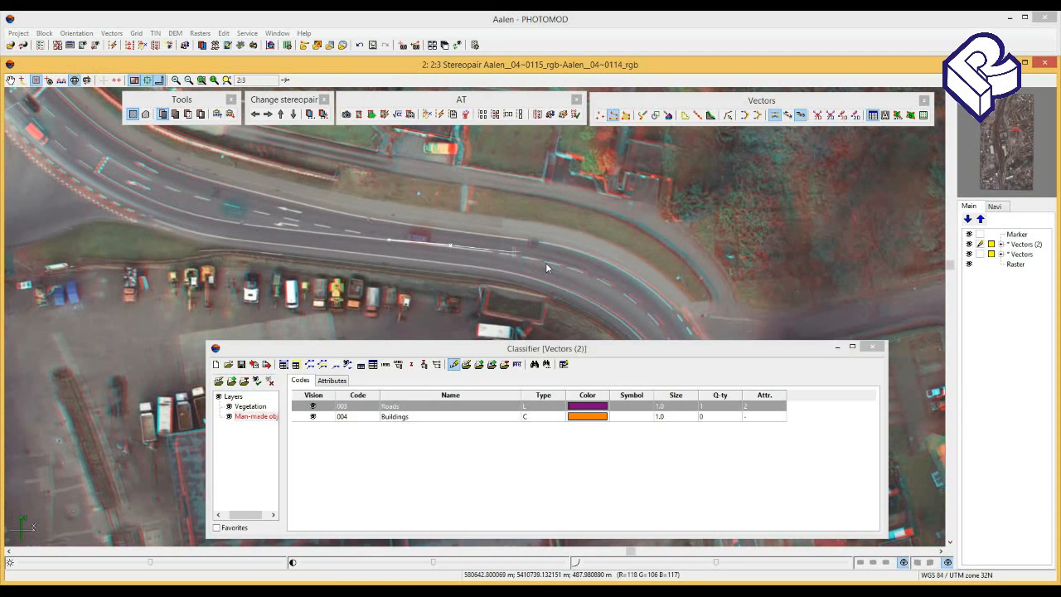
{"action": "left_click", "coordinate": [520, 258]}
{"action": "left_click", "coordinate": [592, 264]}
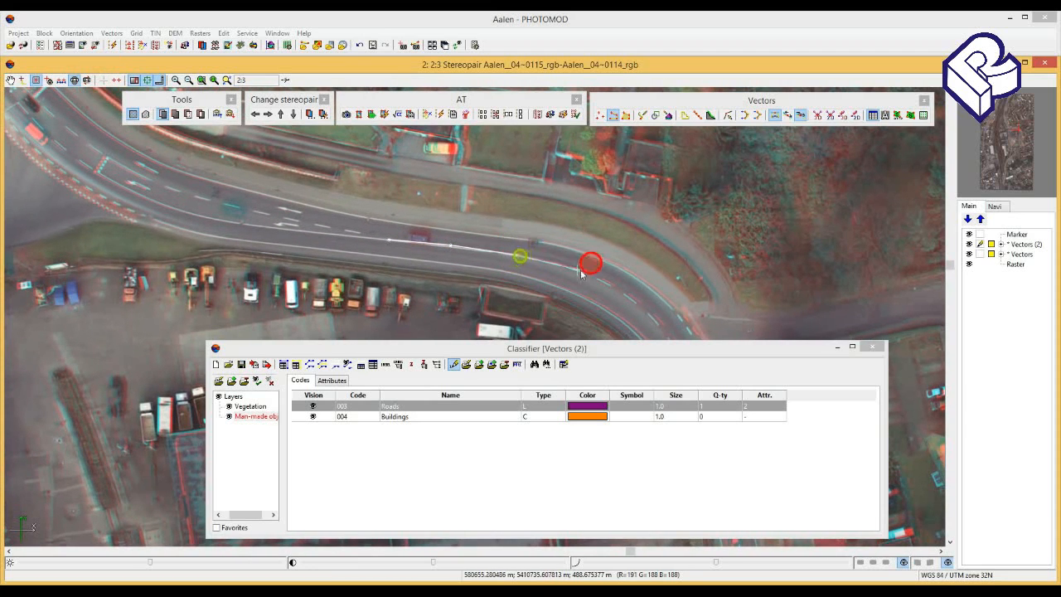
{"action": "left_click", "coordinate": [613, 288]}
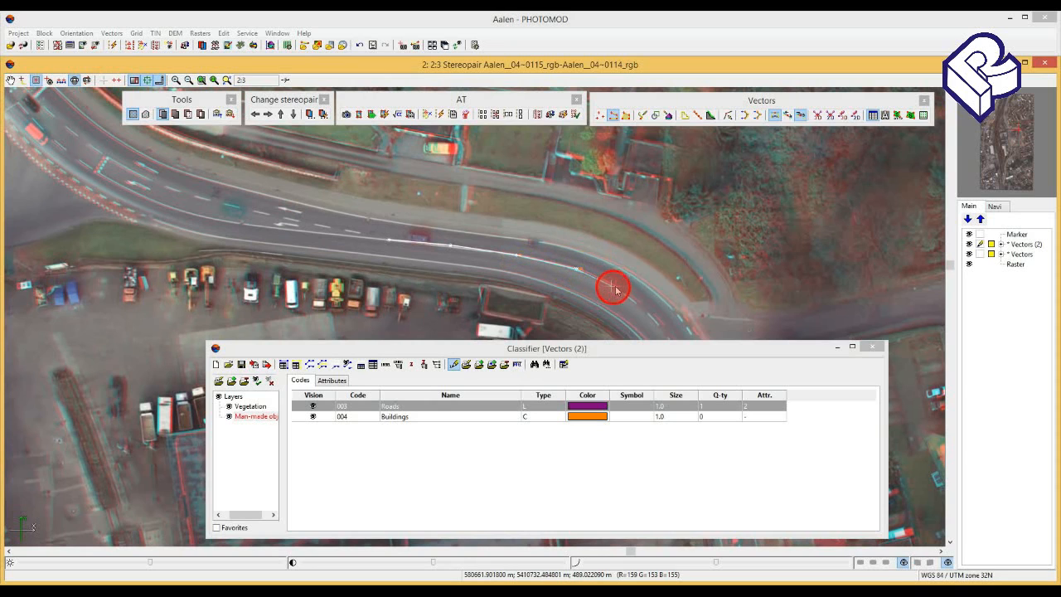
{"action": "left_click", "coordinate": [613, 286]}
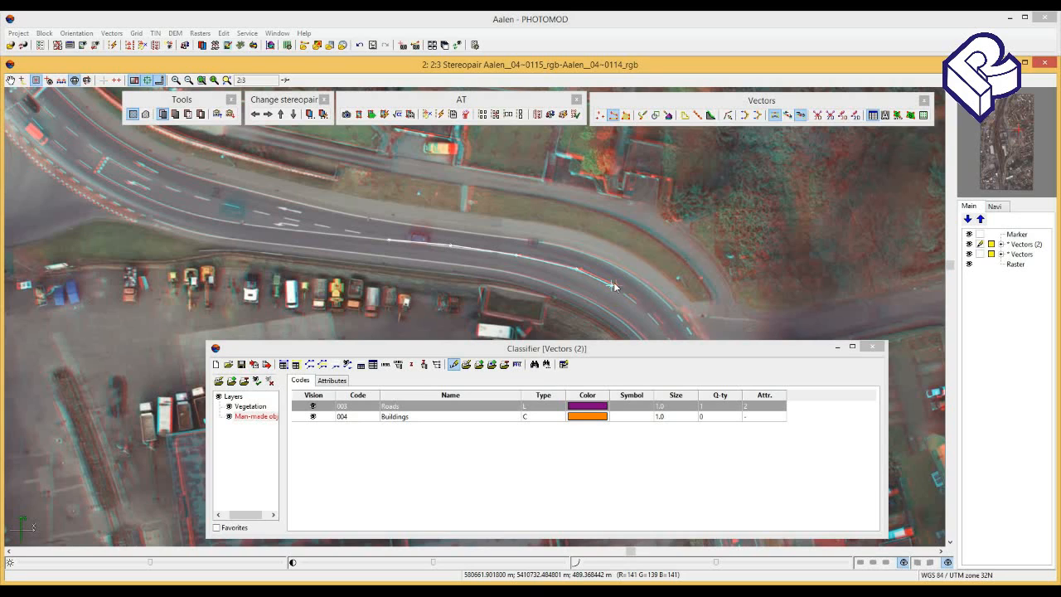
{"action": "key", "text": "Escape"}
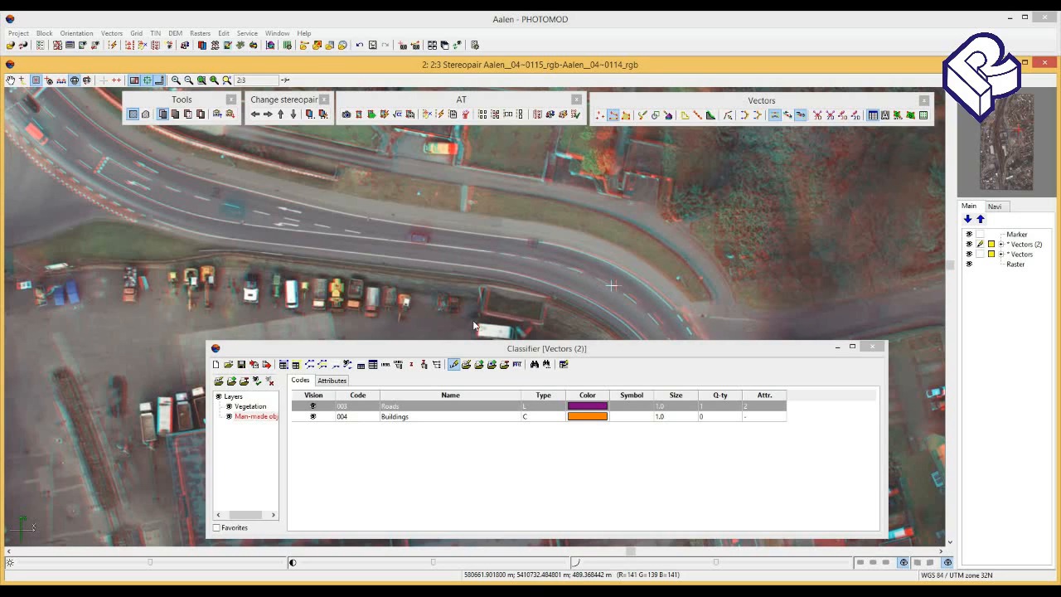
Deselect and reselect the drawn road line to check how it is displayed
{"action": "left_click", "coordinate": [488, 255]}
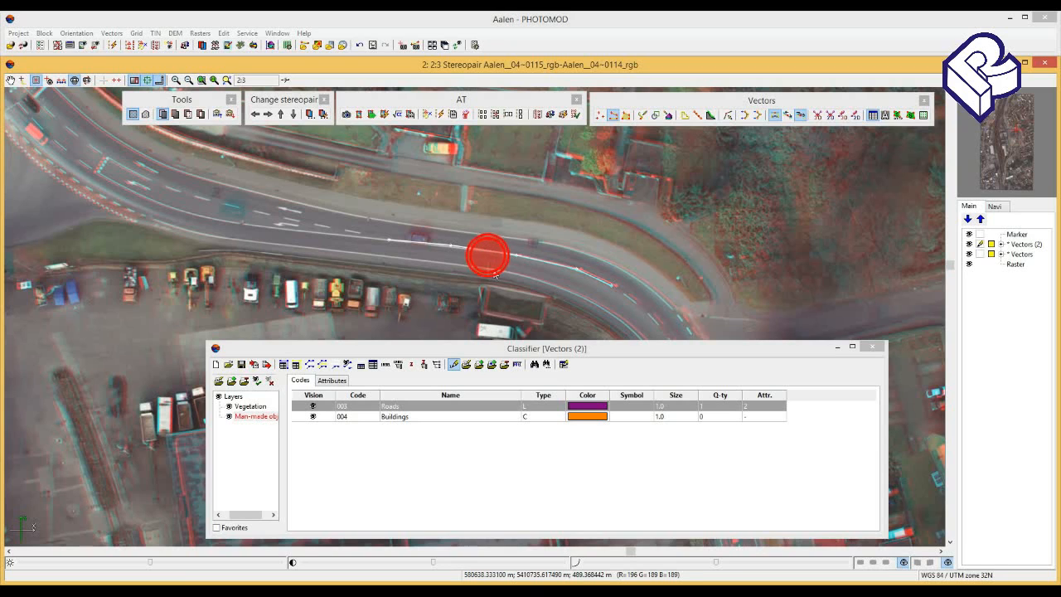
{"action": "left_click", "coordinate": [494, 271]}
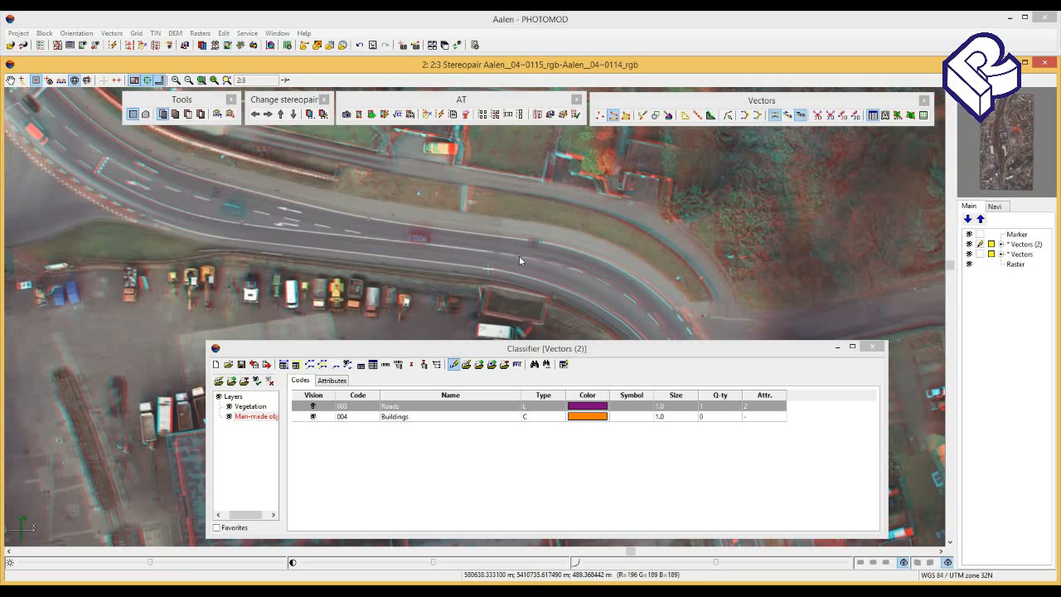
{"action": "left_click", "coordinate": [519, 255]}
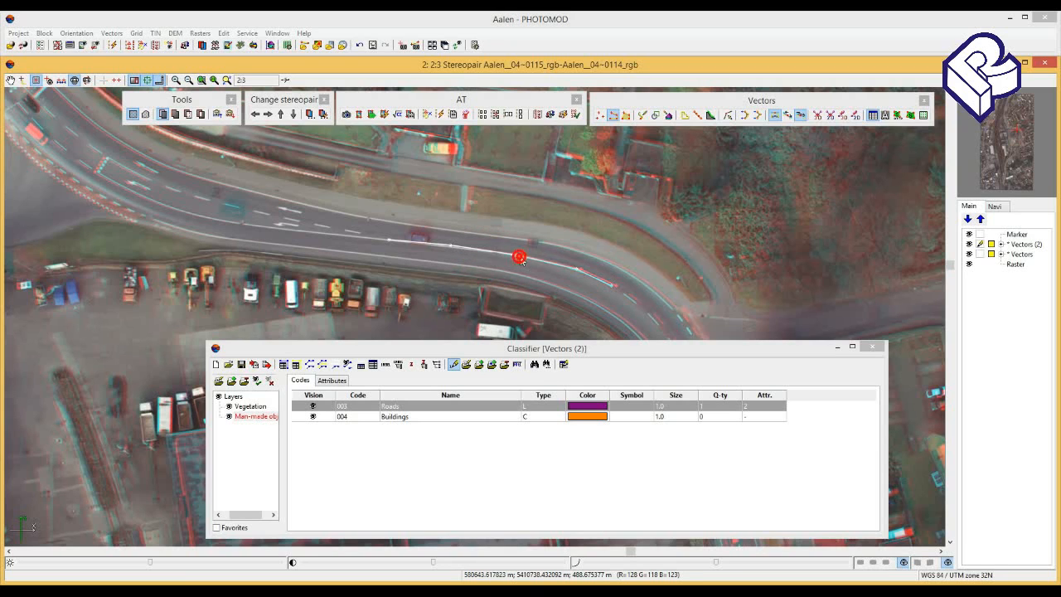
Change the color of the Roads code to yellow in the classifier
{"action": "double_click", "coordinate": [582, 411]}
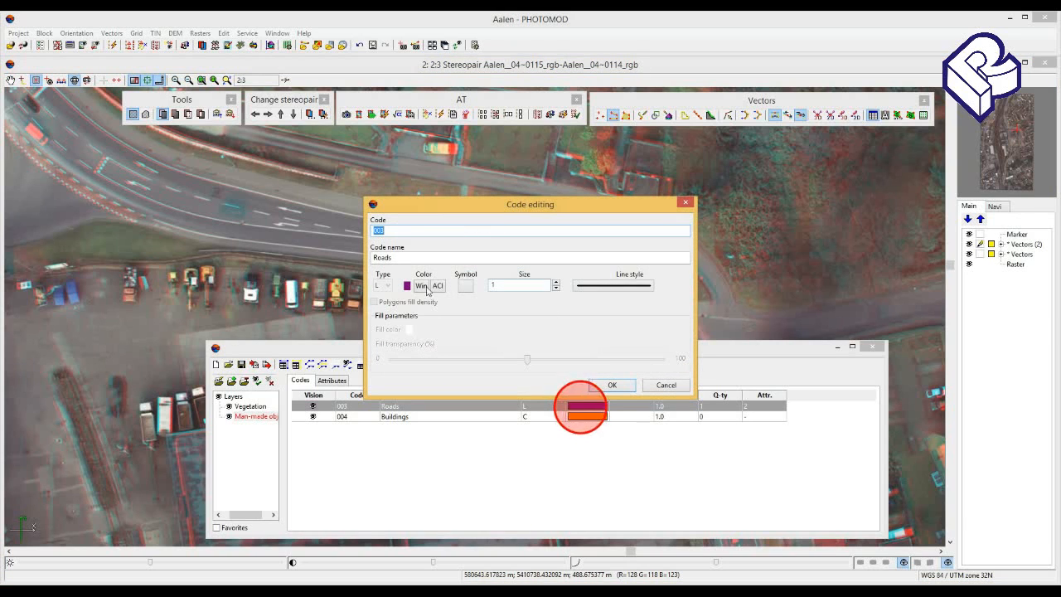
{"action": "left_click", "coordinate": [408, 285]}
{"action": "left_click", "coordinate": [558, 355]}
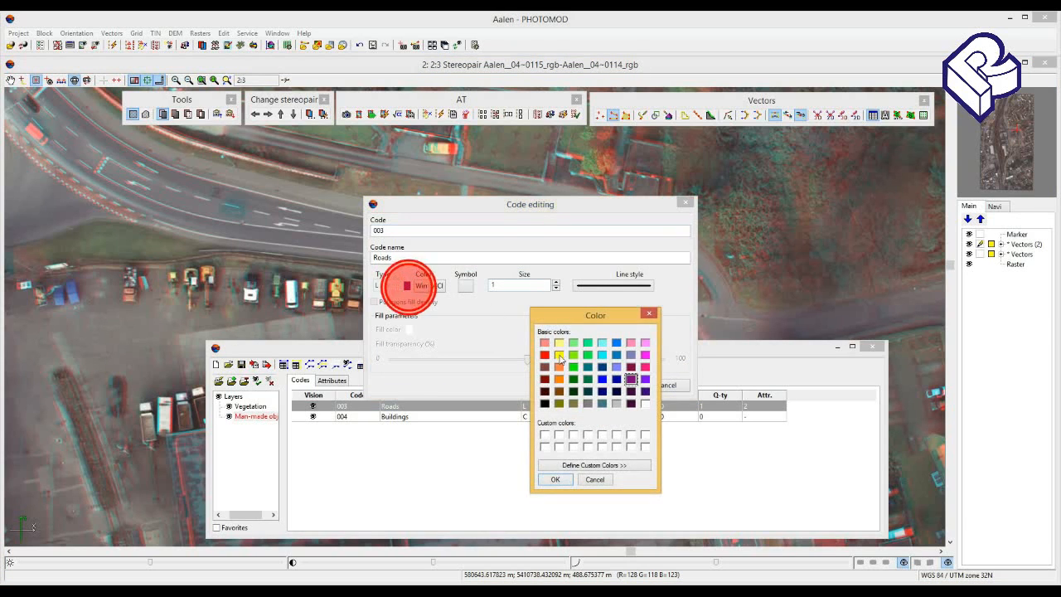
{"action": "left_click", "coordinate": [556, 479]}
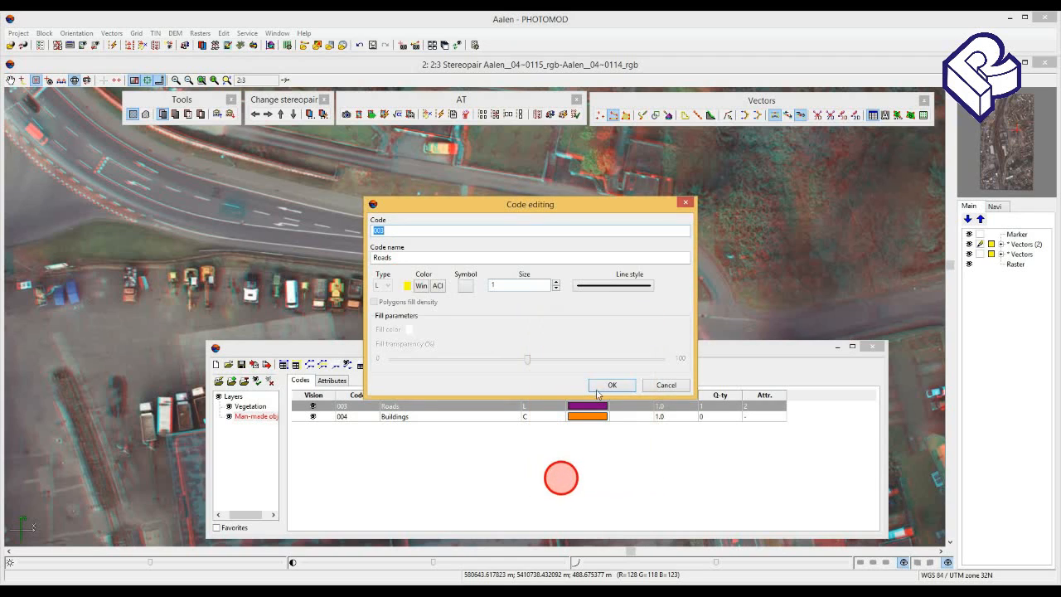
{"action": "left_click", "coordinate": [600, 384]}
Select the digitized road line and open its object attributes, moving the window beside the line
{"action": "left_click", "coordinate": [556, 291]}
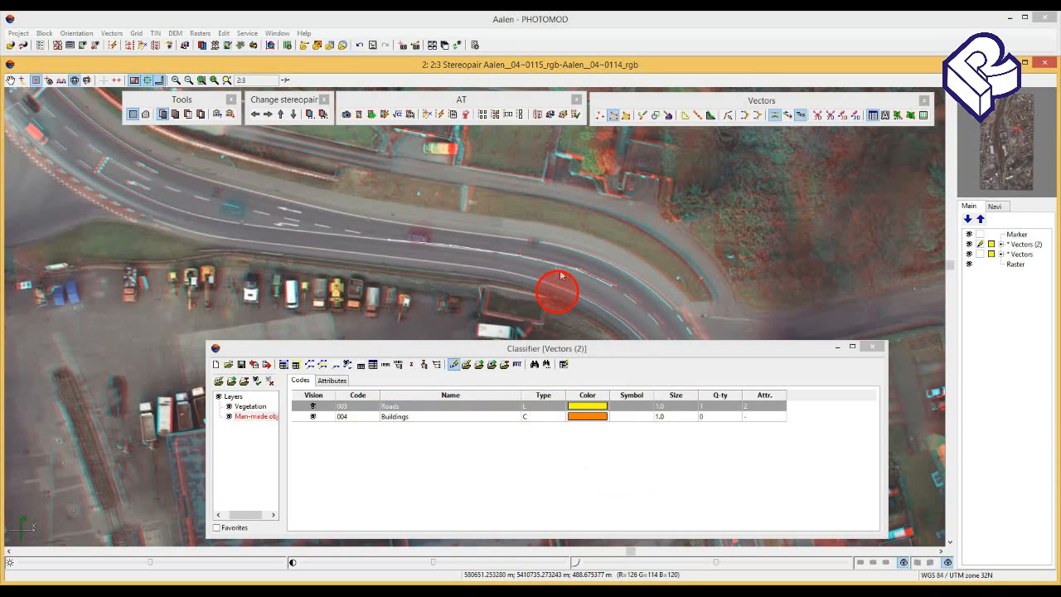
{"action": "left_click", "coordinate": [553, 281]}
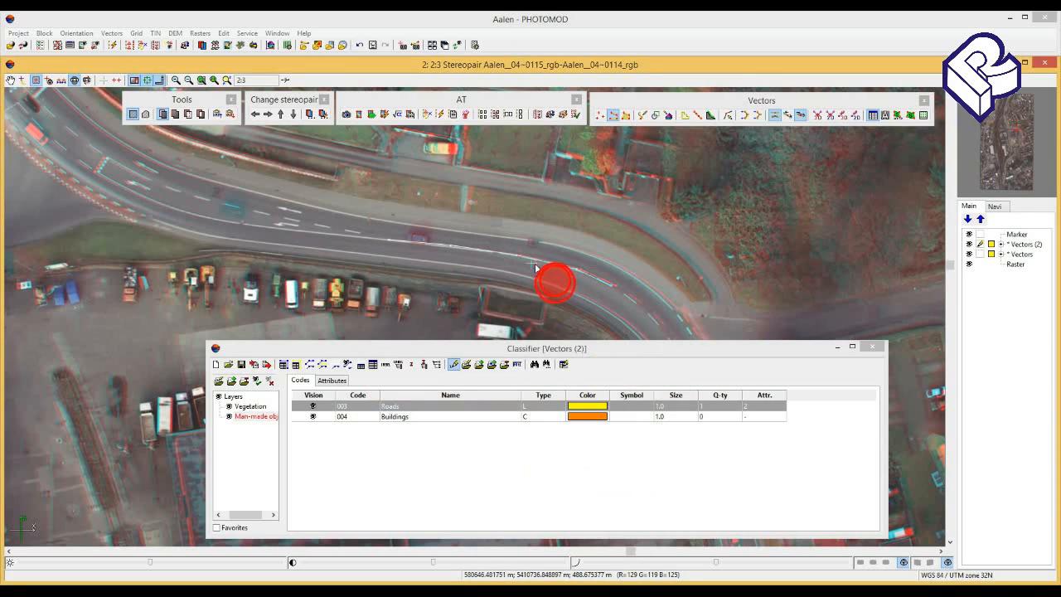
{"action": "left_click", "coordinate": [534, 260]}
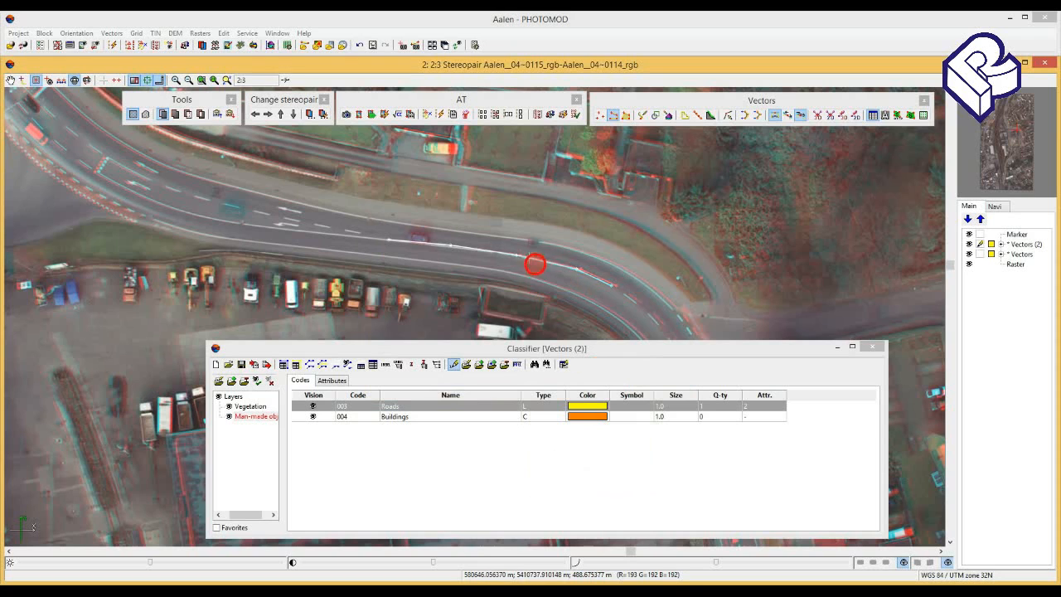
{"action": "left_click", "coordinate": [886, 116]}
{"action": "left_click_drag", "start_coordinate": [541, 159], "coordinate": [781, 170]}
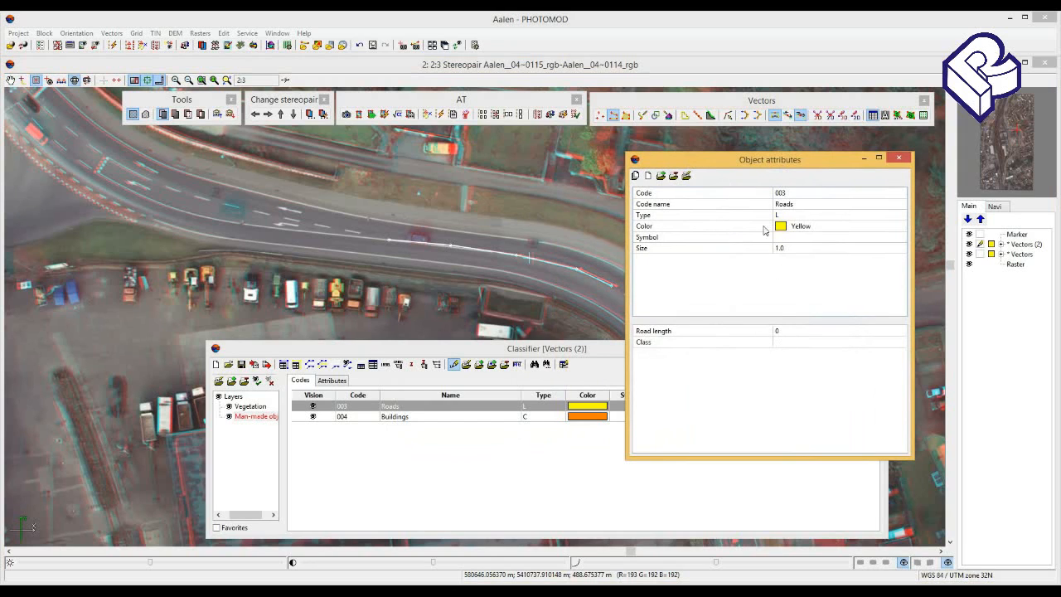
{"action": "left_click_drag", "start_coordinate": [736, 169], "coordinate": [703, 166]}
Try the Country value for the road line's Class attribute, finally set it to Primary, and close the object attributes
{"action": "left_click", "coordinate": [763, 343]}
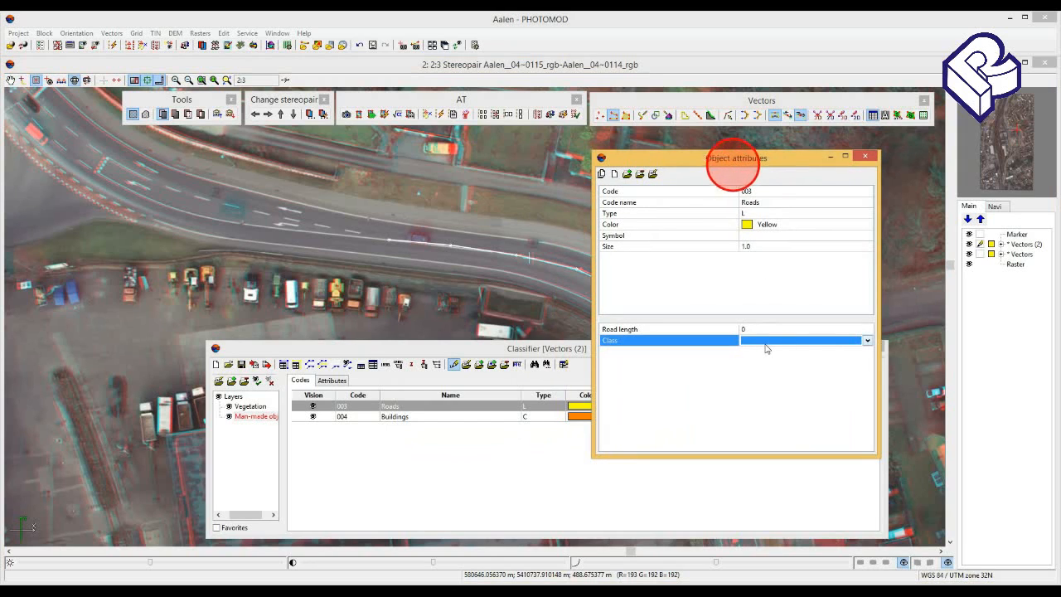
{"action": "left_click", "coordinate": [868, 342]}
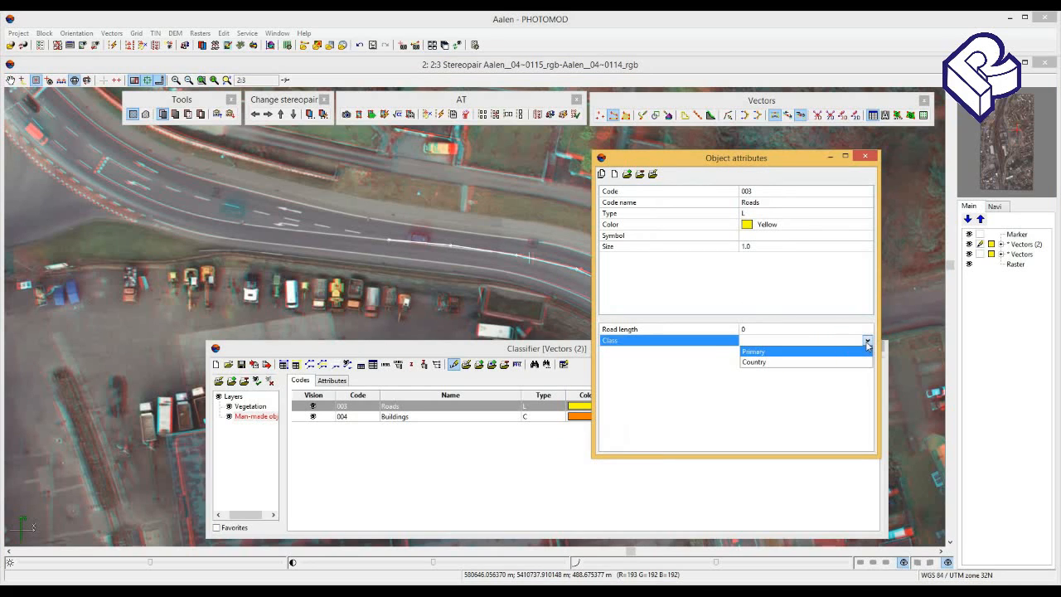
{"action": "left_click", "coordinate": [776, 363]}
{"action": "left_click", "coordinate": [775, 343]}
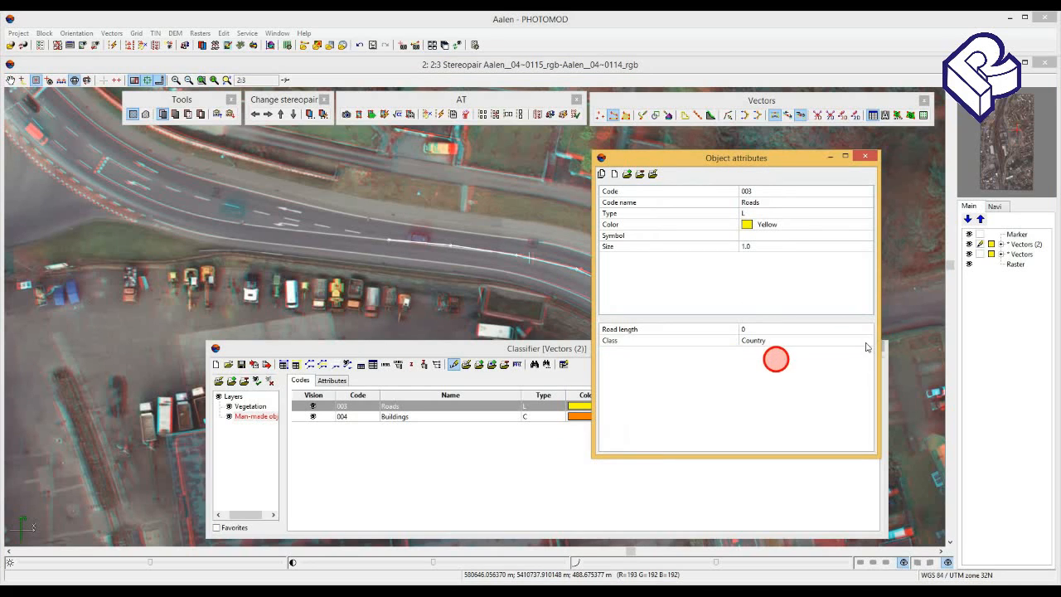
{"action": "left_click", "coordinate": [867, 341]}
{"action": "left_click", "coordinate": [762, 361]}
{"action": "left_click", "coordinate": [762, 360]}
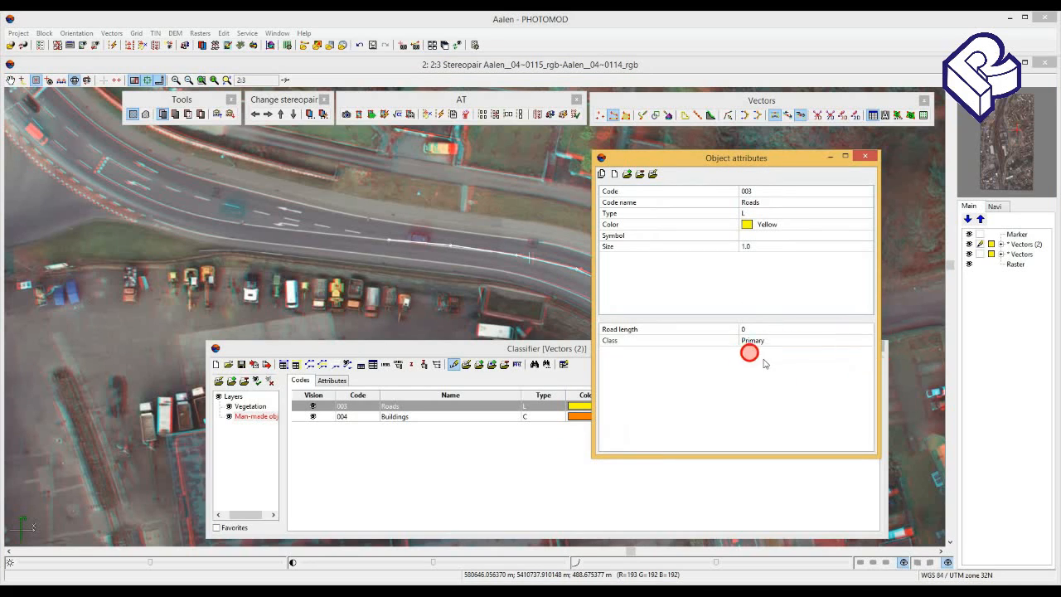
{"action": "left_click", "coordinate": [866, 156]}
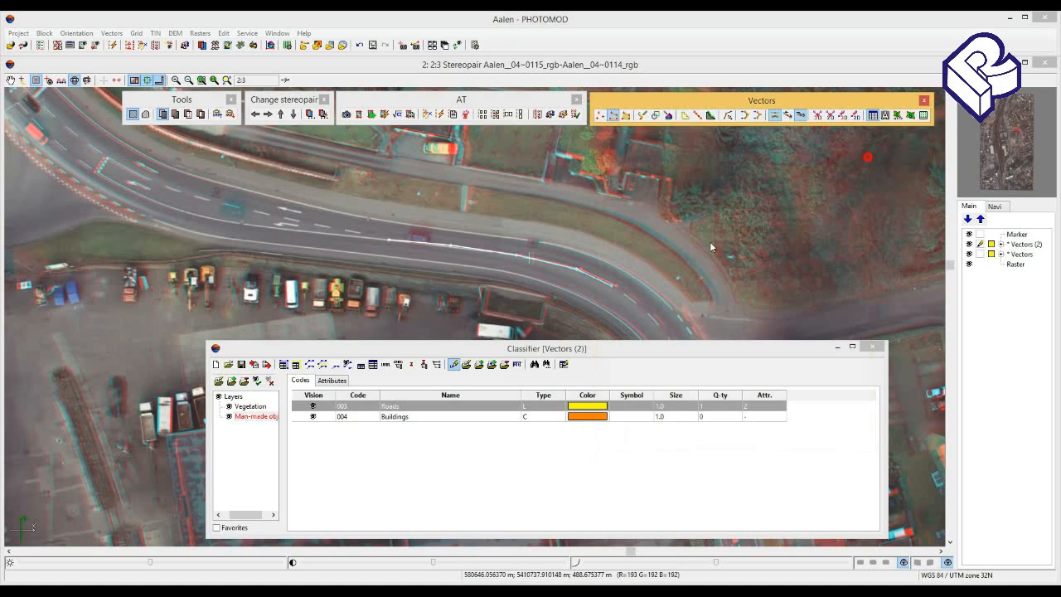
Open the road line's object properties, copy its XY plane length, and close the properties
{"action": "left_click", "coordinate": [602, 280]}
{"action": "left_click", "coordinate": [560, 269]}
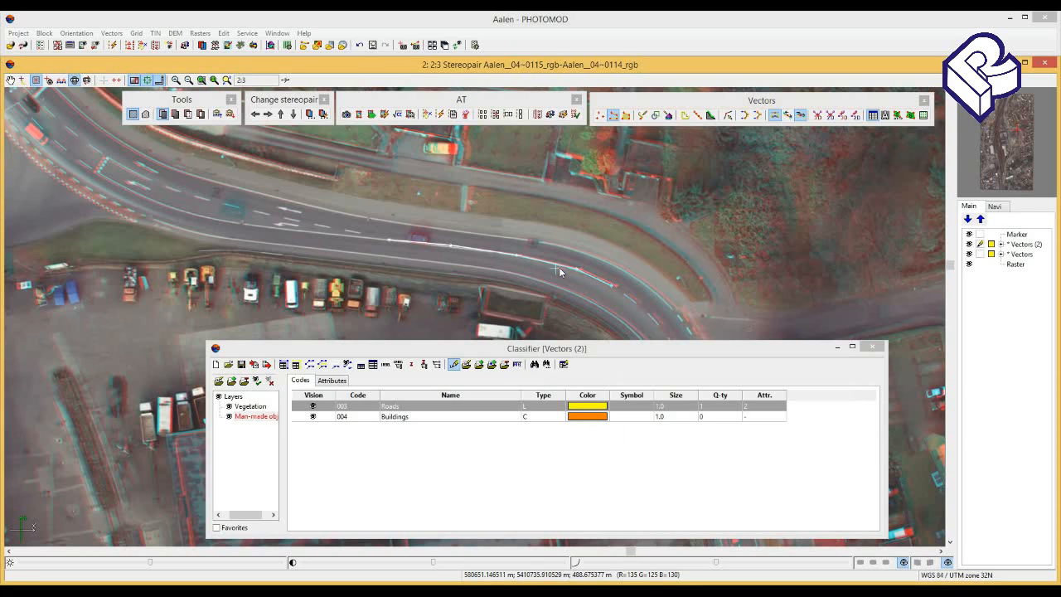
{"action": "key", "text": "alt+Return"}
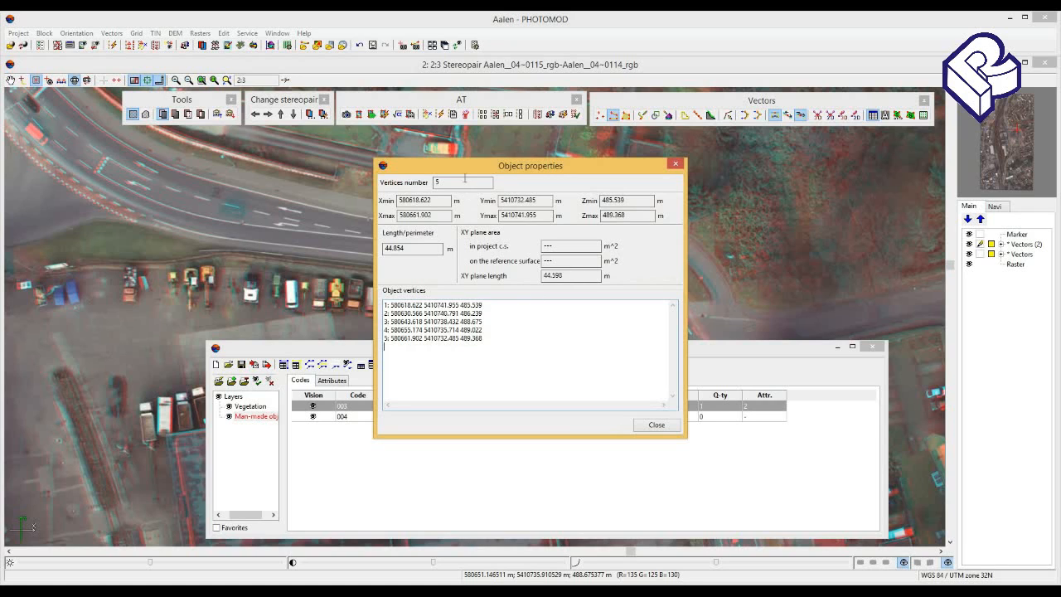
{"action": "left_click_drag", "start_coordinate": [451, 165], "coordinate": [465, 172]}
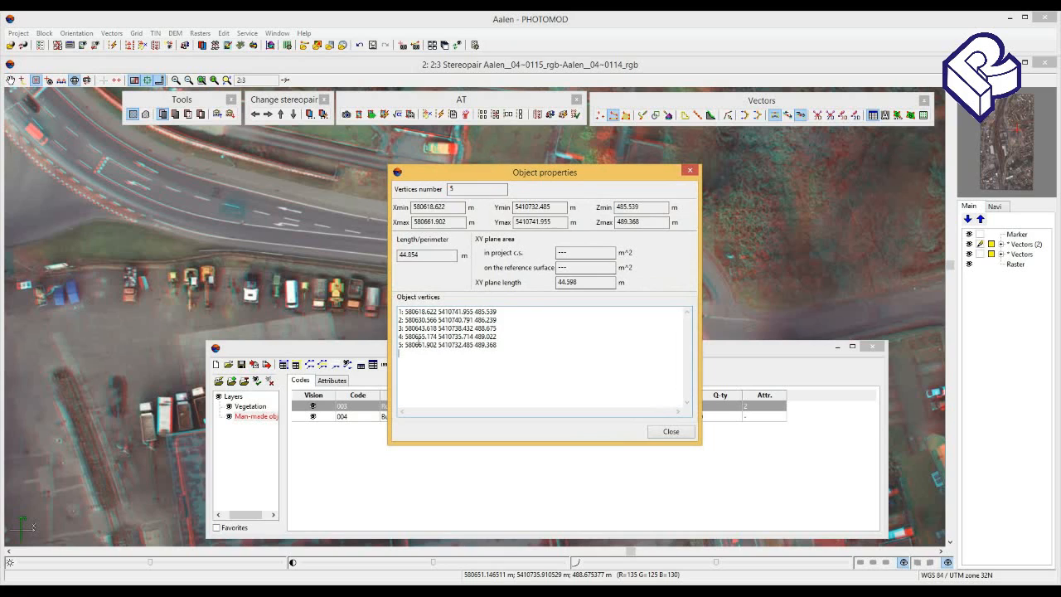
{"action": "double_click", "coordinate": [589, 282]}
{"action": "key", "text": "ctrl+c"}
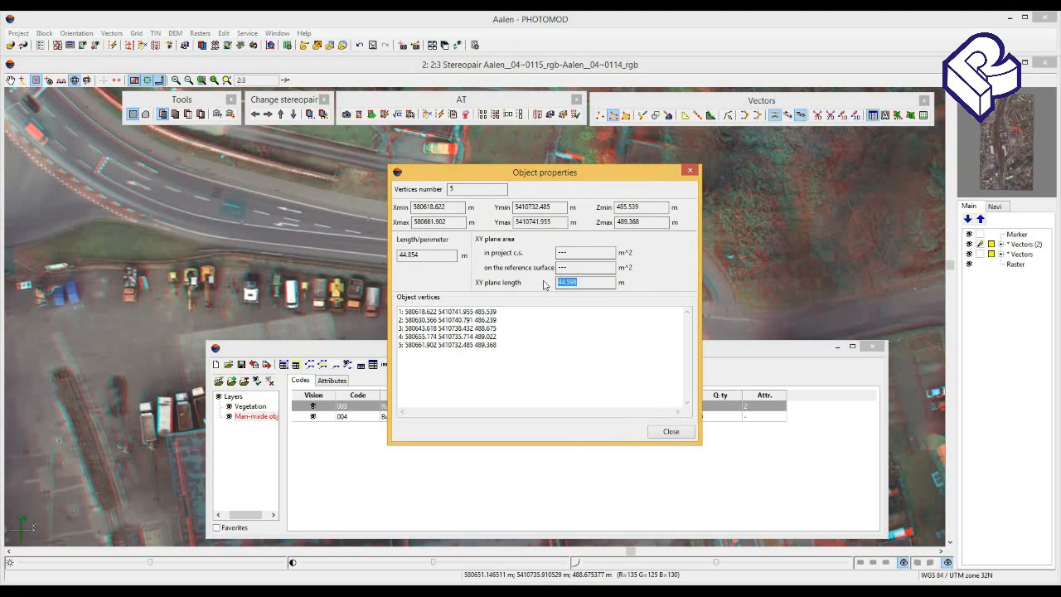
{"action": "left_click", "coordinate": [692, 172]}
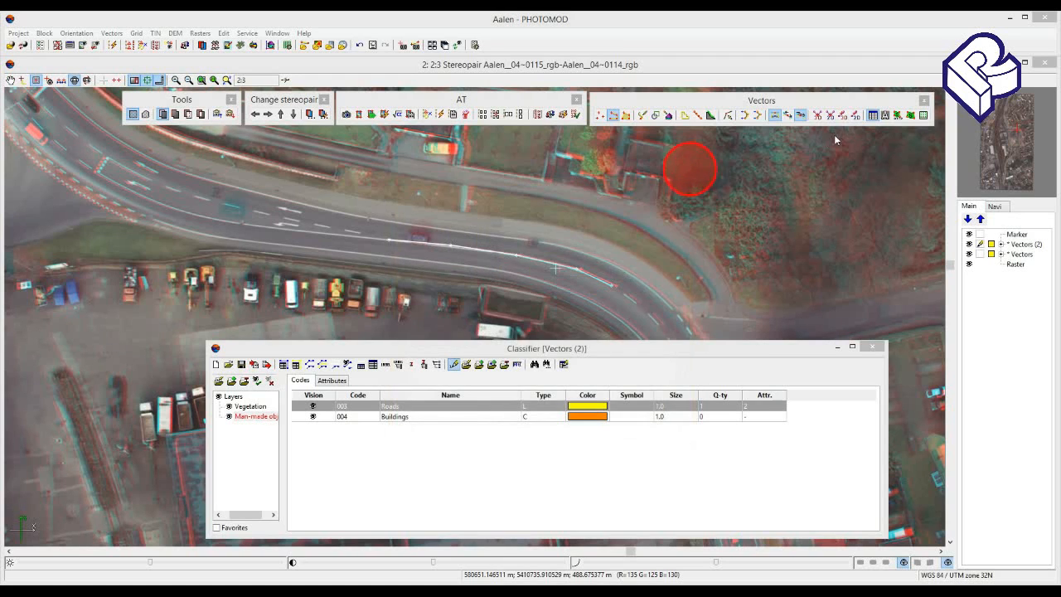
Paste the copied length 44.598 into the road line's Road length attribute and close the object attributes
{"action": "left_click", "coordinate": [884, 117]}
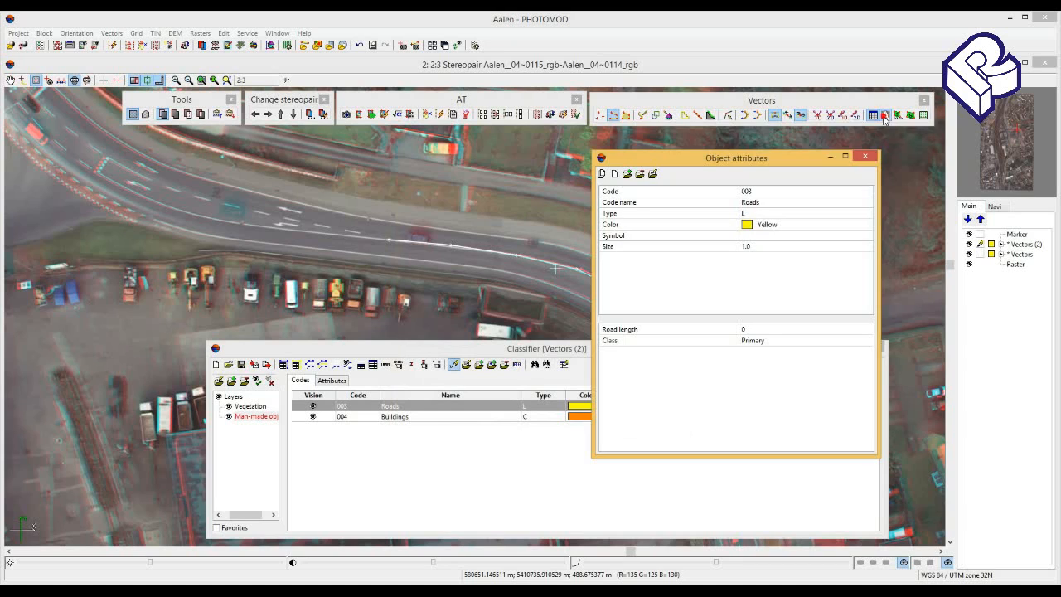
{"action": "left_click", "coordinate": [762, 328]}
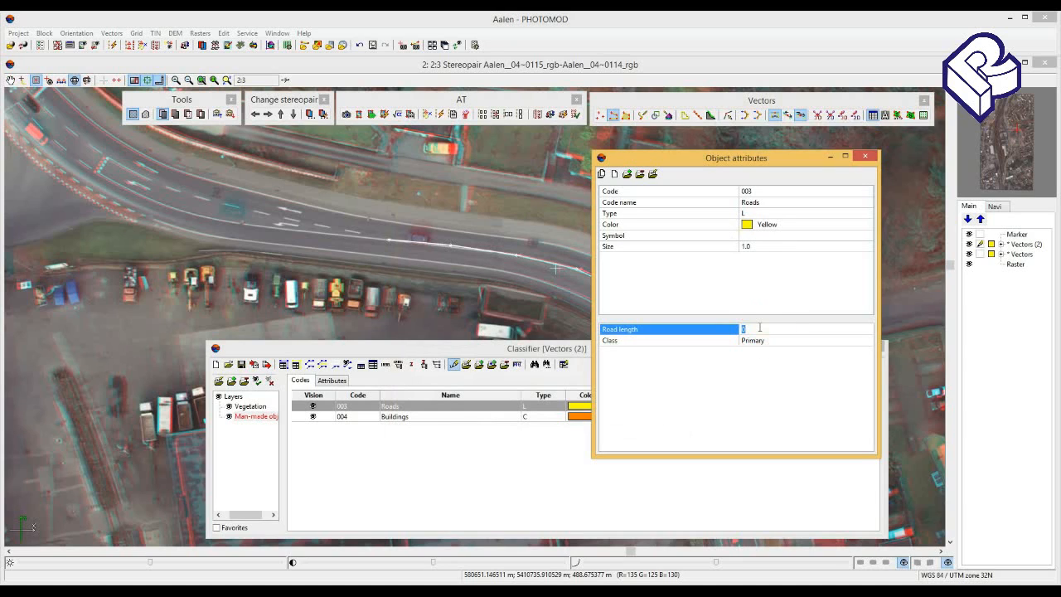
{"action": "key", "text": "ctrl+v"}
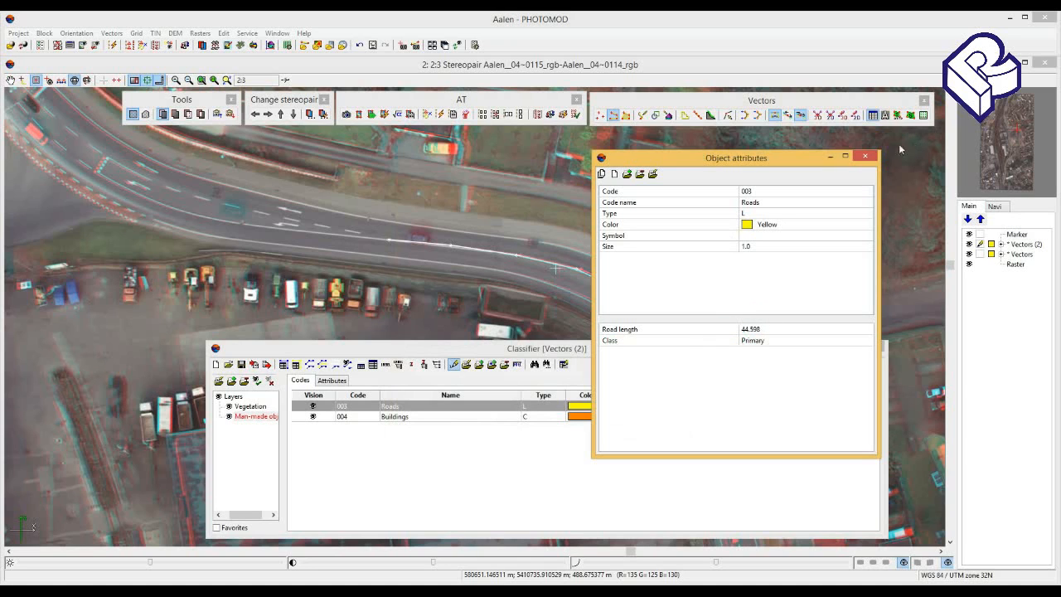
{"action": "left_click", "coordinate": [871, 157]}
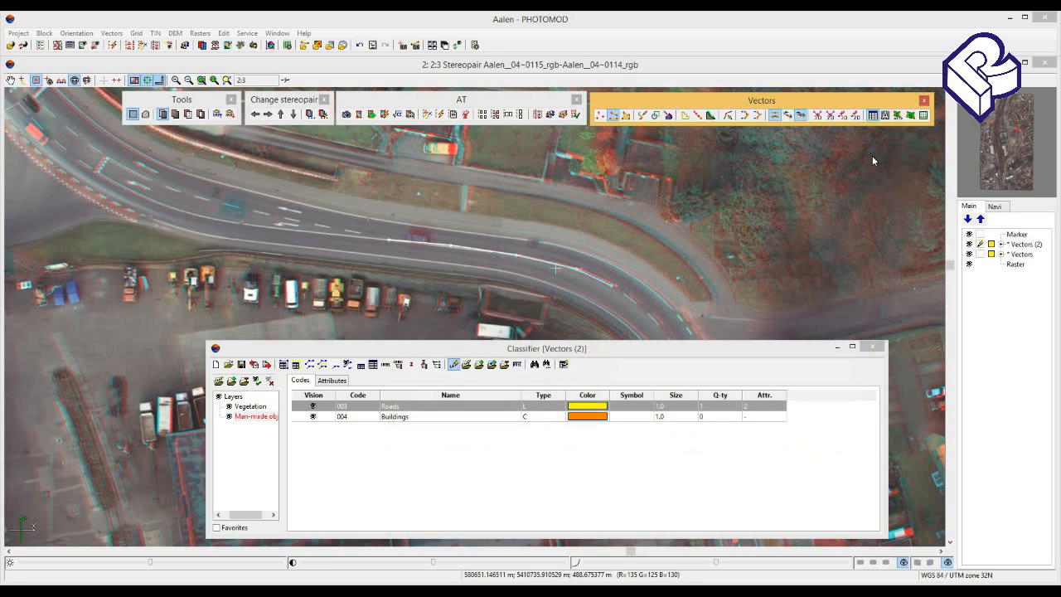
Make the Buildings code active and choose the Gable type in the roof drawing tool, keeping its window clear of the road
{"action": "left_click", "coordinate": [581, 295]}
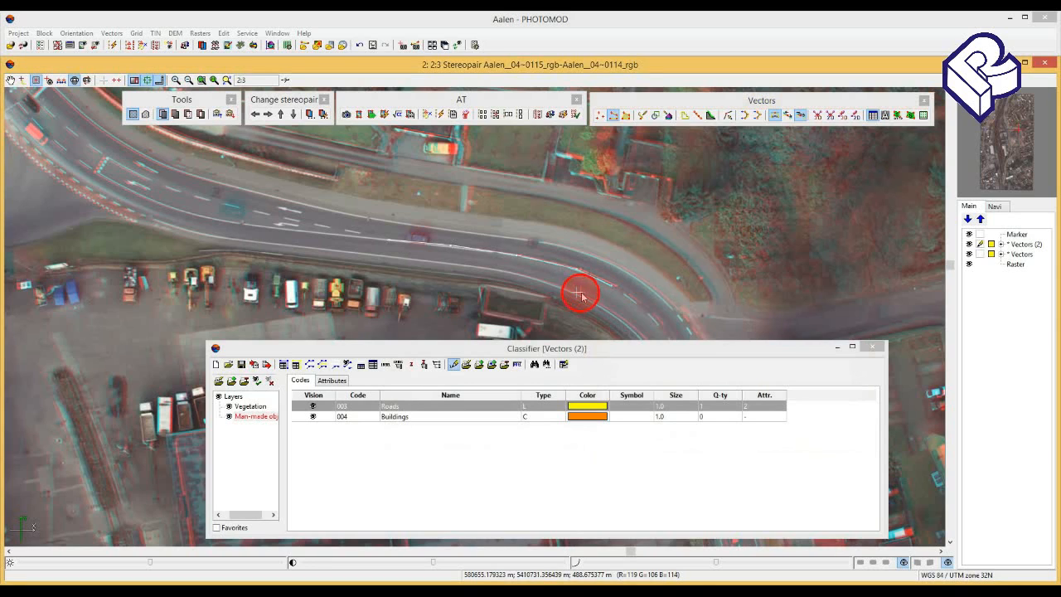
{"action": "left_click", "coordinate": [422, 419]}
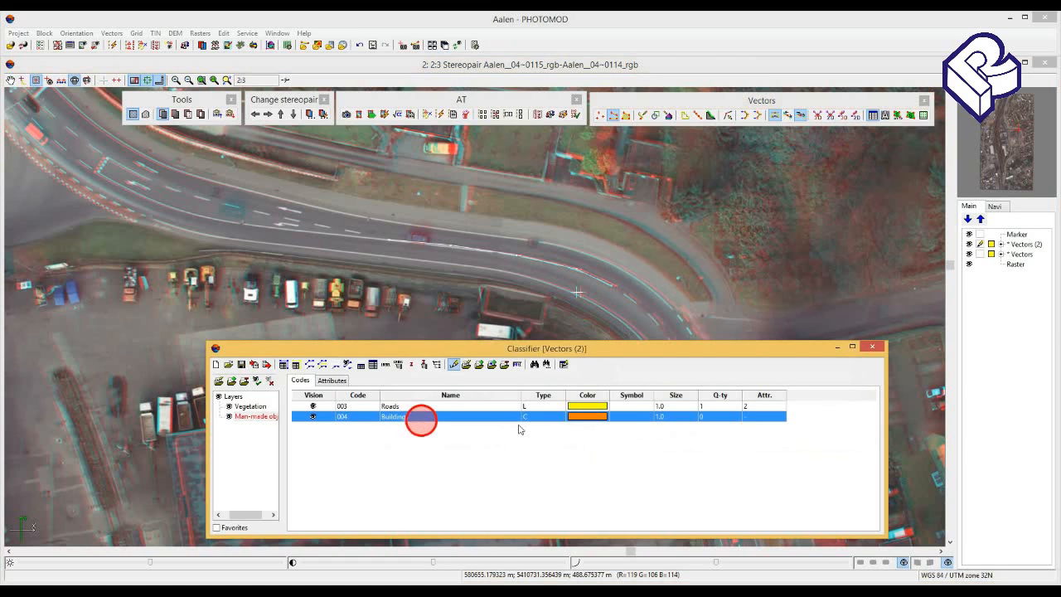
{"action": "left_click_drag", "start_coordinate": [615, 311], "coordinate": [470, 261]}
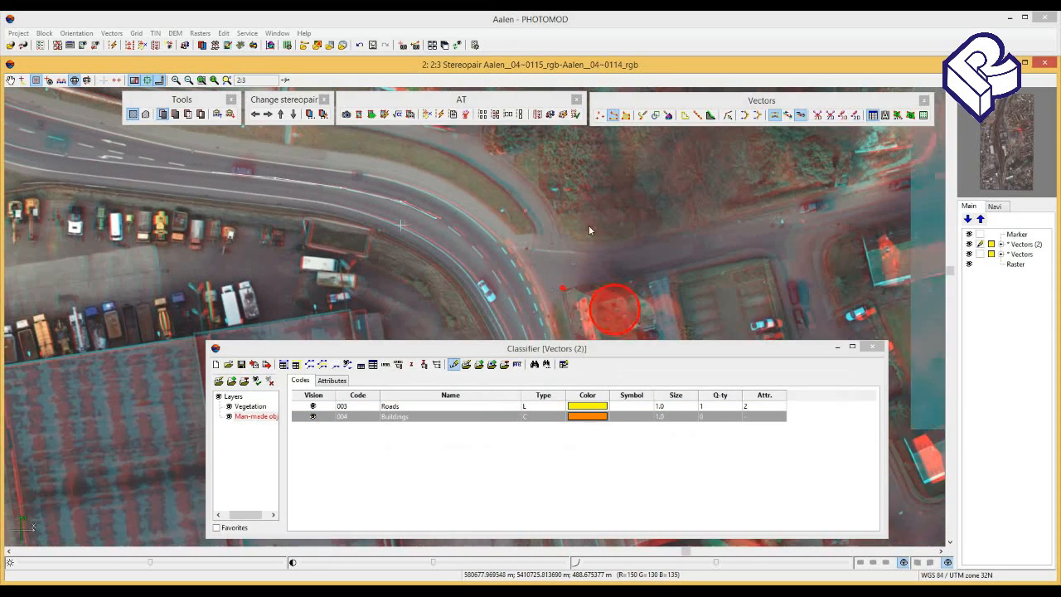
{"action": "left_click", "coordinate": [680, 100]}
{"action": "left_click", "coordinate": [669, 117]}
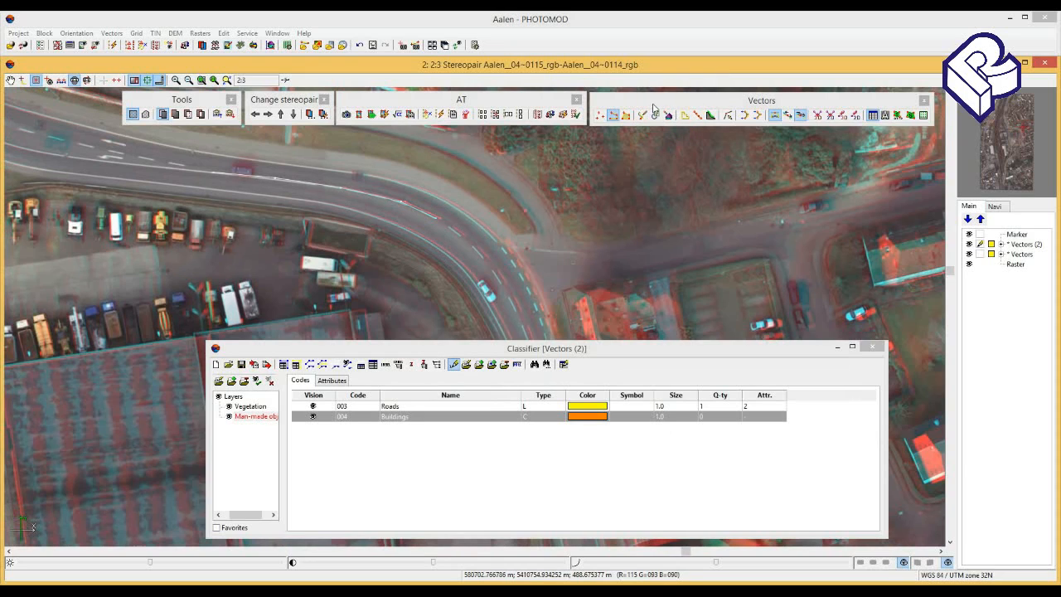
{"action": "left_click", "coordinate": [654, 108]}
{"action": "left_click", "coordinate": [669, 115]}
{"action": "left_click", "coordinate": [522, 253]}
{"action": "left_click", "coordinate": [669, 115]}
{"action": "left_click_drag", "start_coordinate": [554, 238], "coordinate": [795, 183]}
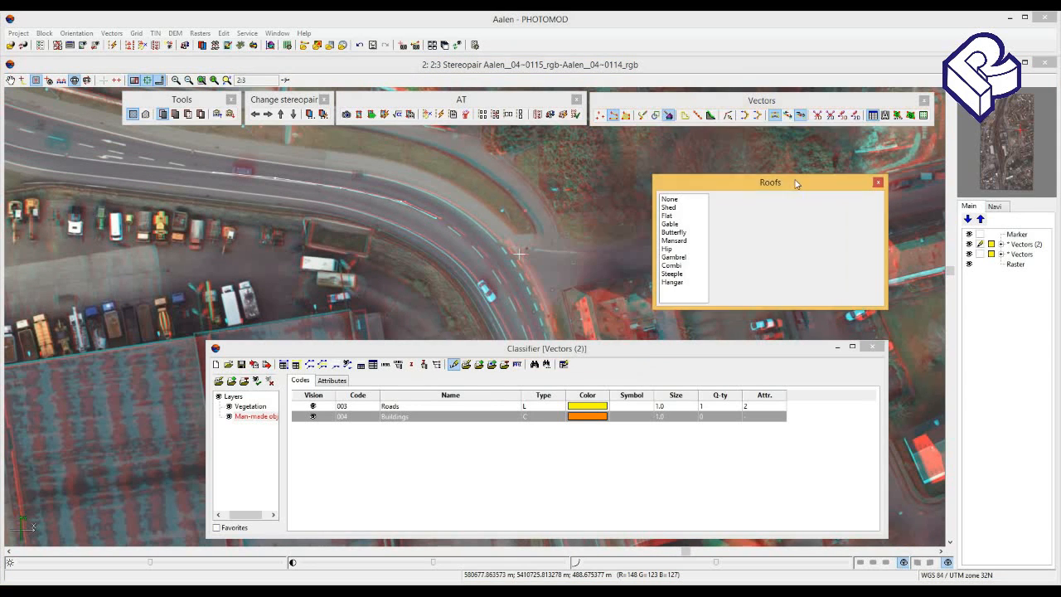
{"action": "left_click", "coordinate": [669, 226]}
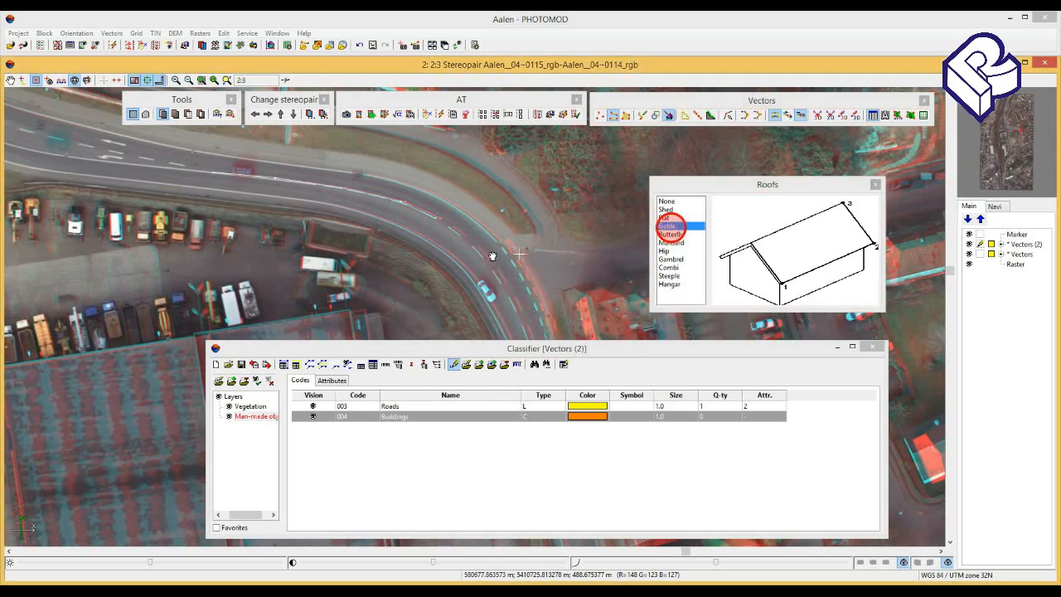
Digitize a gable roof in stereo over the building beside the road, setting its eave and ridge points at roof height
{"action": "left_click_drag", "start_coordinate": [492, 256], "coordinate": [490, 196]}
{"action": "left_click_drag", "start_coordinate": [496, 278], "coordinate": [465, 176]}
{"action": "mouse_move", "coordinate": [551, 281]}
{"action": "left_mouse_down"}
{"action": "mouse_move", "coordinate": [556, 239]}
{"action": "mouse_move", "coordinate": [566, 277]}
{"action": "left_mouse_up"}
{"action": "left_click", "coordinate": [543, 225]}
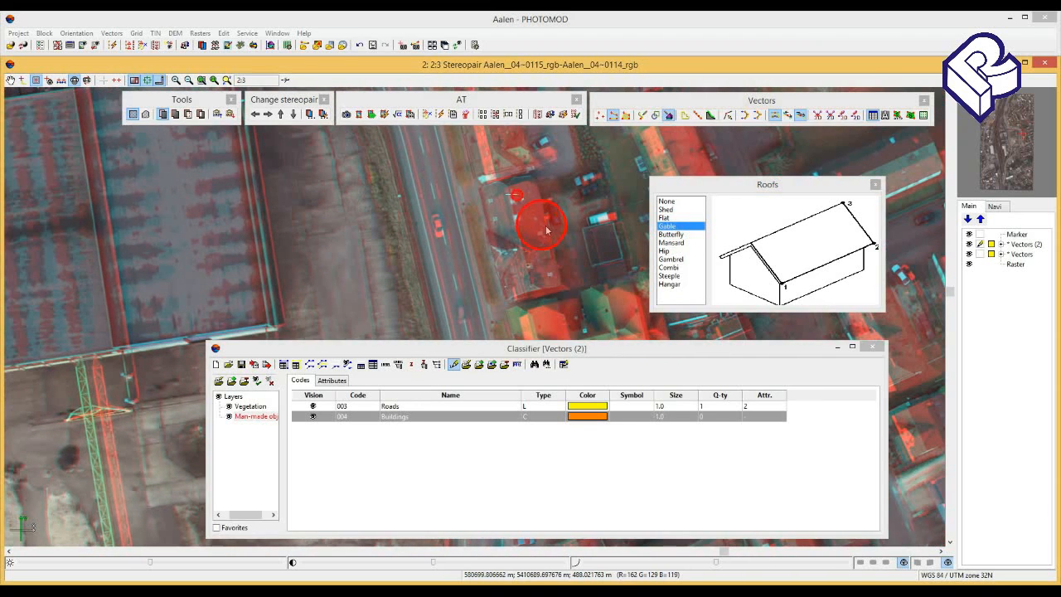
{"action": "scroll", "coordinate": [549, 226], "scroll_direction": "up", "scroll_amount": 8}
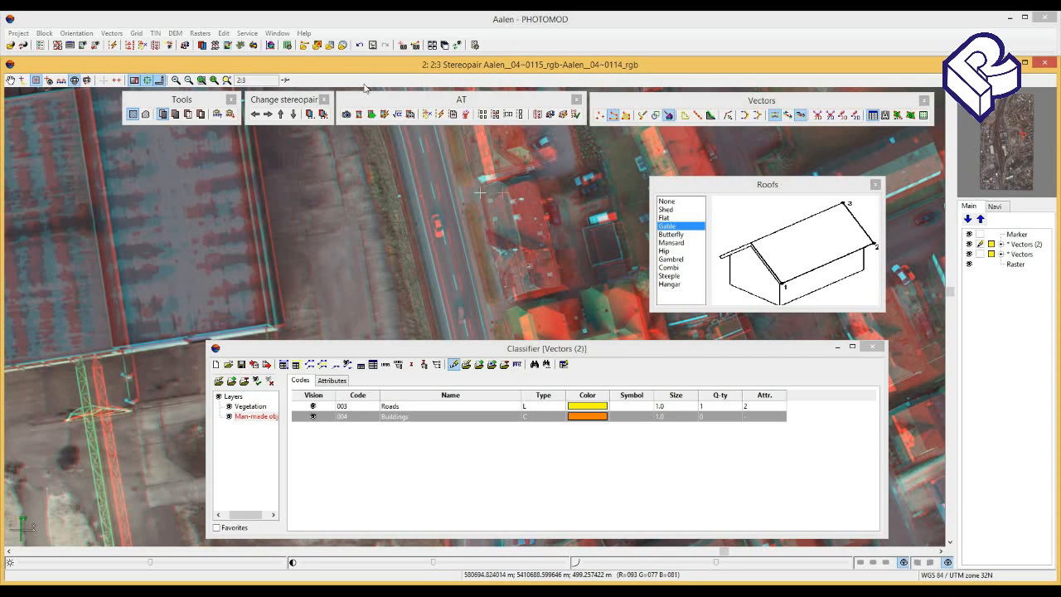
{"action": "left_click", "coordinate": [103, 79]}
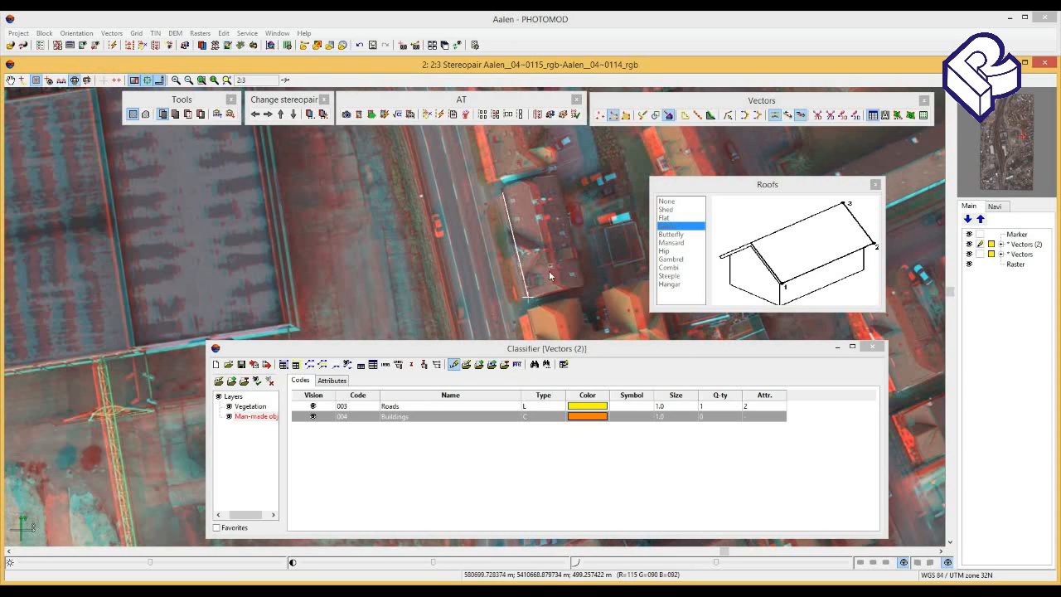
{"action": "left_click", "coordinate": [527, 295]}
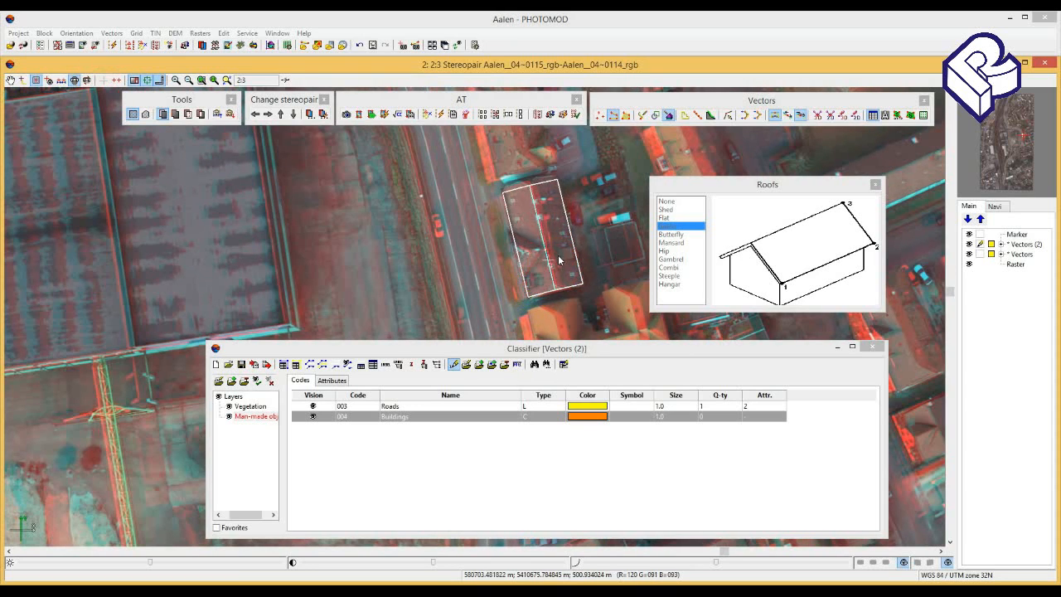
{"action": "scroll", "coordinate": [560, 257], "scroll_direction": "up", "scroll_amount": 4}
{"action": "left_click", "coordinate": [554, 249]}
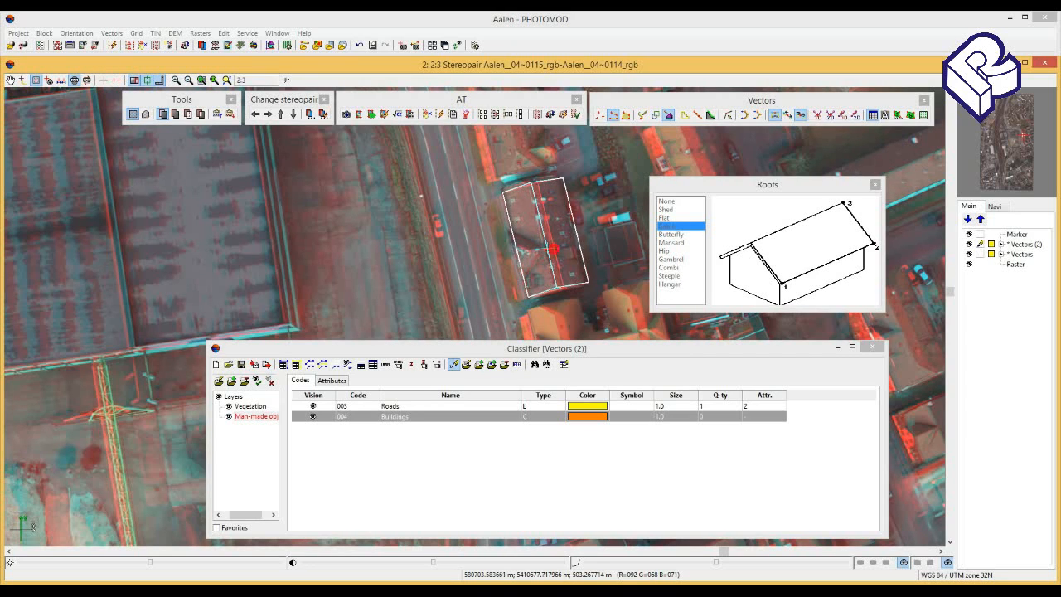
{"action": "left_click", "coordinate": [551, 251]}
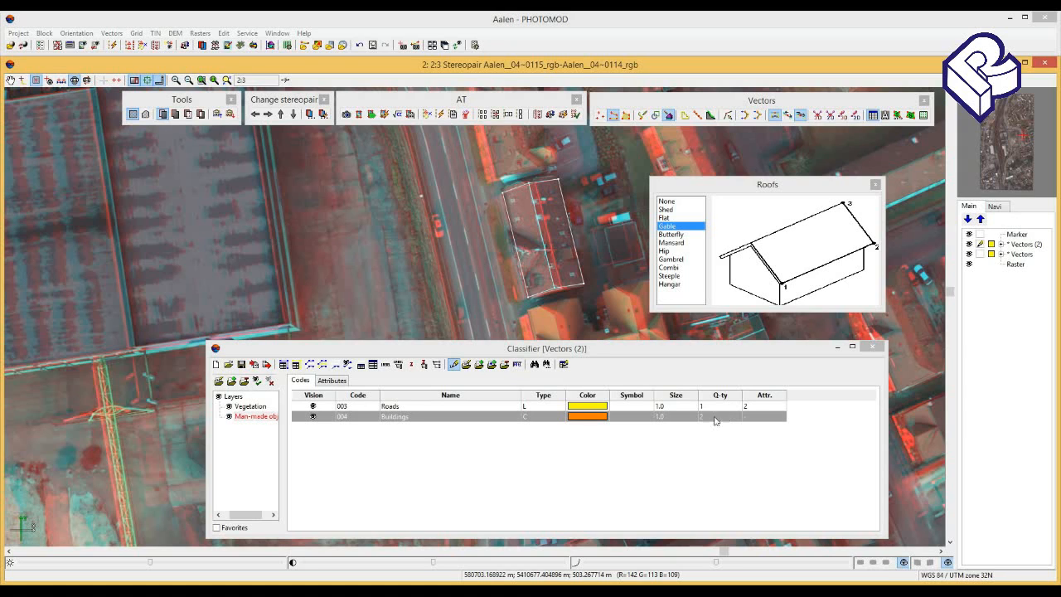
Save the layer's classifier as class in the Aalen project's Data/classifier folder
{"action": "left_click", "coordinate": [525, 348]}
{"action": "left_click", "coordinate": [280, 355]}
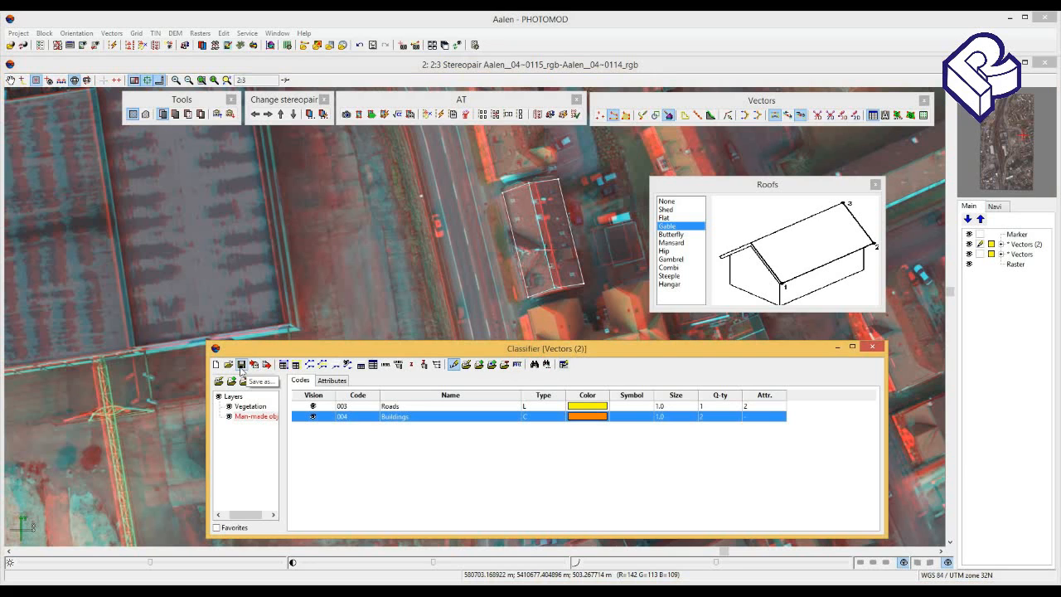
{"action": "left_click", "coordinate": [241, 365]}
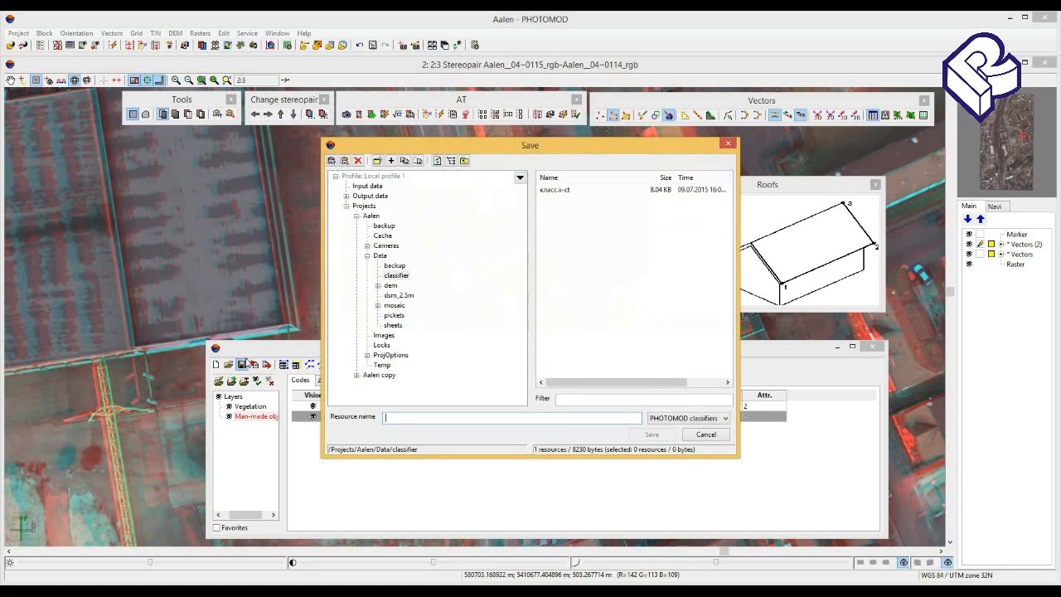
{"action": "type", "text": "class"}
{"action": "left_click", "coordinate": [649, 436]}
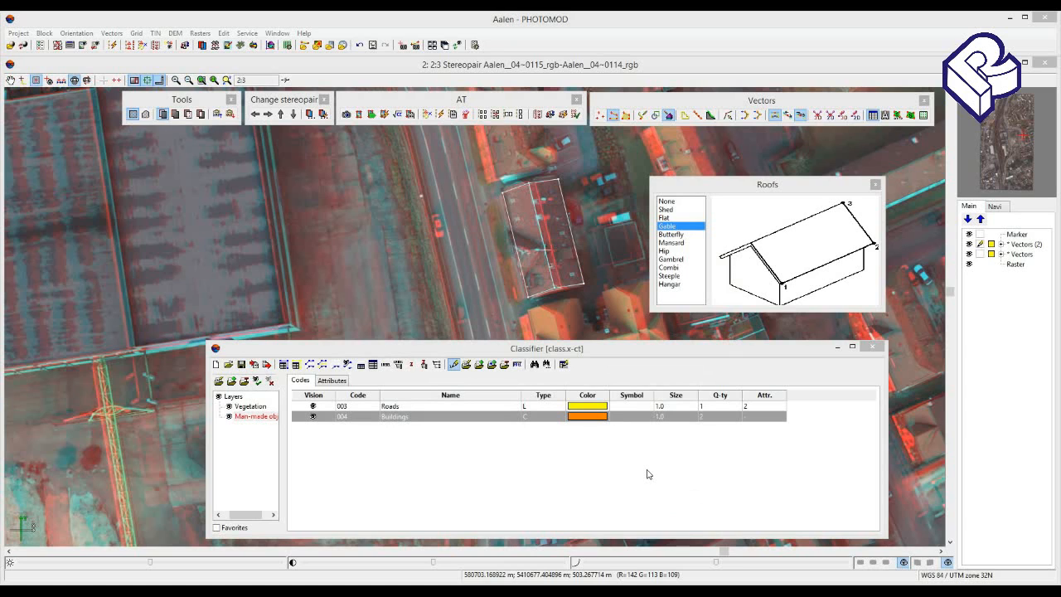
Import the Panorama classifier file map2000.engl.rsc, filtering the files by Classifier (*.RSC), and dismiss the import report
{"action": "left_click", "coordinate": [272, 349]}
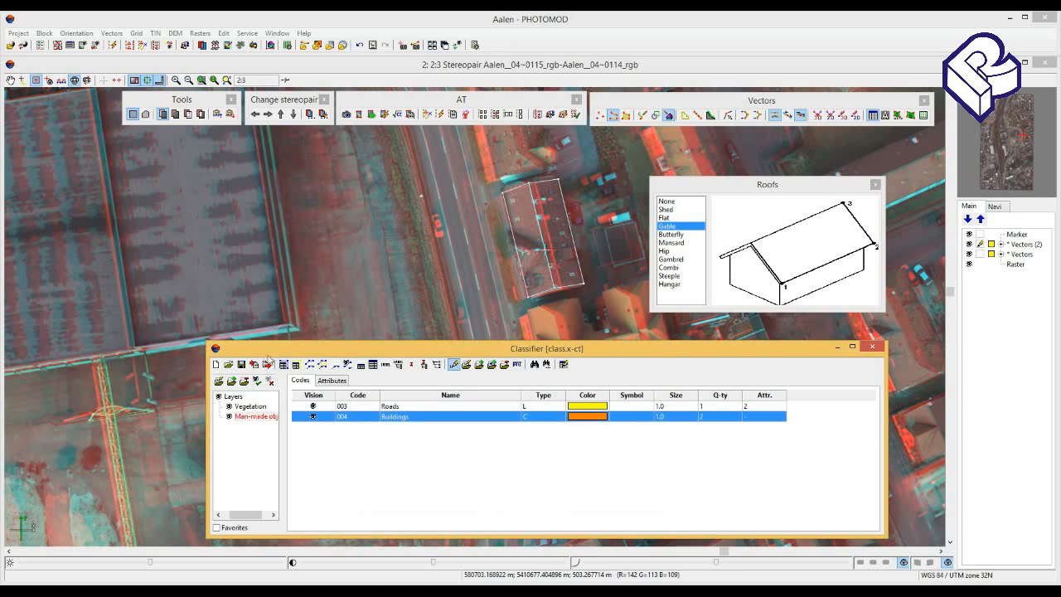
{"action": "left_click", "coordinate": [255, 365]}
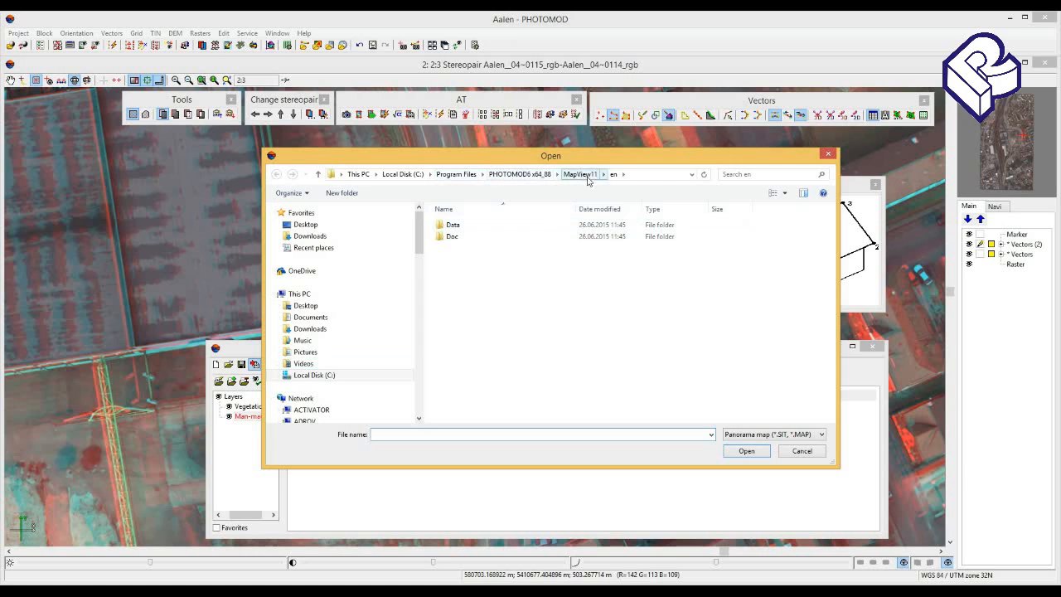
{"action": "left_click", "coordinate": [816, 437]}
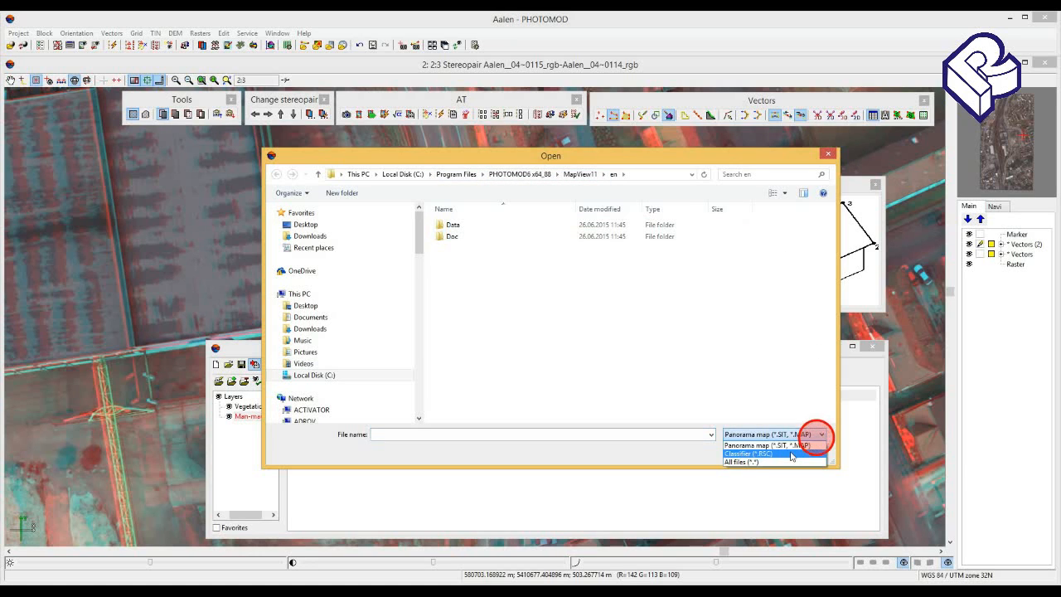
{"action": "left_click", "coordinate": [796, 454]}
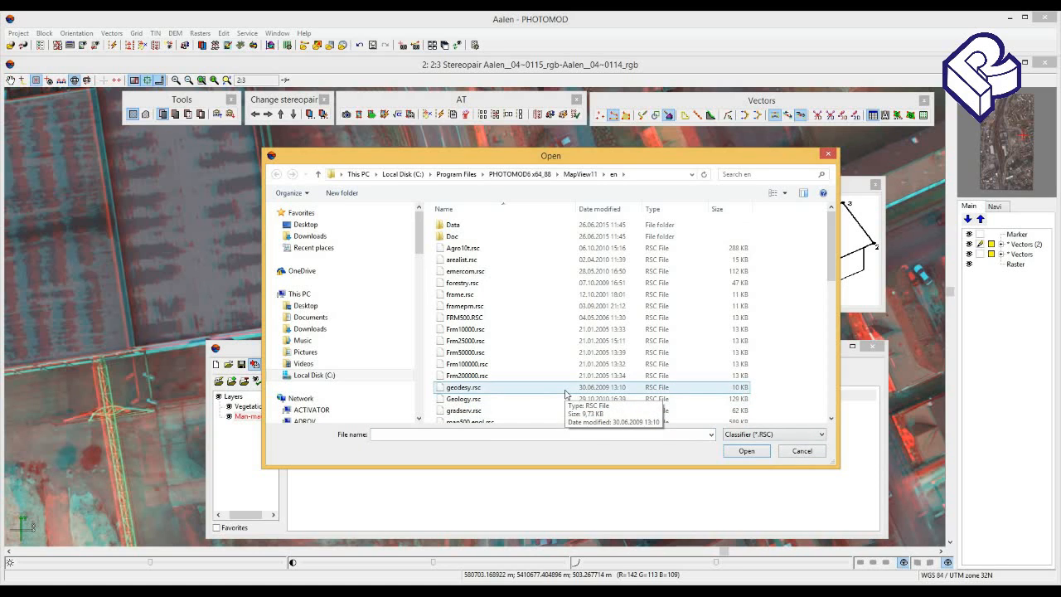
{"action": "left_click_drag", "start_coordinate": [832, 258], "coordinate": [826, 310]}
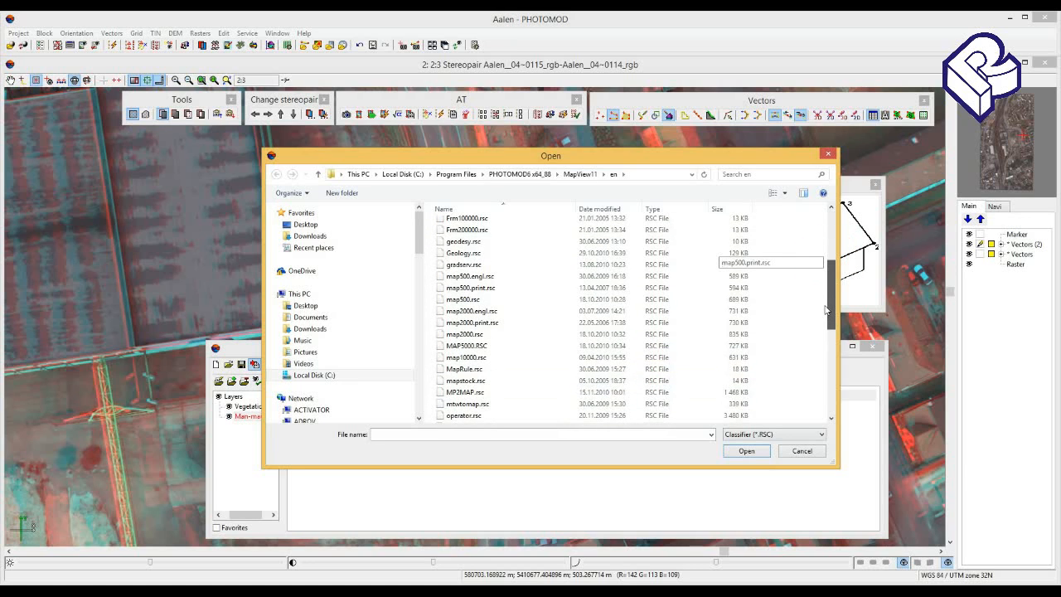
{"action": "left_click", "coordinate": [465, 312]}
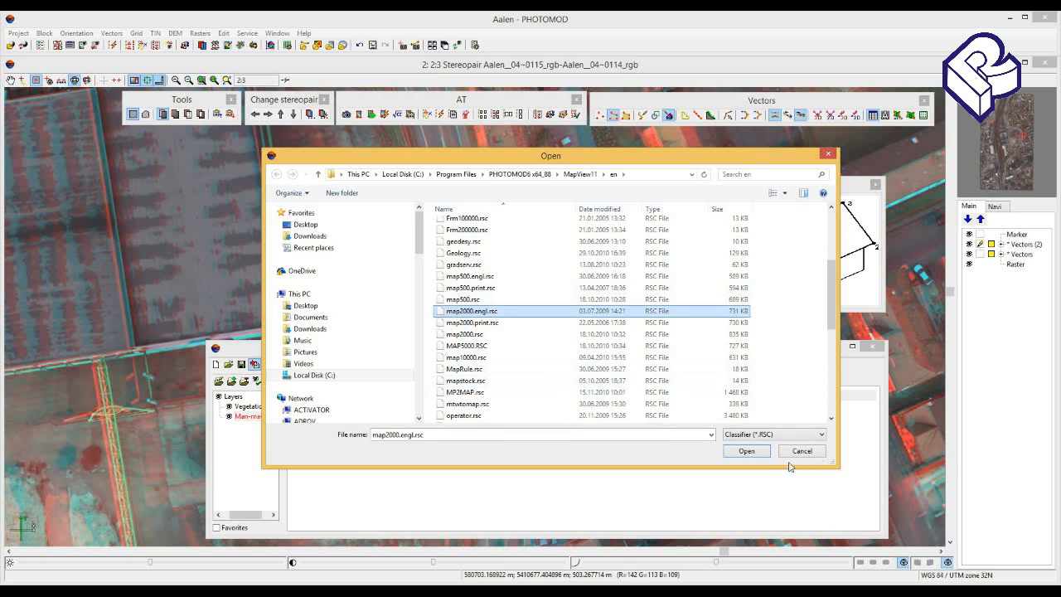
{"action": "left_click", "coordinate": [746, 451]}
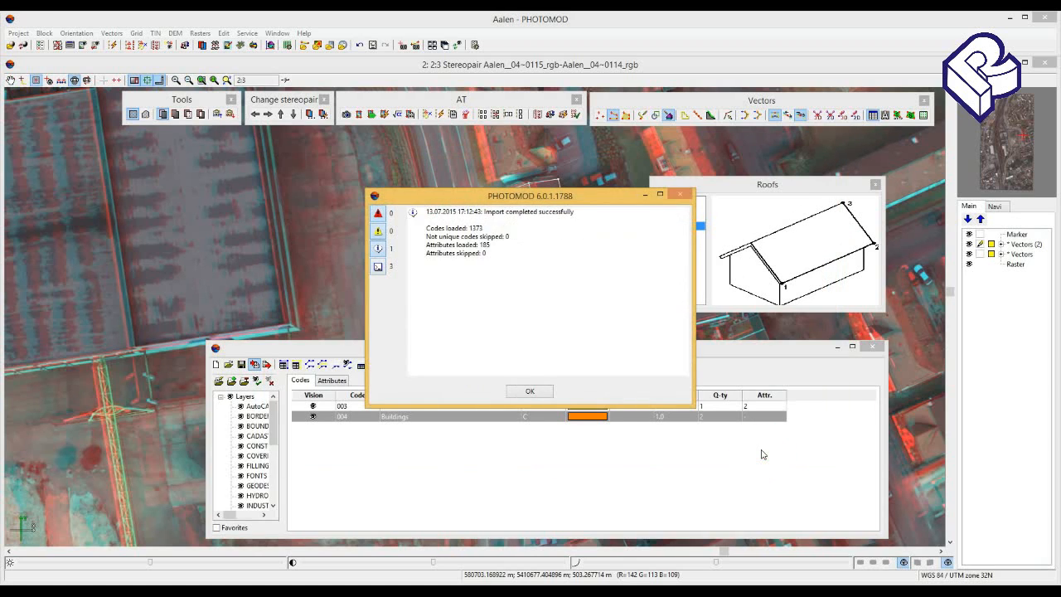
{"action": "left_click", "coordinate": [535, 391]}
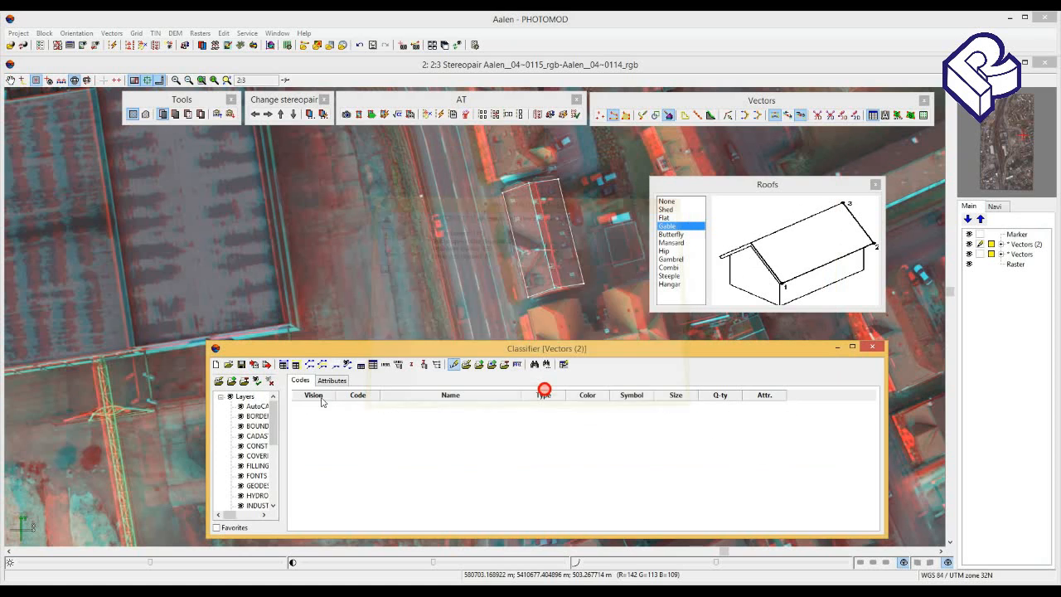
Widen the classifier's layer list and examine the codes of the boundaries, cadastre and constructions layers
{"action": "left_click", "coordinate": [264, 426]}
{"action": "left_click", "coordinate": [265, 424]}
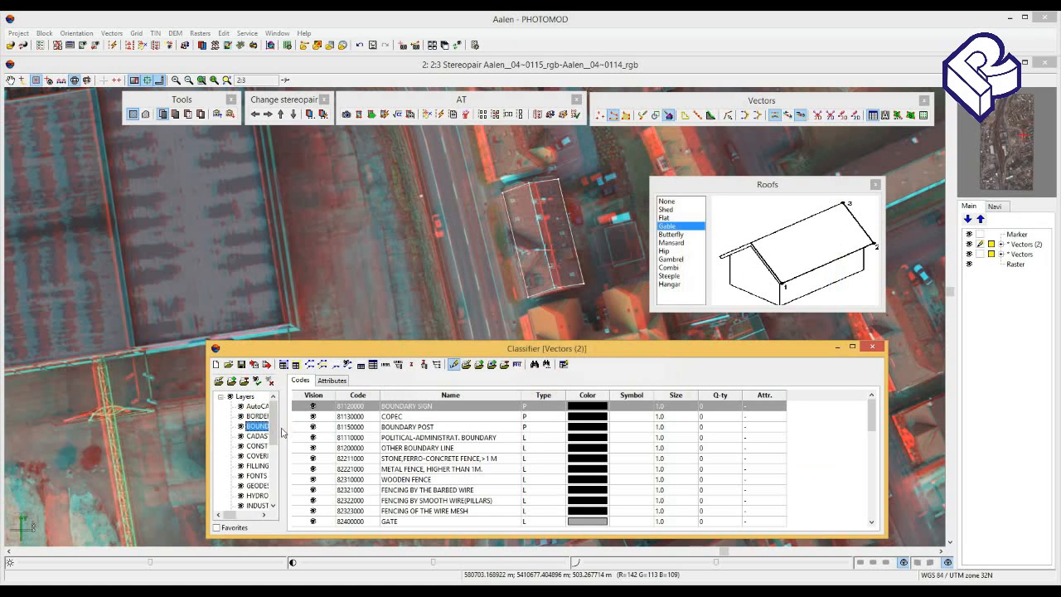
{"action": "left_click_drag", "start_coordinate": [282, 425], "coordinate": [362, 426]}
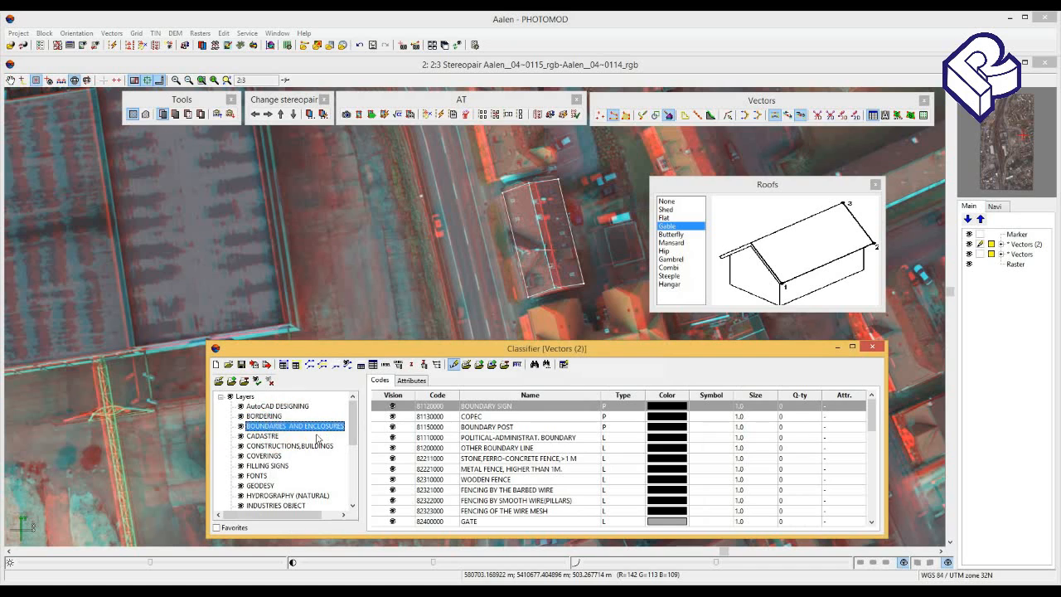
{"action": "left_click", "coordinate": [277, 436]}
{"action": "left_click", "coordinate": [286, 447]}
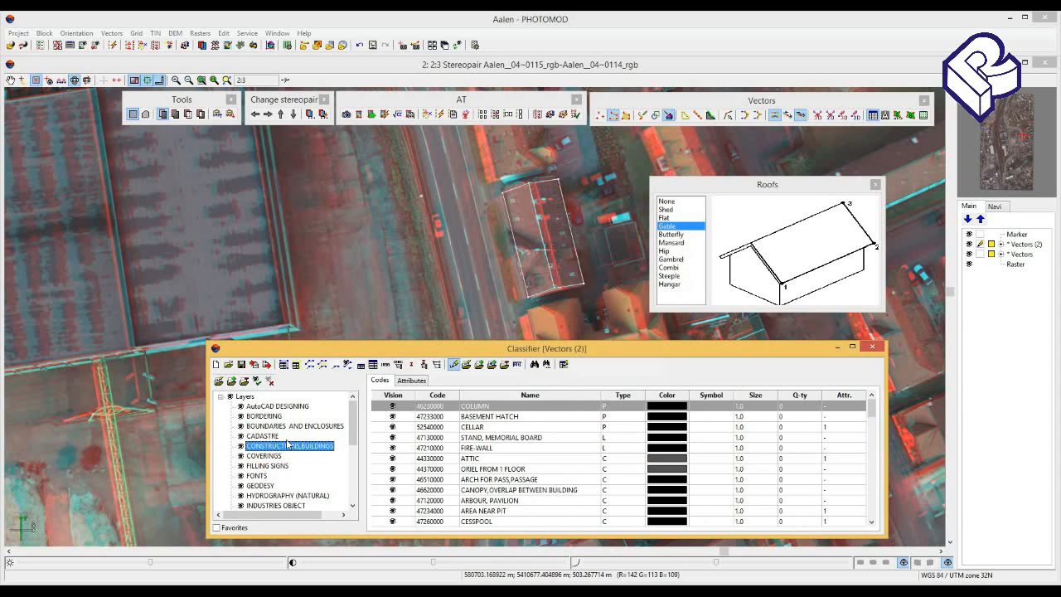
Close the Vectors (2) layer without saving its changes
{"action": "left_click", "coordinate": [1036, 245]}
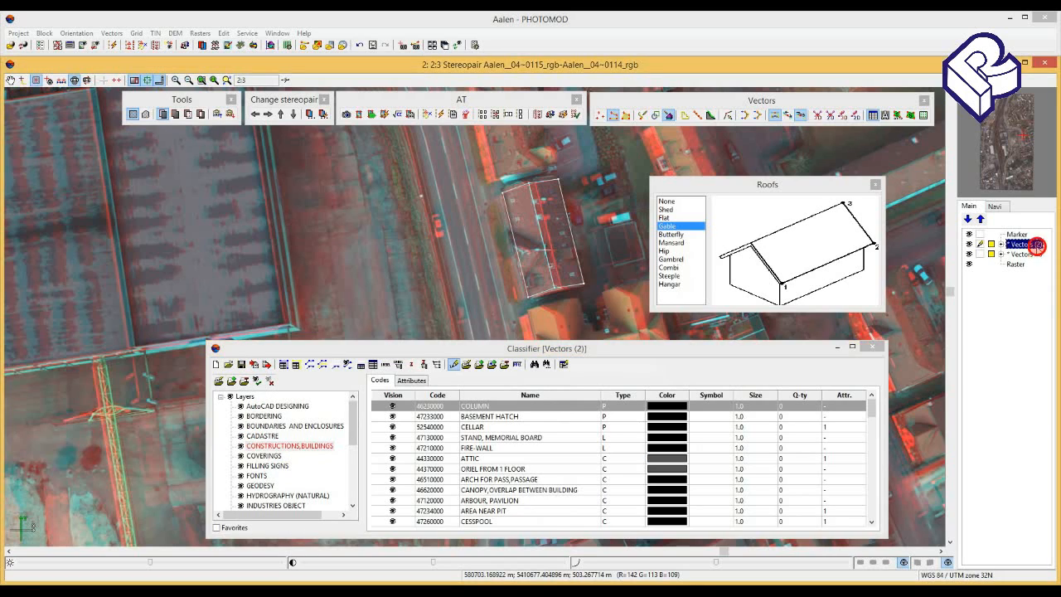
{"action": "right_click", "coordinate": [1037, 245]}
{"action": "left_click", "coordinate": [1018, 301]}
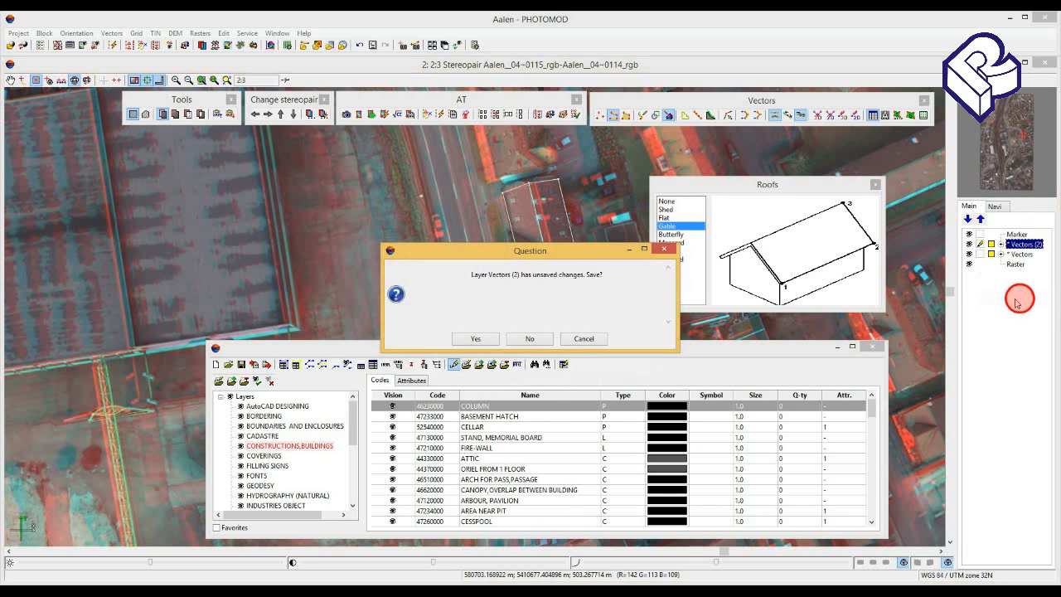
{"action": "left_click", "coordinate": [528, 340]}
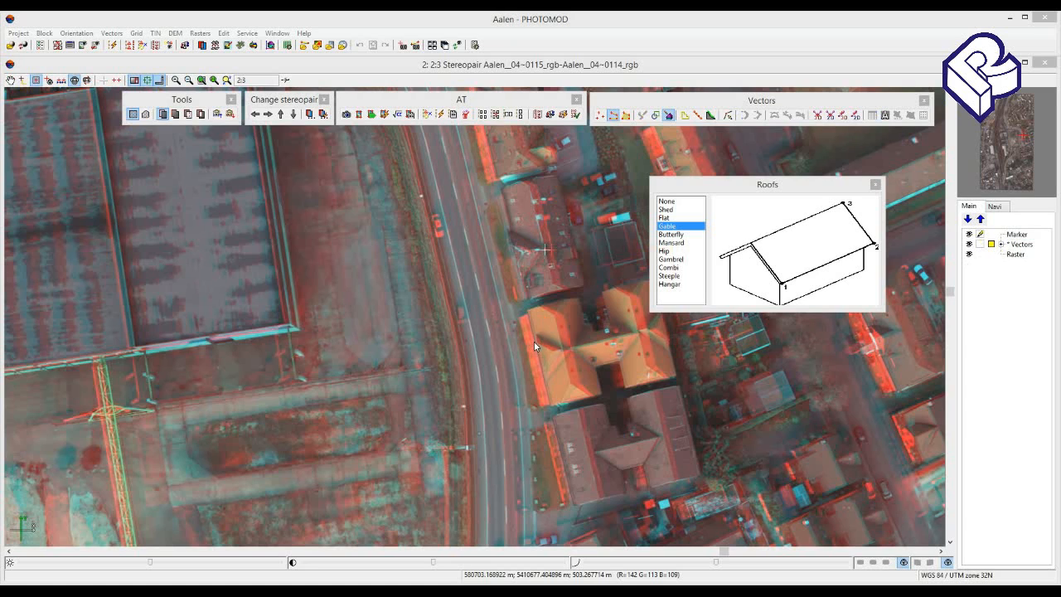
Load the all_vectors_eng.x-data vector layer from the Aalen project's Data folder
{"action": "left_click", "coordinate": [115, 36]}
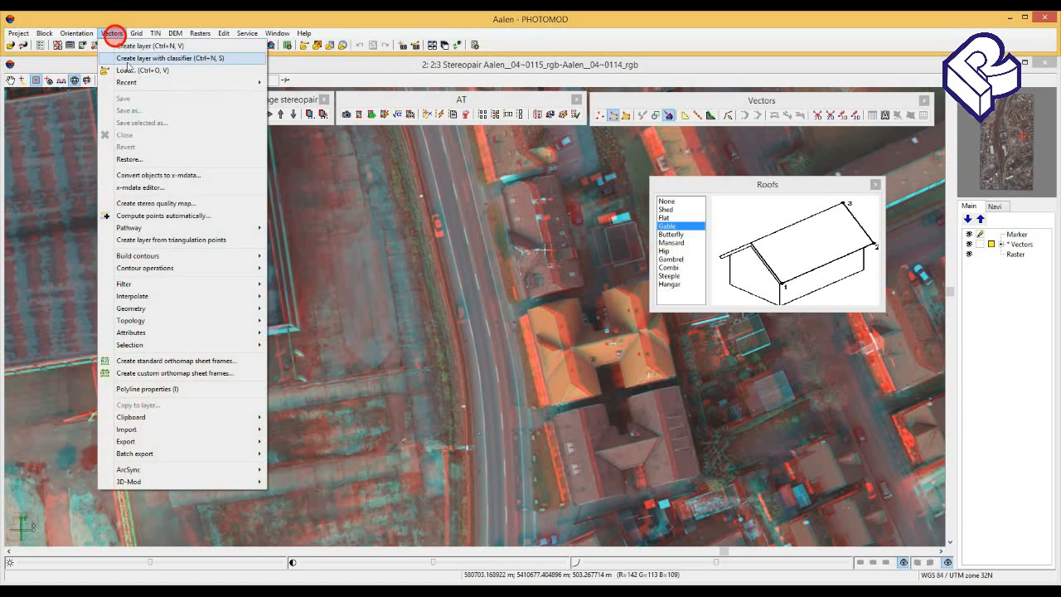
{"action": "left_click", "coordinate": [130, 70]}
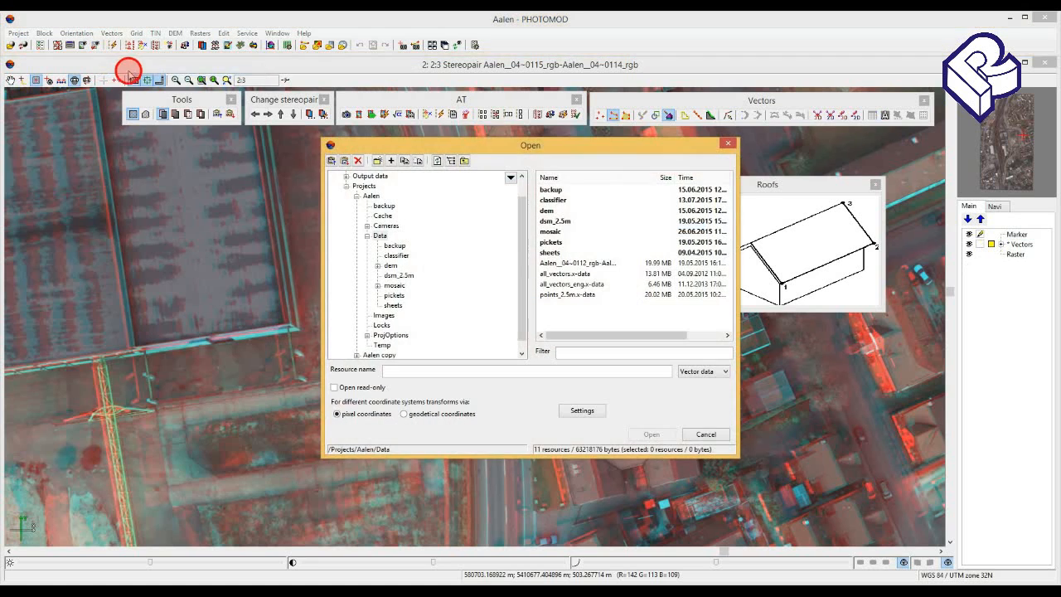
{"action": "left_click", "coordinate": [585, 283]}
{"action": "left_click", "coordinate": [660, 438]}
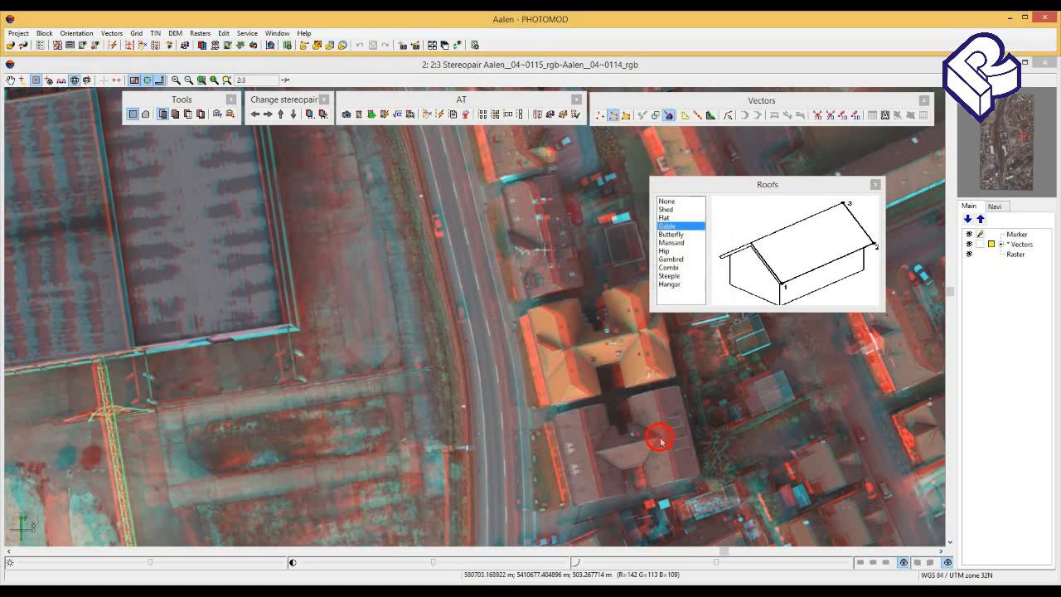
{"action": "left_click", "coordinate": [533, 393]}
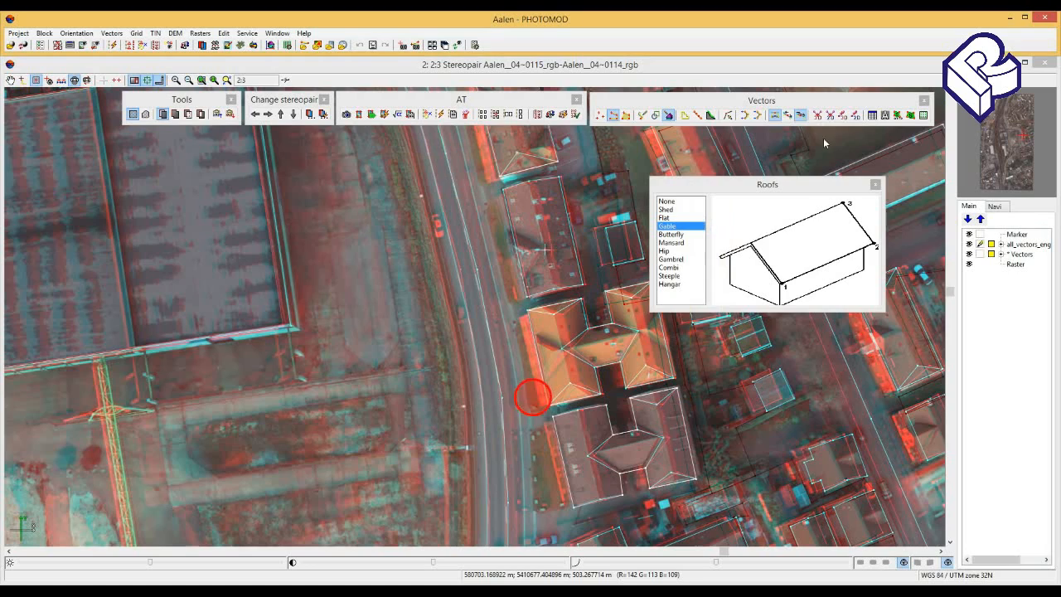
Open the all_vectors_eng layer's classifier and look over the loaded vectors around the railway and buildings at 1:10 scale
{"action": "left_click", "coordinate": [873, 115]}
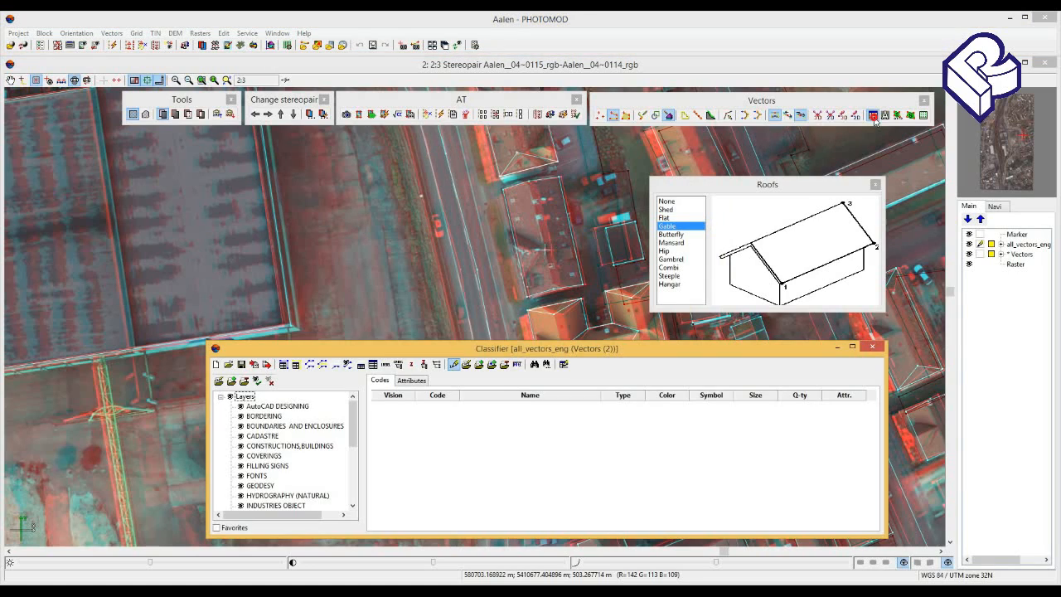
{"action": "left_click", "coordinate": [406, 289]}
{"action": "scroll", "coordinate": [410, 278], "scroll_direction": "down", "scroll_amount": 4}
{"action": "scroll", "coordinate": [410, 277], "scroll_direction": "down", "scroll_amount": 2}
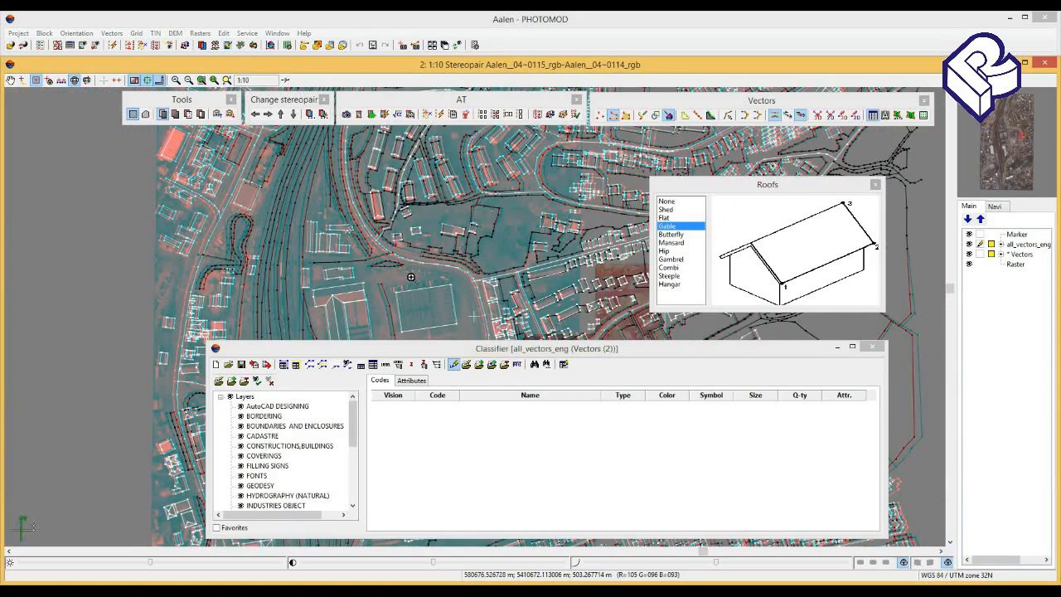
{"action": "left_click_drag", "start_coordinate": [451, 286], "coordinate": [446, 246]}
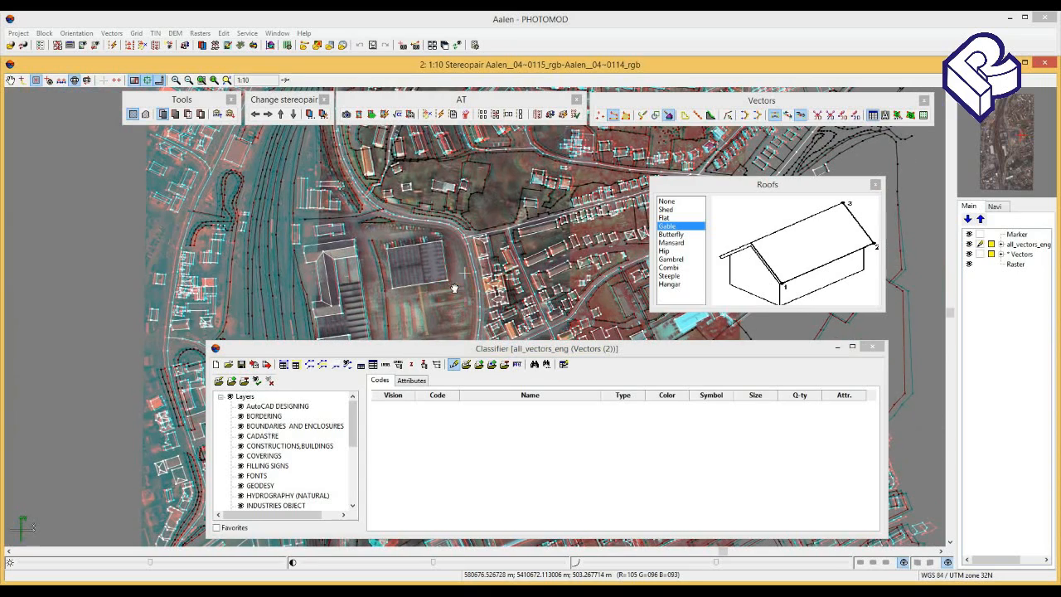
{"action": "left_click_drag", "start_coordinate": [457, 301], "coordinate": [471, 274]}
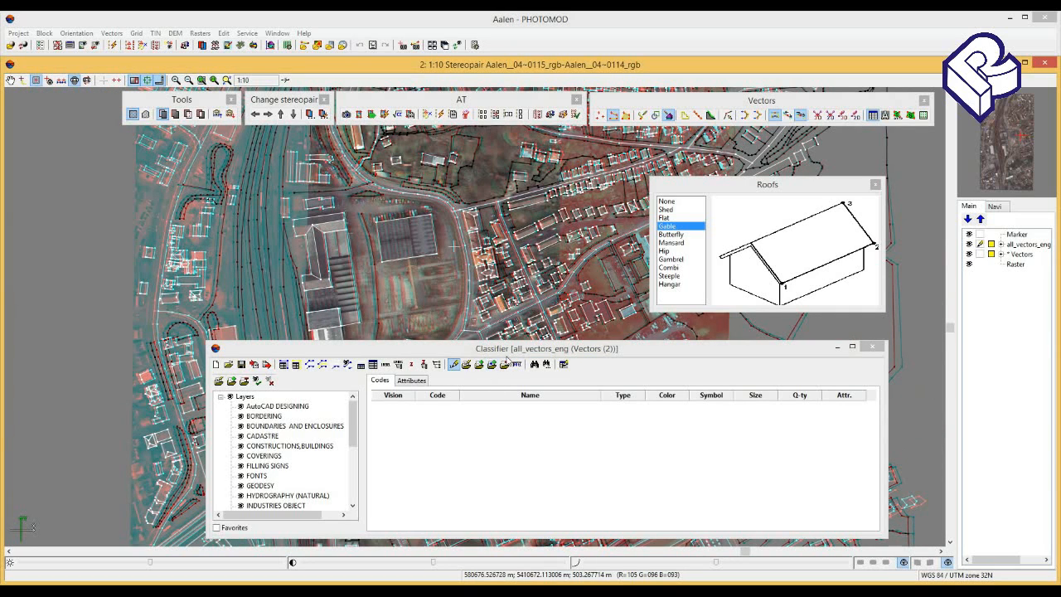
{"action": "left_click_drag", "start_coordinate": [507, 349], "coordinate": [508, 341]}
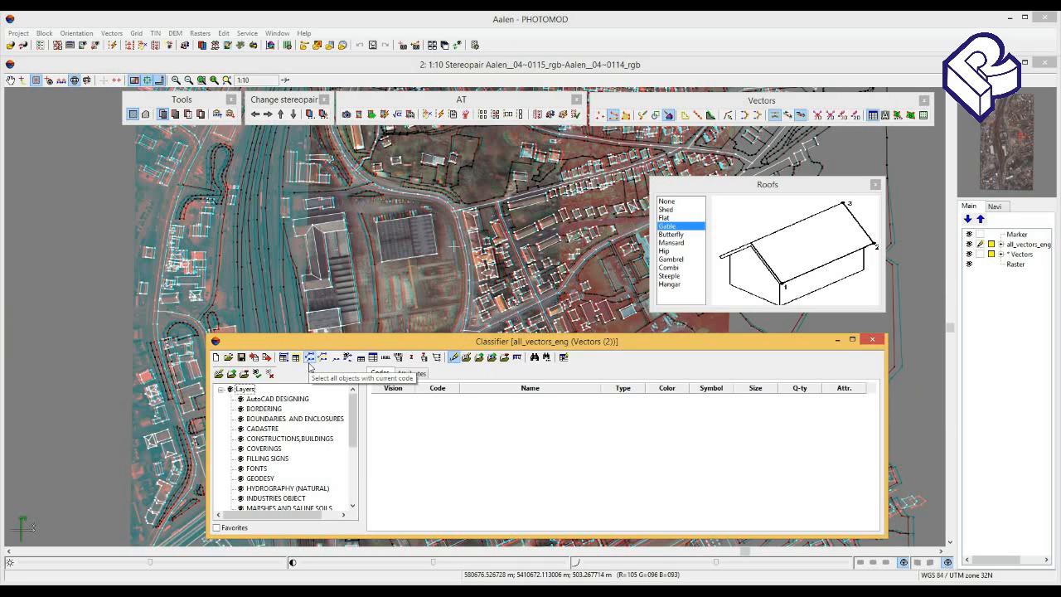
Assign code 44212000 (FIREPROOF UNRESIDENT.BUILDING) to the large rectangular building east of the railway and dismiss the report
{"action": "left_click", "coordinate": [283, 358]}
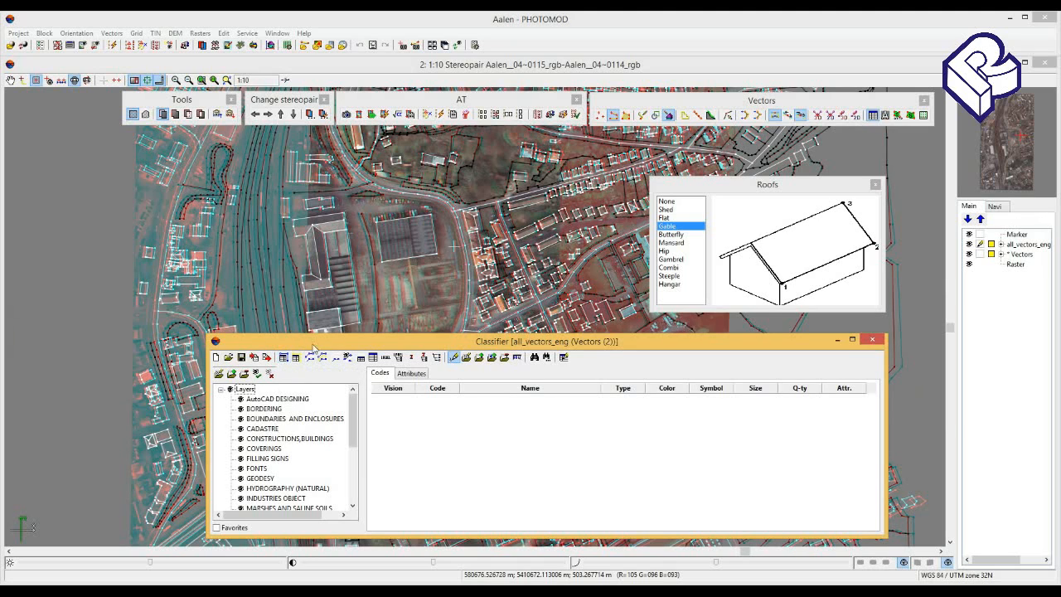
{"action": "left_click", "coordinate": [384, 249]}
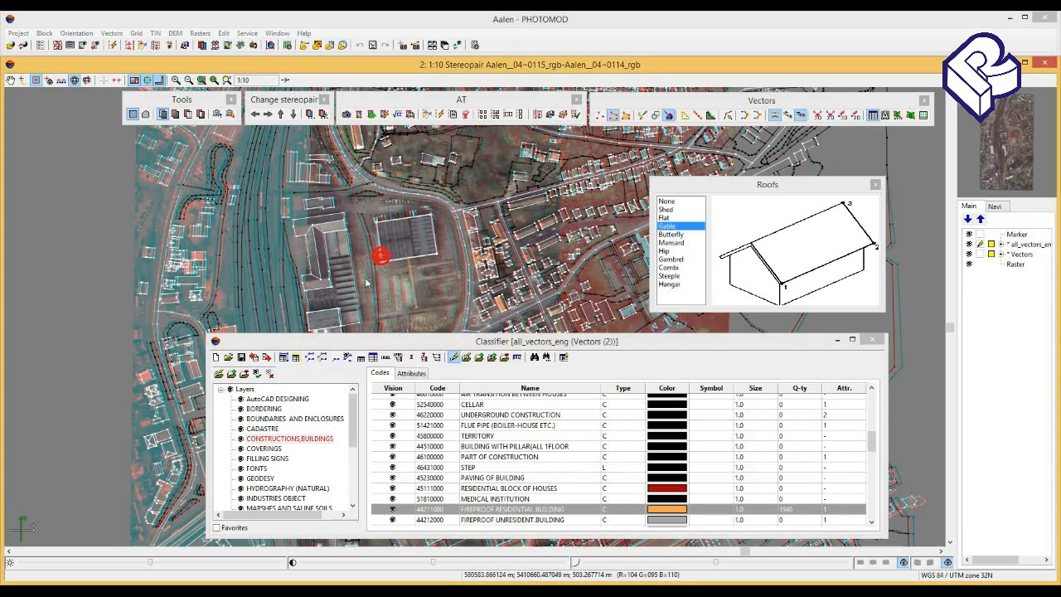
{"action": "left_click", "coordinate": [278, 342]}
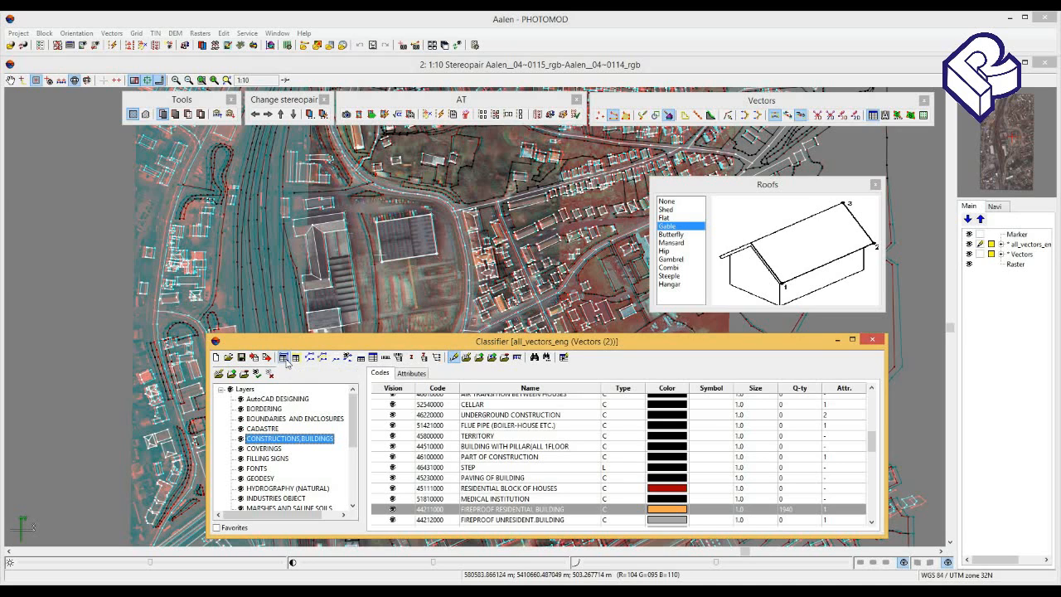
{"action": "scroll", "coordinate": [875, 522], "scroll_direction": "down", "scroll_amount": 2}
{"action": "left_click", "coordinate": [873, 522]}
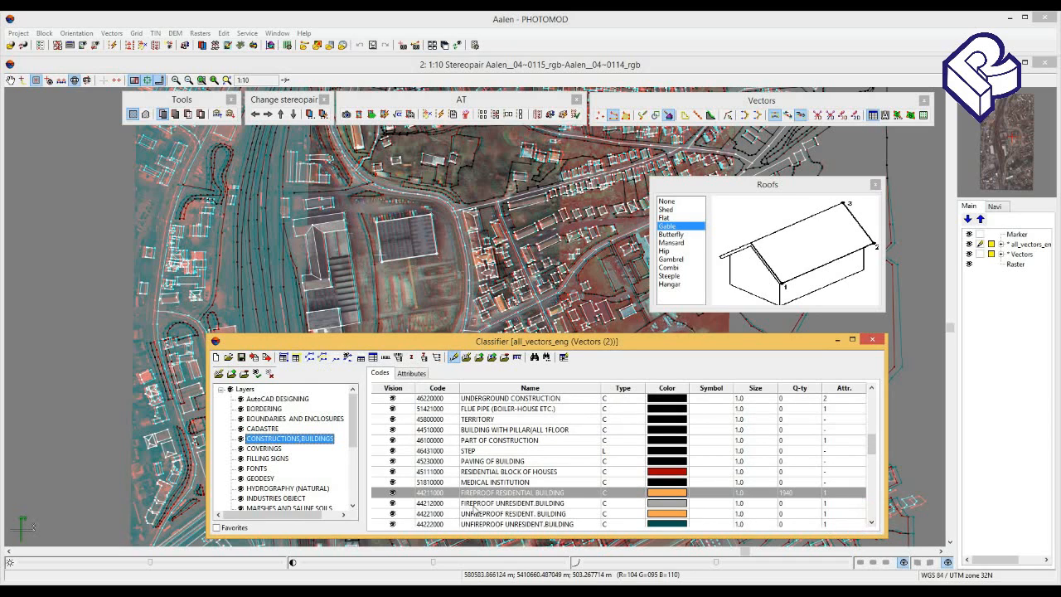
{"action": "left_click", "coordinate": [561, 506]}
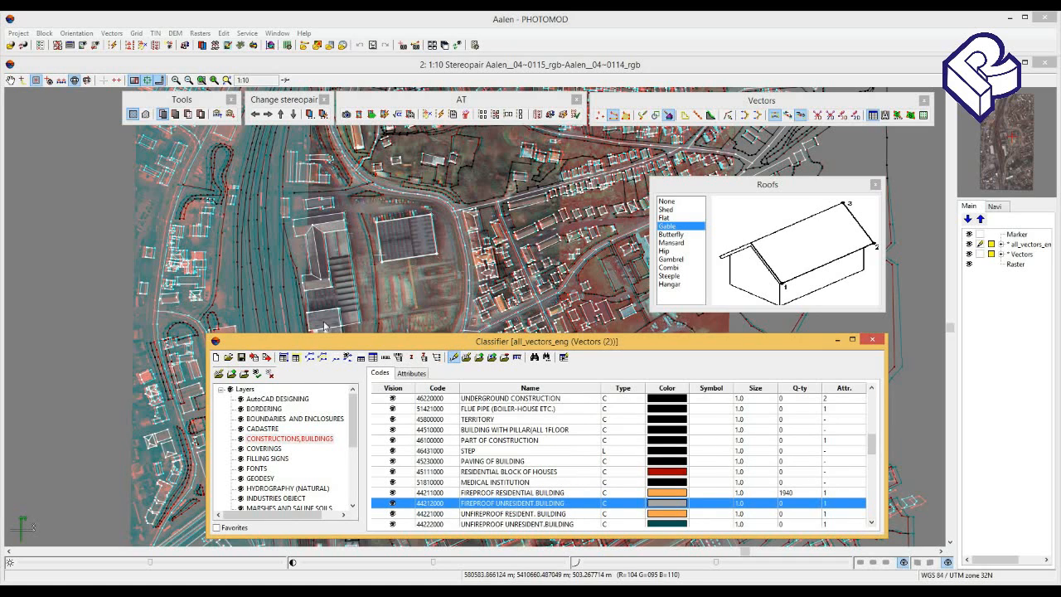
{"action": "left_click", "coordinate": [284, 357]}
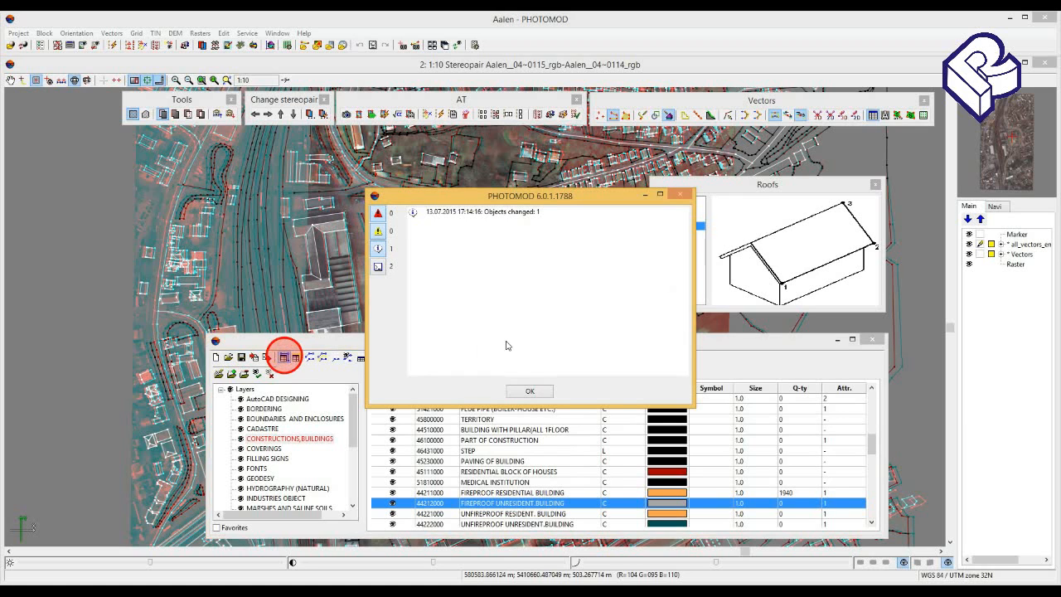
{"action": "left_click", "coordinate": [532, 397]}
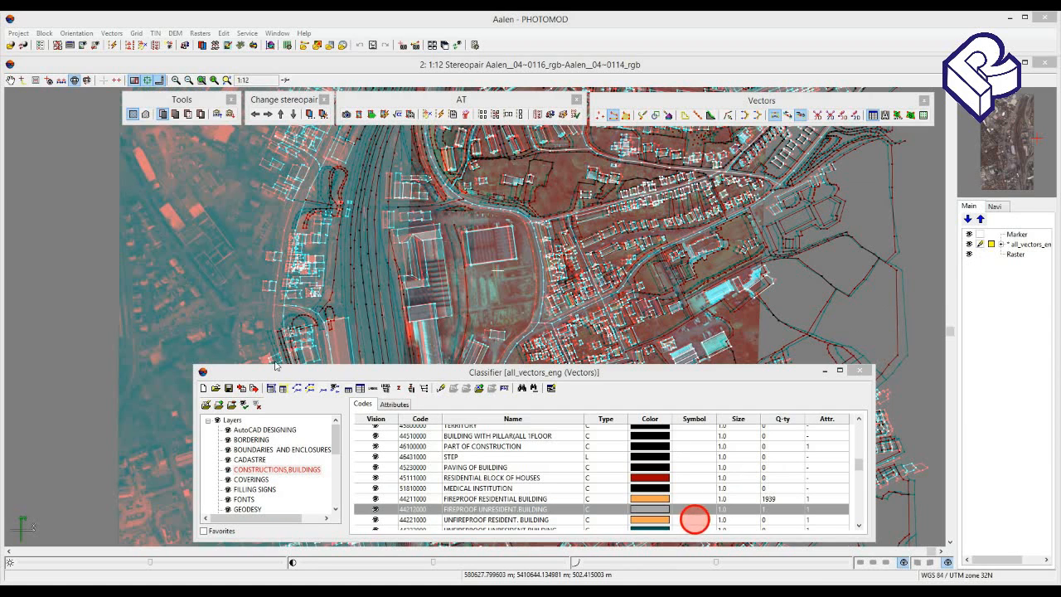
View the classifier's code search options and close them without searching
{"action": "left_click", "coordinate": [276, 376]}
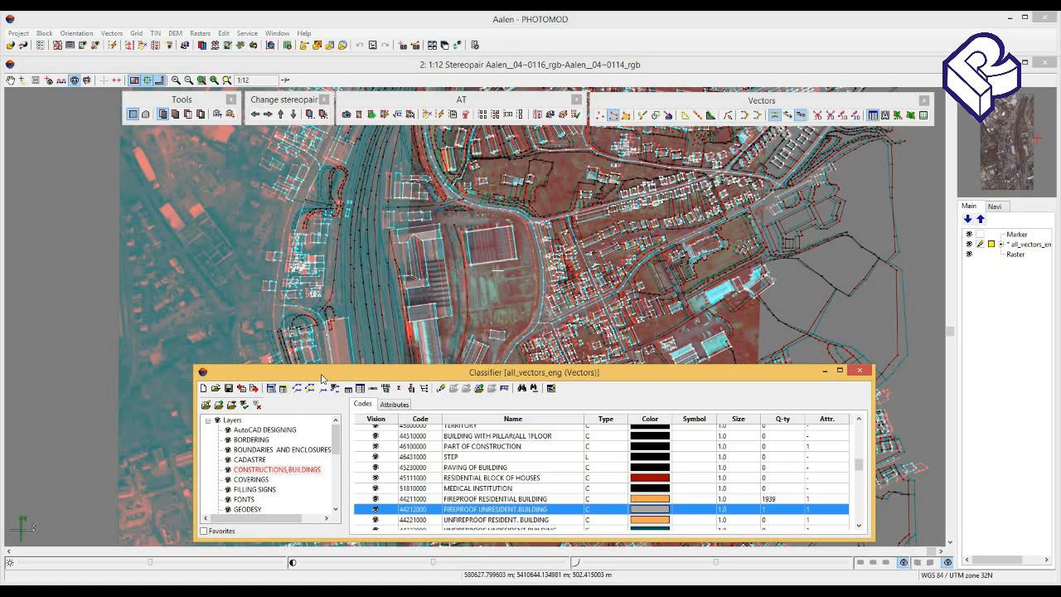
{"action": "left_click", "coordinate": [322, 379]}
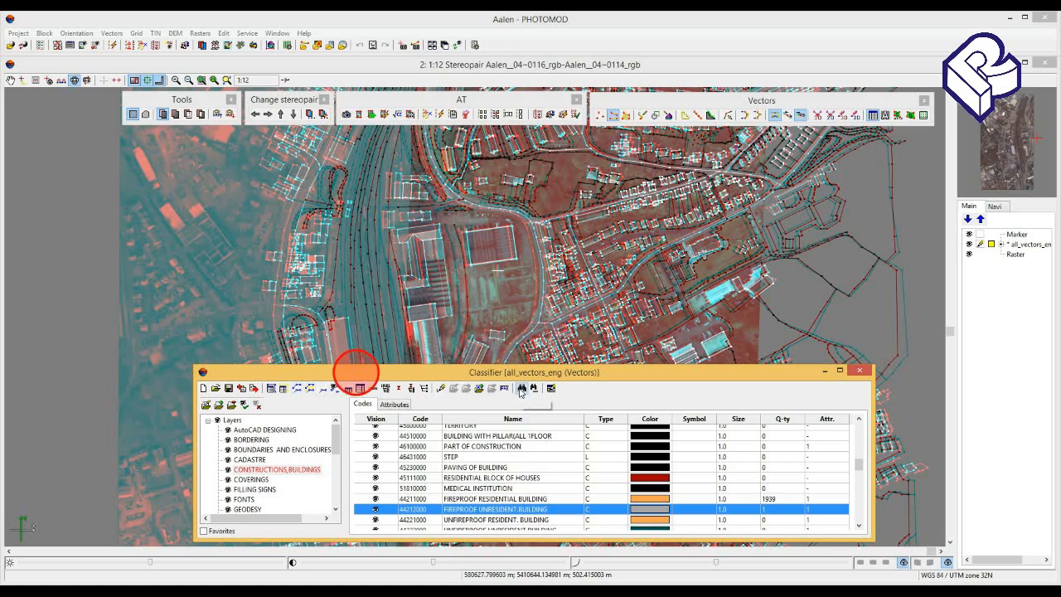
{"action": "left_click", "coordinate": [521, 388]}
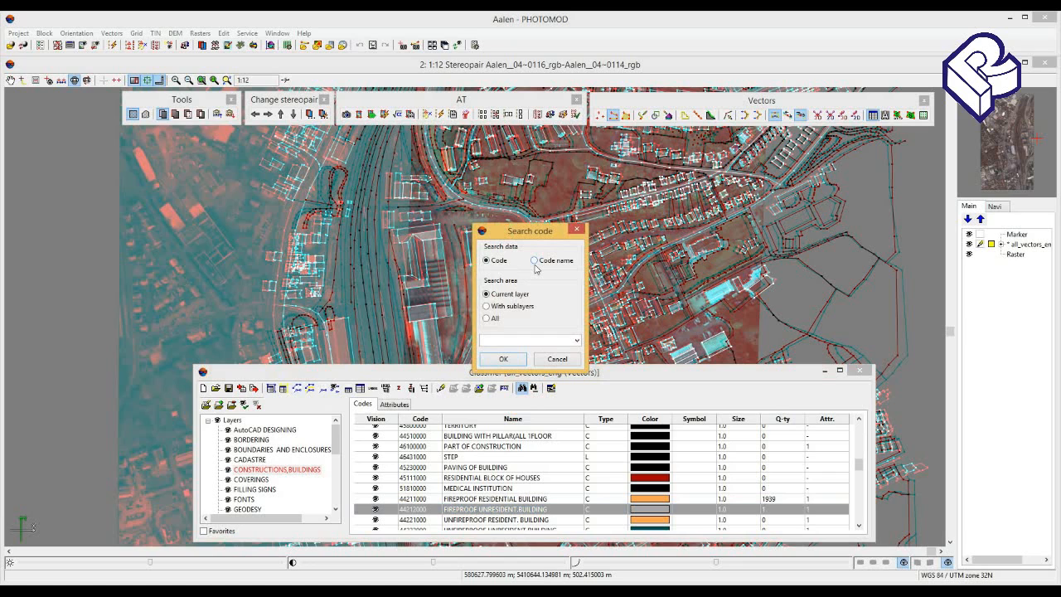
{"action": "left_click", "coordinate": [578, 230]}
{"action": "left_click", "coordinate": [428, 372]}
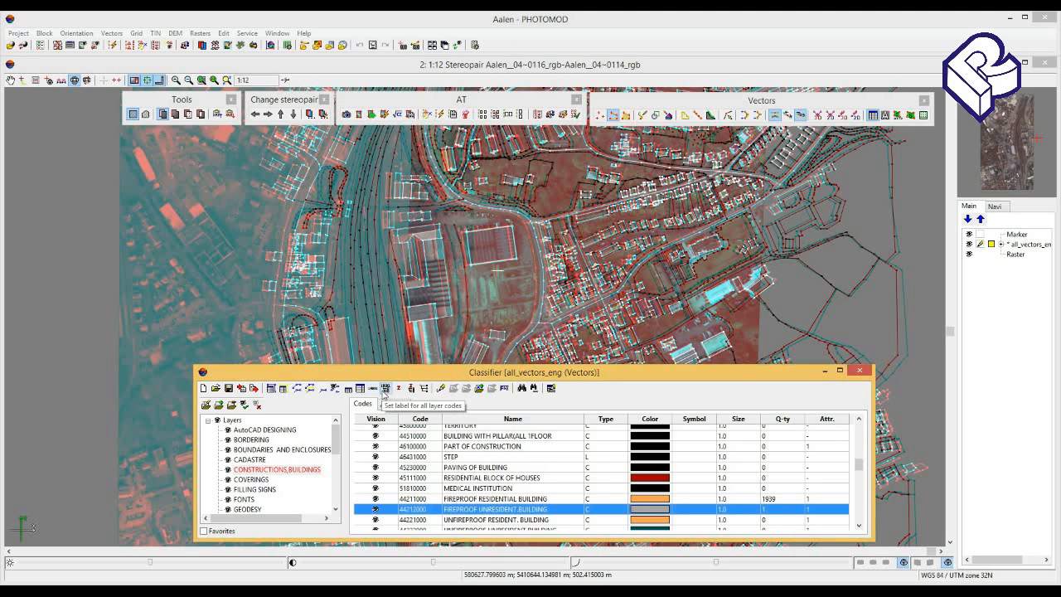
Look at the label settings for the current code with (X,Y,Z) as source data, cancel them and close the classifier
{"action": "left_click", "coordinate": [373, 394]}
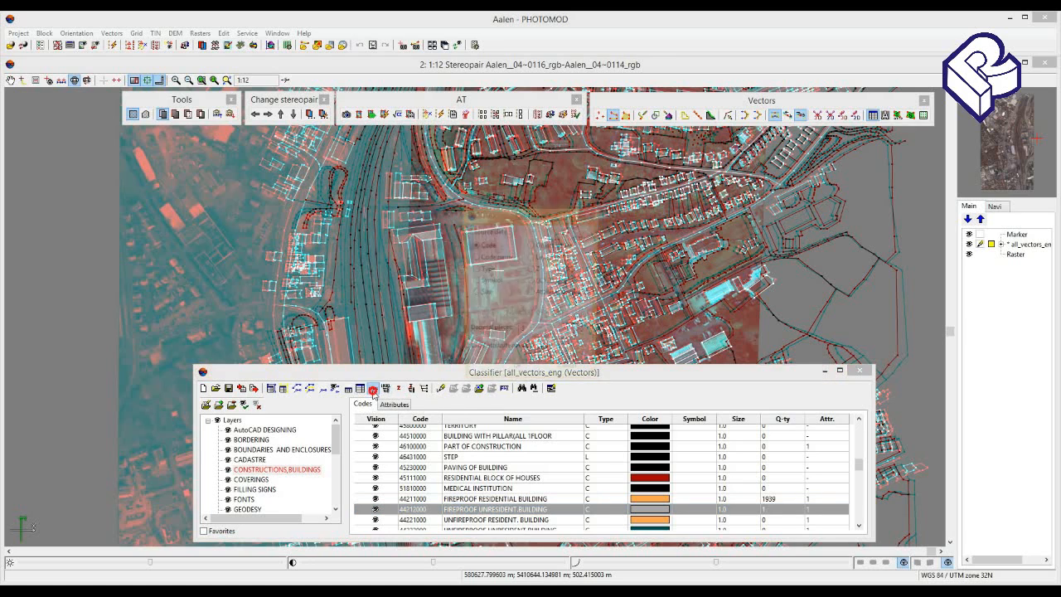
{"action": "left_click", "coordinate": [532, 282]}
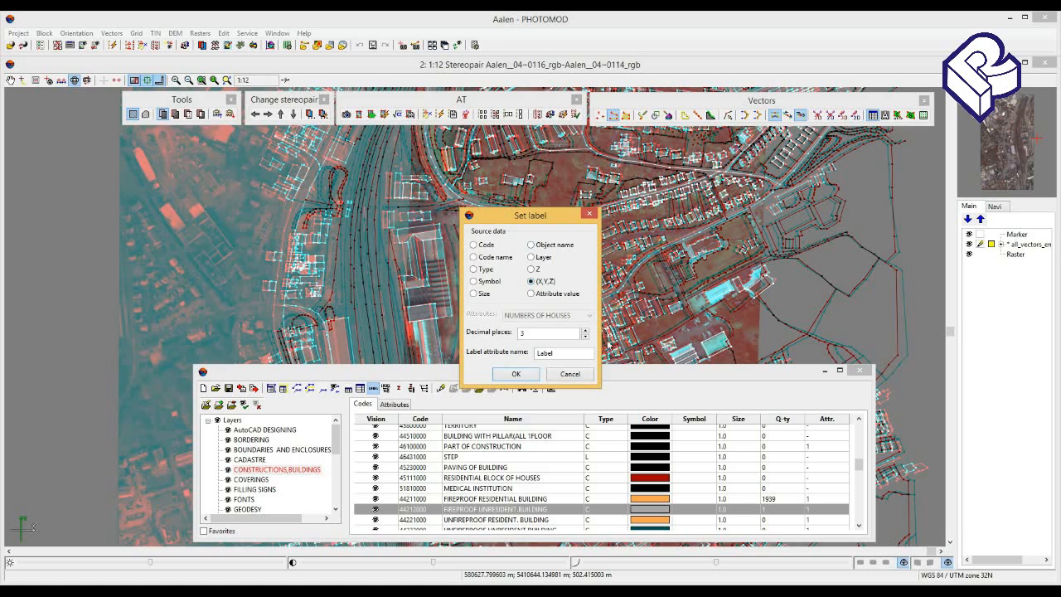
{"action": "left_click", "coordinate": [572, 374]}
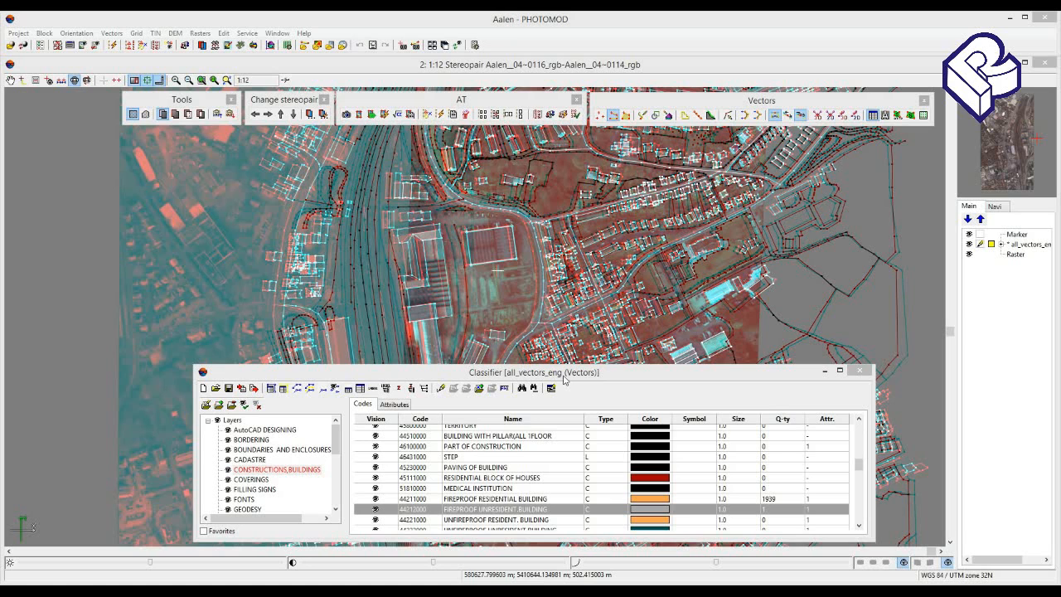
{"action": "left_click", "coordinate": [859, 372]}
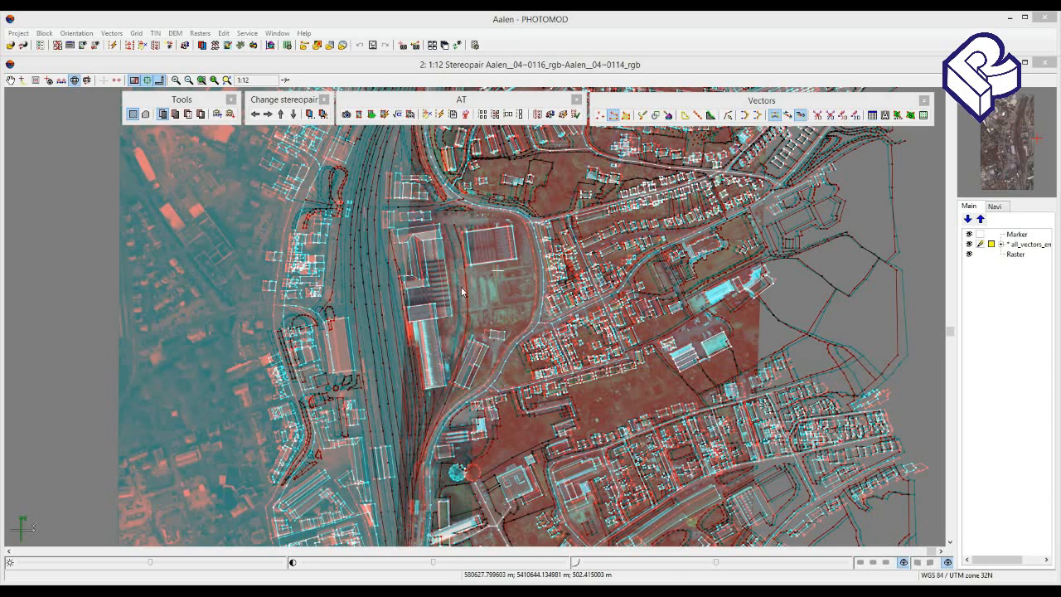
Start exporting the all_vectors_eng layer to Panorama format and choose the Documents/For webinars/Output data folder
{"action": "left_click", "coordinate": [464, 287]}
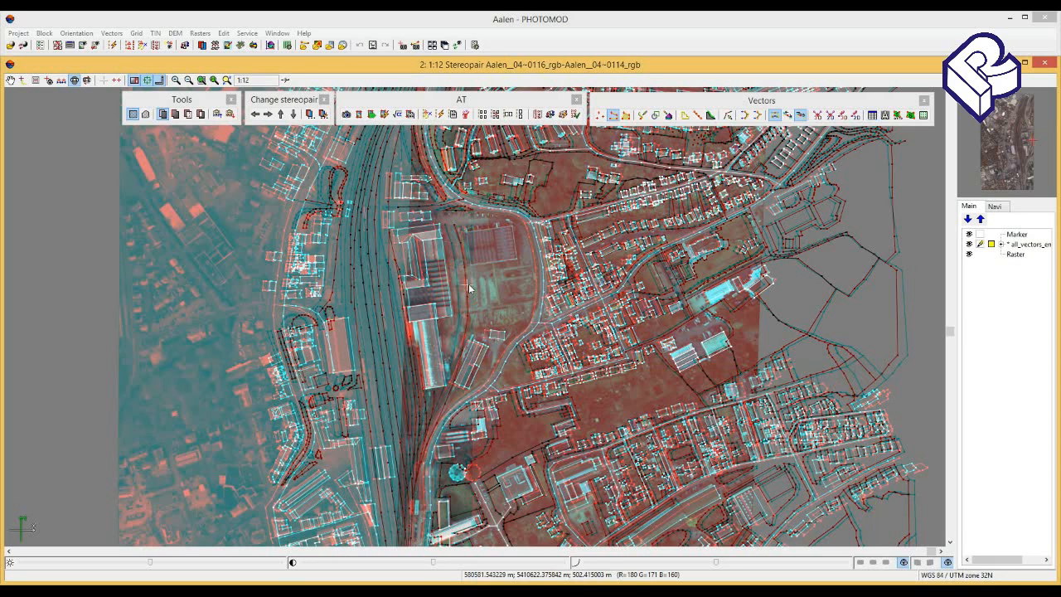
{"action": "left_click", "coordinate": [1040, 243]}
{"action": "left_click", "coordinate": [111, 34]}
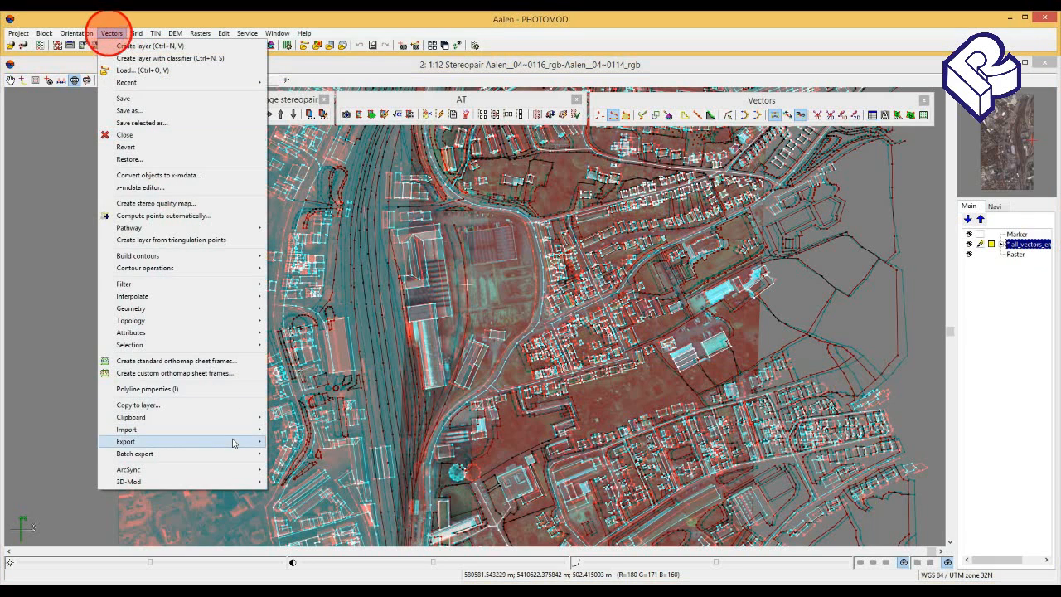
{"action": "mouse_move", "coordinate": [246, 444]}
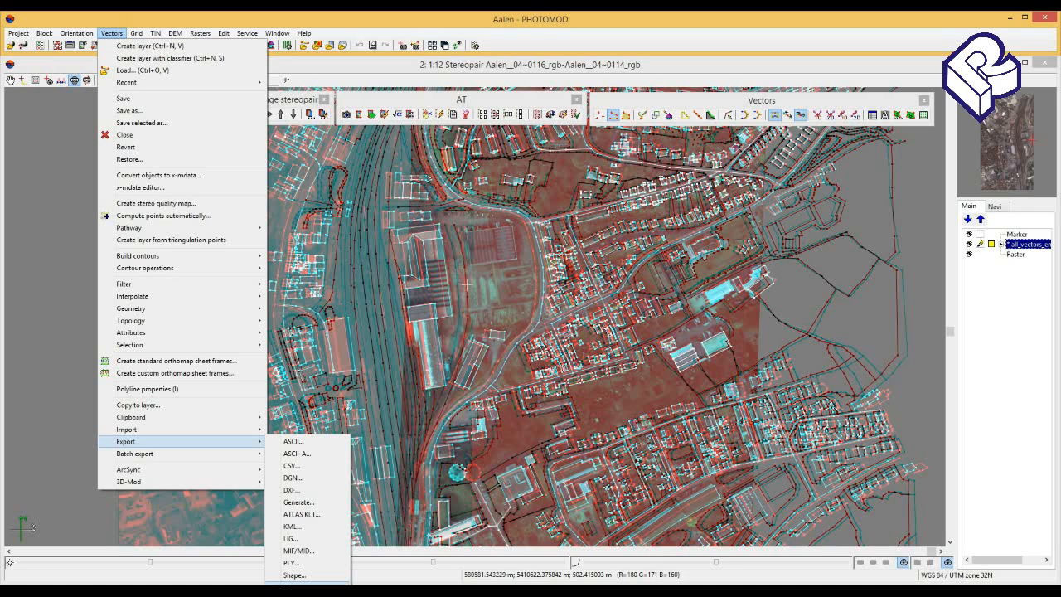
{"action": "left_click", "coordinate": [320, 583]}
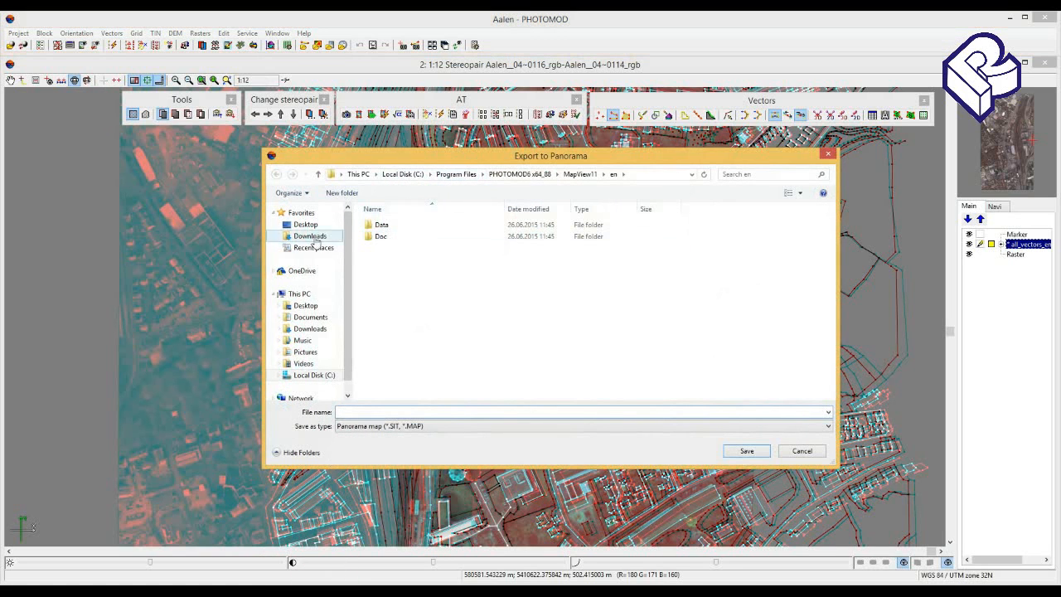
{"action": "left_click", "coordinate": [311, 319]}
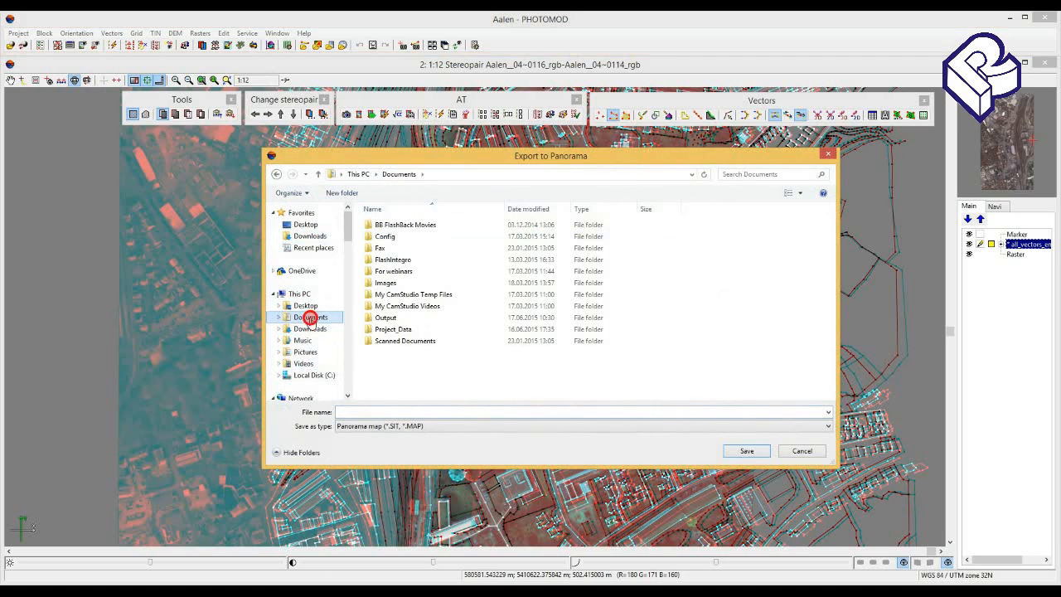
{"action": "double_click", "coordinate": [398, 276]}
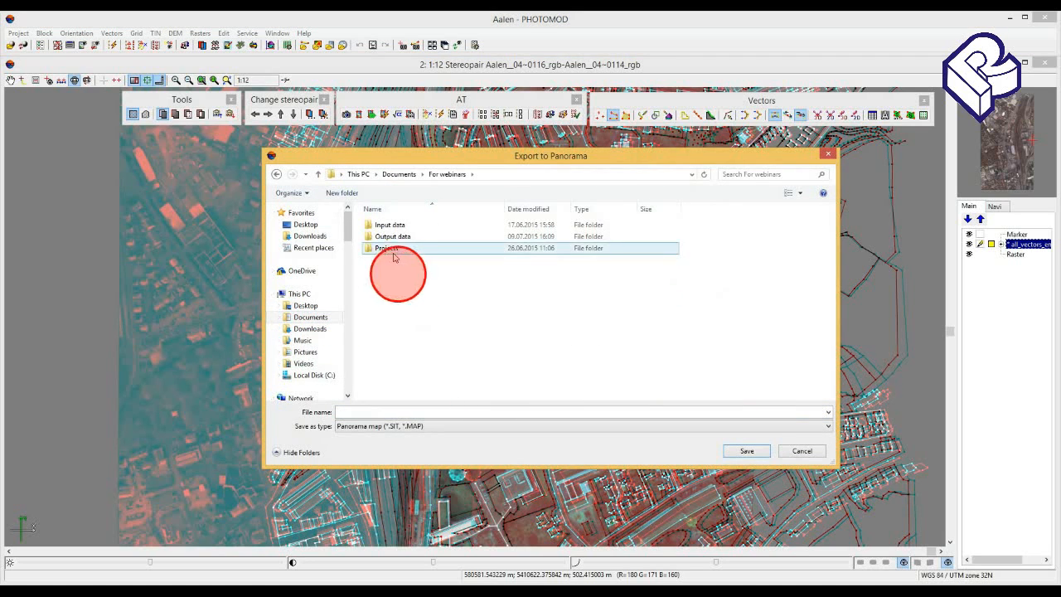
{"action": "double_click", "coordinate": [393, 238]}
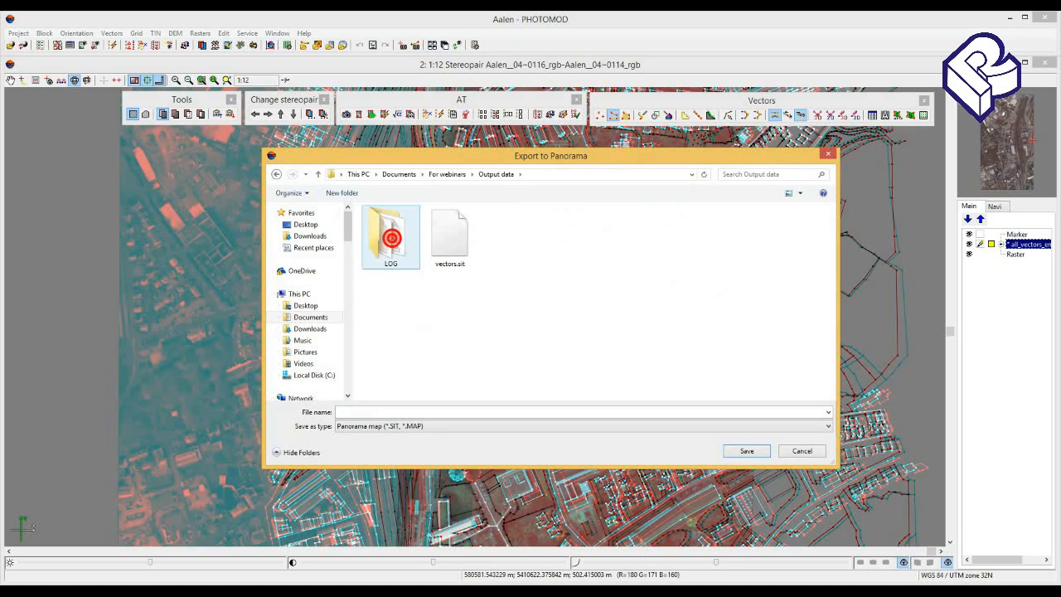
Export the layer to vectors.sit, replacing the existing file and deleting its old objects without coordinate conversion, and dismiss the report
{"action": "left_click", "coordinate": [441, 248]}
{"action": "left_click", "coordinate": [749, 451]}
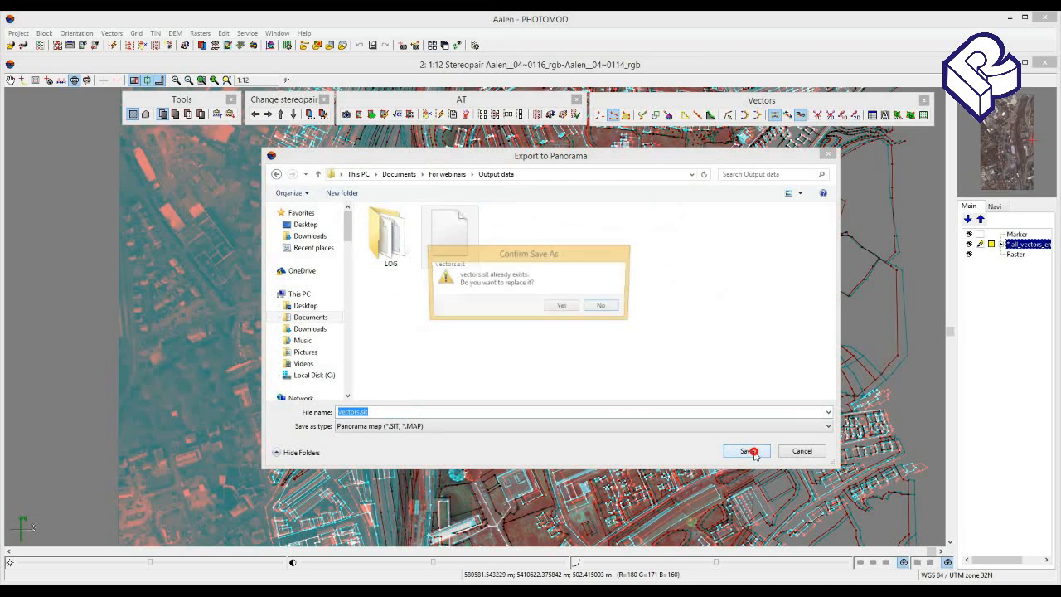
{"action": "left_click", "coordinate": [563, 307]}
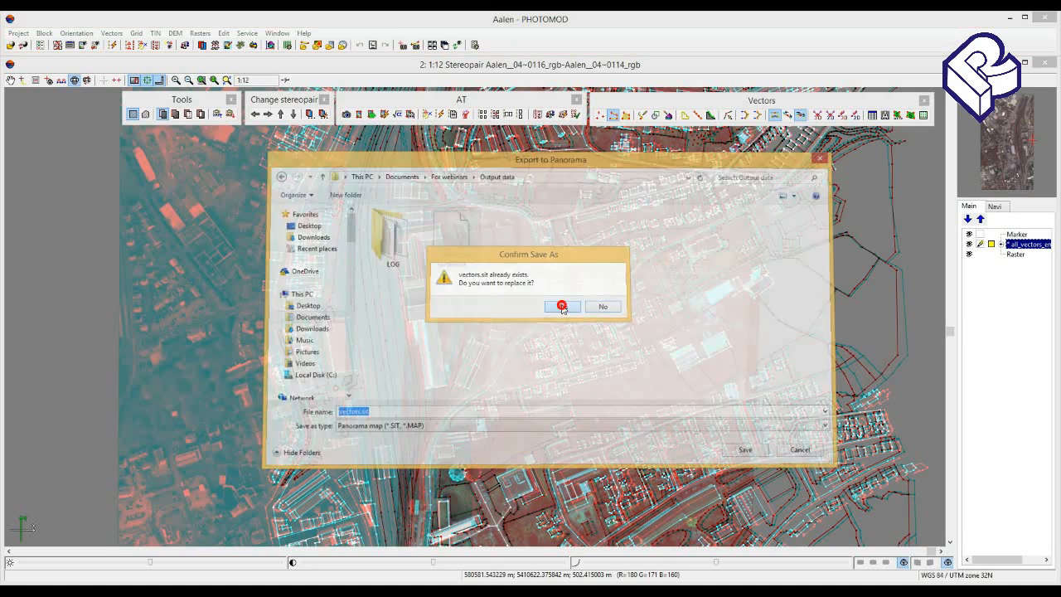
{"action": "left_click_drag", "start_coordinate": [552, 265], "coordinate": [472, 261]}
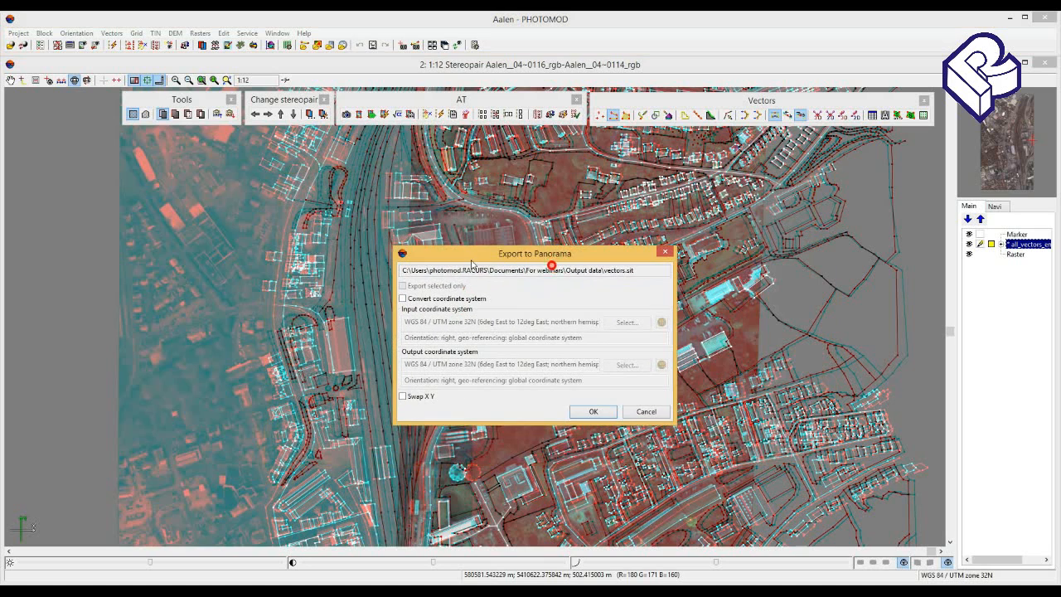
{"action": "left_click", "coordinate": [598, 415]}
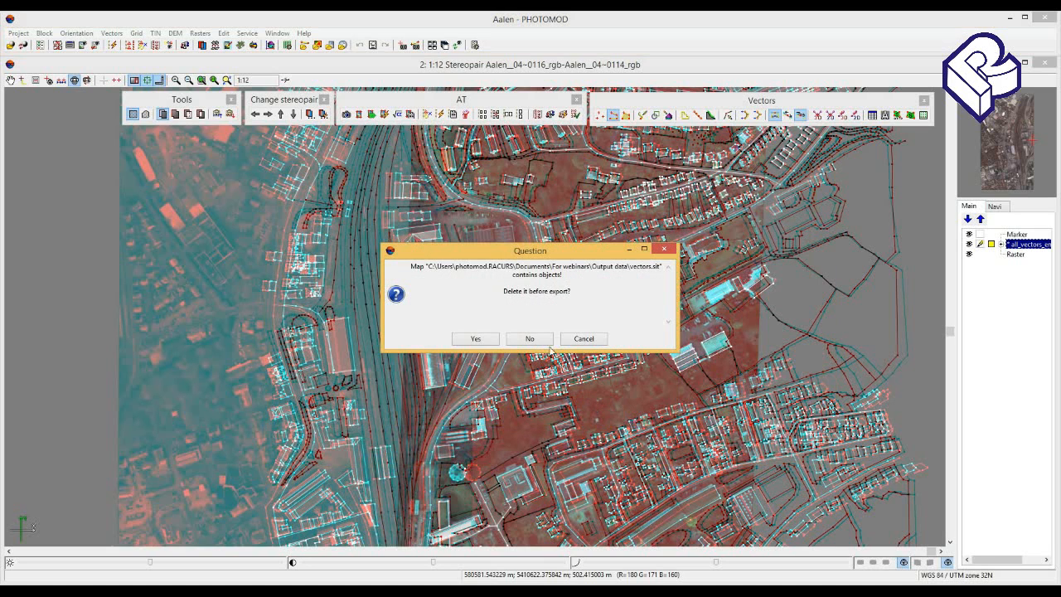
{"action": "left_click", "coordinate": [475, 339]}
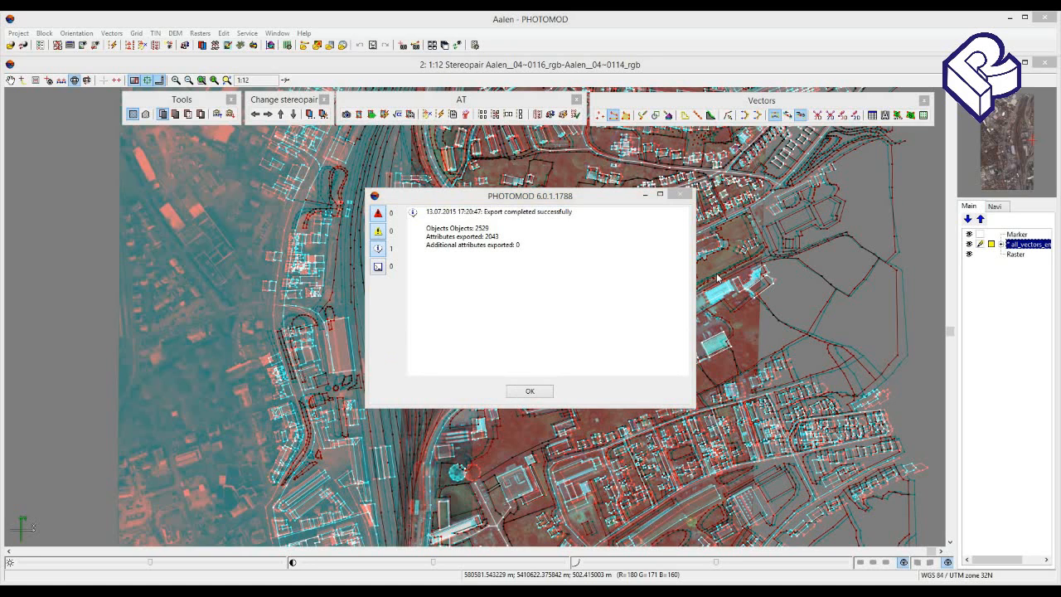
{"action": "left_click", "coordinate": [528, 392]}
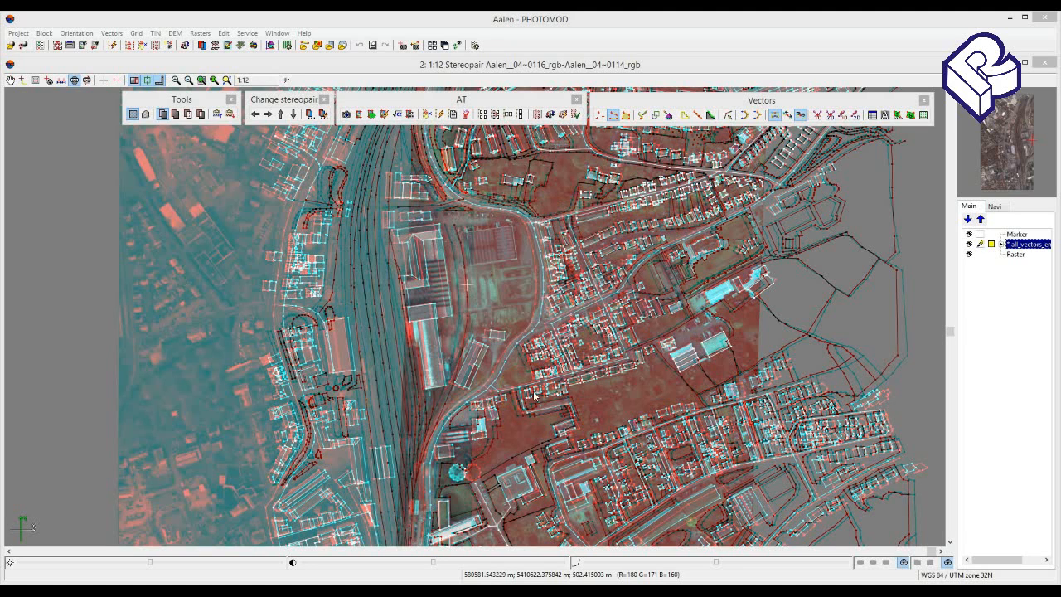
Switch to GIS Panorama Mini and close the vectors.sit map that is already open
{"action": "left_click", "coordinate": [210, 13]}
{"action": "left_click", "coordinate": [210, 13]}
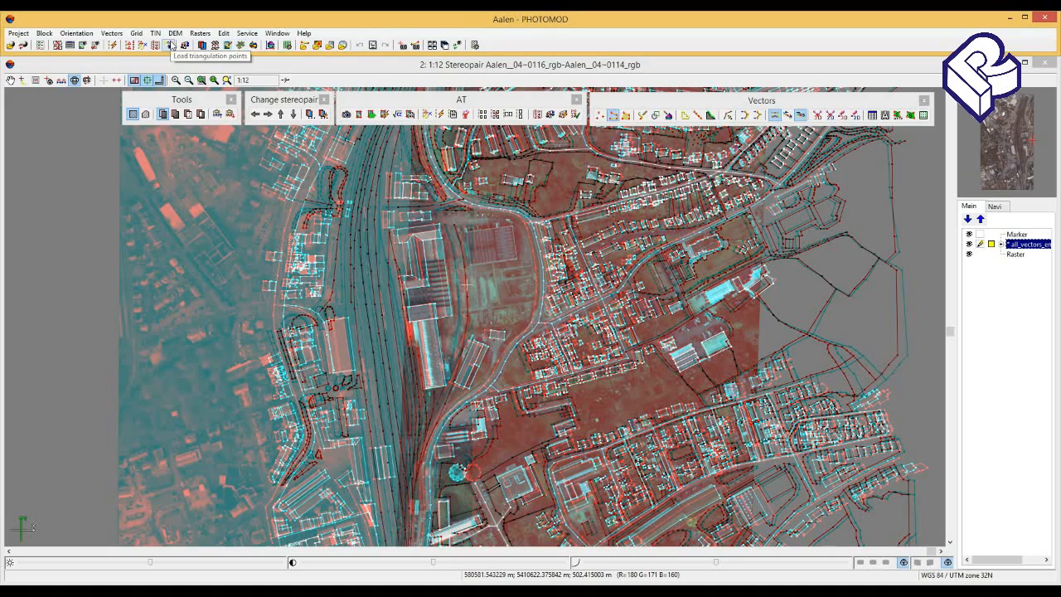
{"action": "left_click", "coordinate": [204, 16]}
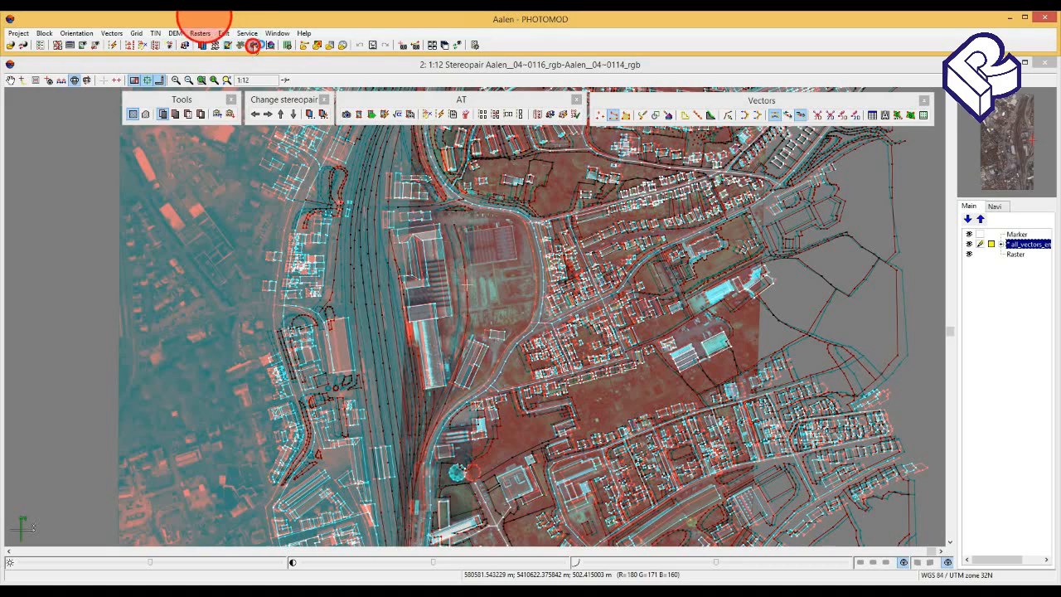
{"action": "left_click", "coordinate": [253, 46]}
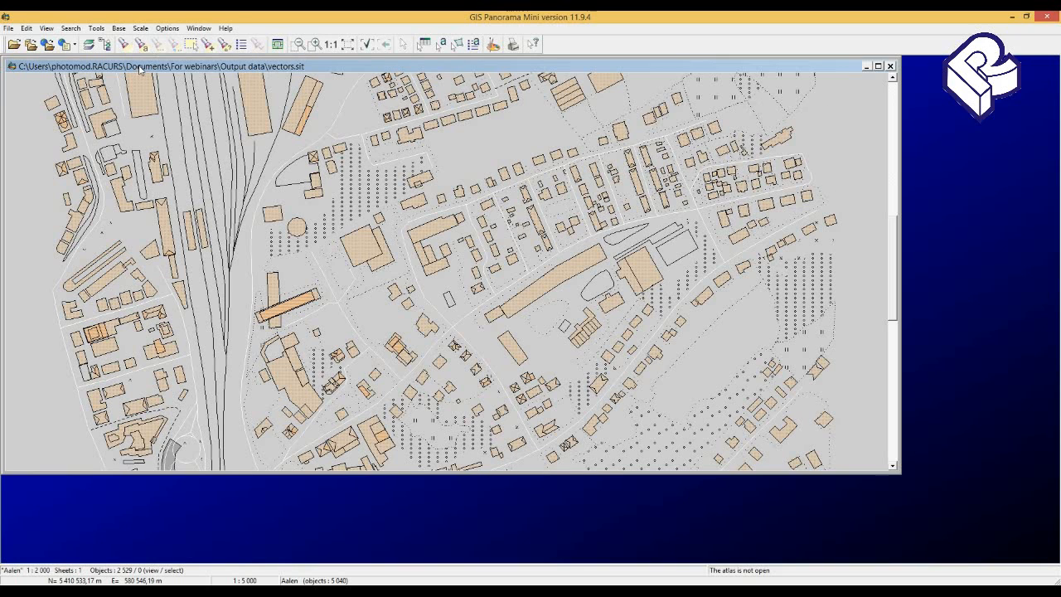
{"action": "left_click_drag", "start_coordinate": [139, 68], "coordinate": [154, 71]}
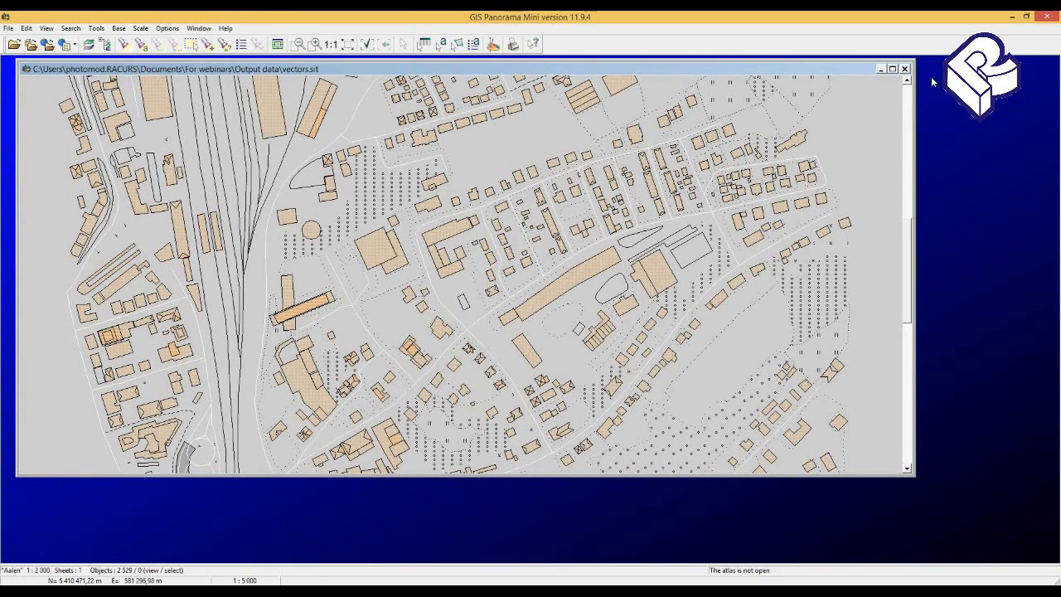
{"action": "left_click", "coordinate": [905, 70]}
Open the exported vectors.sit from the Output data folder and enlarge its map window to view the objects
{"action": "left_click", "coordinate": [9, 28]}
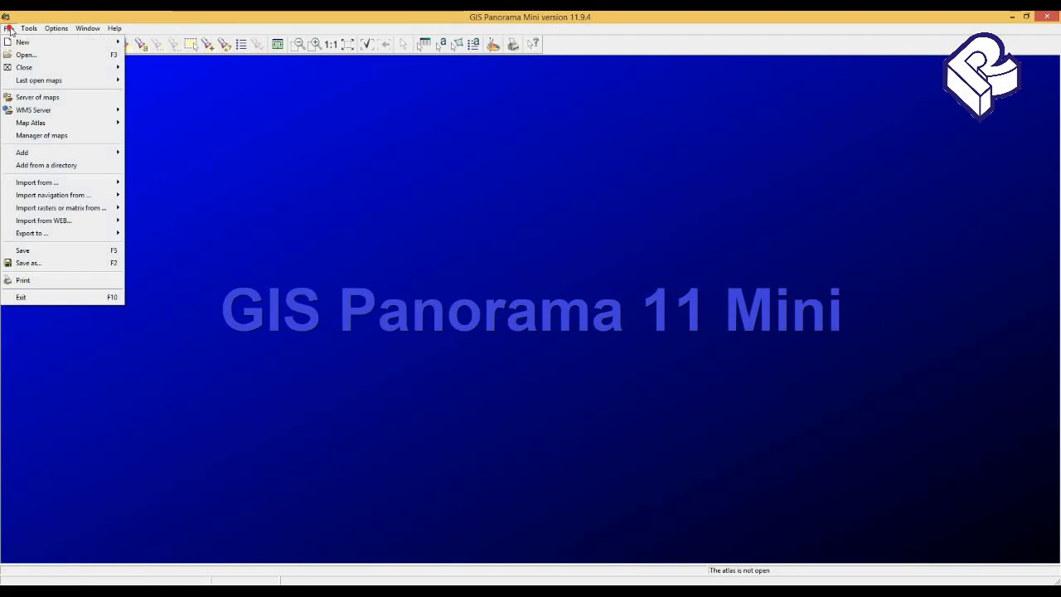
{"action": "left_click", "coordinate": [25, 56]}
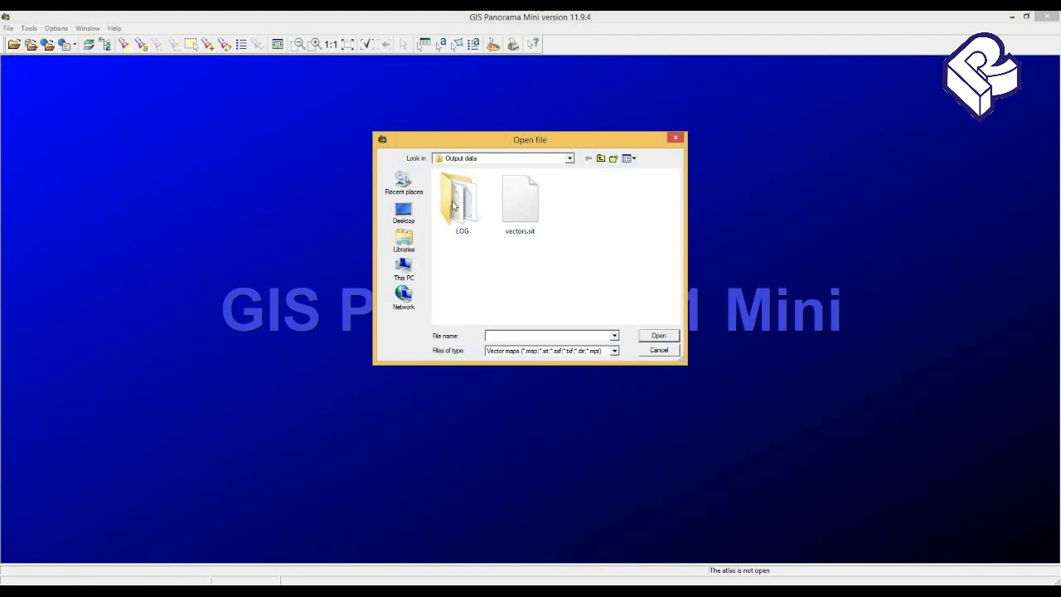
{"action": "left_click", "coordinate": [539, 208]}
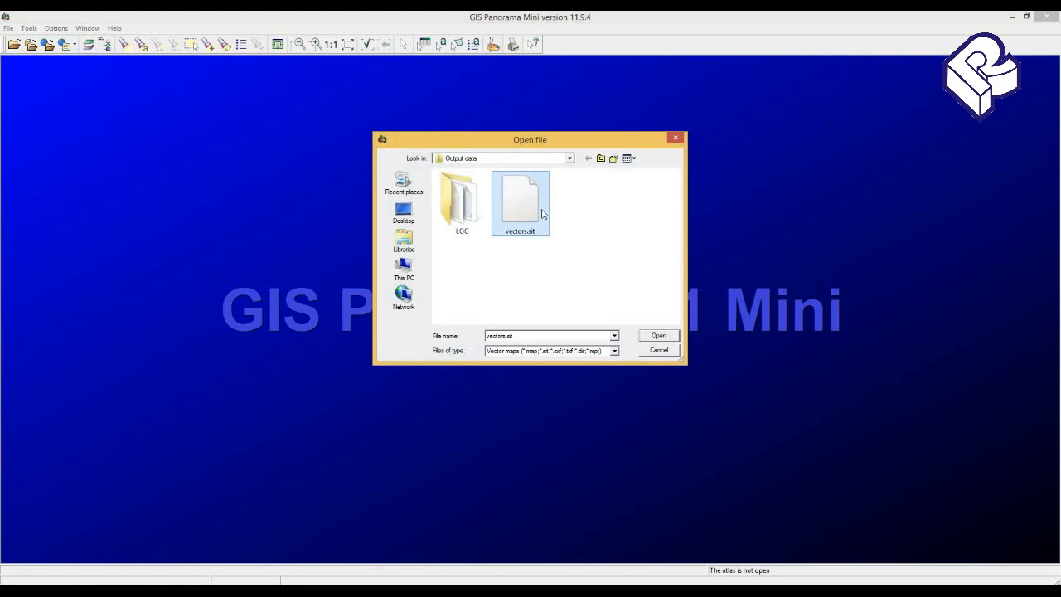
{"action": "left_click", "coordinate": [661, 337]}
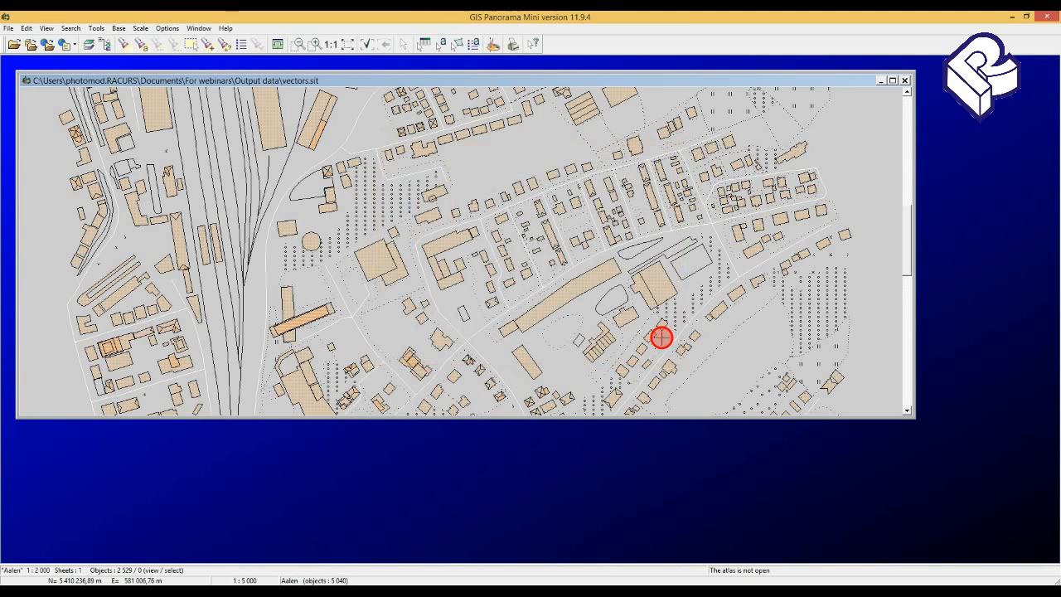
{"action": "left_click_drag", "start_coordinate": [644, 418], "coordinate": [651, 523]}
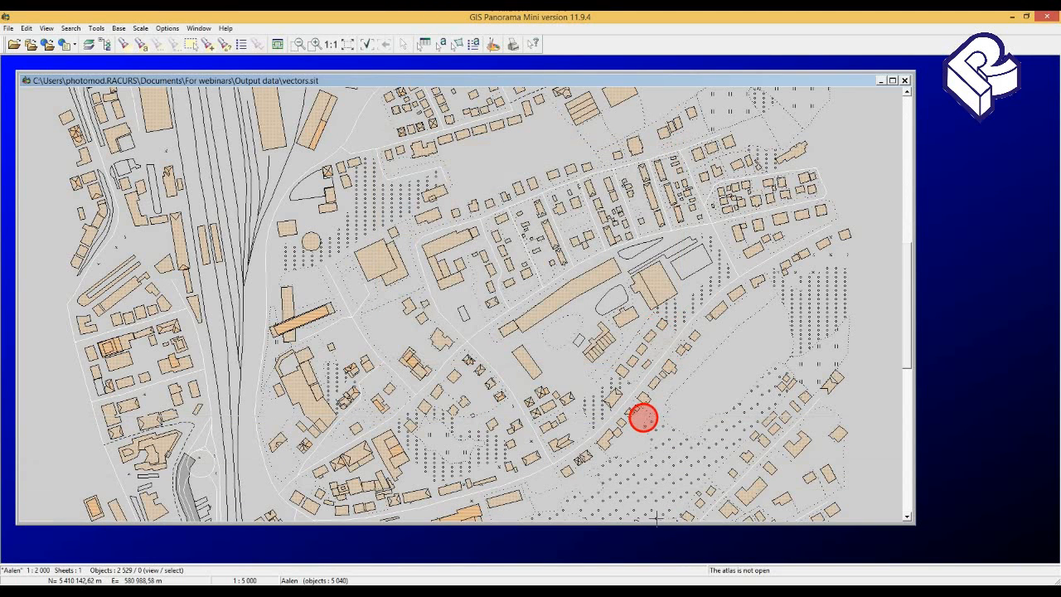
{"action": "left_click_drag", "start_coordinate": [909, 370], "coordinate": [908, 493]}
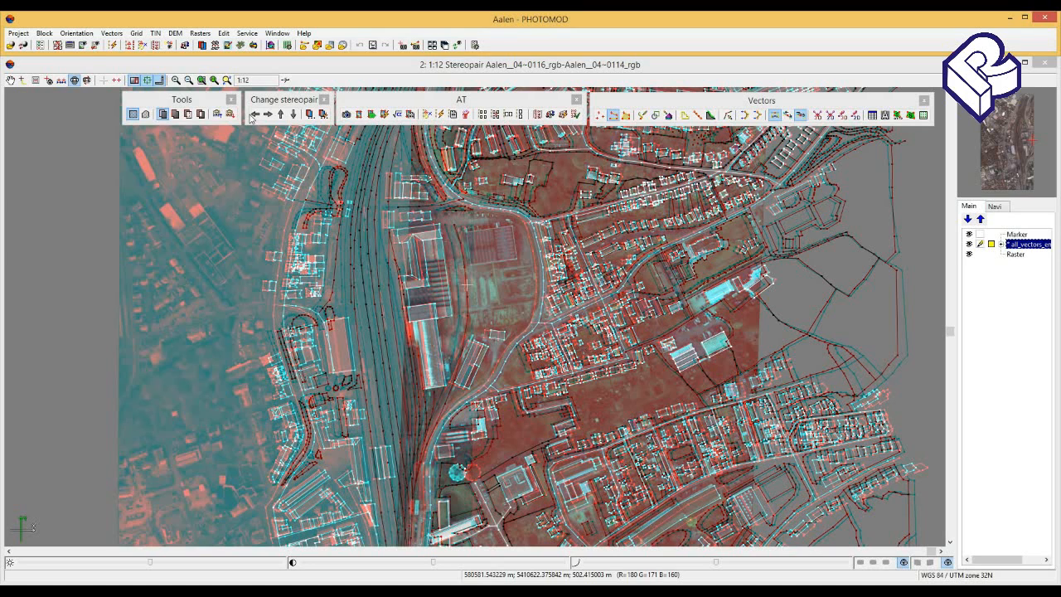
Switch back to PHOTOMOD and look through the geometry and topology operations available for vectors
{"action": "left_click", "coordinate": [107, 33]}
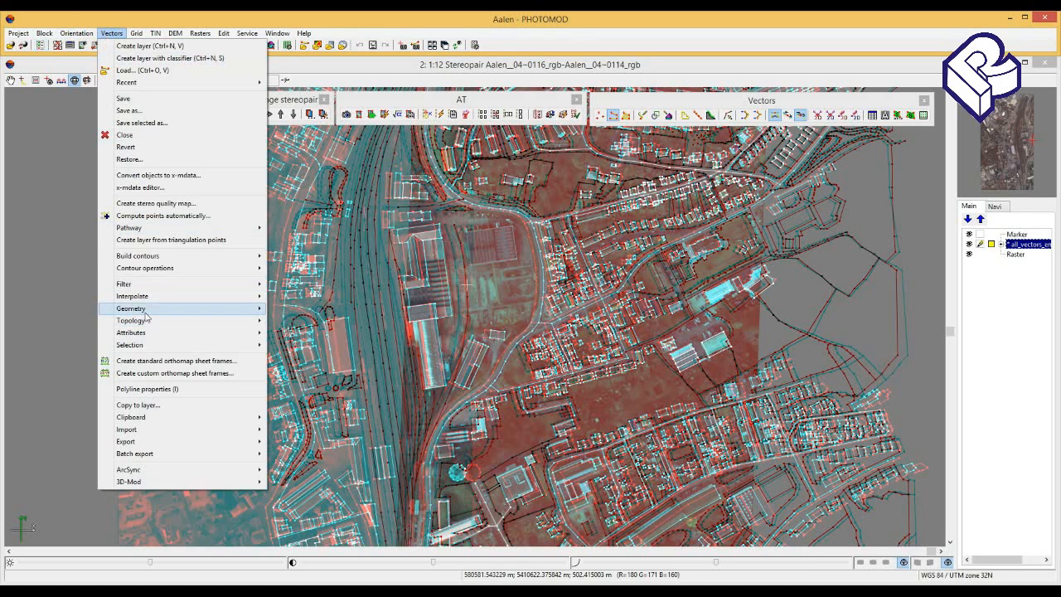
{"action": "mouse_move", "coordinate": [147, 313]}
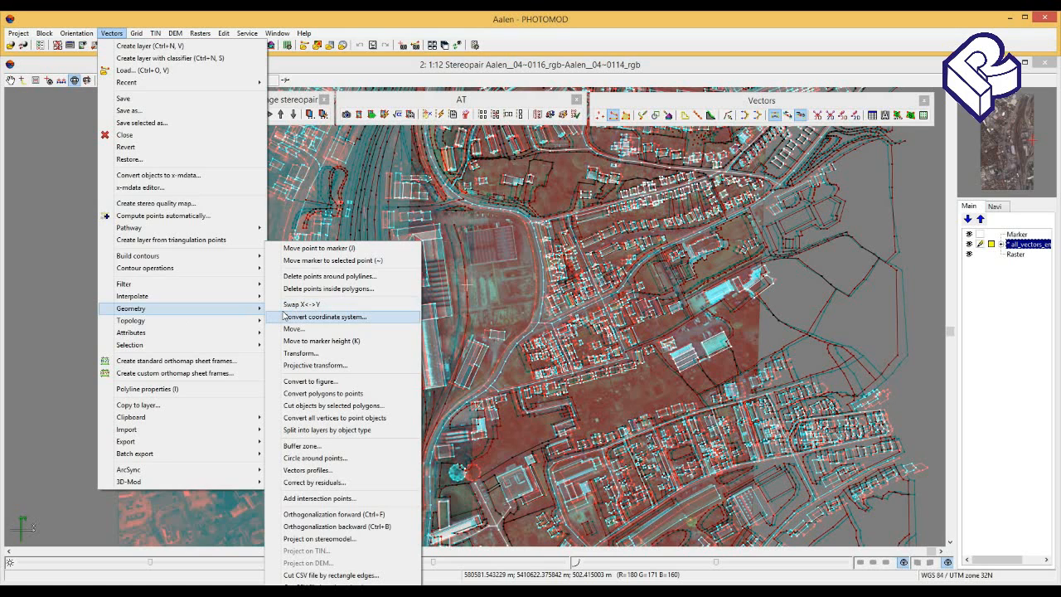
{"action": "mouse_move", "coordinate": [176, 324]}
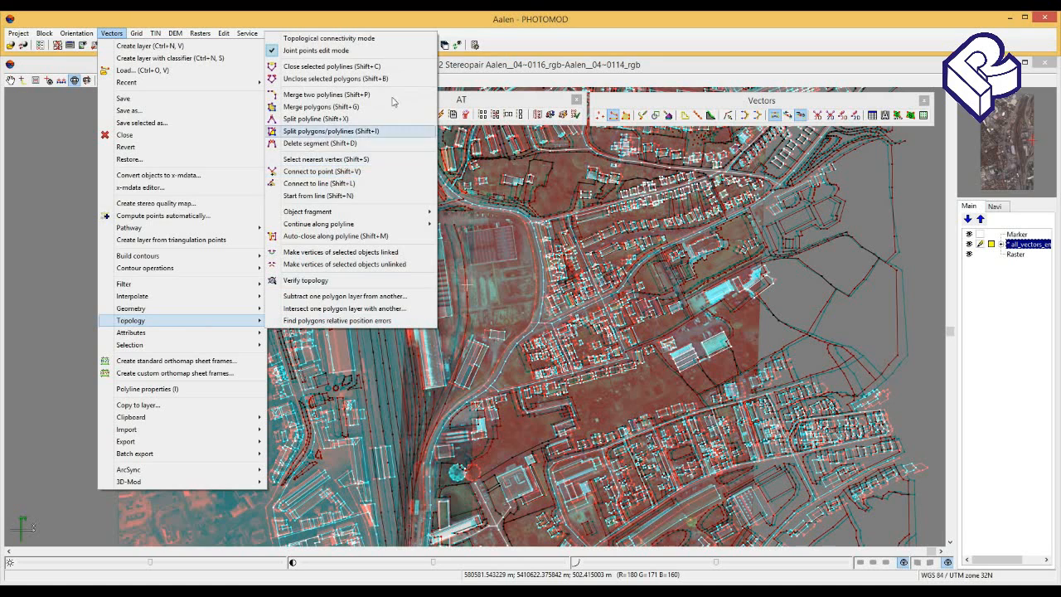
{"action": "left_click", "coordinate": [433, 14]}
Display the Topology toolbar, place it over the stereopair just below the AT toolbar, and point out its Merge polygons tool
{"action": "left_click", "coordinate": [277, 33]}
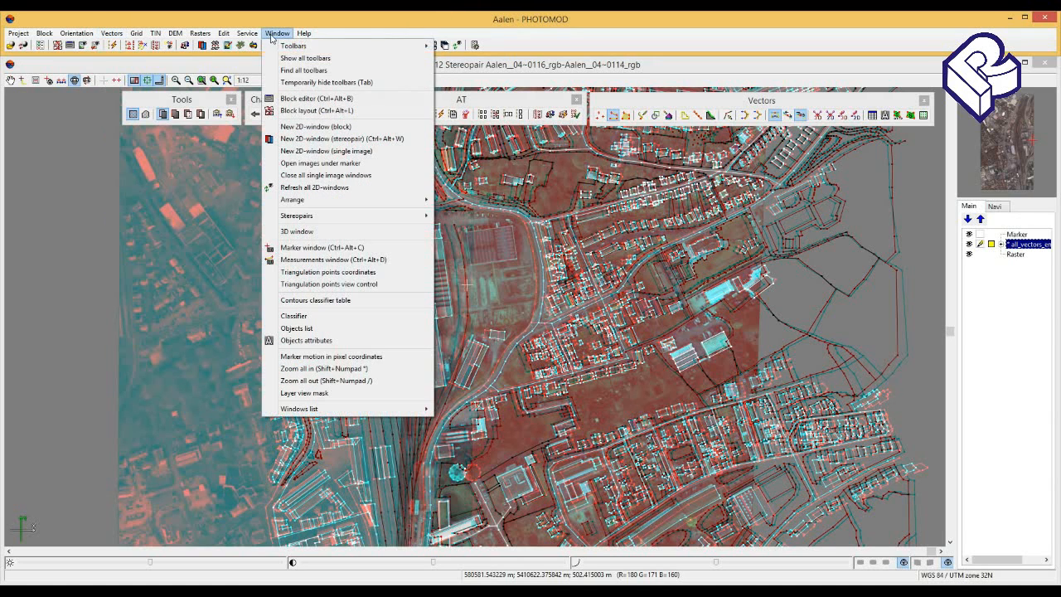
{"action": "mouse_move", "coordinate": [292, 45]}
{"action": "left_click", "coordinate": [464, 204]}
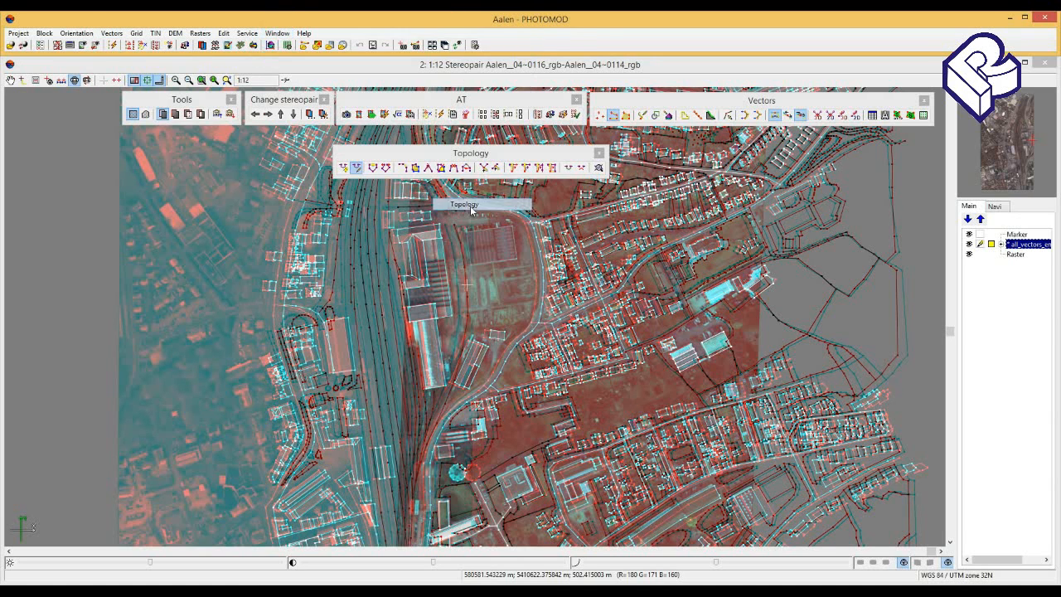
{"action": "left_click_drag", "start_coordinate": [479, 160], "coordinate": [505, 163]}
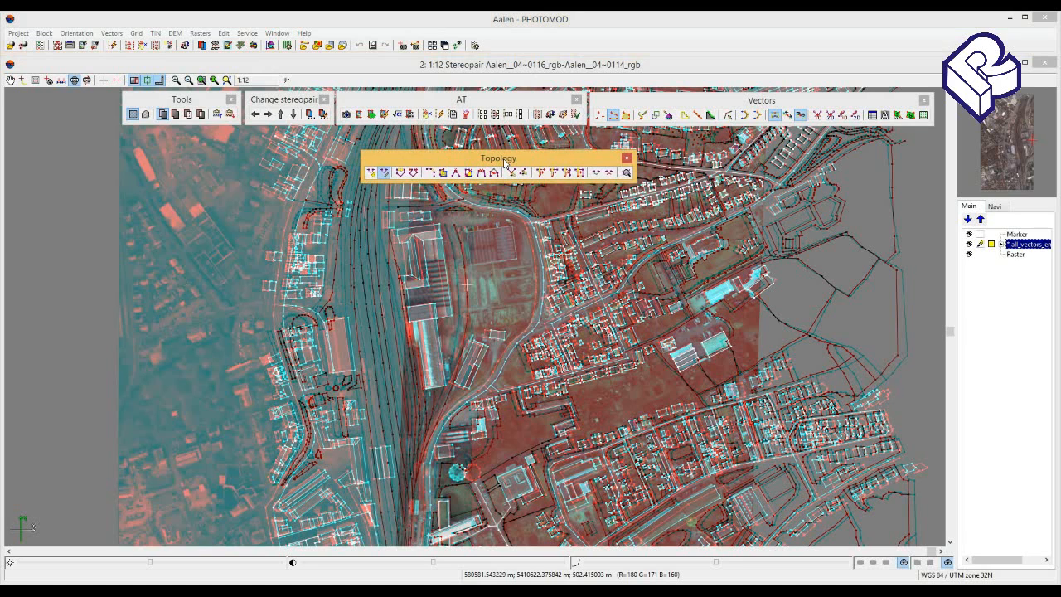
{"action": "left_click", "coordinate": [443, 173]}
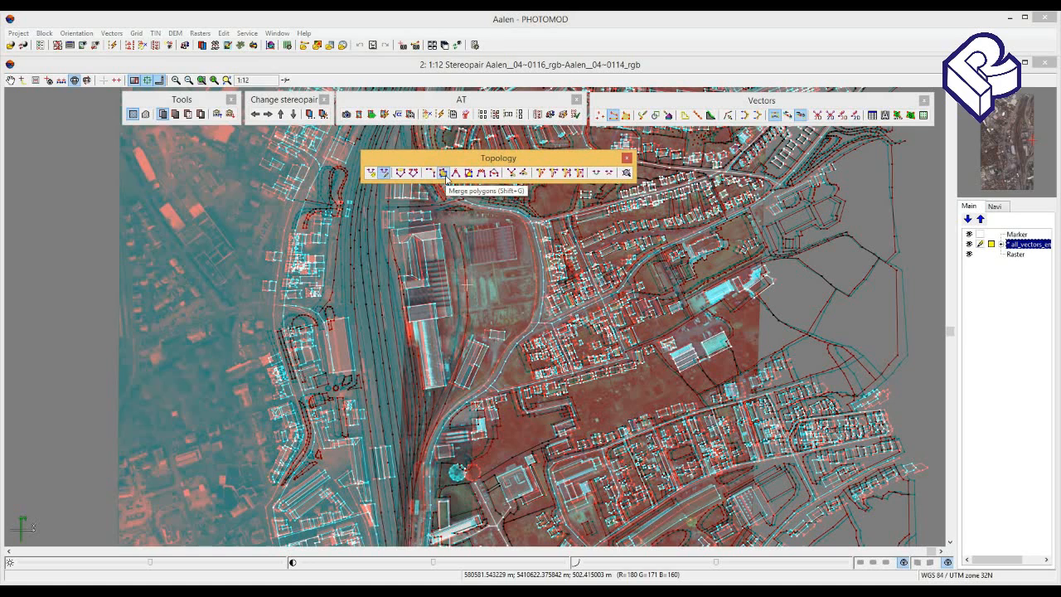